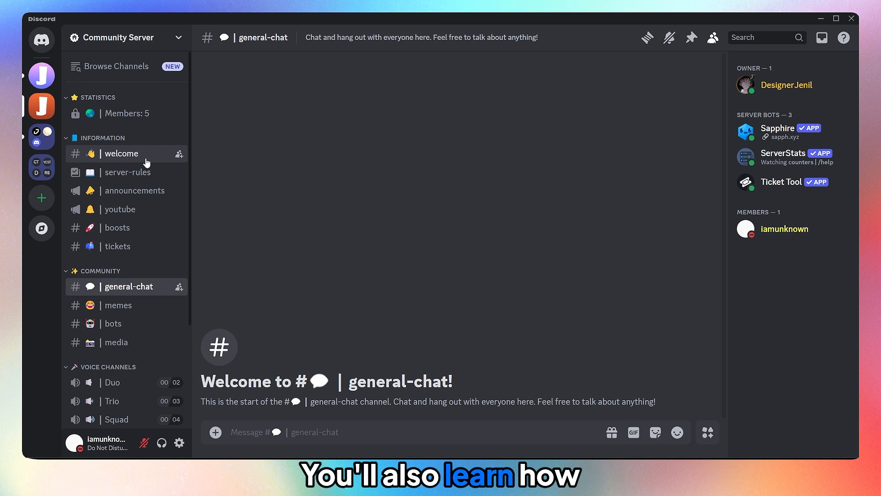
# Look through the example server's welcome, server-rules, youtube and tickets channels
pyautogui.click(138, 155)
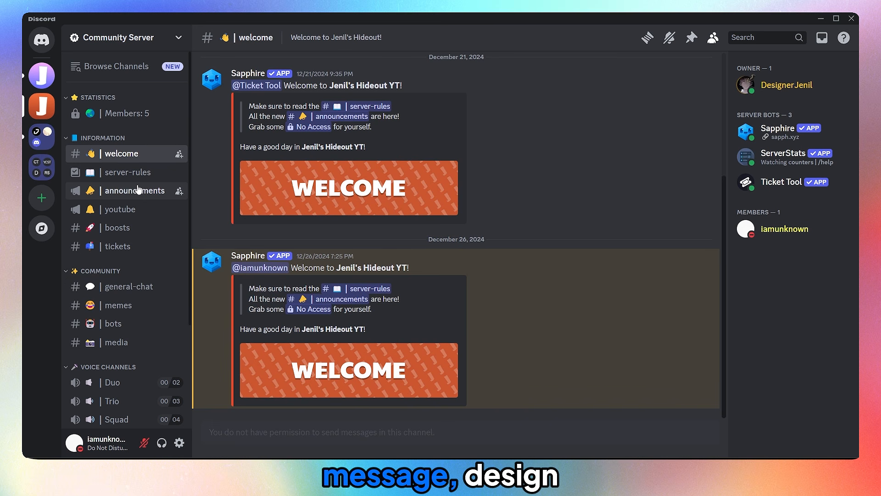
pyautogui.click(138, 174)
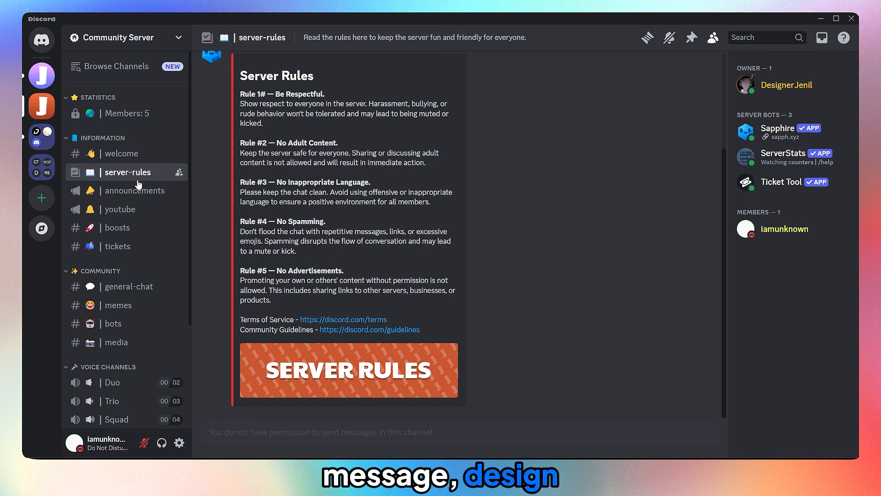
pyautogui.click(129, 216)
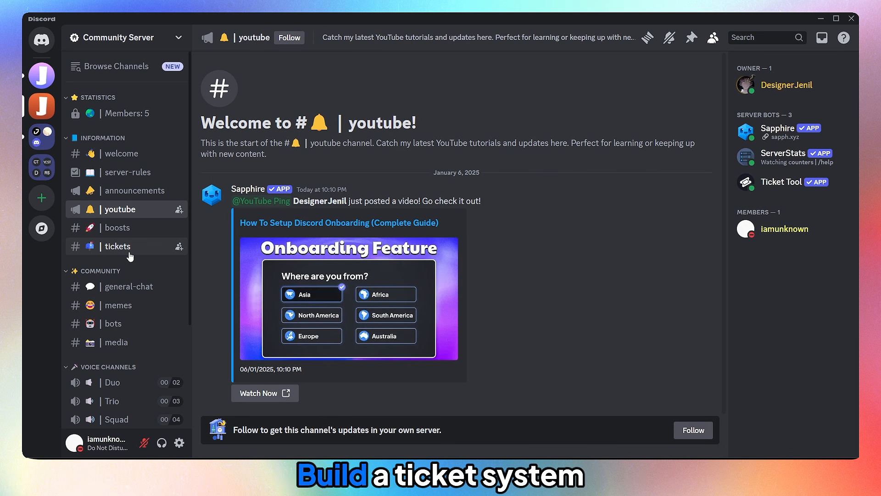
pyautogui.click(130, 256)
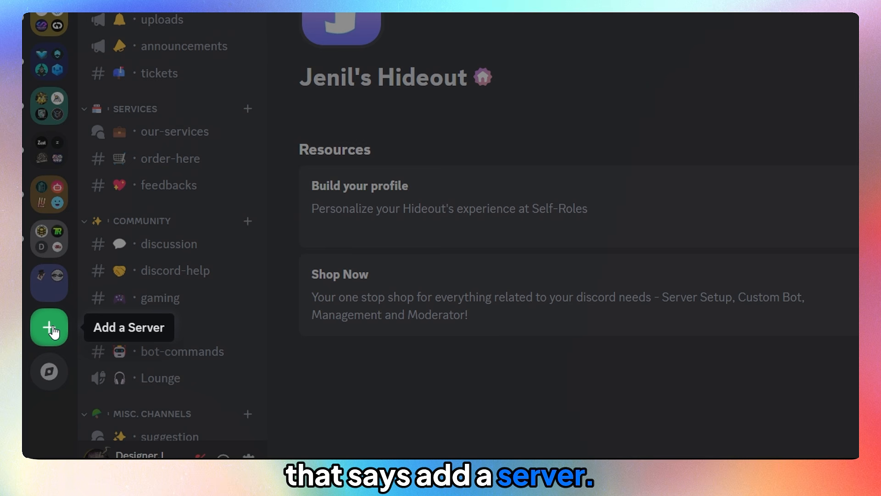
# Create a new server of your own for a club or community, named "Jenil's Hideout YT", with the orange J icon
pyautogui.click(51, 328)
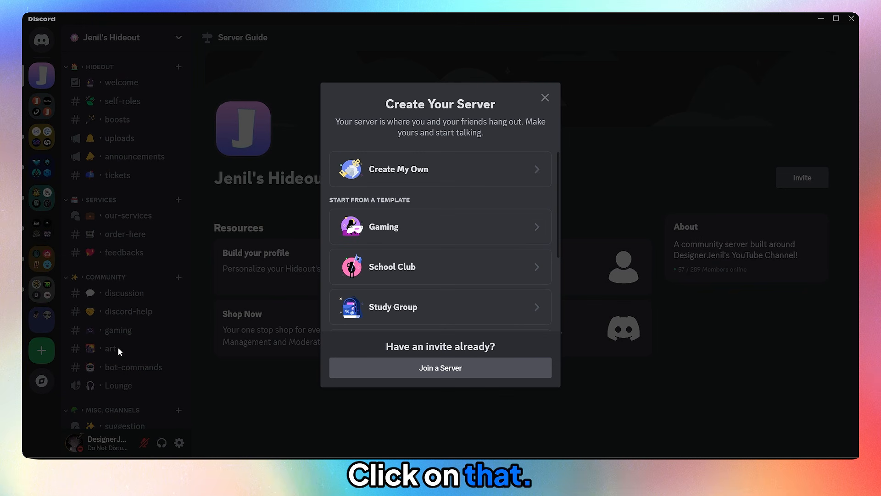
pyautogui.click(433, 170)
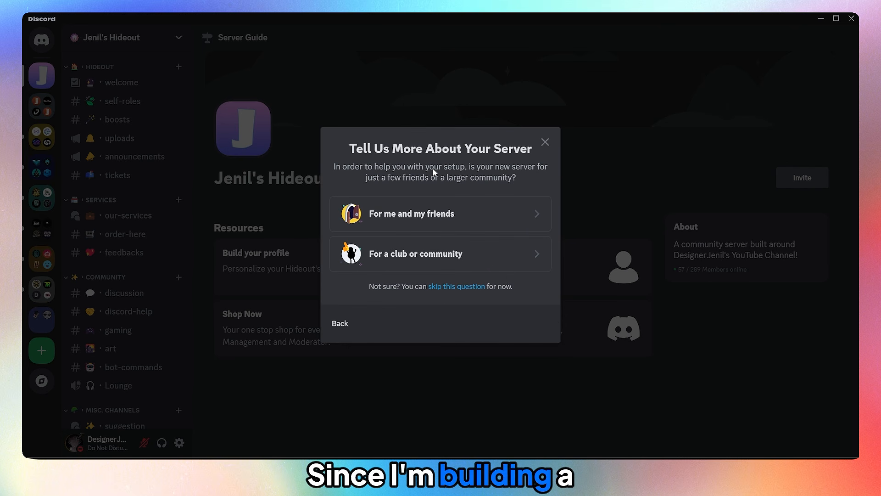
pyautogui.click(445, 260)
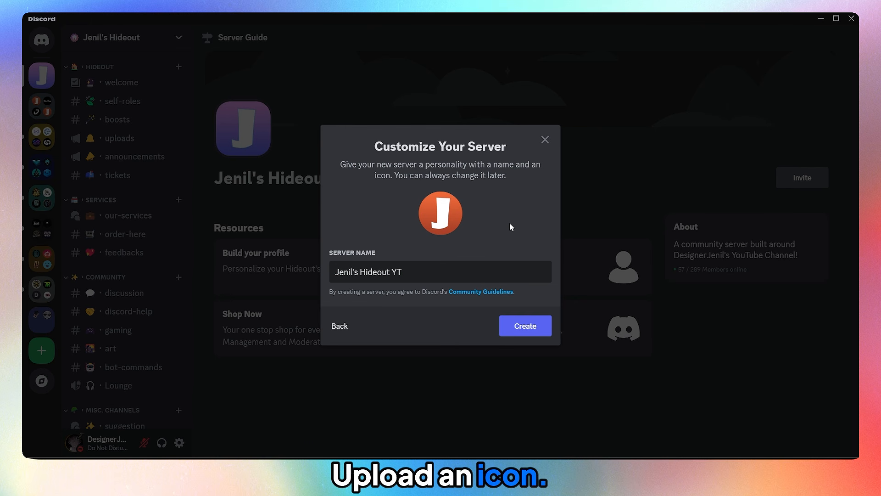
pyautogui.click(518, 324)
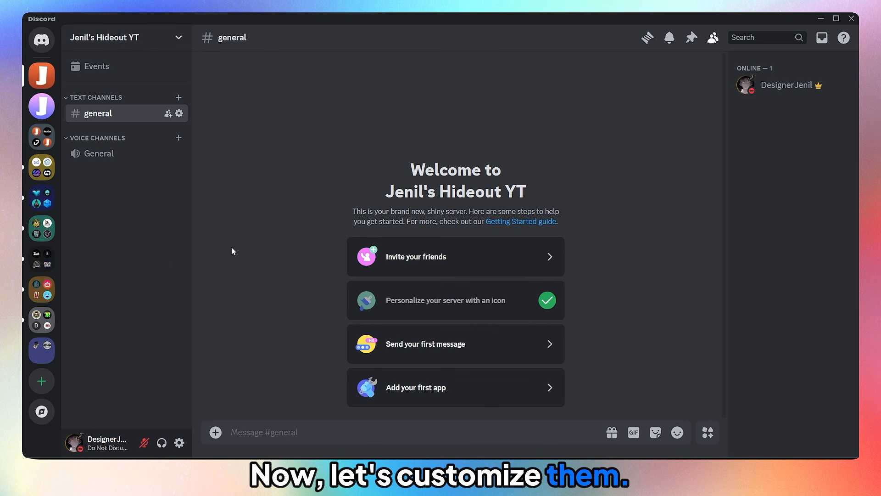
# Create a non-private channel category named "Information"
pyautogui.rightClick(122, 225)
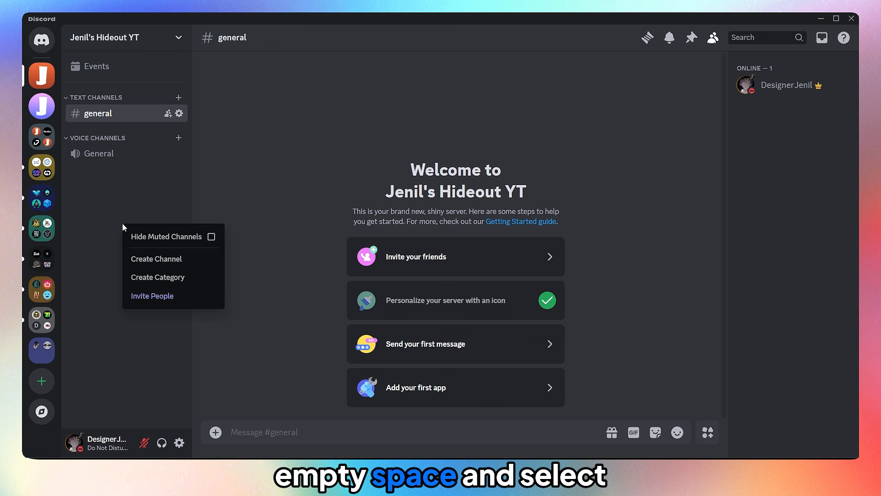
pyautogui.click(148, 277)
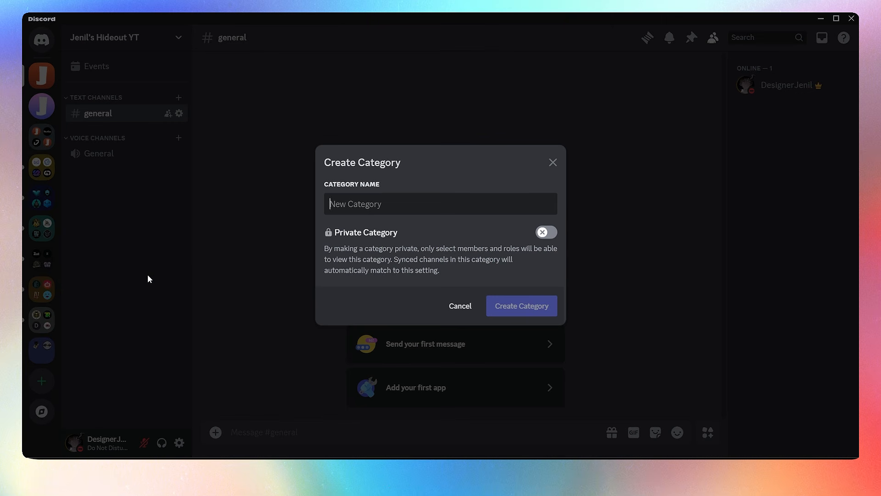
pyautogui.write('Informa')
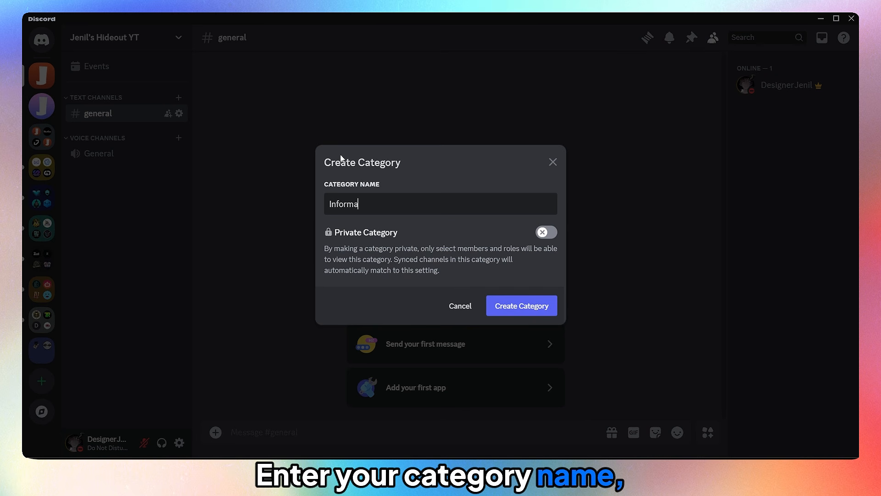
pyautogui.write('tion')
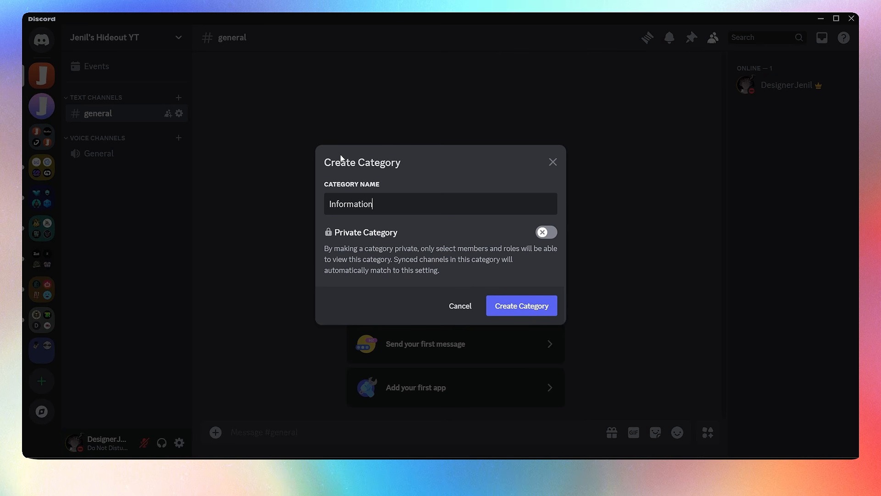
pyautogui.click(513, 313)
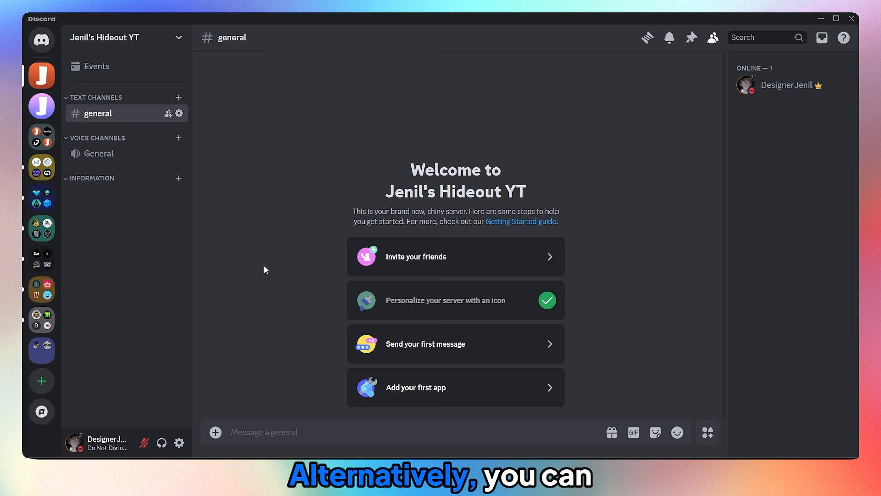
# Create a non-private channel category named "Management"
pyautogui.click(120, 35)
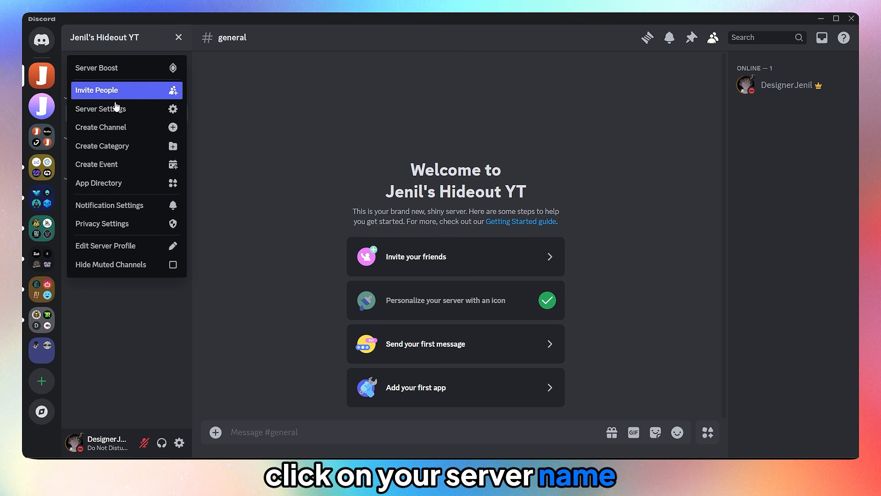
pyautogui.click(116, 146)
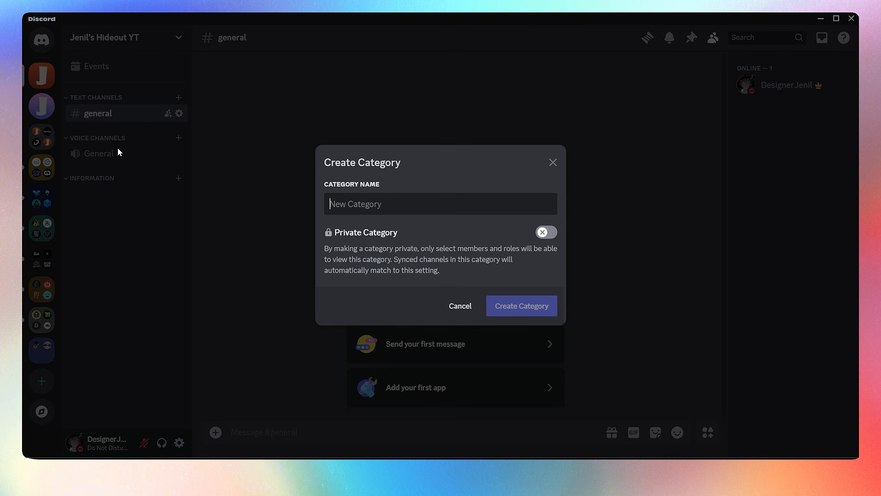
pyautogui.write('Management')
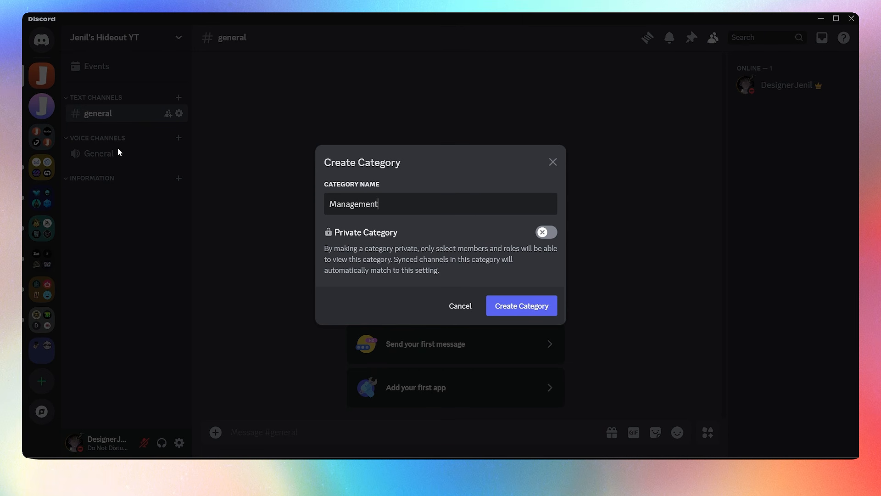
pyautogui.click(533, 307)
# Create a non-private channel category named "Logs & Info"
pyautogui.rightClick(108, 260)
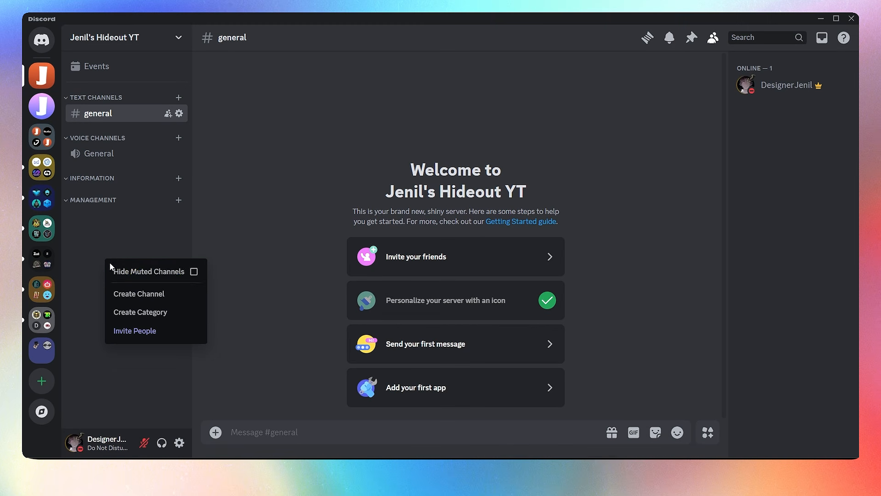
pyautogui.click(193, 320)
pyautogui.write('Logs & Info')
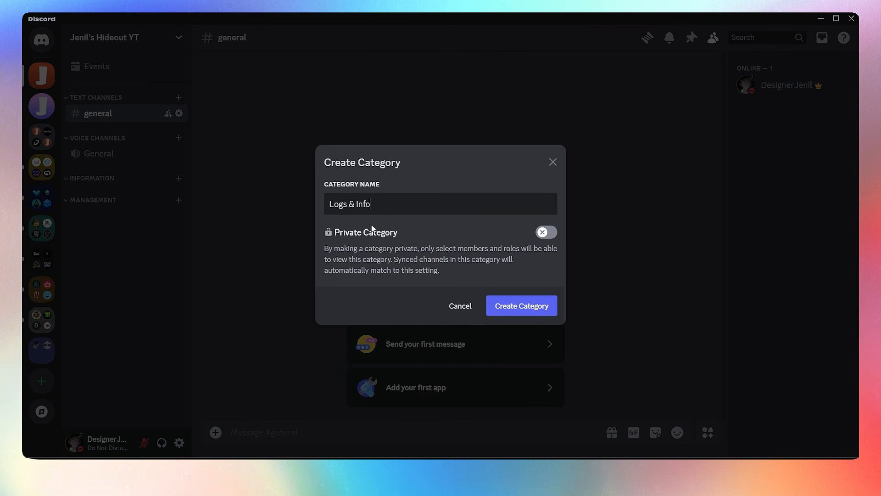
pyautogui.press('Return')
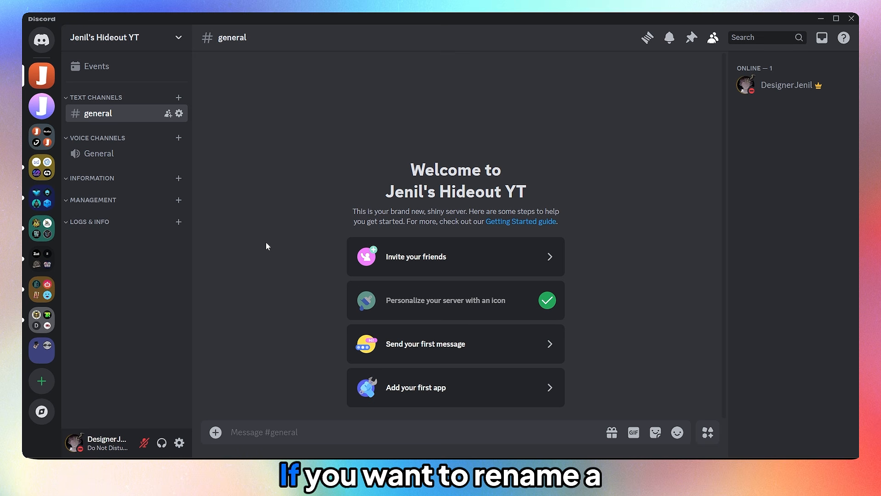
# Rename the Text Channels category to "Community", save the change and return to the server
pyautogui.rightClick(108, 97)
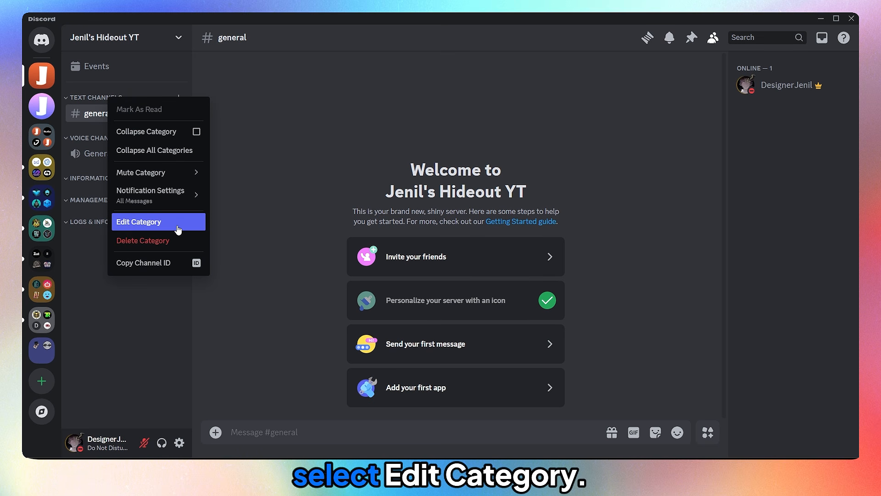
pyautogui.click(139, 224)
pyautogui.press('BackSpace')
pyautogui.press('BackSpace')
pyautogui.press('BackSpace')
pyautogui.press('BackSpace')
pyautogui.press('BackSpace')
pyautogui.press('BackSpace')
pyautogui.press('BackSpace')
pyautogui.press('BackSpace')
pyautogui.press('BackSpace')
pyautogui.press('BackSpace')
pyautogui.press('BackSpace')
pyautogui.press('BackSpace')
pyautogui.press('BackSpace')
pyautogui.write('Community')
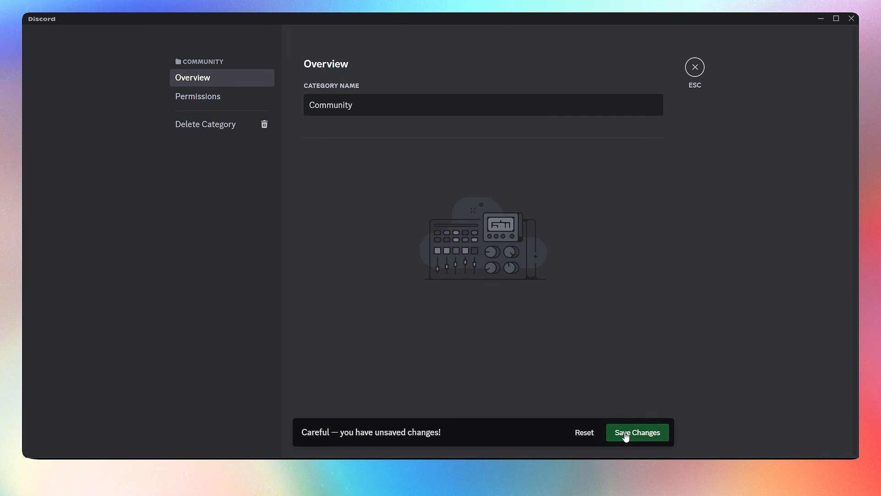
pyautogui.click(626, 435)
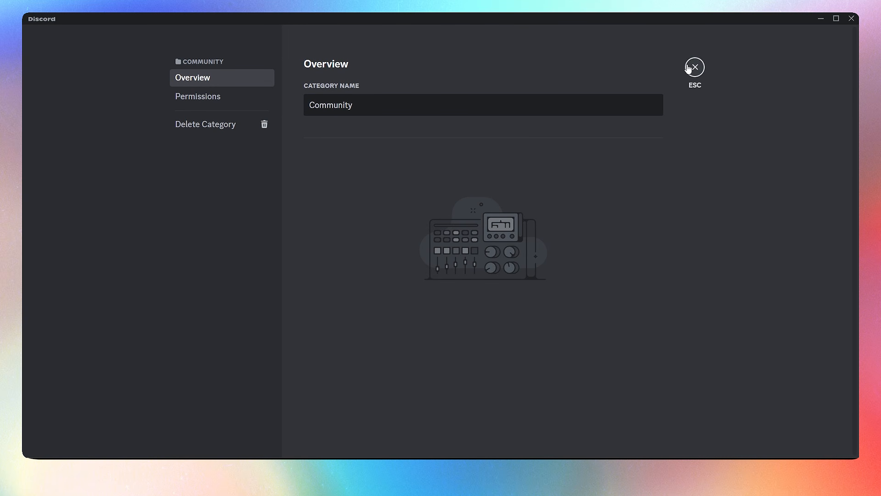
pyautogui.click(689, 68)
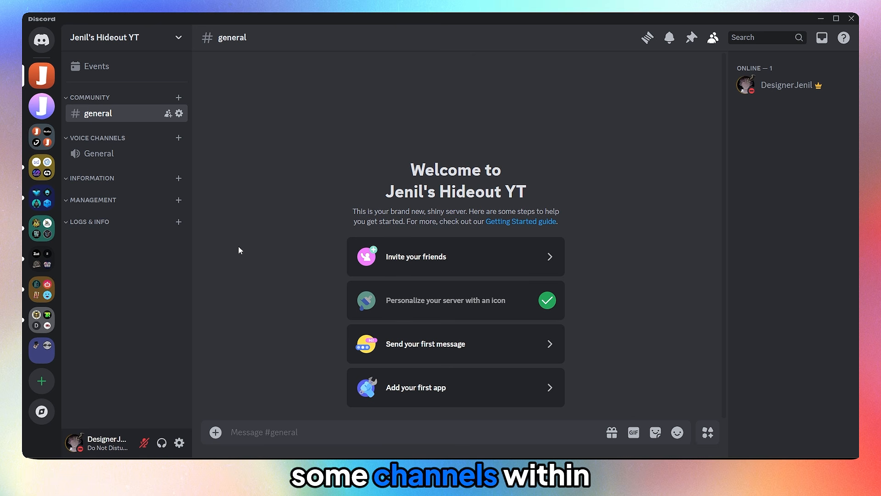
pyautogui.click(180, 181)
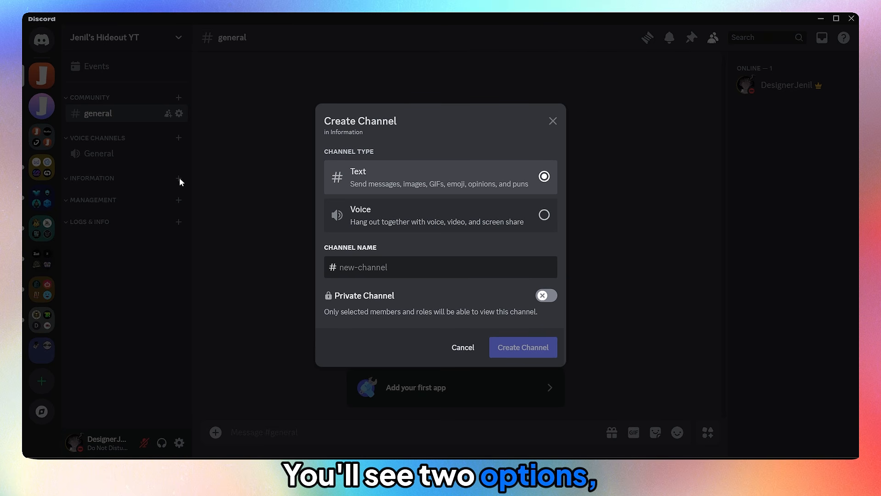
pyautogui.write('he')
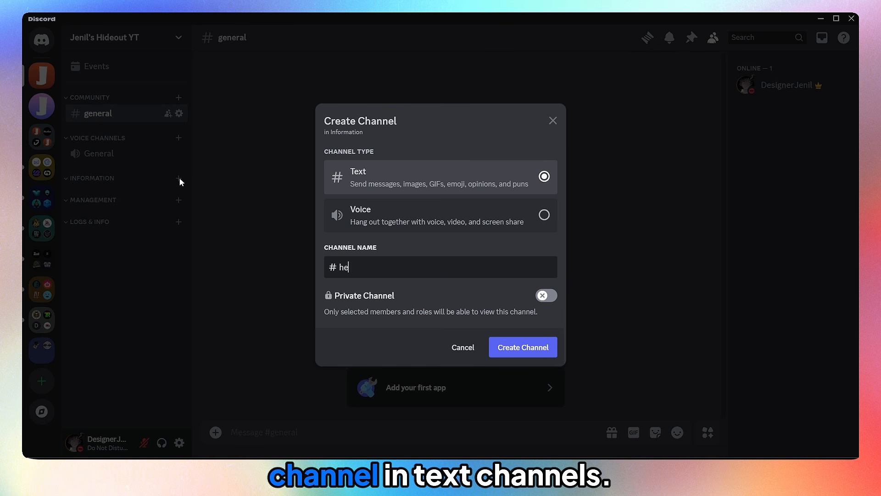
pyautogui.write('llo-worl')
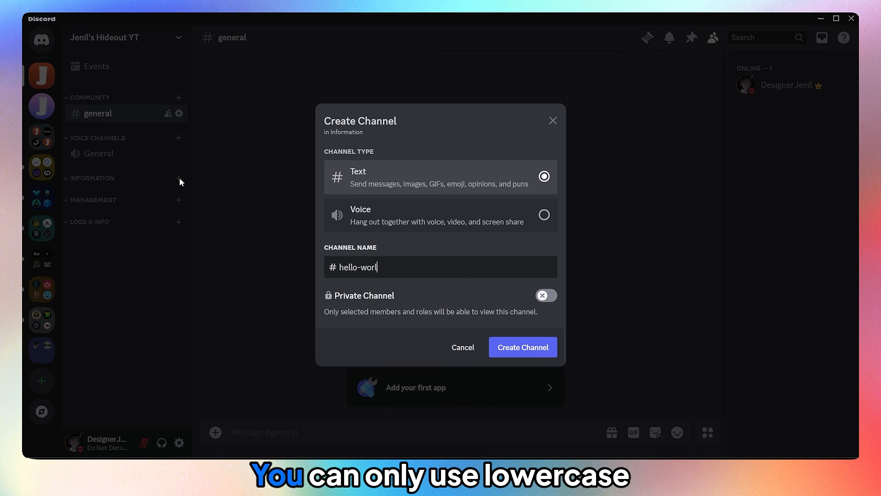
pyautogui.write('d')
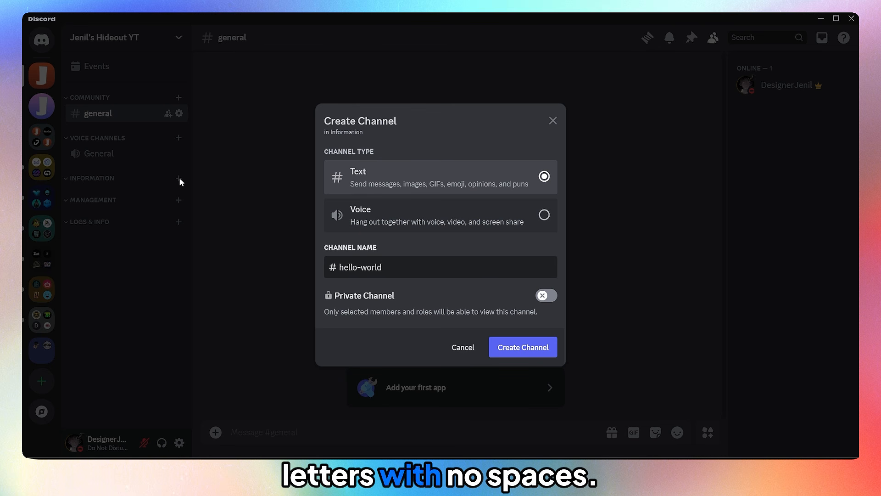
pyautogui.press('BackSpace')
pyautogui.press('BackSpace')
pyautogui.press('BackSpace')
pyautogui.press('BackSpace')
pyautogui.press('BackSpace')
pyautogui.press('BackSpace')
pyautogui.press('BackSpace')
pyautogui.press('BackSpace')
pyautogui.press('BackSpace')
pyautogui.press('BackSpace')
pyautogui.press('BackSpace')
pyautogui.click(413, 221)
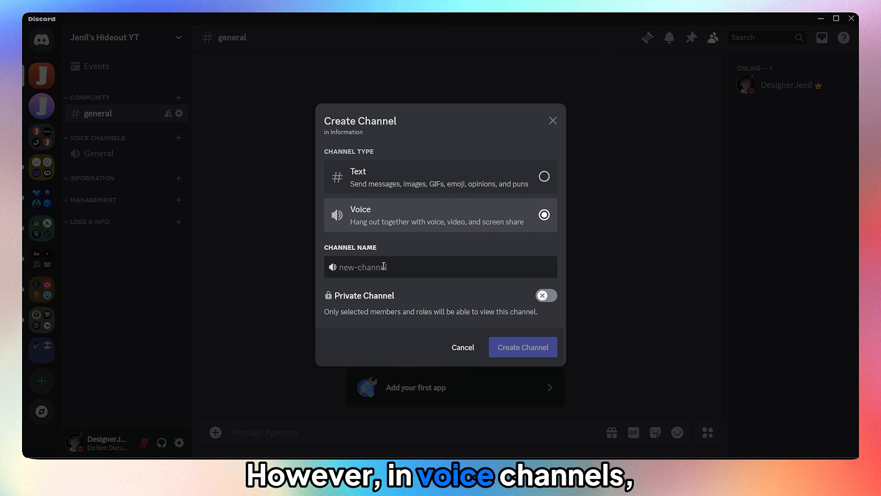
pyautogui.write('He')
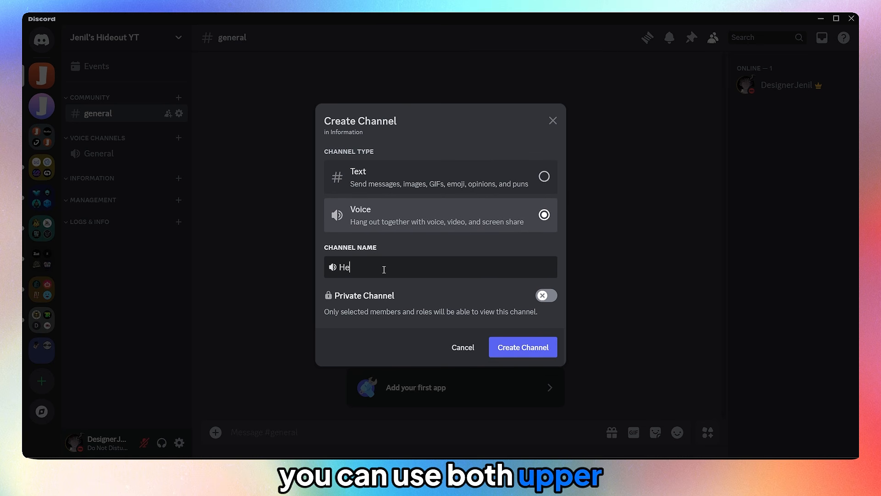
pyautogui.write('llo World')
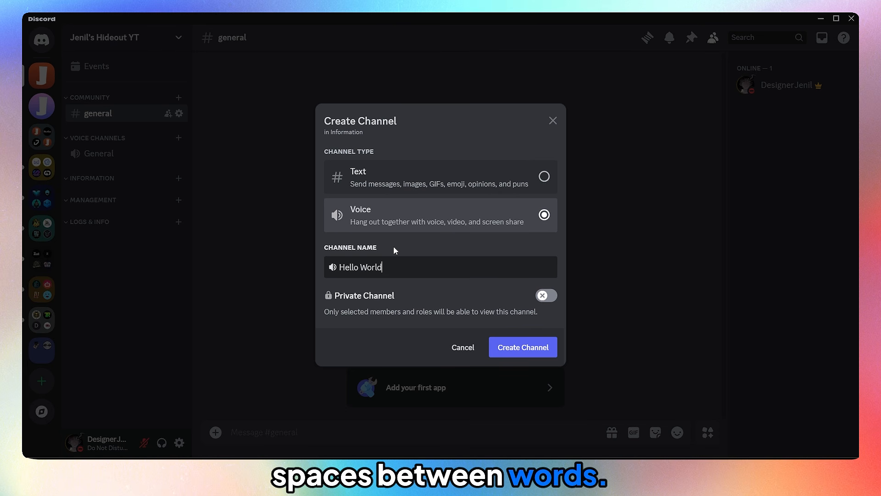
pyautogui.click(237, 259)
# Create a non-private text channel named "welcome" in the Information category
pyautogui.click(178, 178)
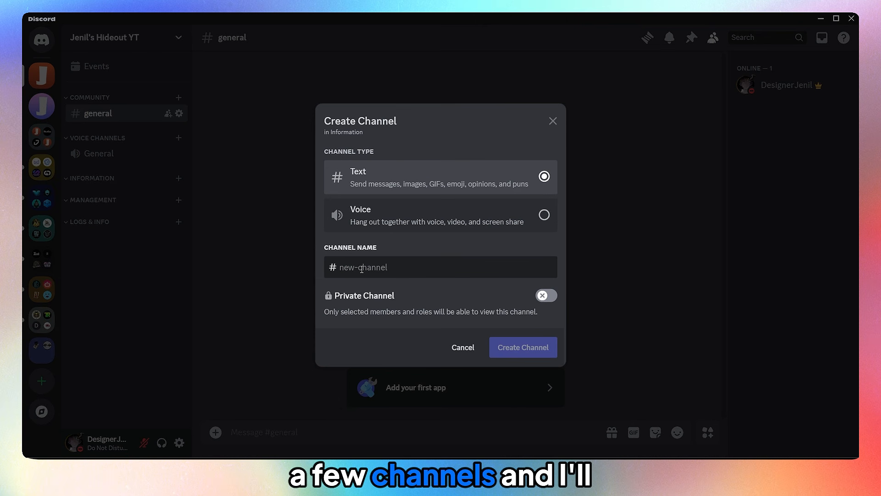
pyautogui.write('welcome')
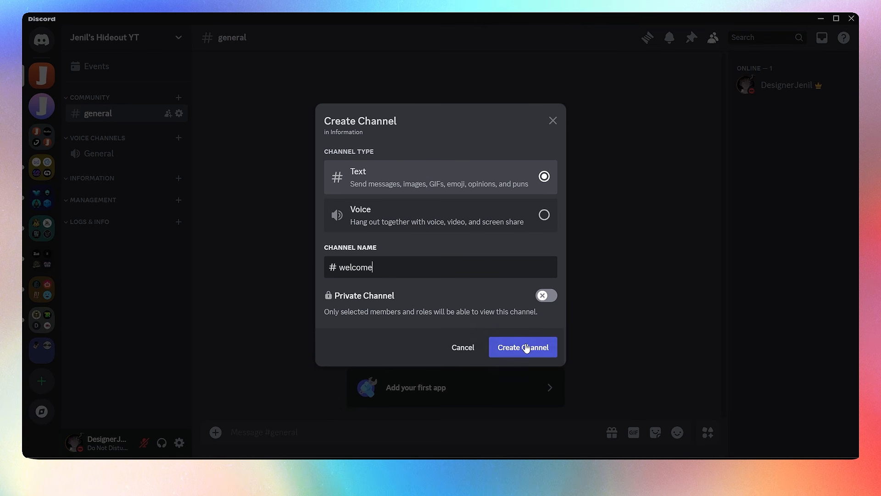
pyautogui.press('Return')
# Add a text channel named "server-rules" to the Information category and review the server's channel list
pyautogui.click(179, 178)
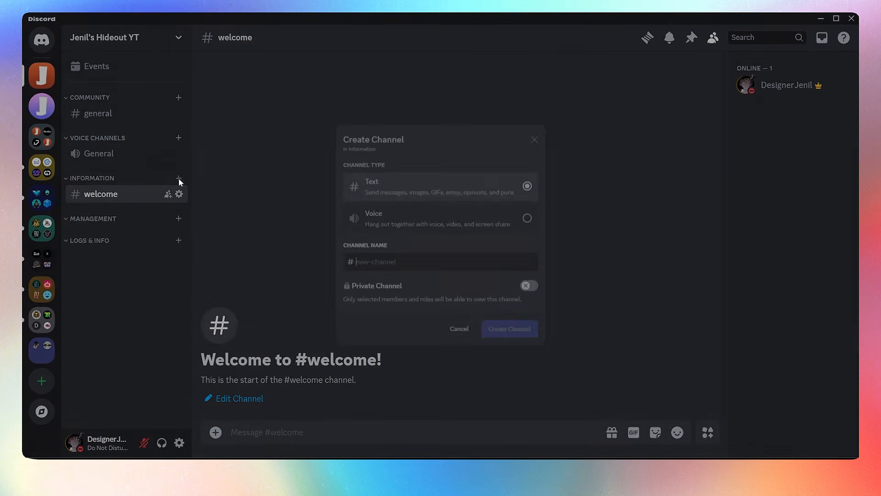
pyautogui.write('s')
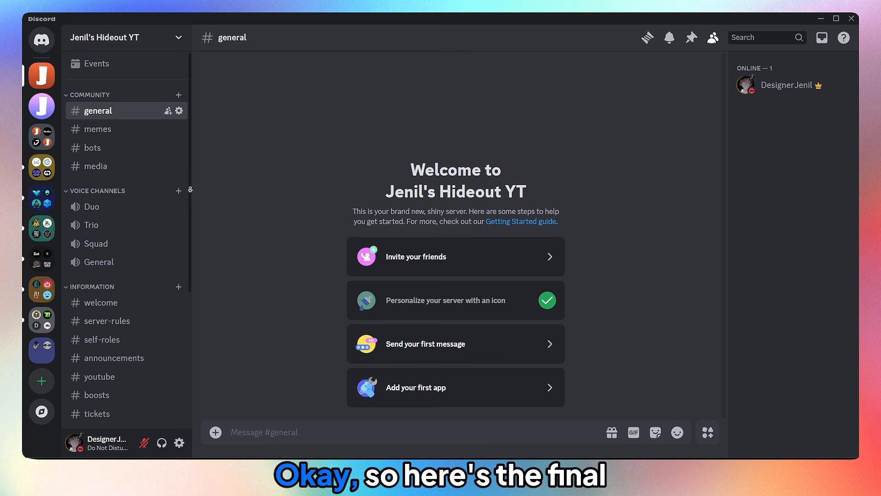
pyautogui.scroll(-5, 190, 189)
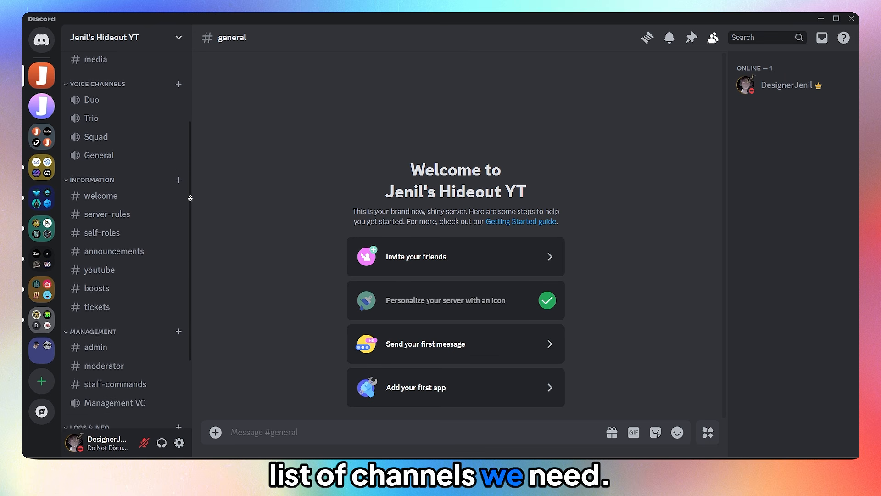
# Rename the general text channel in the Community category to "general-chat", save the change and return to the server
pyautogui.scroll(-5, 190, 198)
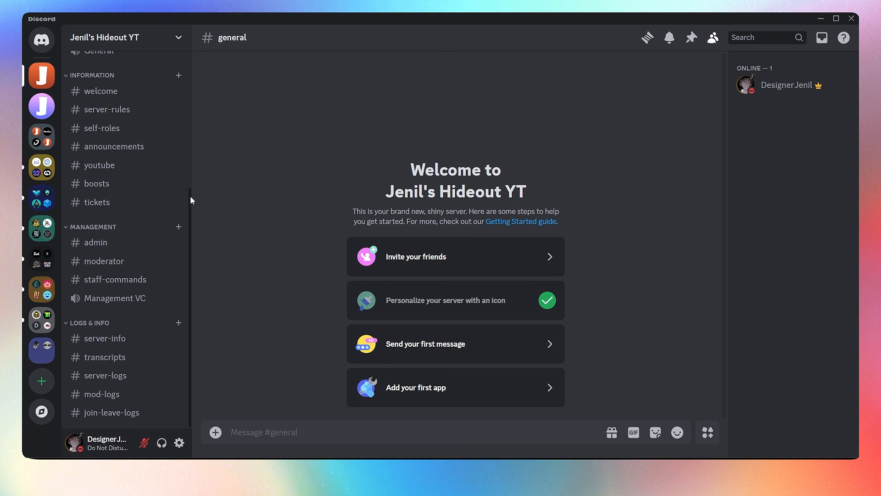
pyautogui.scroll(10, 167, 240)
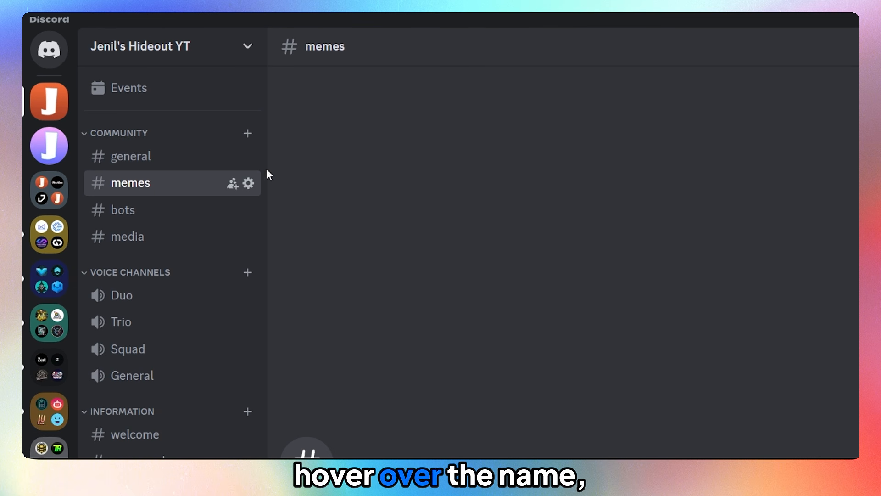
pyautogui.moveTo(252, 164)
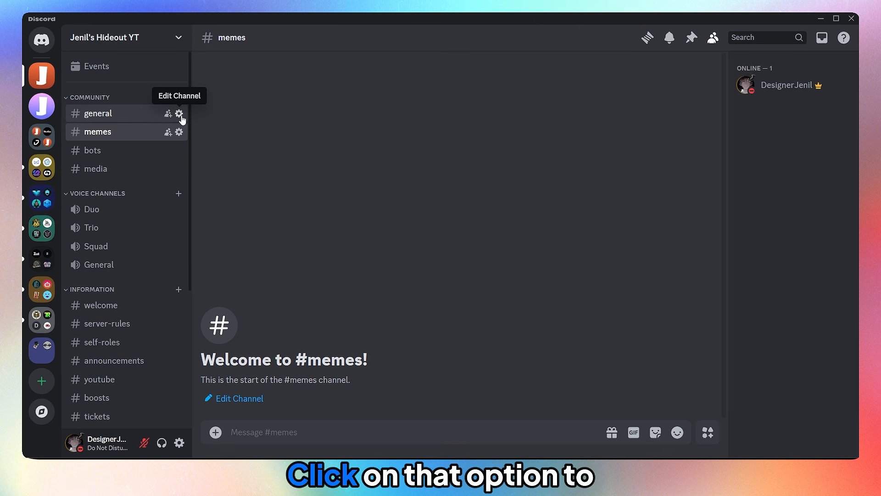
pyautogui.click(180, 115)
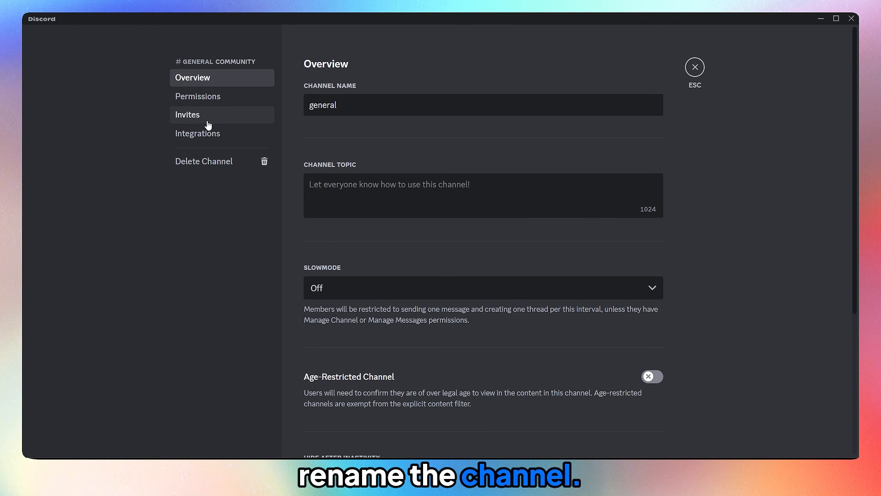
pyautogui.click(350, 111)
pyautogui.write('talk')
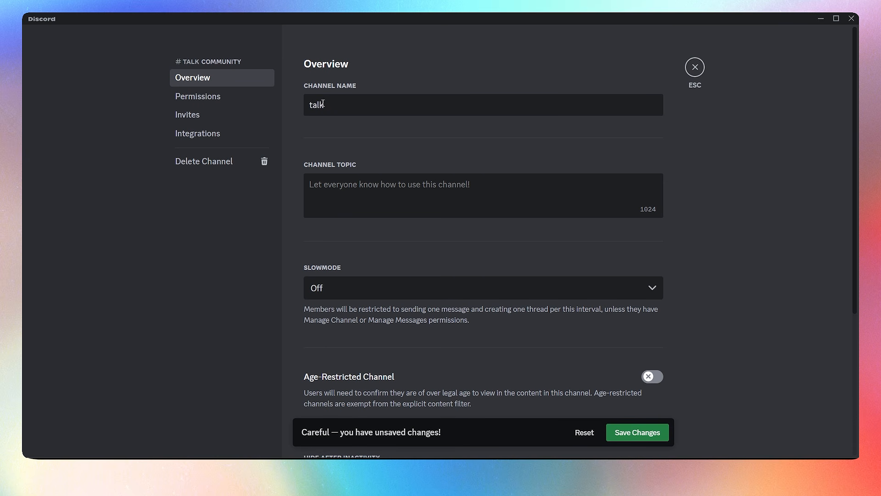
pyautogui.hotkey('ctrl', 'a')
pyautogui.write('general-chat')
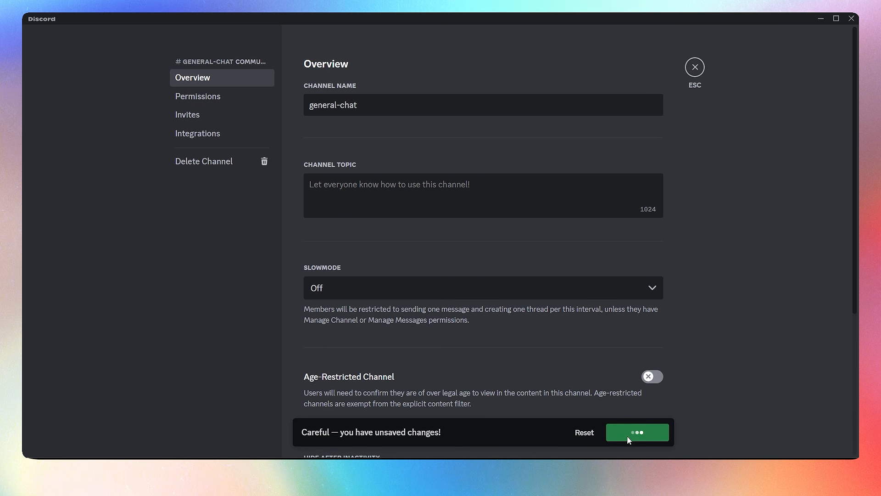
pyautogui.click(694, 67)
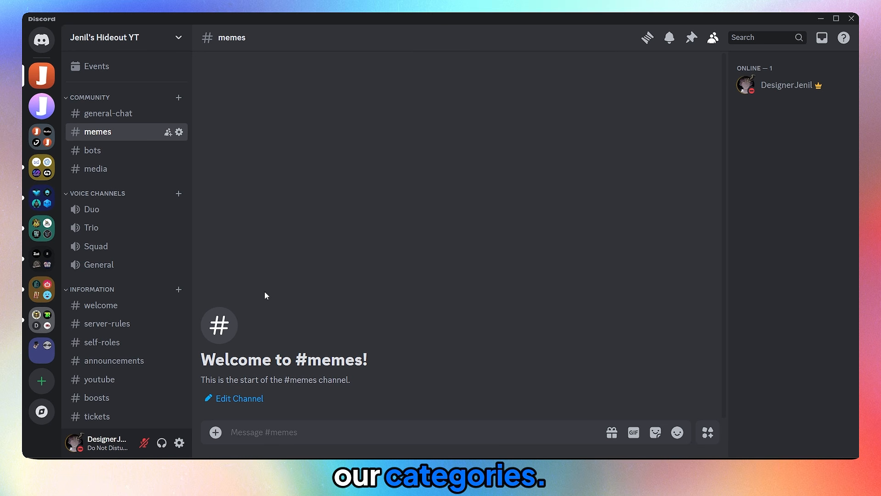
# Move the Information category above the Community category in the server's channel list
pyautogui.moveTo(94, 290); pyautogui.dragTo(105, 272)
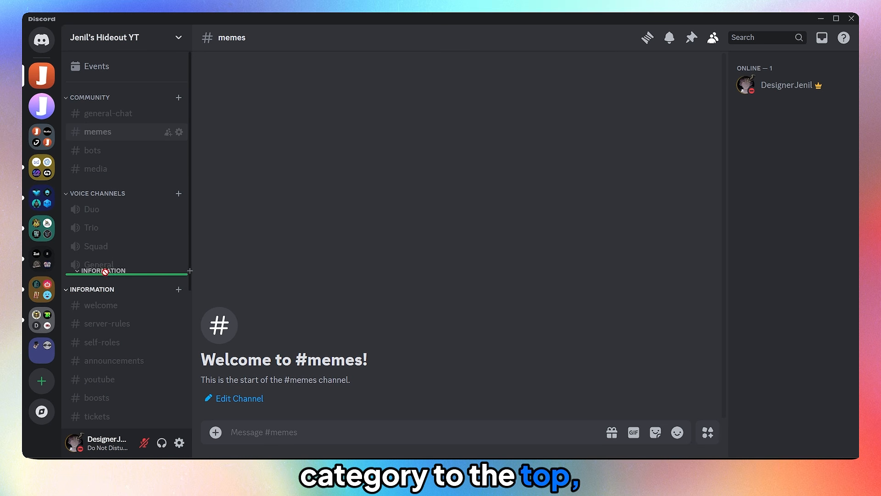
pyautogui.moveTo(99, 173); pyautogui.dragTo(102, 100)
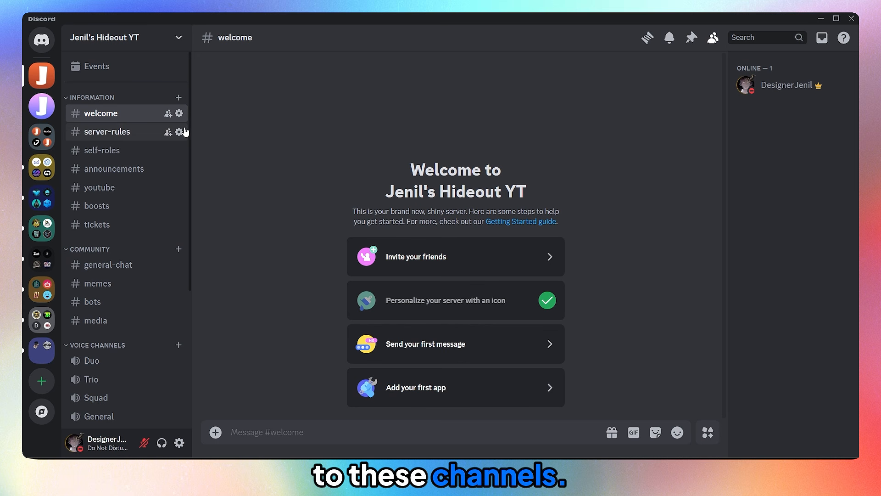
# Add a yellow waving hand emoji in front of the welcome channel's name, finding it with the search term "wave"
pyautogui.click(179, 114)
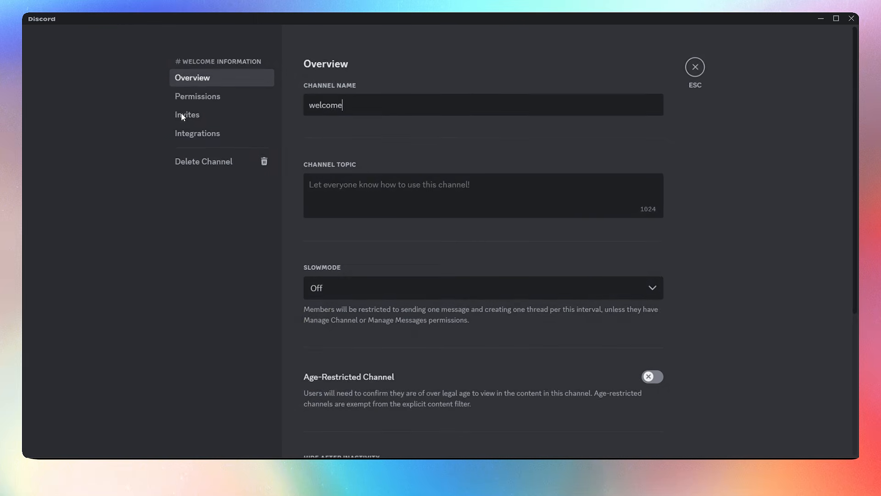
pyautogui.click(306, 108)
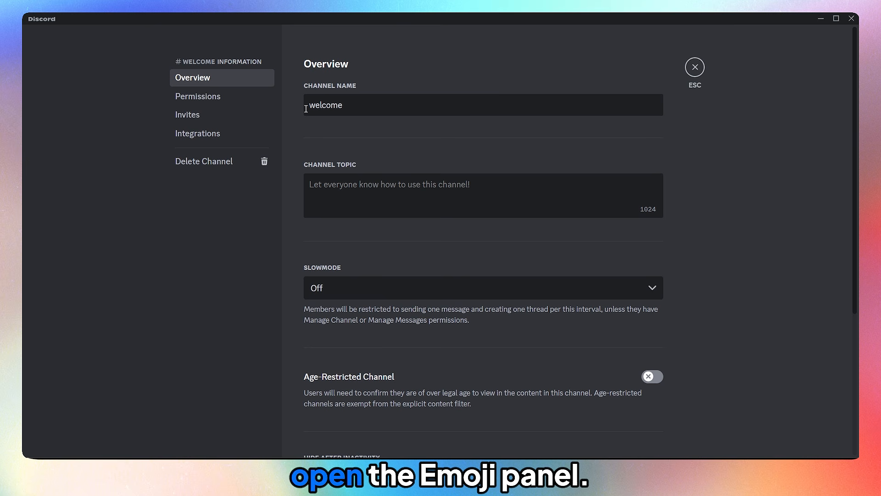
pyautogui.press('super+period')
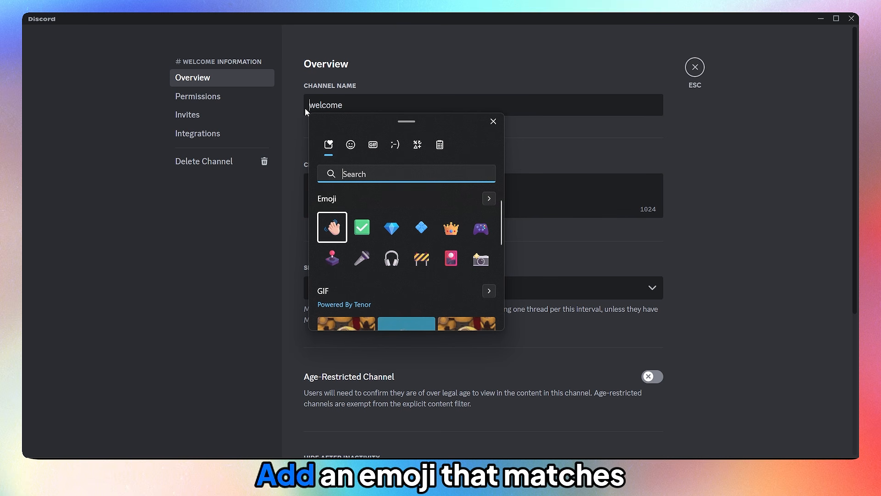
pyautogui.write('wave')
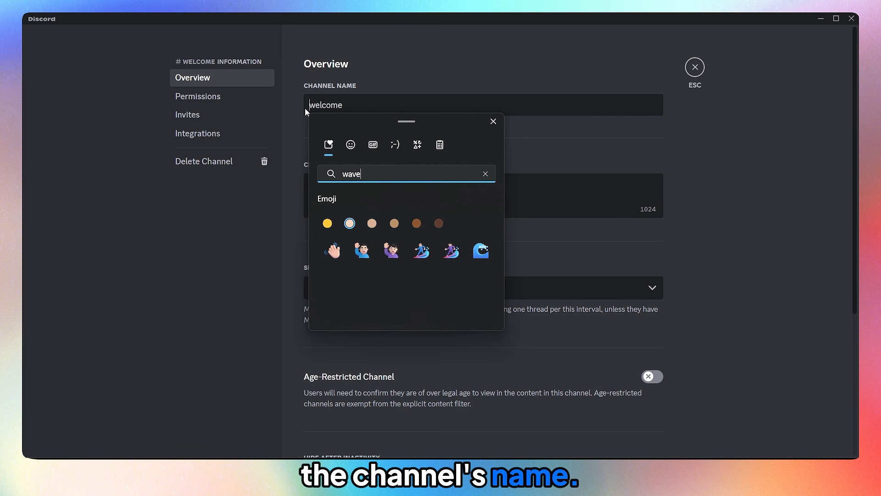
pyautogui.click(327, 223)
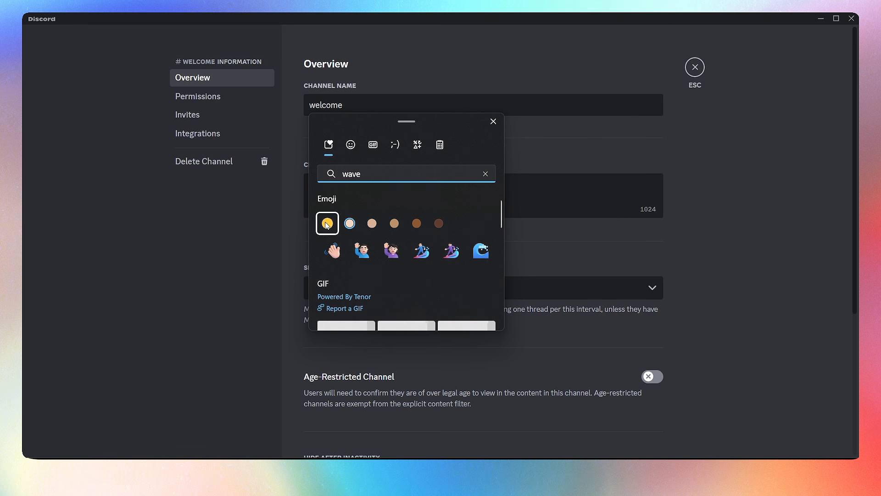
pyautogui.click(332, 250)
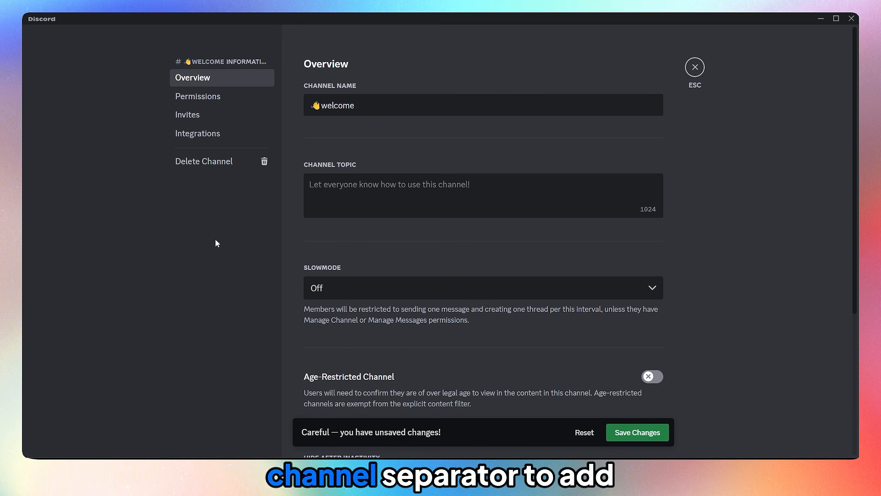
# Insert the copied "|" separator between the emoji and "welcome", save the channel name and return to the server
pyautogui.press('super+period')
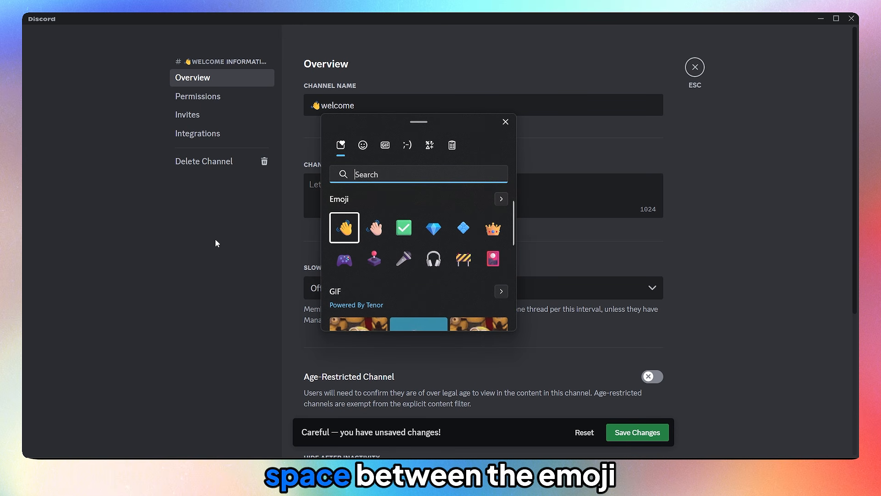
pyautogui.click(452, 146)
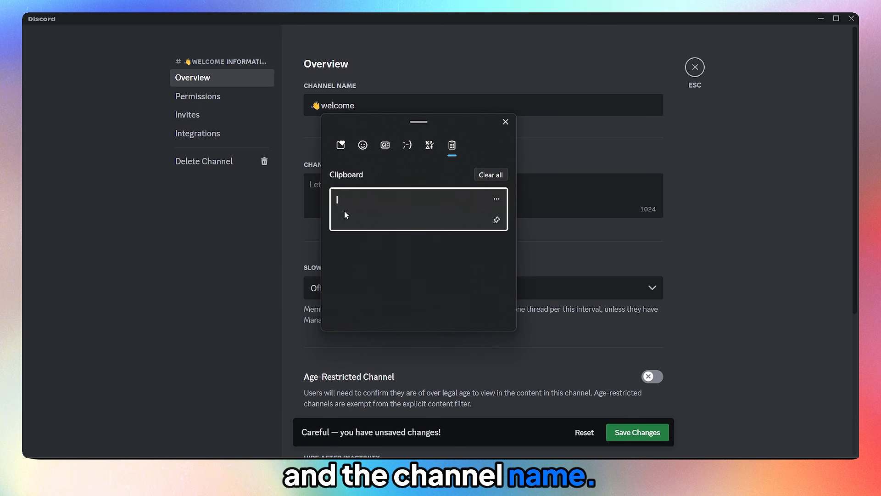
pyautogui.click(344, 212)
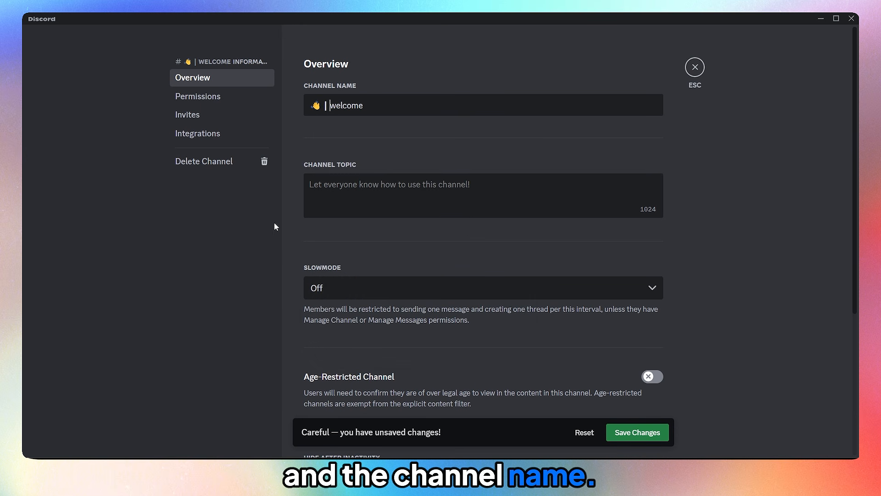
pyautogui.click(637, 432)
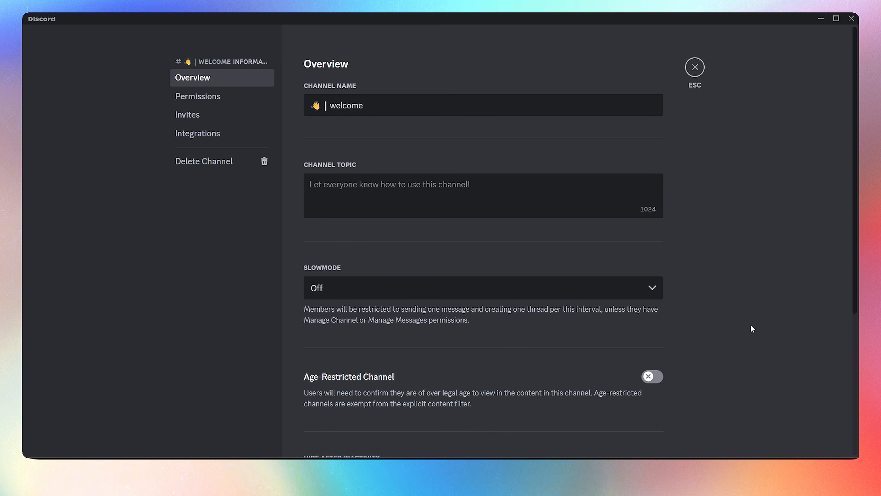
pyautogui.click(695, 68)
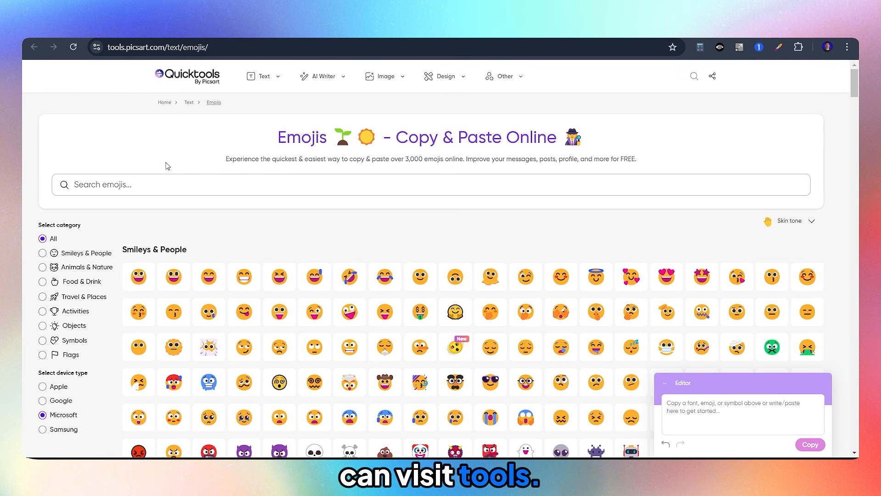
# Copy the open book emoji from Picsart Quicktools using the search "book", and paste it before the server-rules channel name in Discord
pyautogui.write('book')
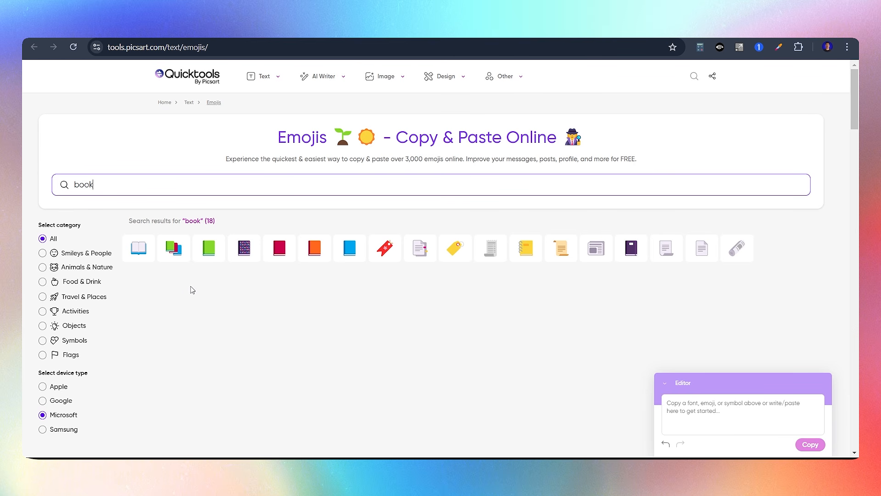
pyautogui.click(139, 250)
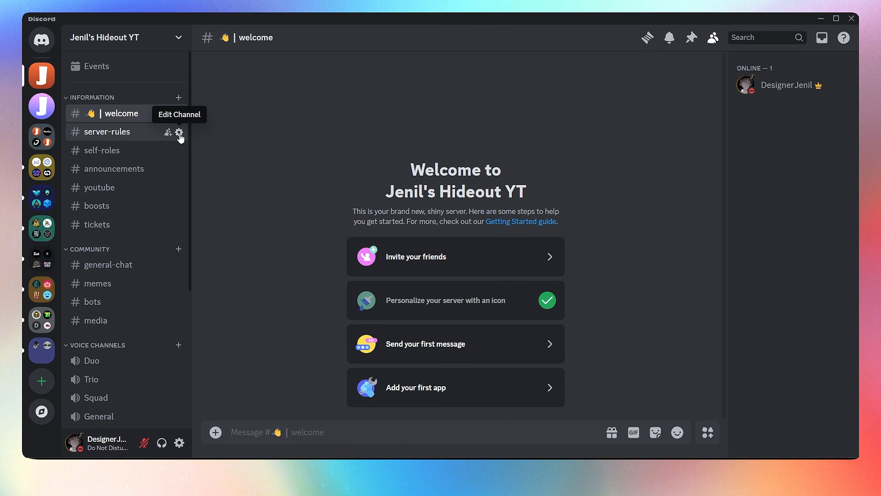
pyautogui.click(175, 131)
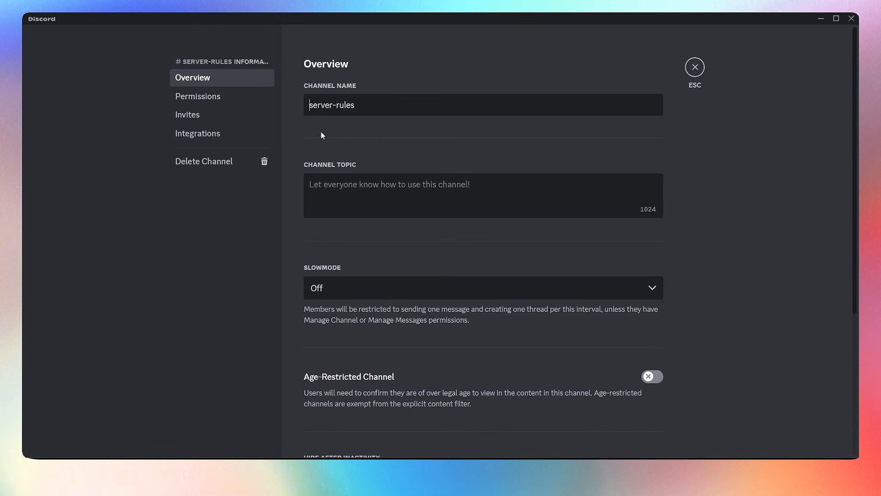
pyautogui.hotkey('ctrl', 'v')
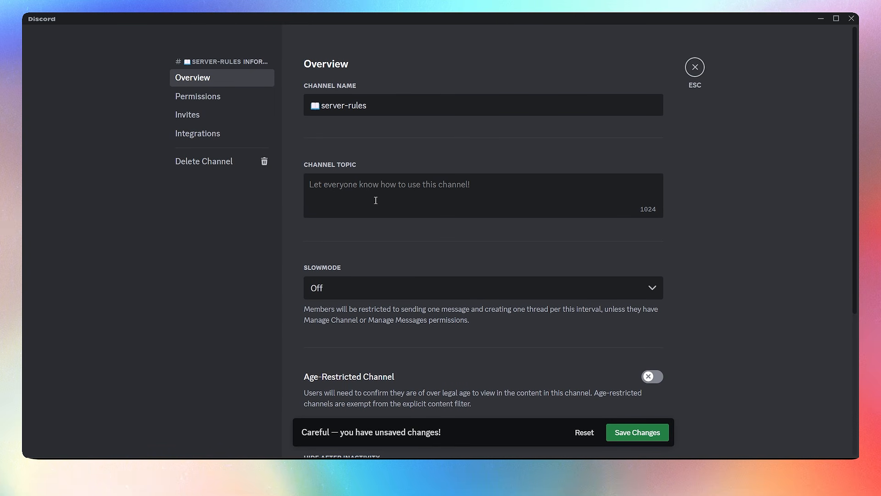
# Insert the copied "|" separator between the book emoji and "server-rules", save the name and leave the channel settings
pyautogui.press('super+period')
pyautogui.click(452, 147)
pyautogui.click(356, 248)
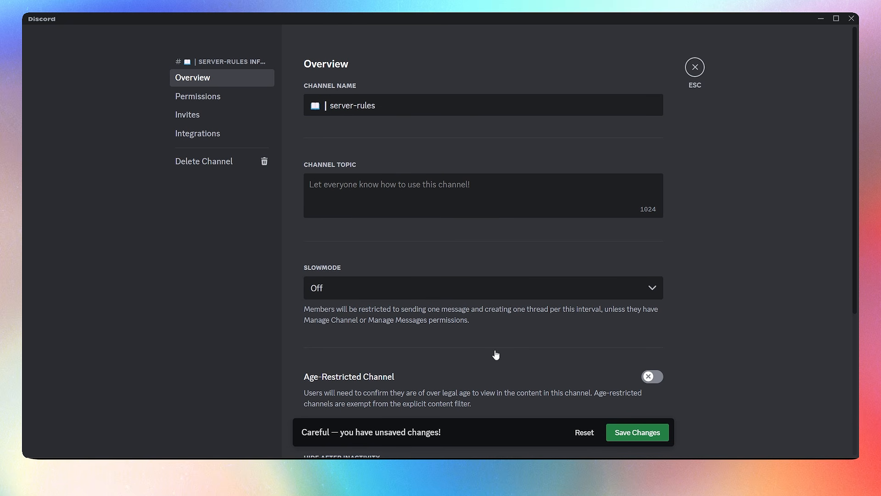
pyautogui.click(694, 67)
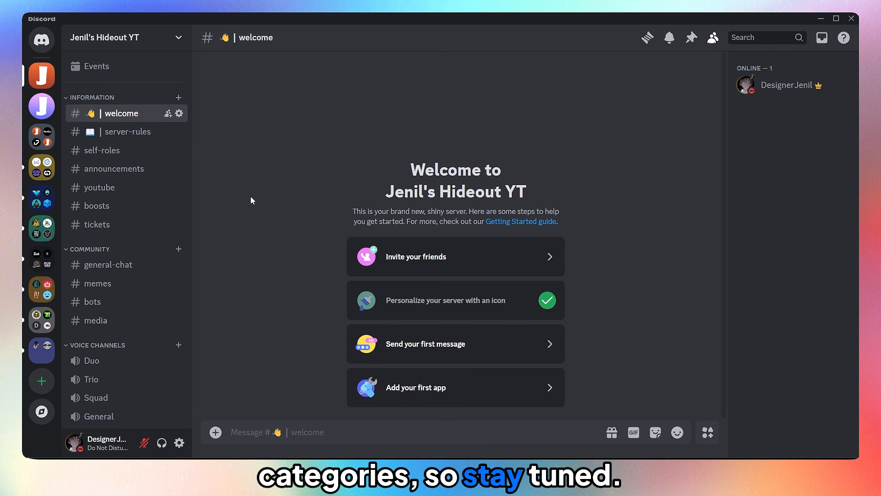
# Prefix the self-roles channel name with the artist palette emoji and the "|" separator, save it and close its settings
pyautogui.click(179, 151)
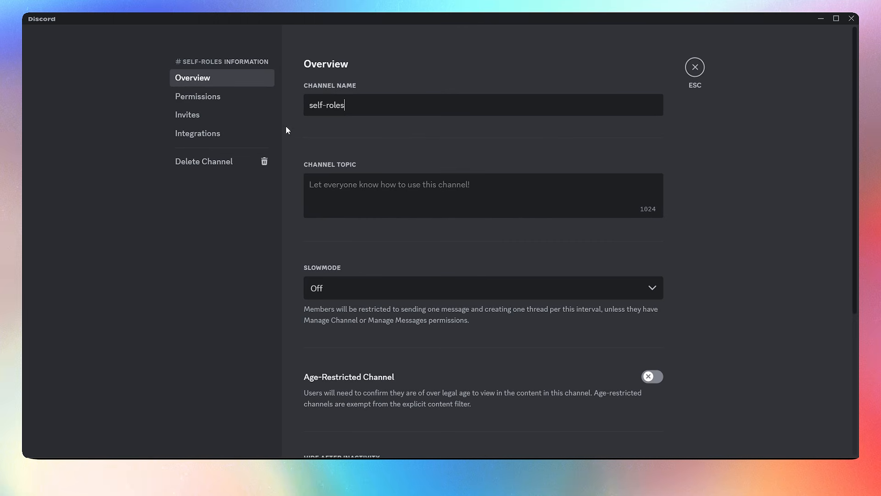
pyautogui.press('super+period')
pyautogui.write('pale')
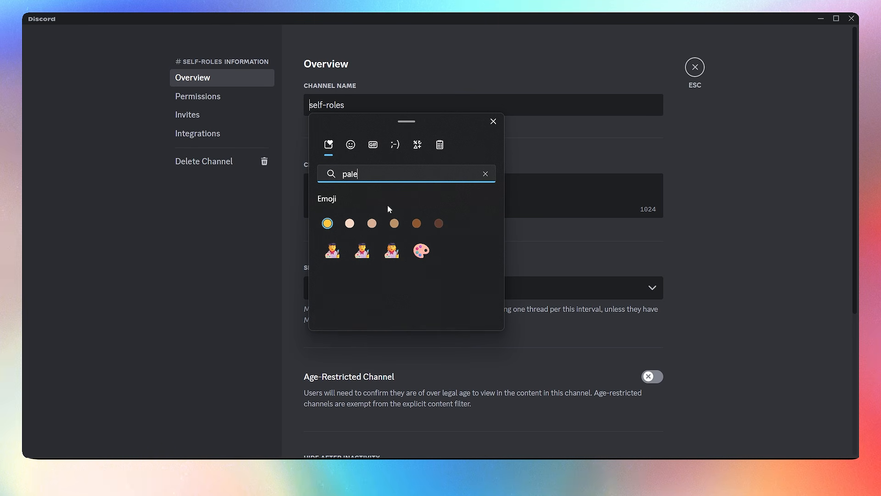
pyautogui.click(421, 251)
pyautogui.press('Escape')
pyautogui.hotkey('ctrl', 'v')
pyautogui.click(629, 431)
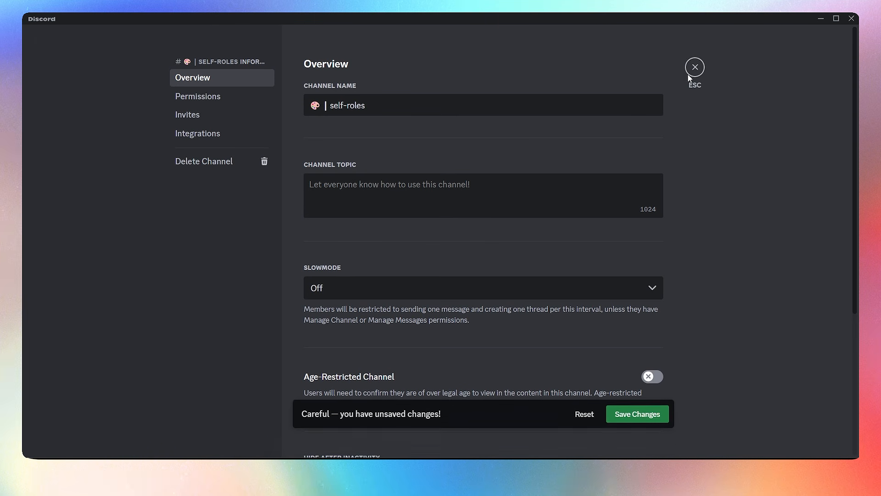
pyautogui.click(692, 72)
# Prefix the announcements channel name with a megaphone emoji and the "|" separator, save it and close its settings
pyautogui.click(179, 169)
pyautogui.click(307, 105)
pyautogui.hotkey('ctrl', 'v')
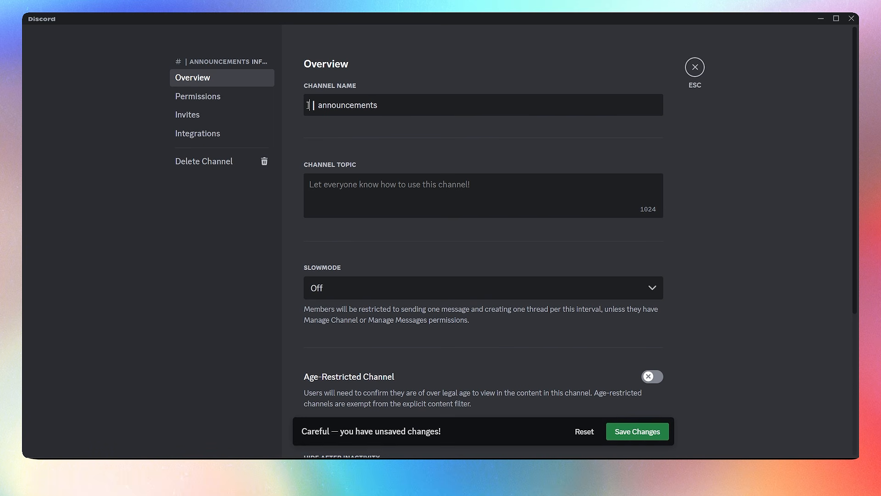
pyautogui.press('super+period')
pyautogui.write('mega')
pyautogui.click(362, 227)
pyautogui.press('Escape')
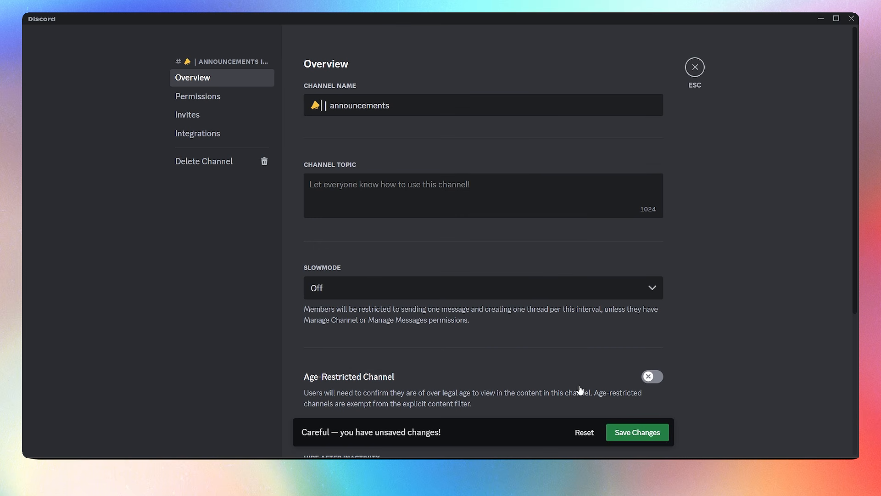
pyautogui.click(693, 67)
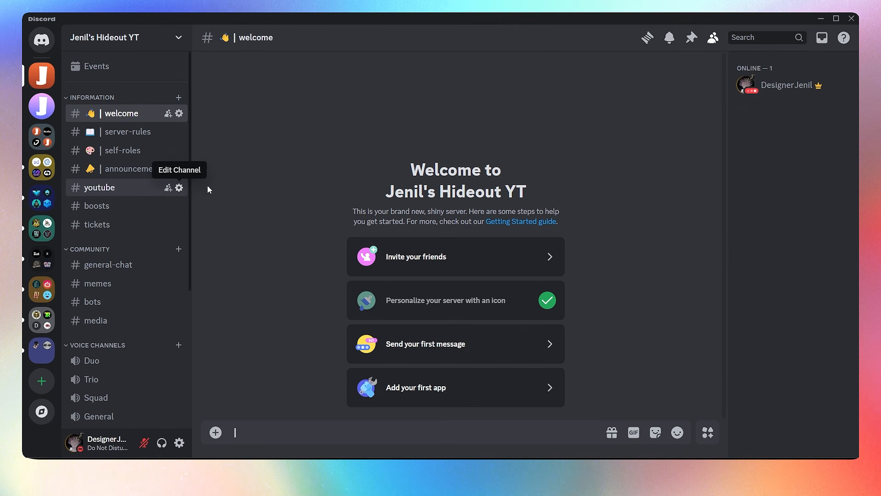
# Prefix the youtube channel name with a bell emoji and the "|" separator, save it and close its settings
pyautogui.click(179, 187)
pyautogui.click(309, 105)
pyautogui.hotkey('ctrl', 'v')
pyautogui.press('super+period')
pyautogui.write('bell')
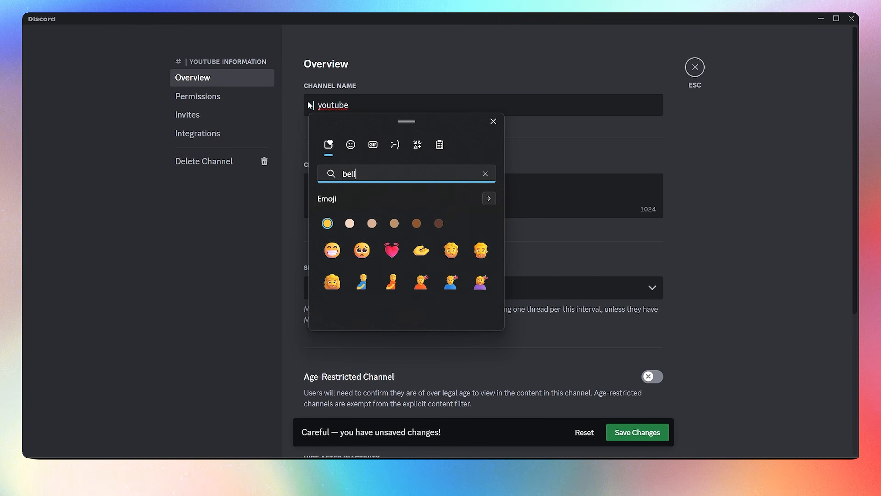
pyautogui.click(332, 250)
pyautogui.press('Escape')
pyautogui.click(633, 433)
pyautogui.click(694, 69)
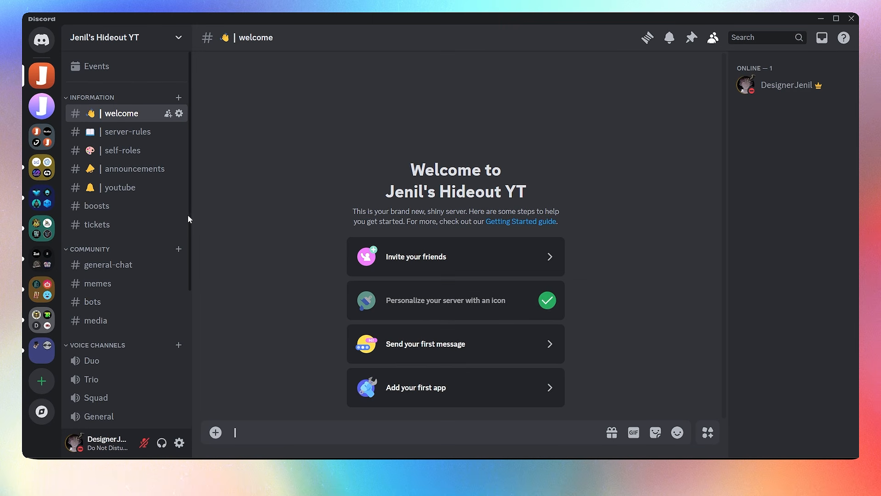
# Prefix the boosts channel name with a rocket emoji and the "|" separator, save it and close its settings
pyautogui.click(179, 206)
pyautogui.click(307, 106)
pyautogui.hotkey('ctrl', 'v')
pyautogui.press('super+period')
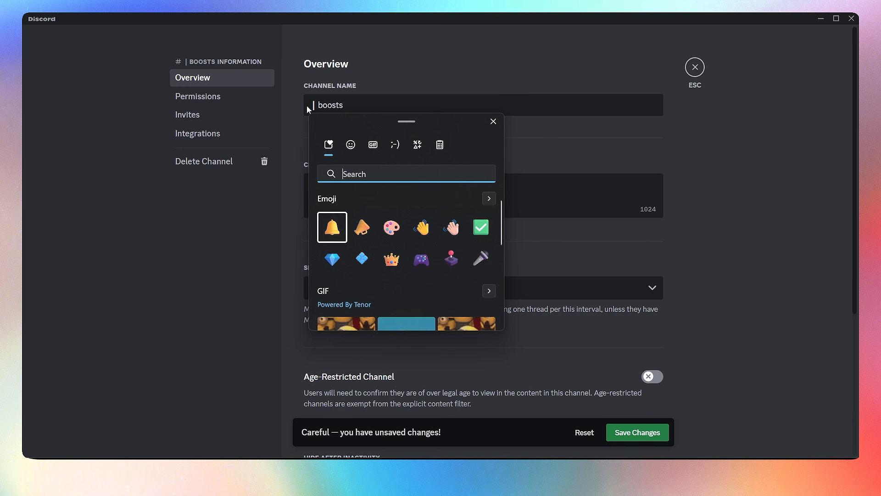
pyautogui.write('rocket')
pyautogui.click(315, 252)
pyautogui.press('Escape')
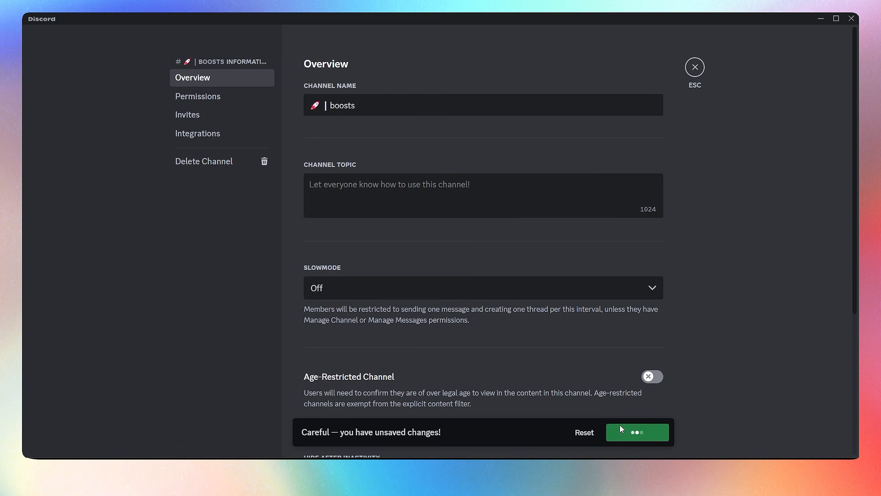
pyautogui.click(694, 67)
# Prefix the tickets channel name with a blue mailbox emoji and the "|" separator
pyautogui.click(179, 222)
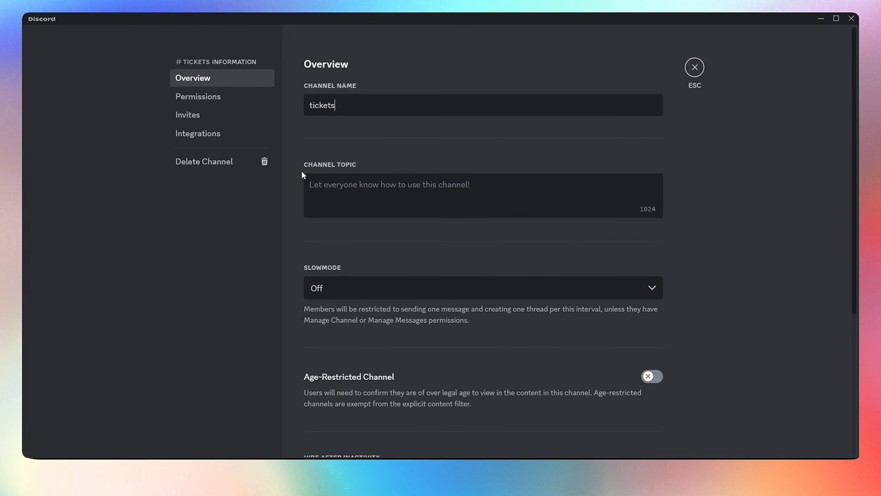
pyautogui.click(309, 104)
pyautogui.press('super+period')
pyautogui.write('mail')
pyautogui.click(362, 258)
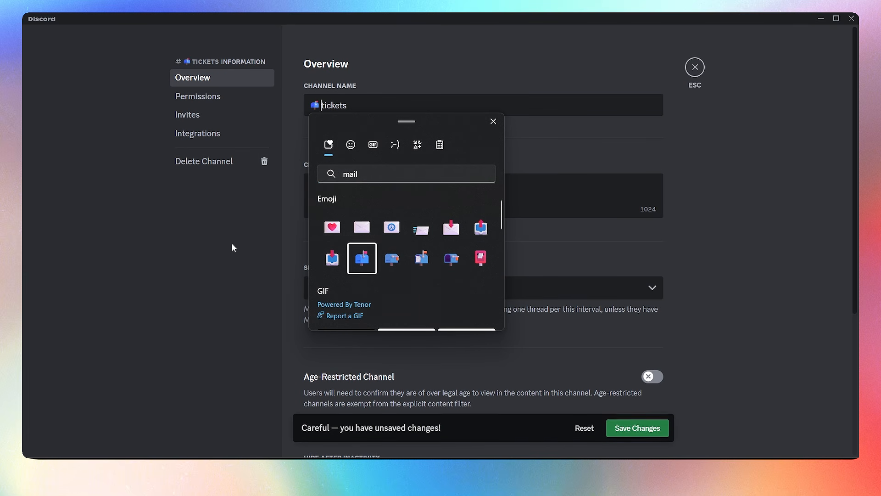
pyautogui.press('Escape')
pyautogui.write('|')
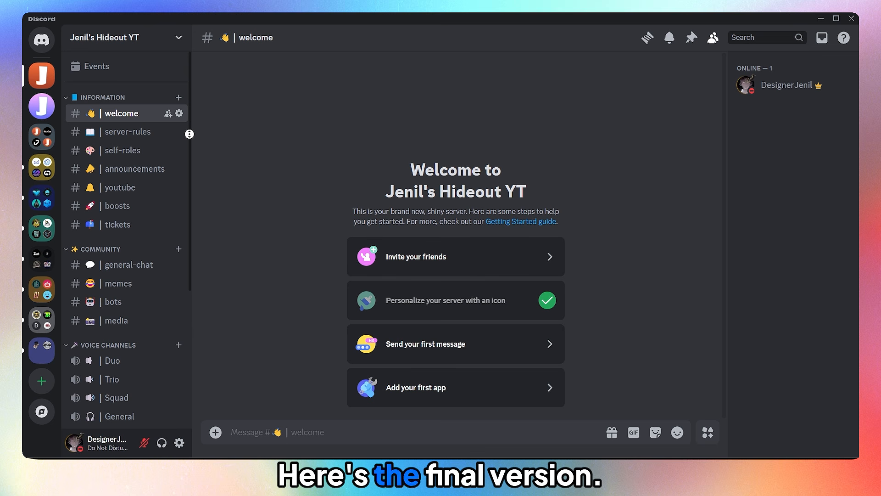
# Review the decorated category and channel names from Information down to Logs & Info
pyautogui.scroll(-2, 190, 160)
pyautogui.scroll(-8, 189, 161)
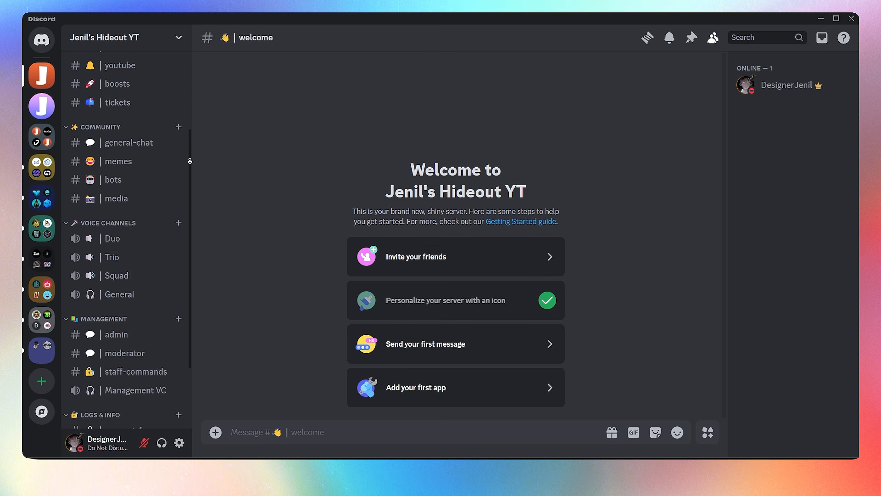
pyautogui.scroll(-1, 189, 160)
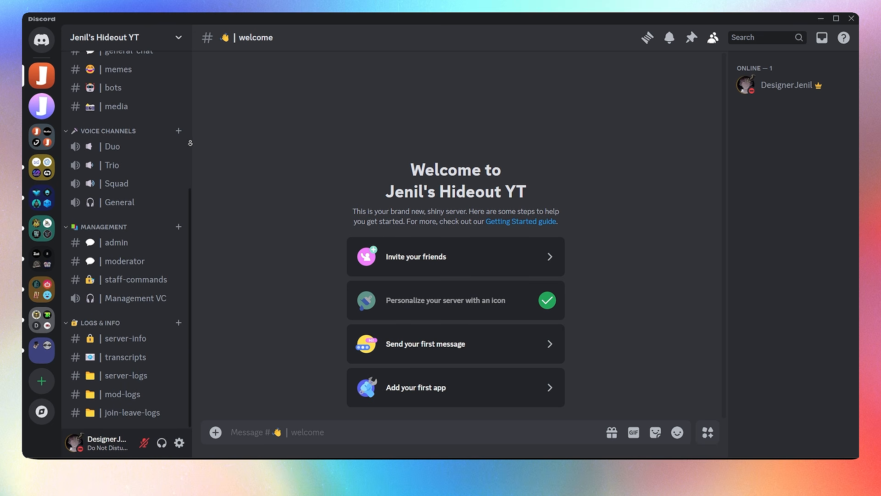
pyautogui.scroll(10, 190, 143)
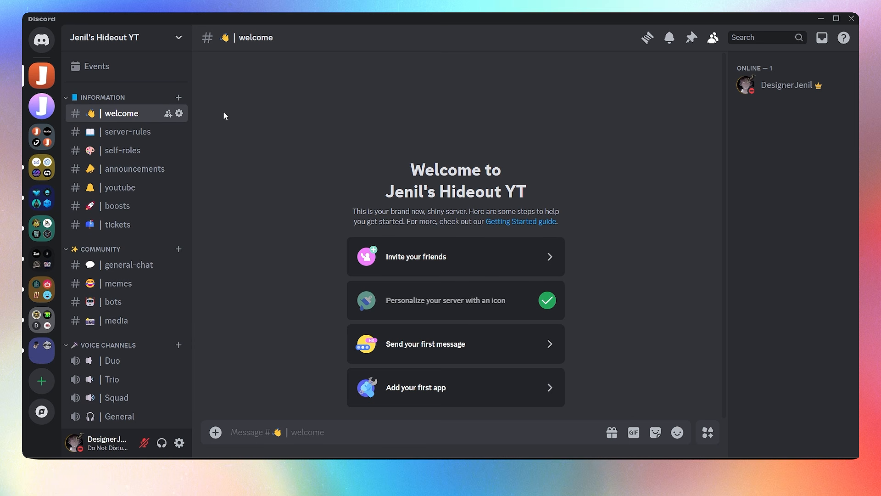
# Set the Duo voice channel's user limit to 2 users, save it and close its settings
pyautogui.scroll(-5, 188, 192)
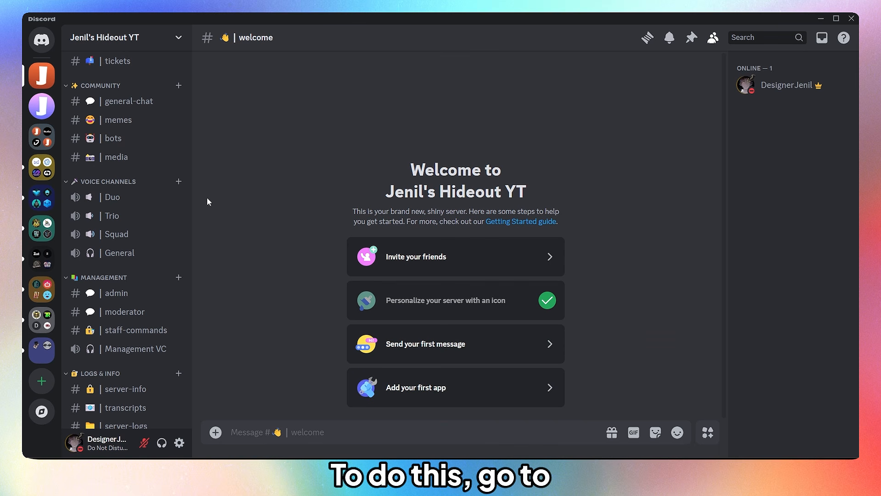
pyautogui.click(180, 197)
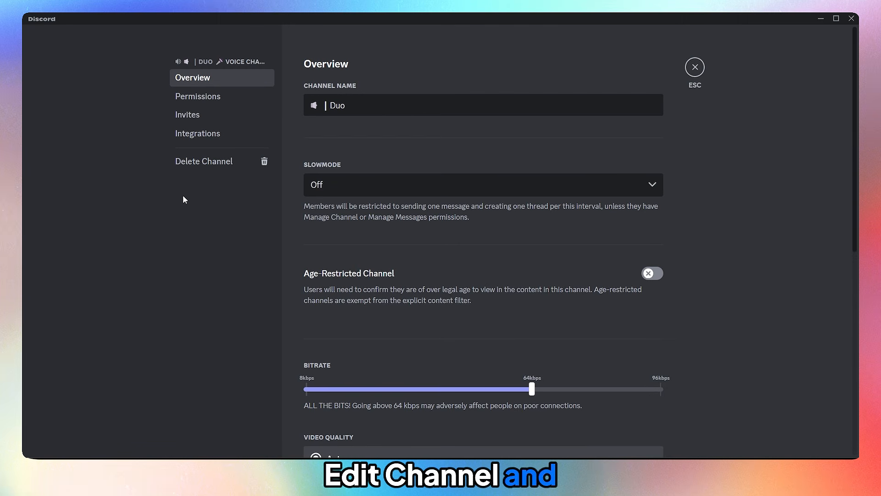
pyautogui.scroll(-4, 560, 252)
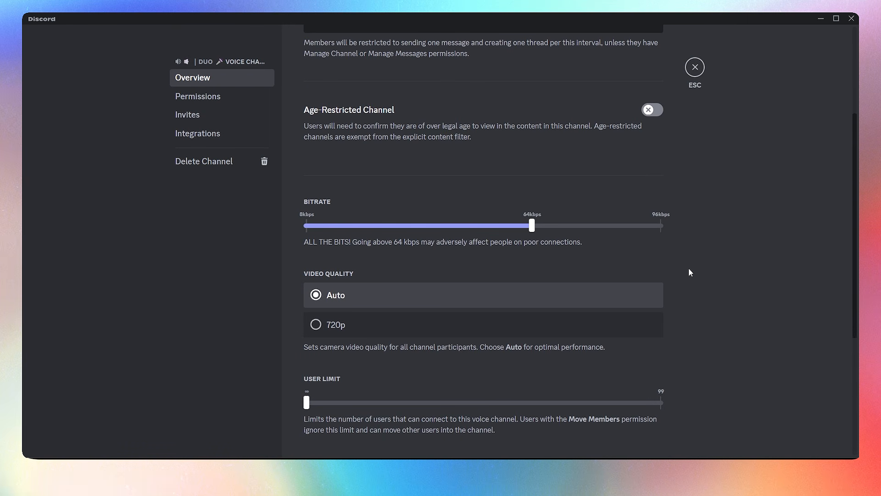
pyautogui.scroll(-2, 596, 285)
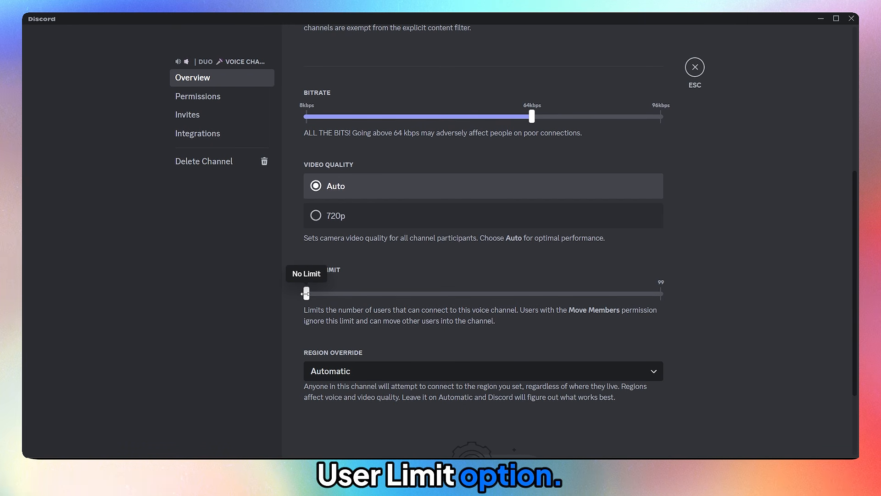
pyautogui.moveTo(305, 293)
pyautogui.mouseDown()
pyautogui.moveTo(674, 300)
pyautogui.moveTo(314, 292)
pyautogui.mouseUp()
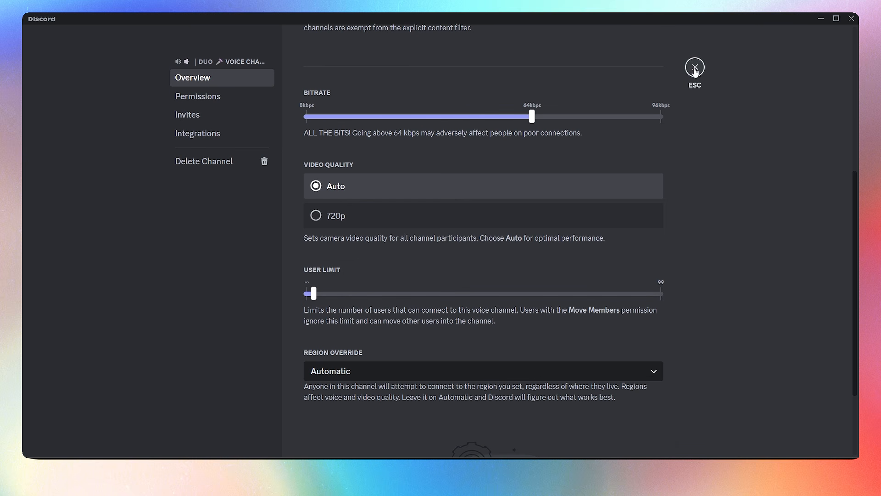
pyautogui.click(695, 68)
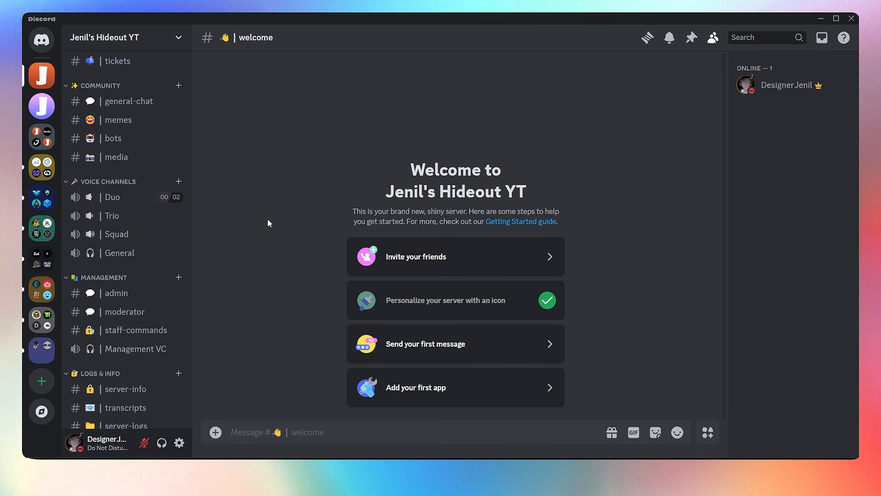
# Set the Trio voice channel's user limit to 3 users, save it and close its settings
pyautogui.click(179, 215)
pyautogui.scroll(-8, 306, 183)
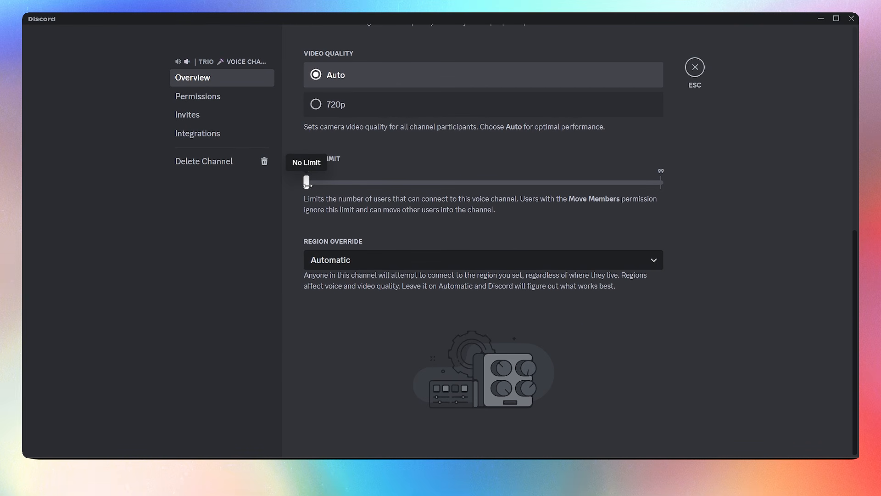
pyautogui.moveTo(319, 183); pyautogui.dragTo(317, 182)
pyautogui.click(695, 68)
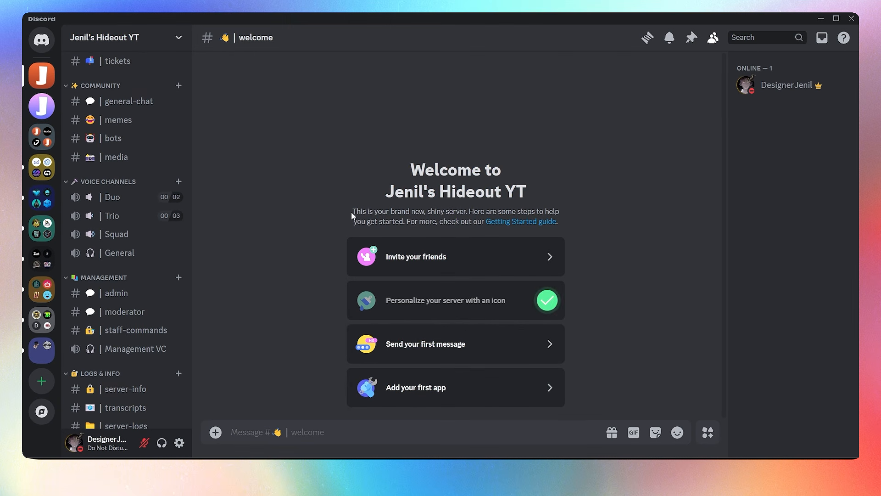
# Set the Squad voice channel's user limit to 4 users, save it and close its settings
pyautogui.click(179, 233)
pyautogui.scroll(-5, 307, 342)
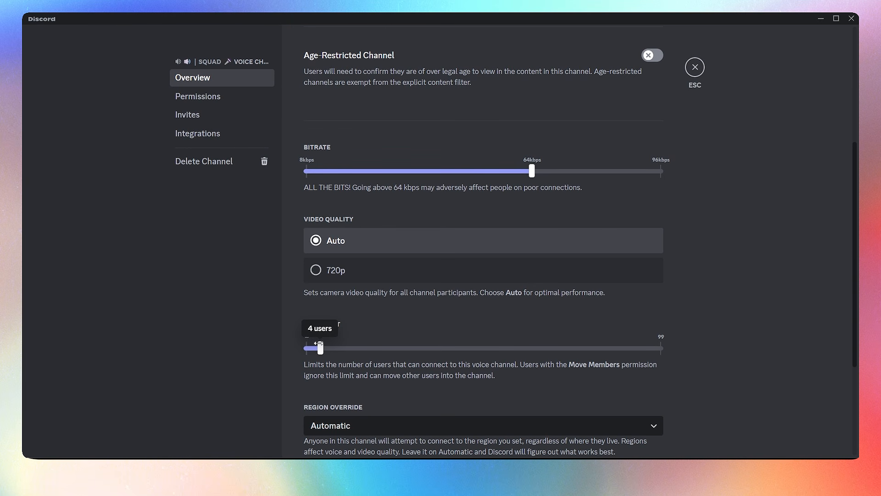
pyautogui.moveTo(319, 344); pyautogui.dragTo(320, 345)
pyautogui.click(639, 428)
pyautogui.click(694, 67)
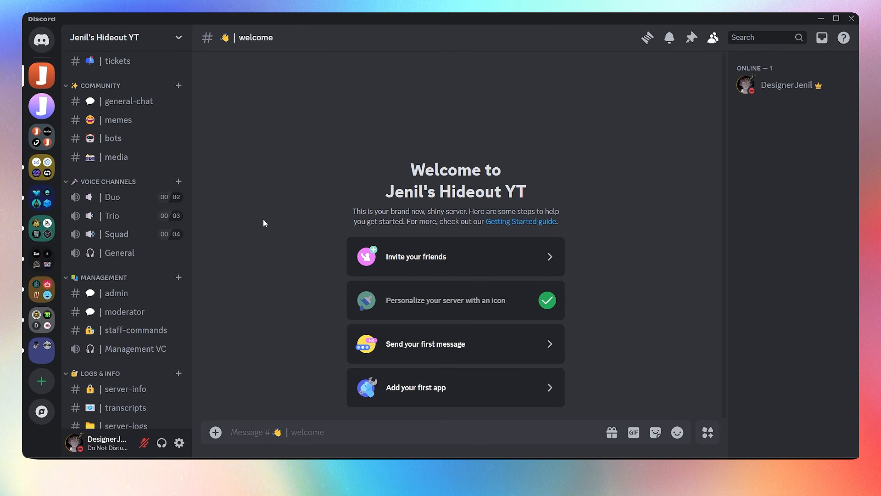
# Set the announcements channel topic to "Stay updated with important news, events and server related updates.", save it and open the channel
pyautogui.hotkey('alt', 'Down')
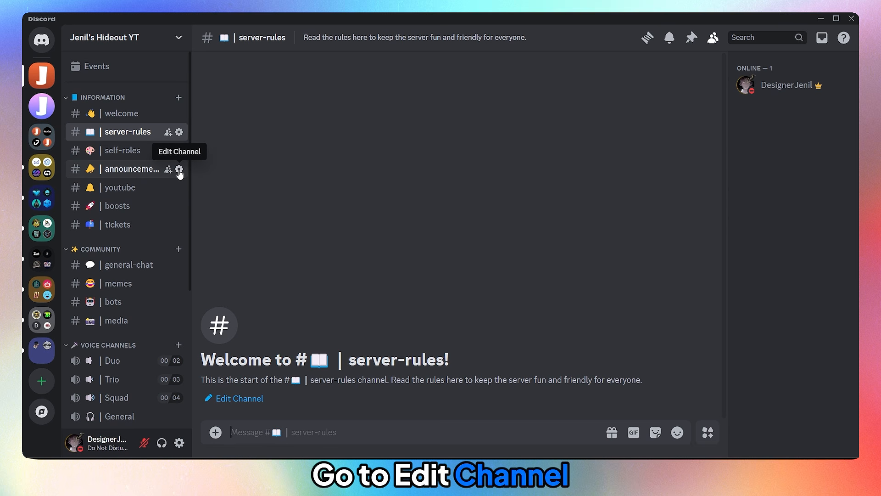
pyautogui.click(178, 169)
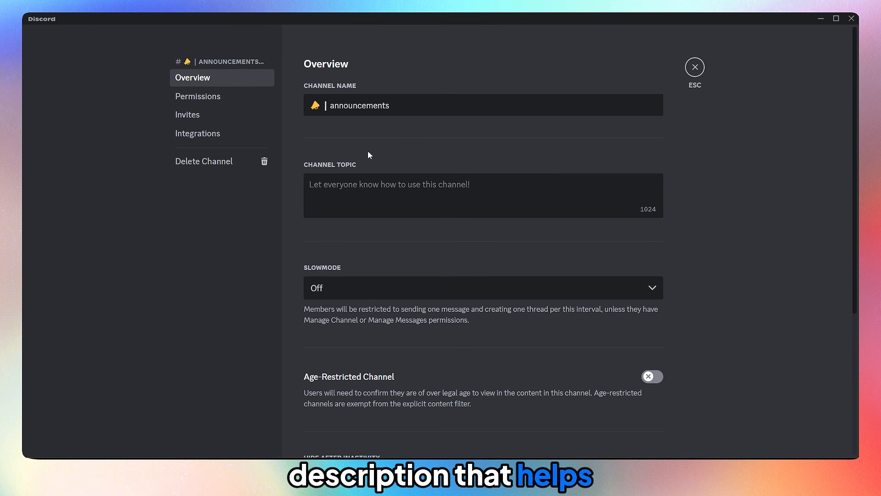
pyautogui.click(366, 193)
pyautogui.write('S')
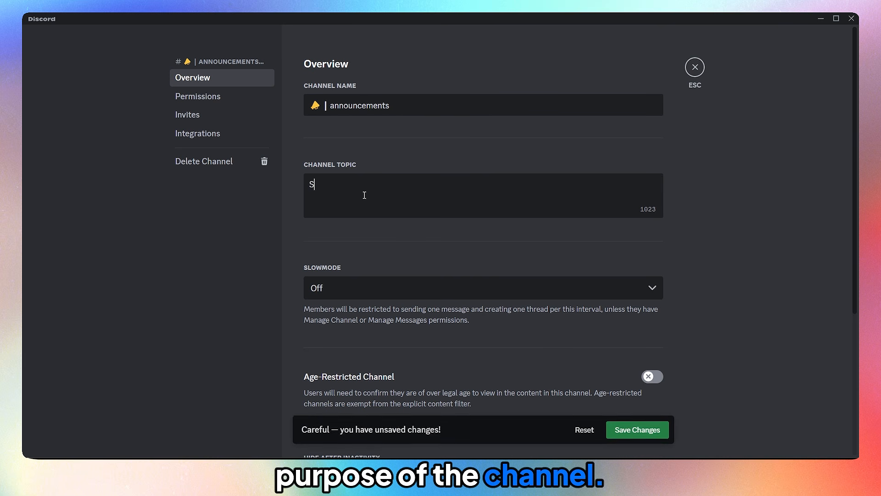
pyautogui.write('tay u')
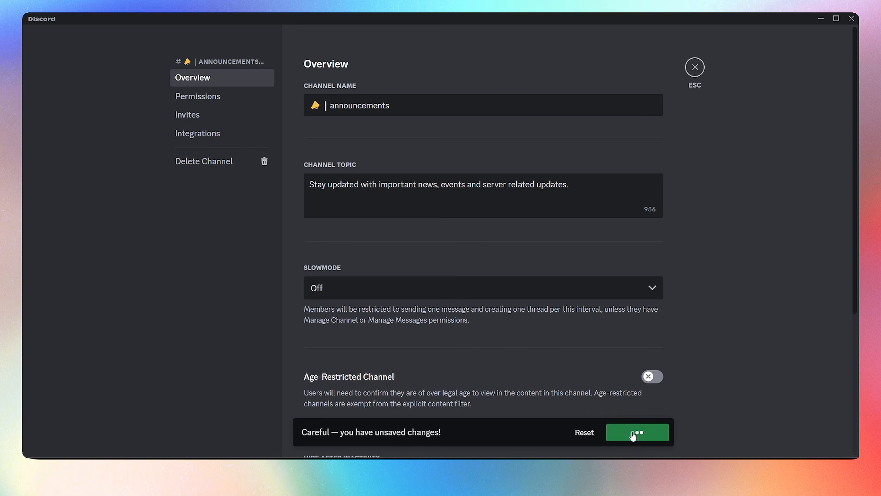
pyautogui.click(695, 68)
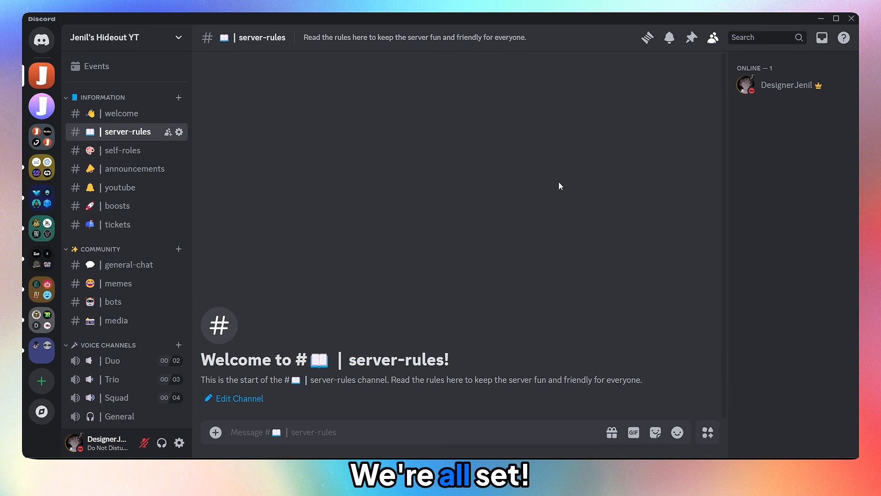
pyautogui.click(138, 170)
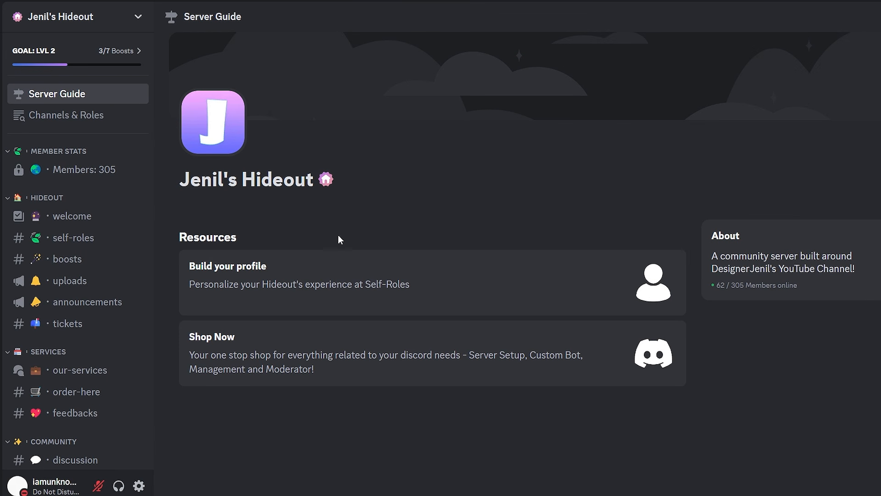
# Look through the example server's welcome, self-roles, boosts, uploads and order-here channels and the Discord services quote form
pyautogui.click(74, 216)
pyautogui.click(74, 243)
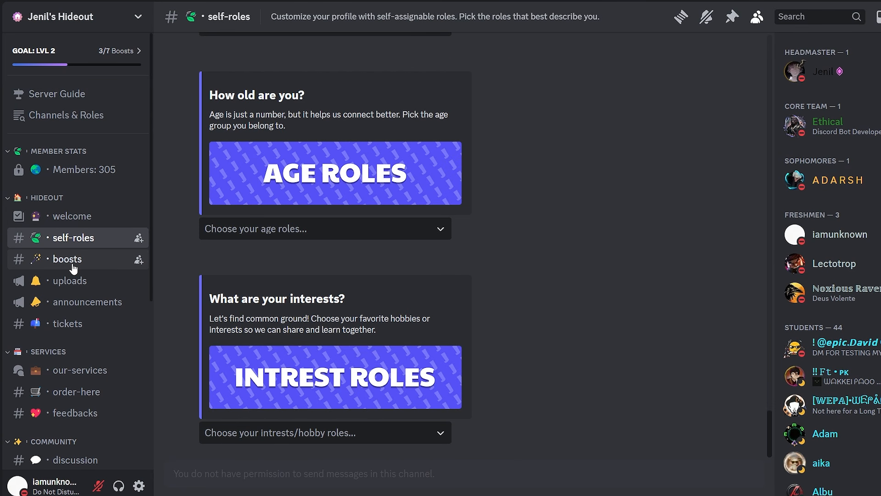
pyautogui.click(73, 260)
pyautogui.click(75, 280)
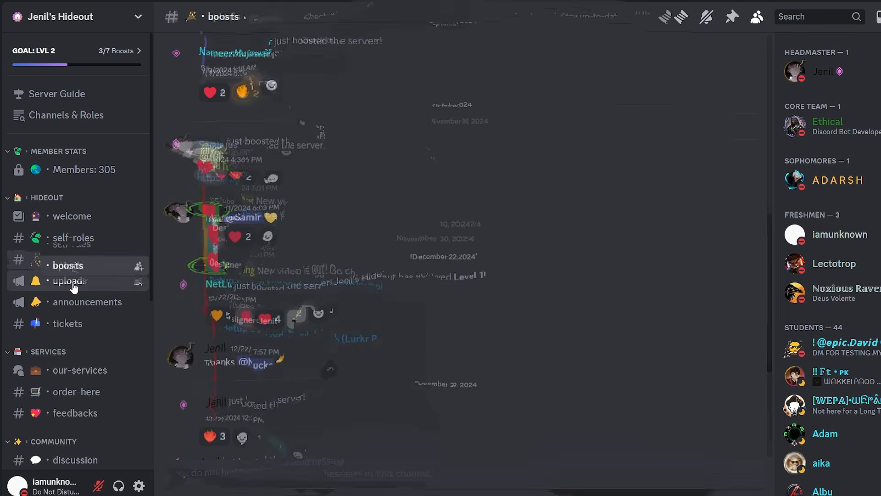
pyautogui.click(72, 392)
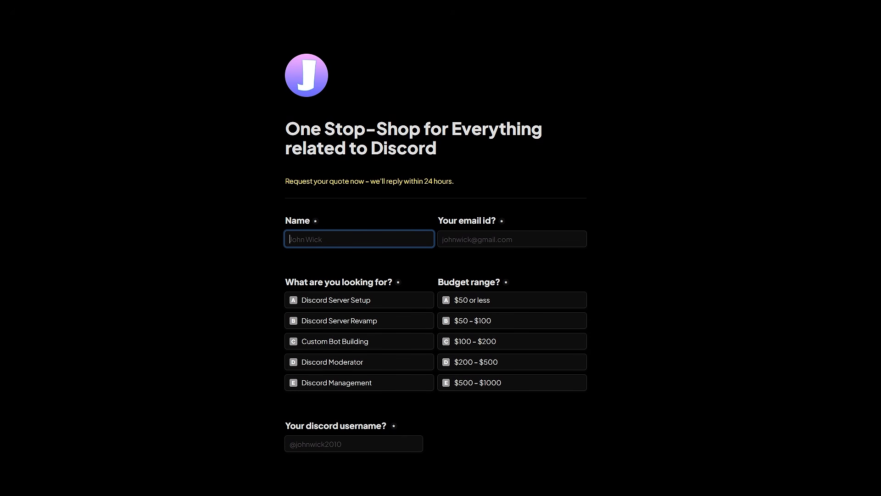
pyautogui.scroll(-2, 435, 257)
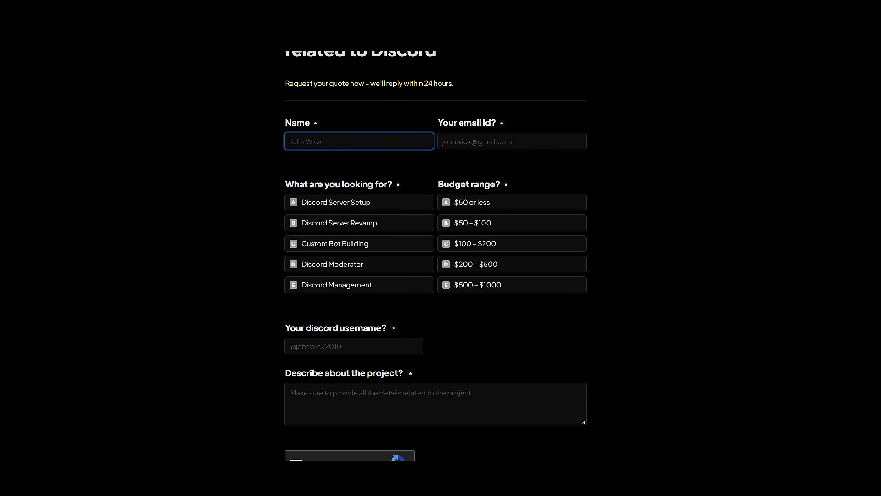
pyautogui.scroll(-1, 436, 257)
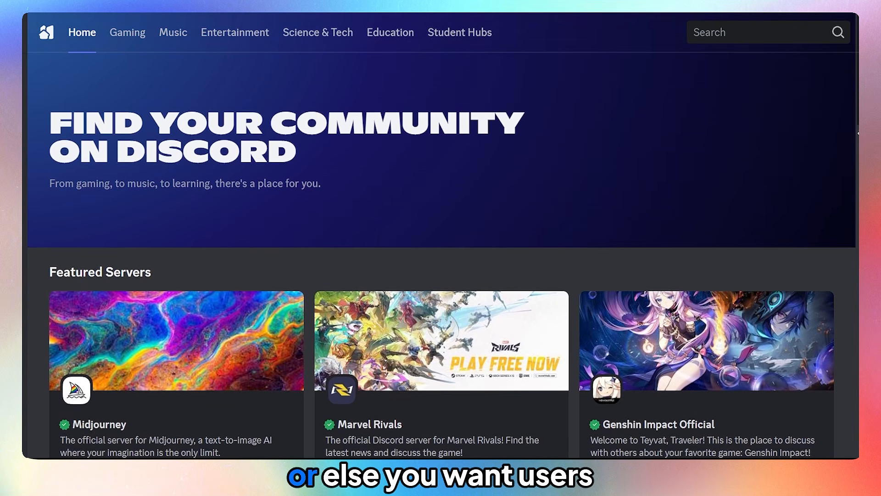
# Browse the featured servers on Discord's Discovery page
pyautogui.scroll(-3, 441, 278)
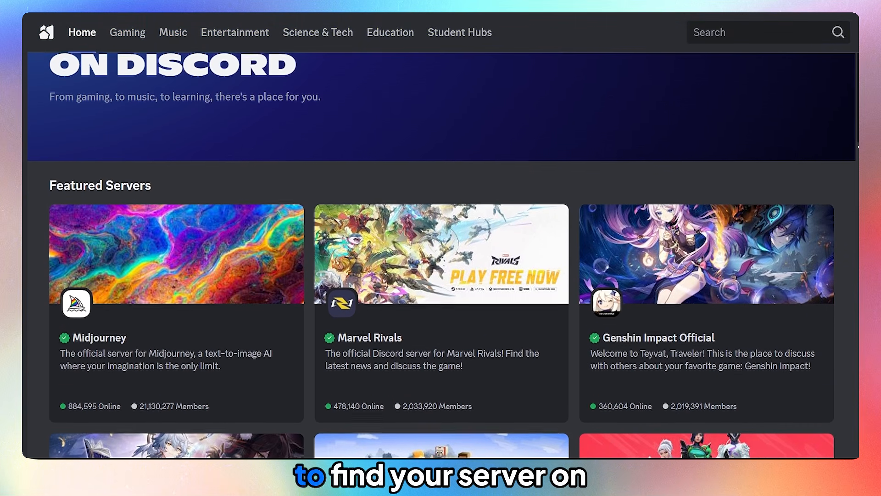
pyautogui.scroll(-4, 442, 278)
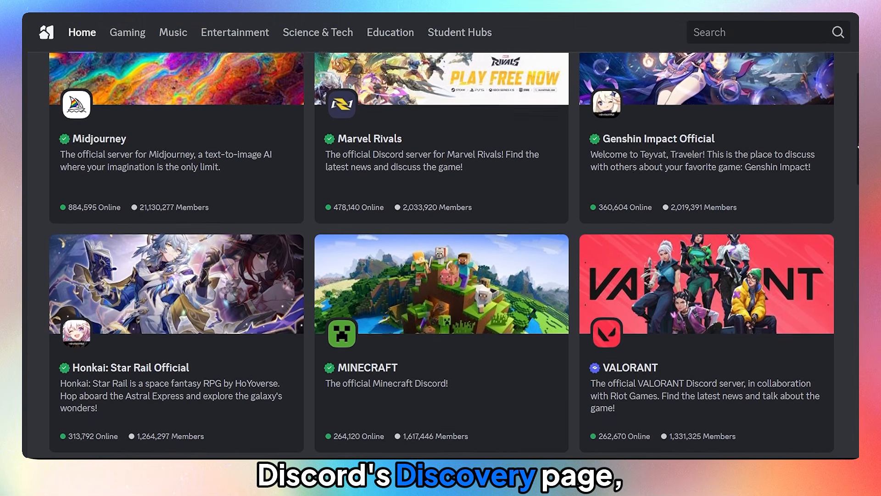
pyautogui.scroll(-4, 442, 278)
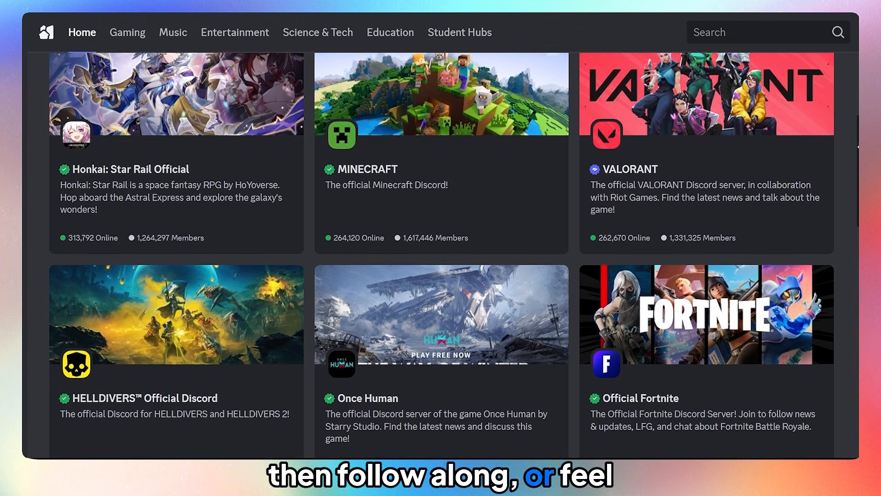
pyautogui.scroll(-4, 442, 278)
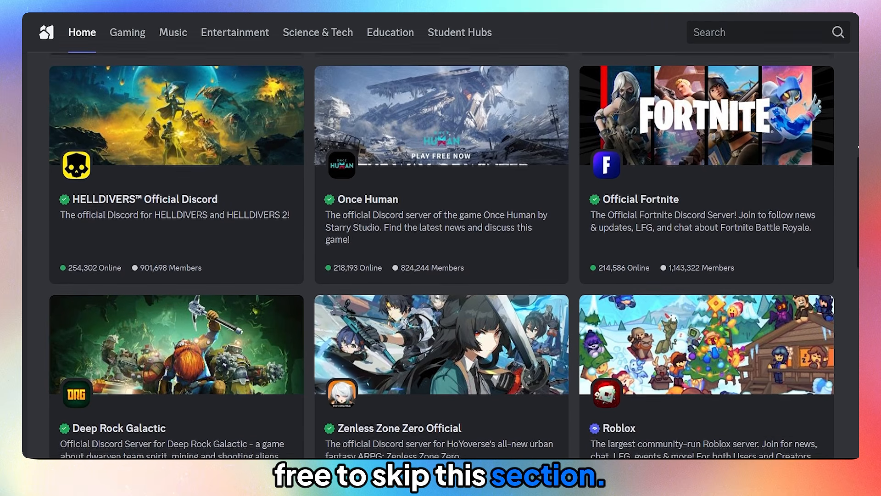
pyautogui.scroll(-4, 442, 278)
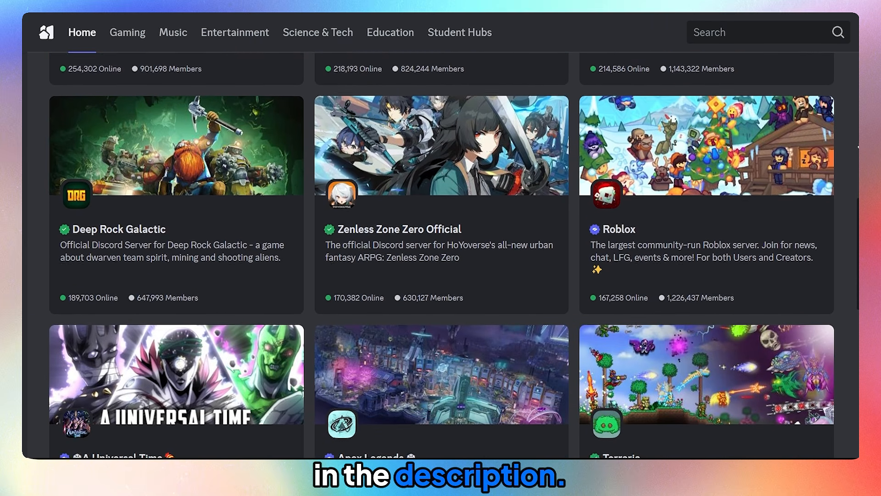
pyautogui.scroll(-2, 442, 278)
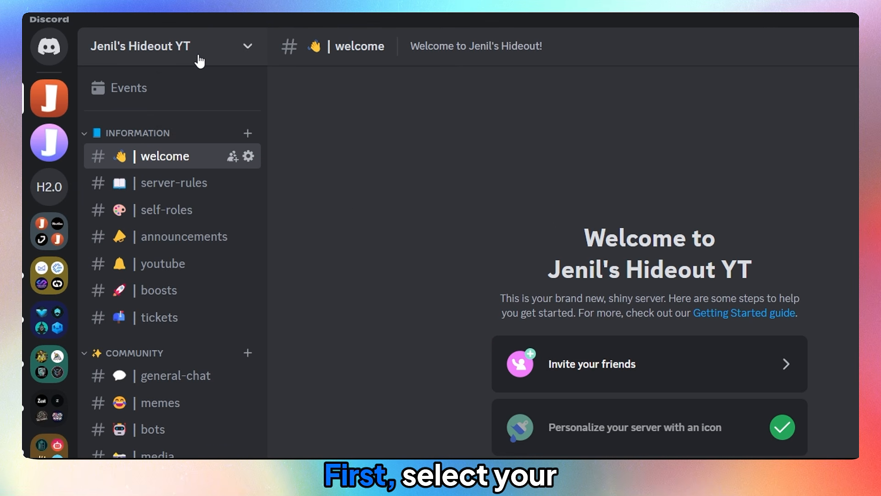
# Start the Community Server setup from the server's settings, requiring verified email and media scanning for all members, and continue to the basics
pyautogui.click(199, 61)
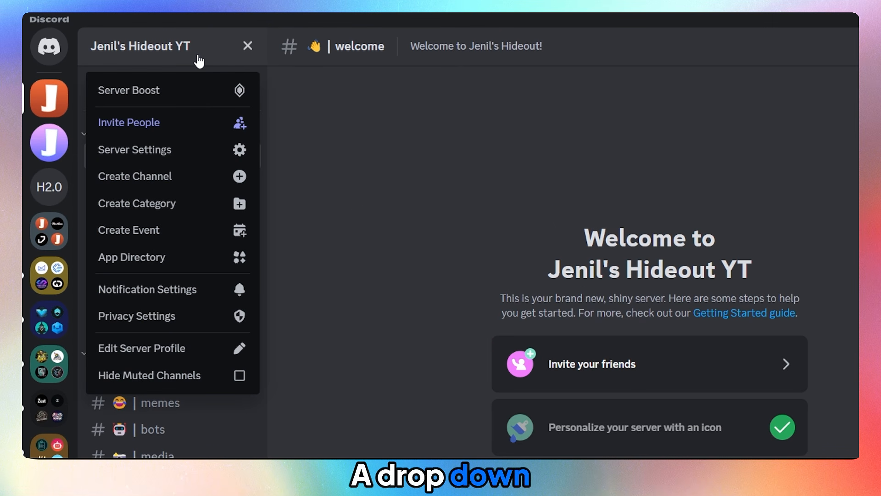
pyautogui.click(225, 152)
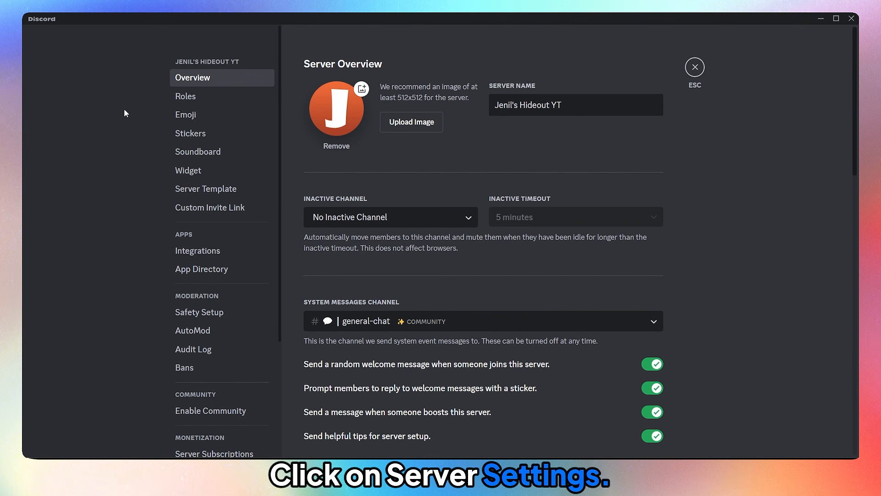
pyautogui.click(216, 413)
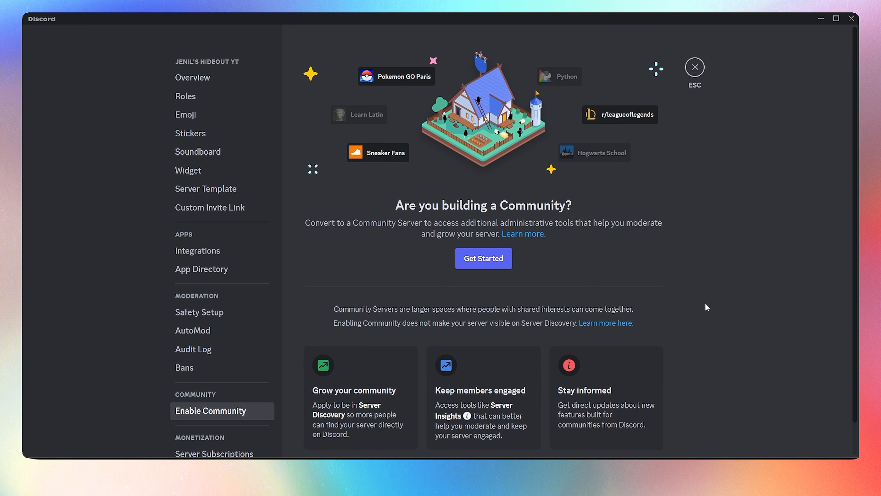
pyautogui.click(487, 261)
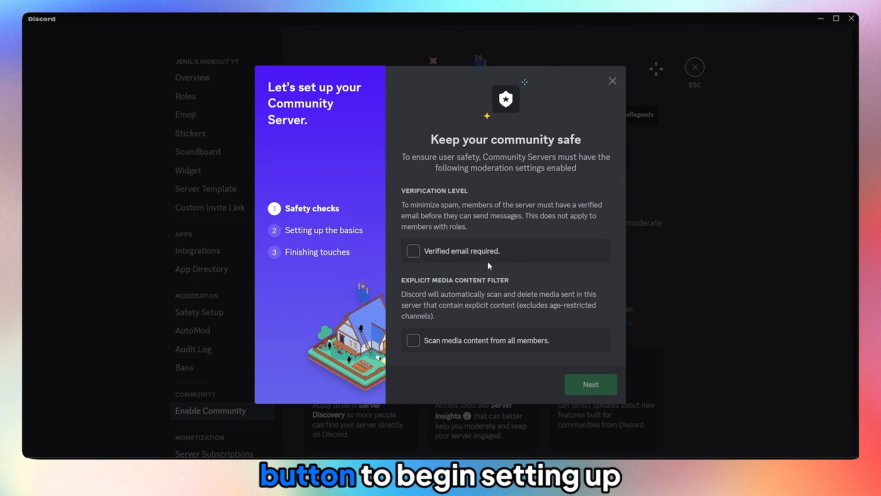
pyautogui.click(480, 259)
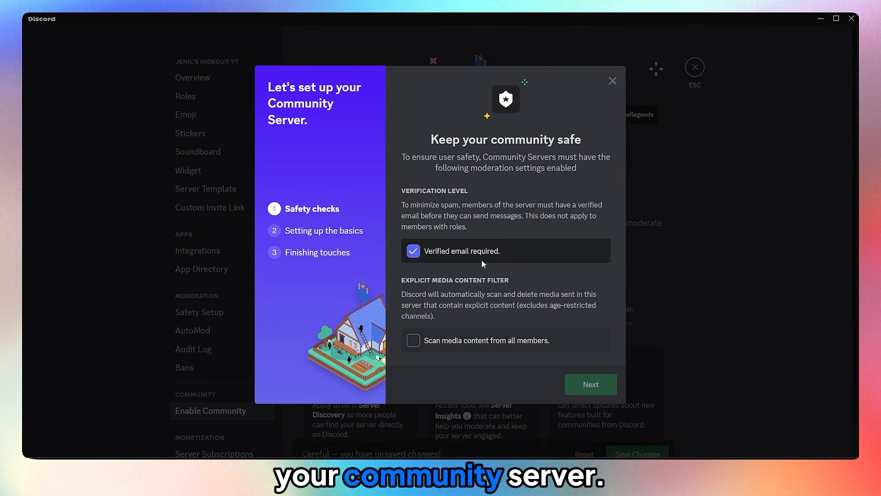
pyautogui.click(473, 345)
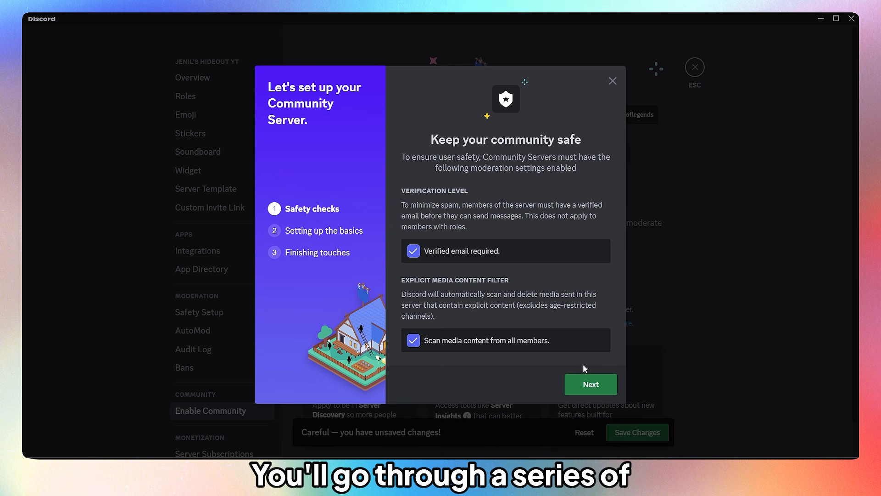
pyautogui.click(597, 391)
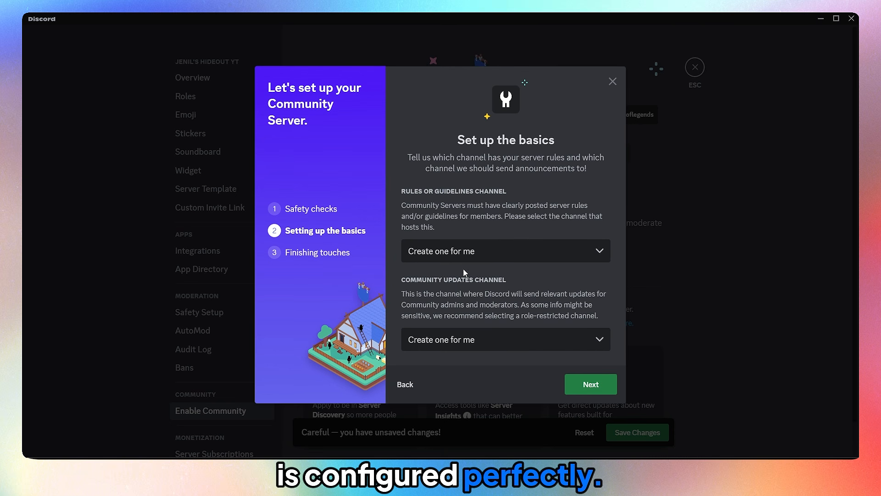
# Choose server-rules as the rules channel and moderator as the community updates channel, and continue to the finishing touches
pyautogui.click(460, 258)
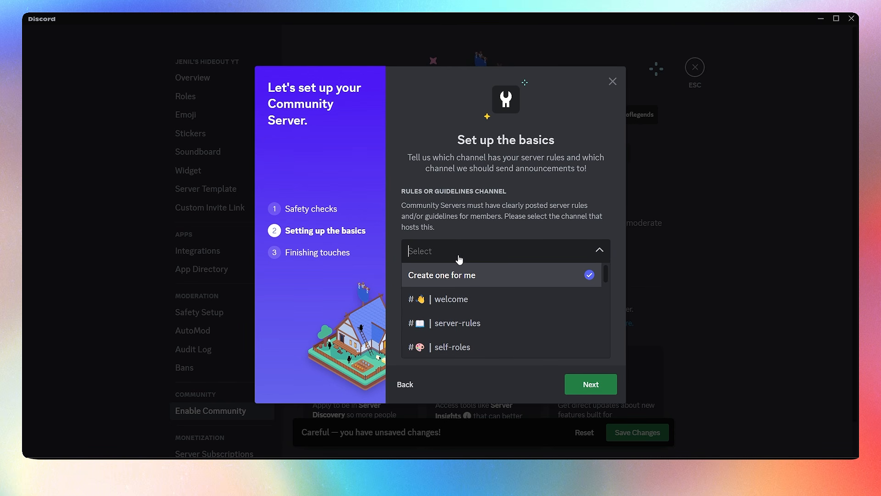
pyautogui.click(454, 322)
pyautogui.click(512, 346)
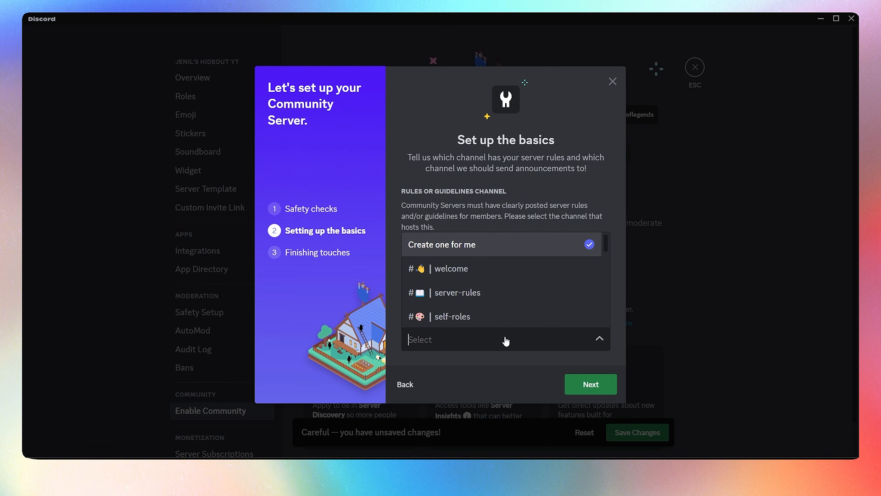
pyautogui.scroll(-5, 478, 302)
pyautogui.scroll(-2, 479, 303)
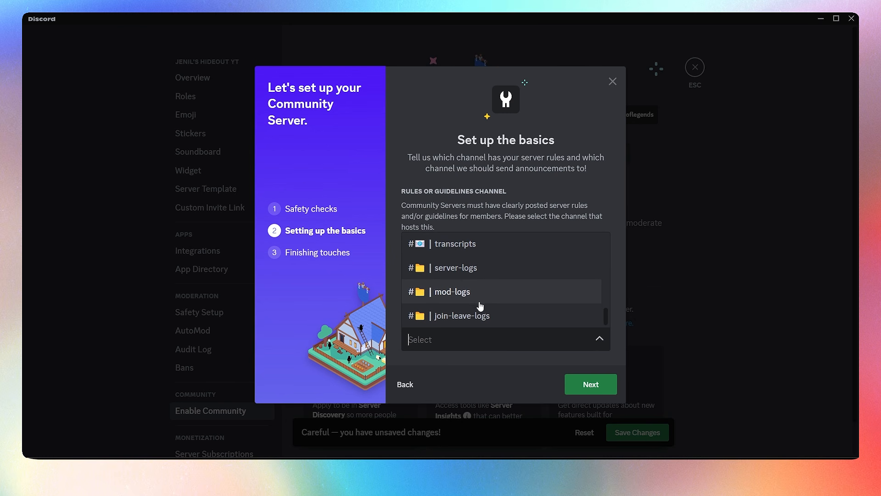
pyautogui.click(455, 295)
pyautogui.click(461, 342)
pyautogui.scroll(4, 459, 303)
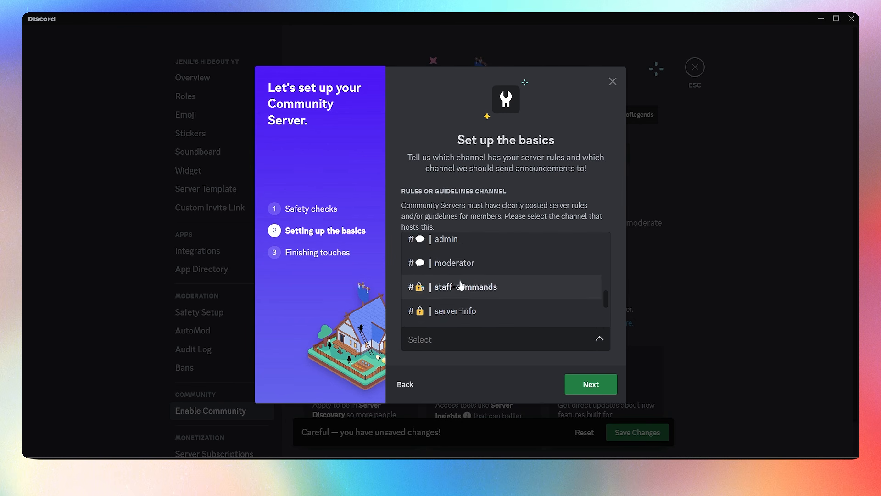
pyautogui.click(457, 304)
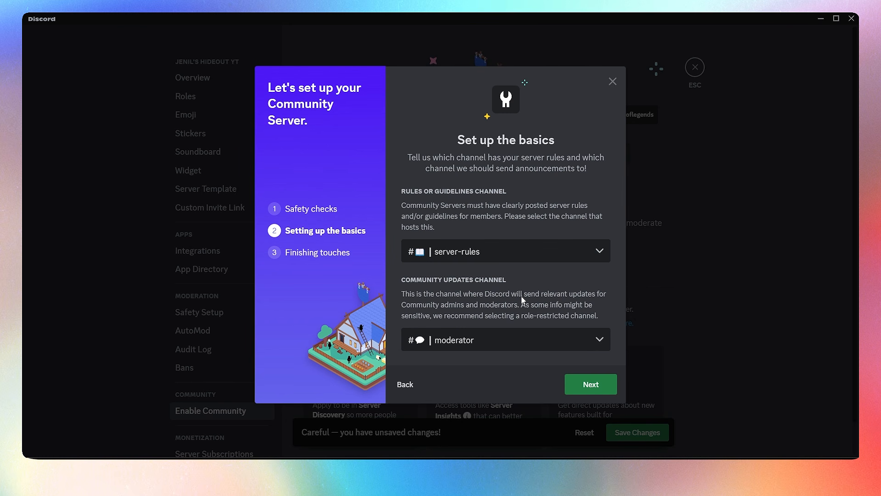
pyautogui.click(574, 381)
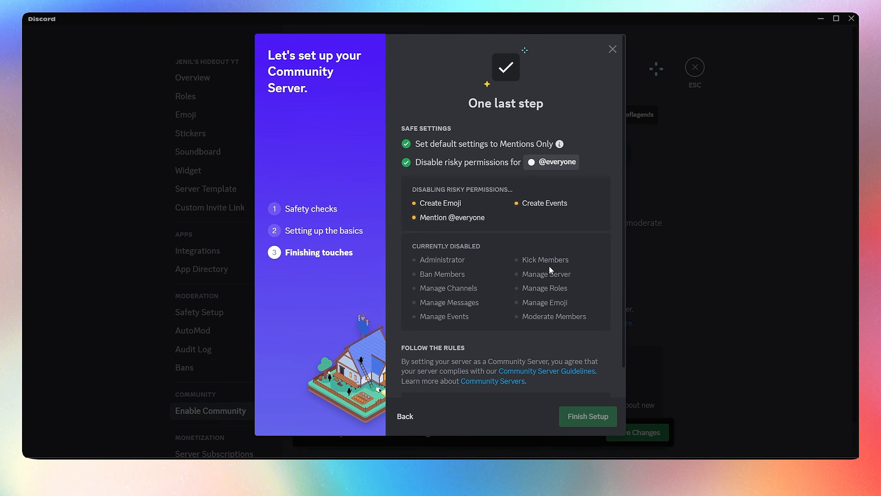
# Agree to the Community Server guidelines, finish the setup and look over the community overview settings
pyautogui.scroll(-2, 549, 270)
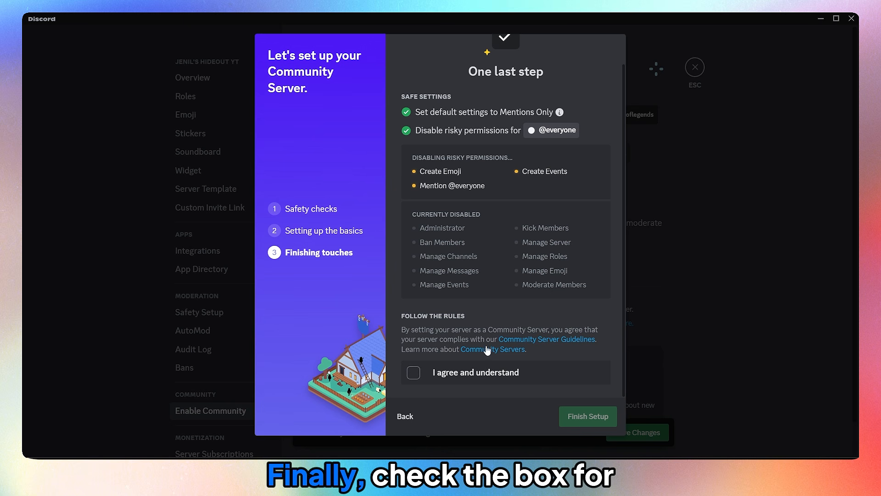
pyautogui.click(423, 374)
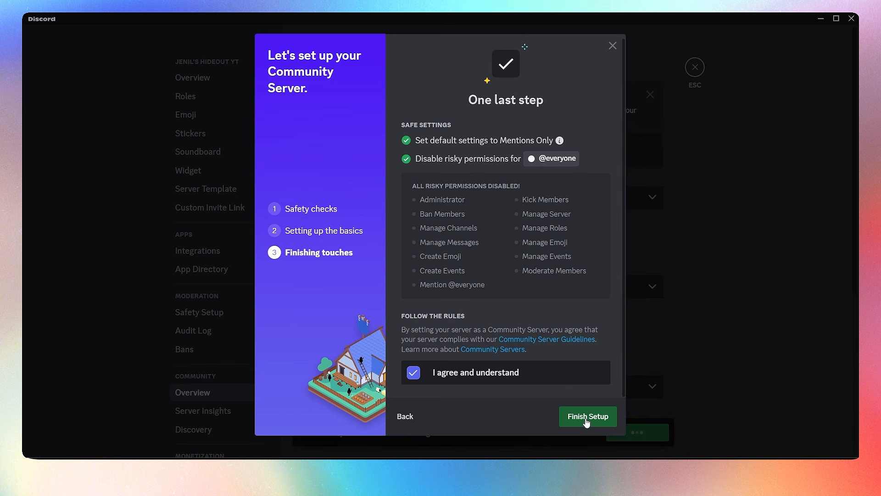
pyautogui.scroll(-5, 749, 271)
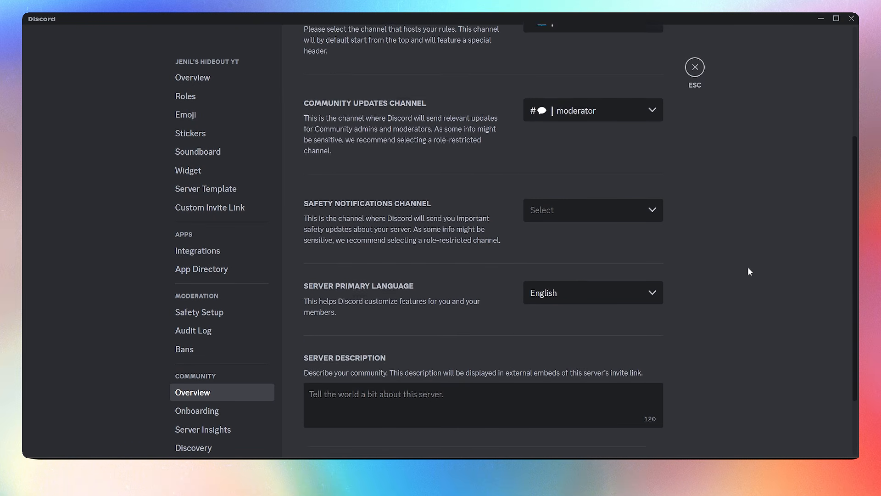
pyautogui.scroll(-3, 270, 291)
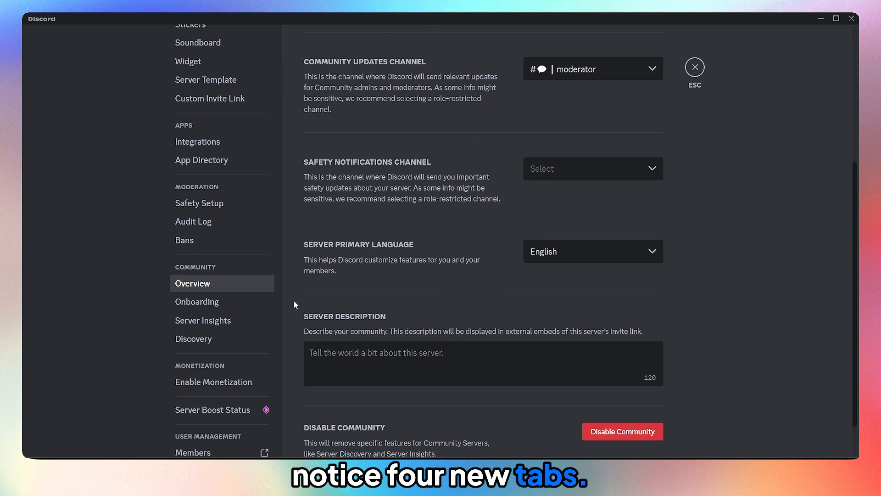
# Look through the Onboarding and Server Insights pages and examine the requirements for Server Discovery
pyautogui.click(206, 302)
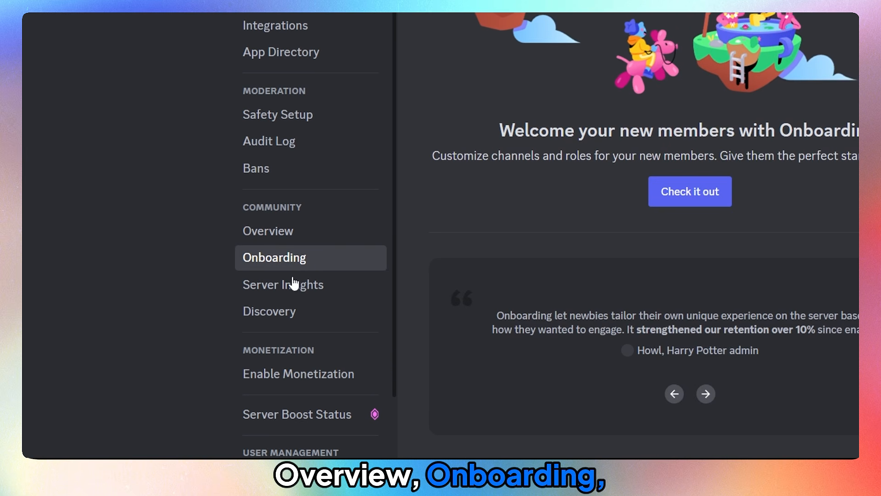
pyautogui.click(296, 286)
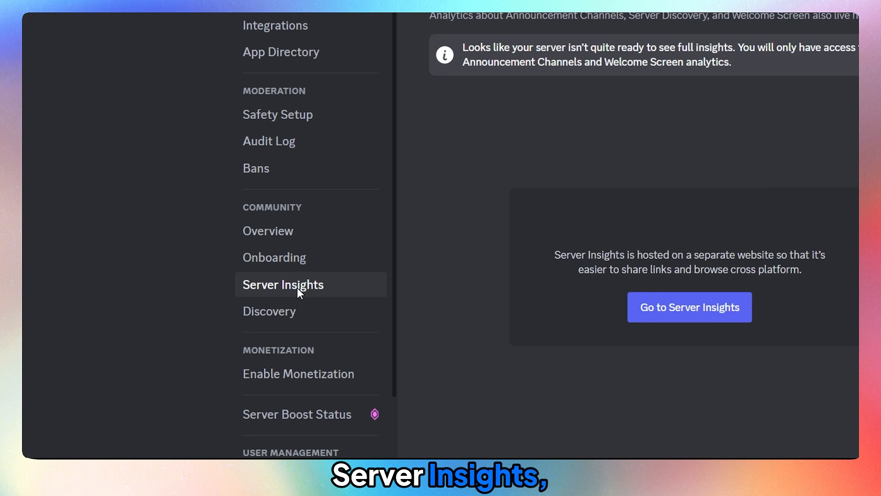
pyautogui.click(207, 342)
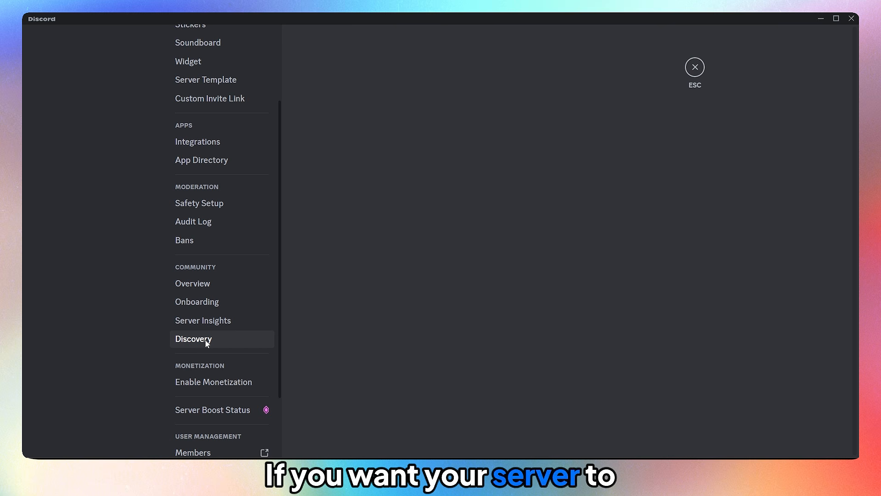
pyautogui.scroll(-1, 770, 321)
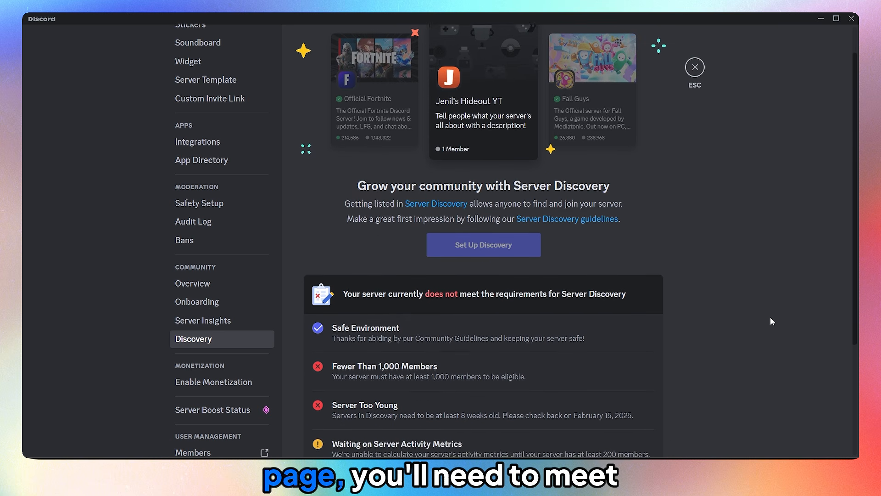
pyautogui.scroll(-3, 770, 322)
pyautogui.scroll(1, 770, 321)
pyautogui.scroll(-1, 769, 321)
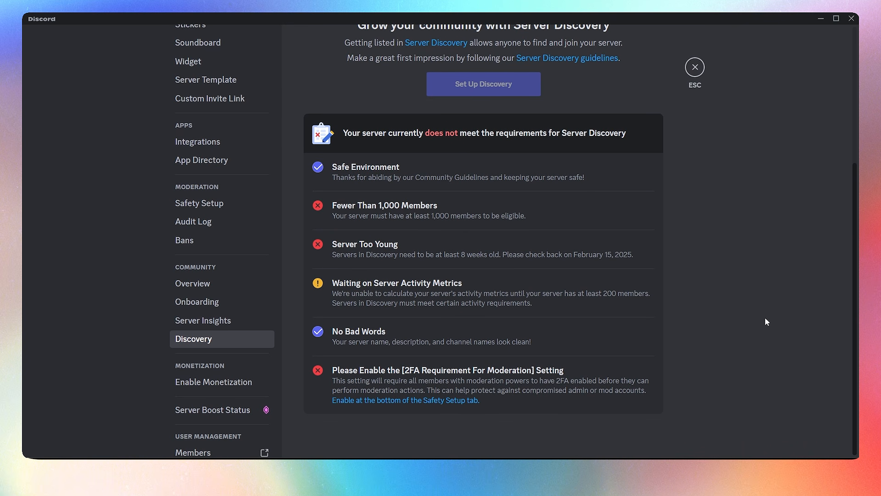
pyautogui.click(198, 303)
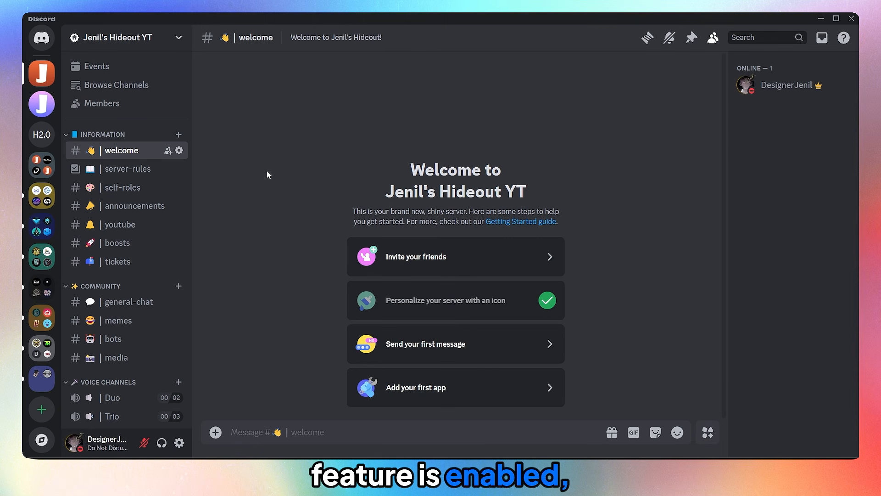
# Open channel creation for the Information category and browse the forum posts in the example server's suggestion and resources channels
pyautogui.click(178, 134)
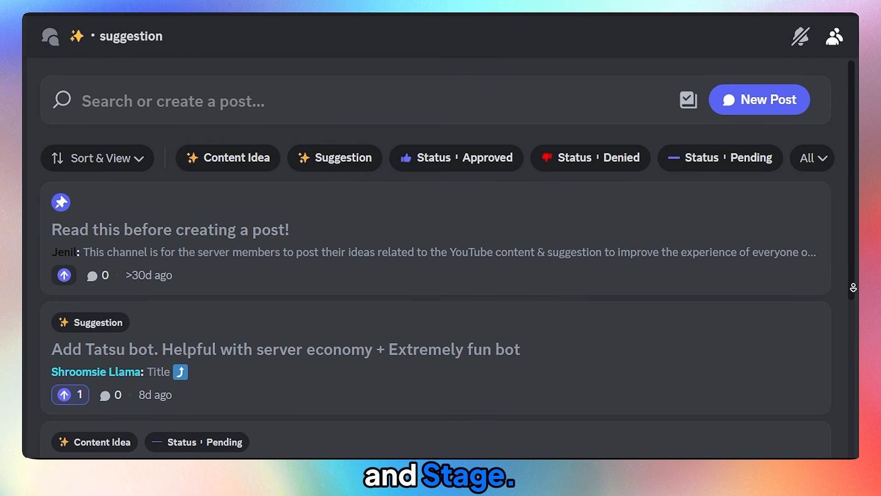
pyautogui.scroll(-2, 853, 288)
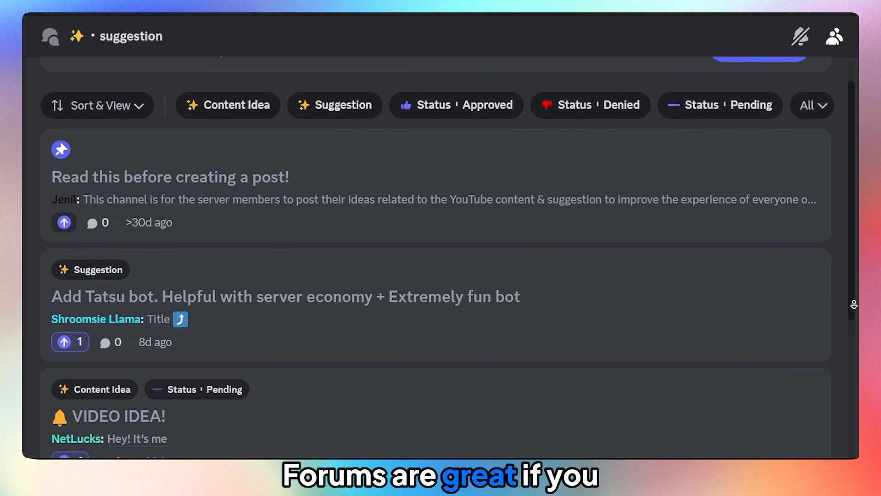
pyautogui.scroll(-3, 853, 305)
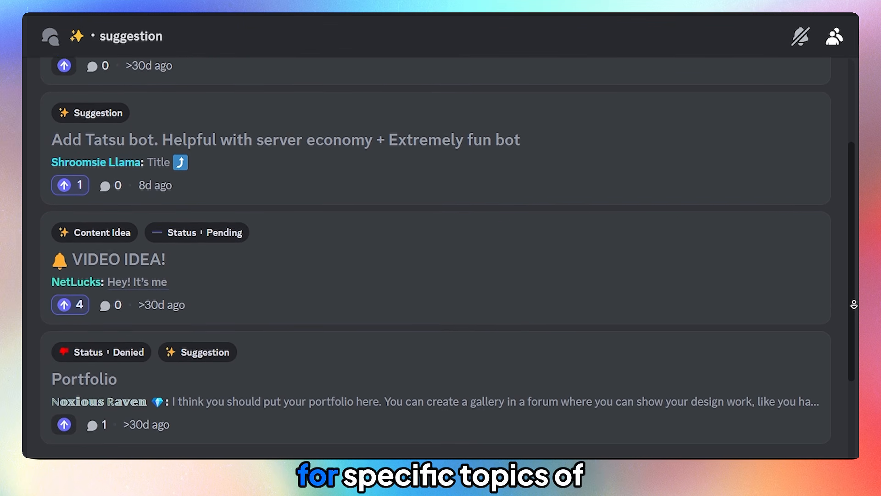
pyautogui.scroll(-3, 853, 304)
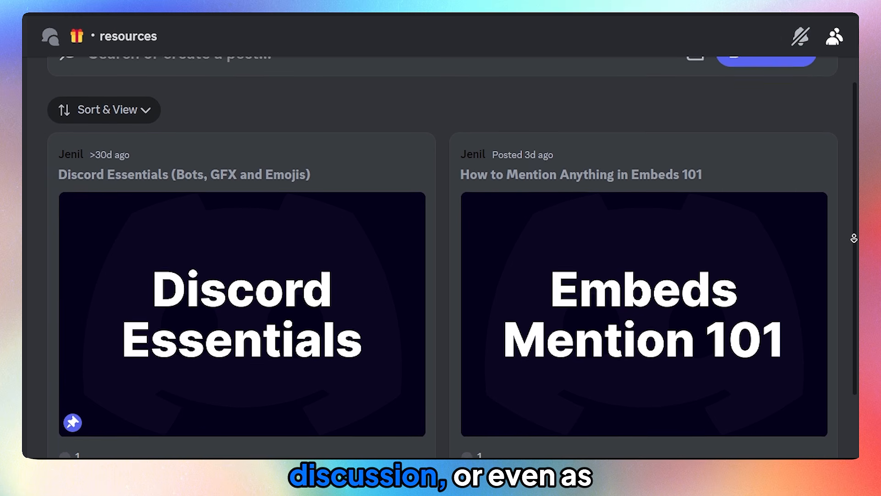
pyautogui.scroll(-2, 853, 238)
pyautogui.scroll(-5, 853, 239)
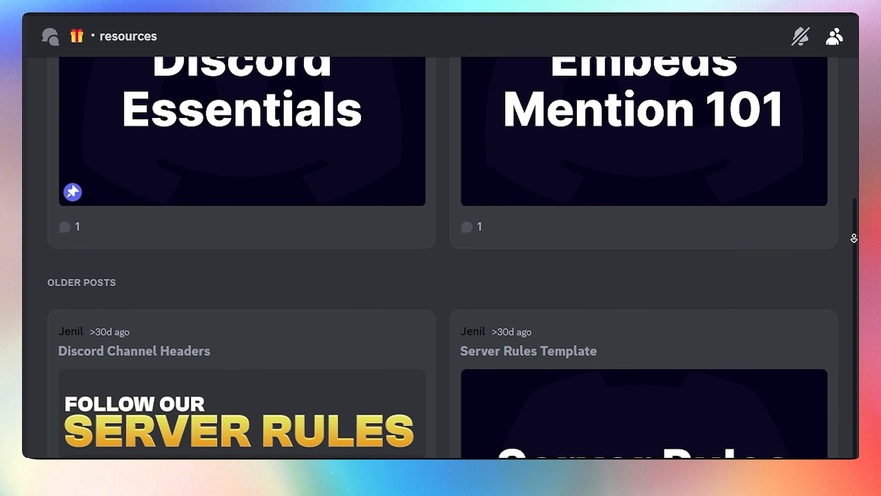
pyautogui.scroll(-5, 853, 238)
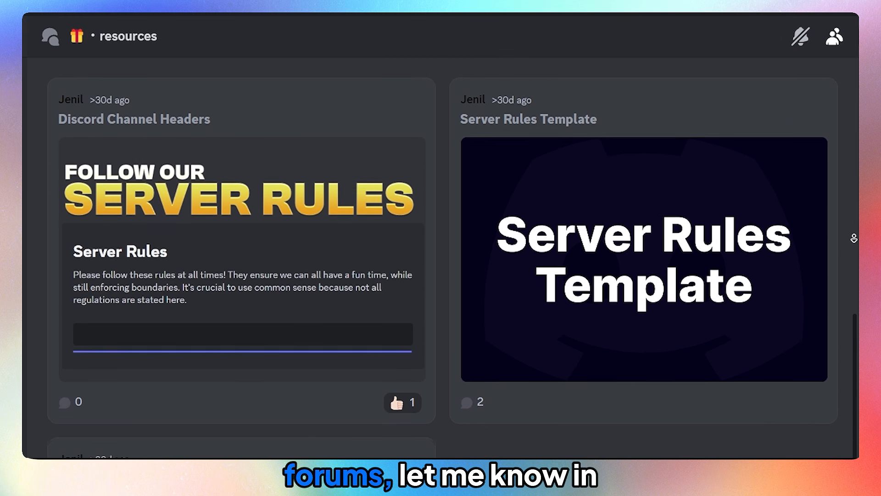
pyautogui.scroll(-1, 854, 238)
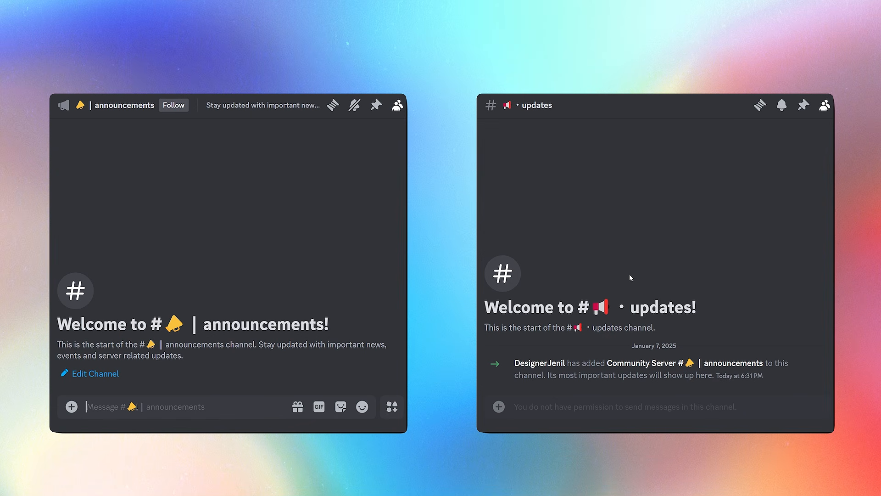
# Post "If you've liked the video so far, then make sure to SUBSCRIBE!" in the announcements channel and publish it to following servers
pyautogui.write("If you've liked the video so far, then make sure to SUBSCRIBE!")
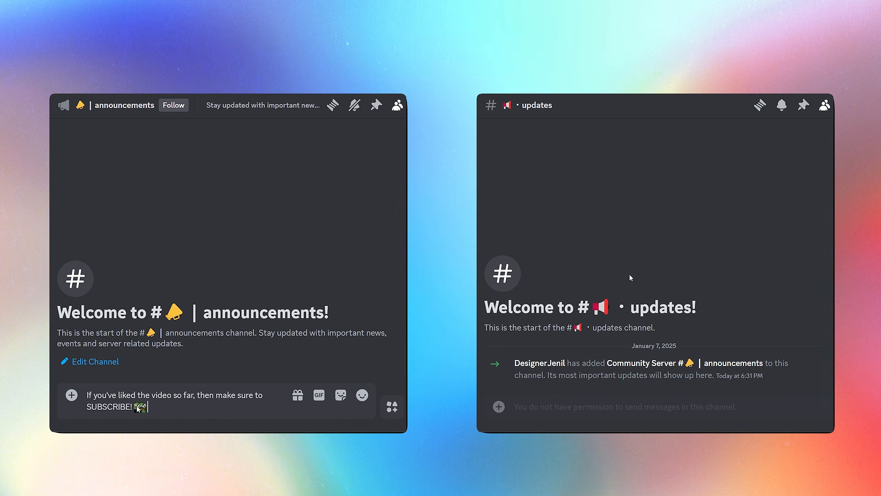
pyautogui.press('Return')
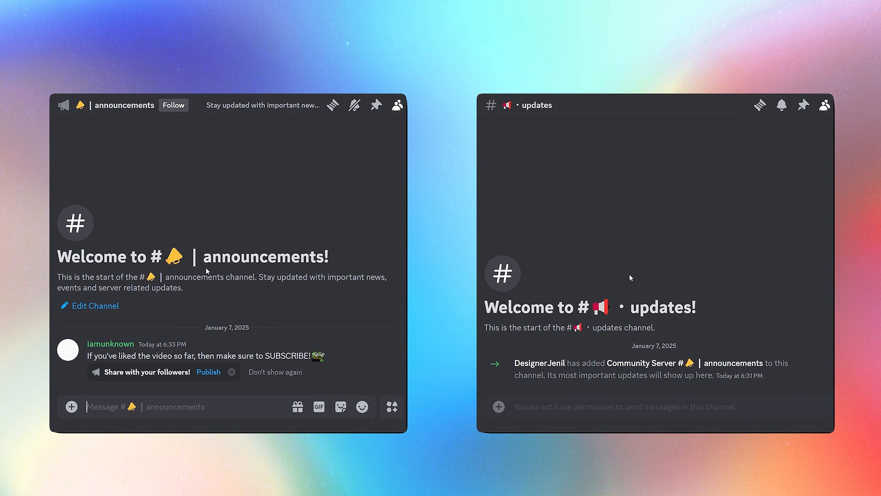
pyautogui.click(208, 372)
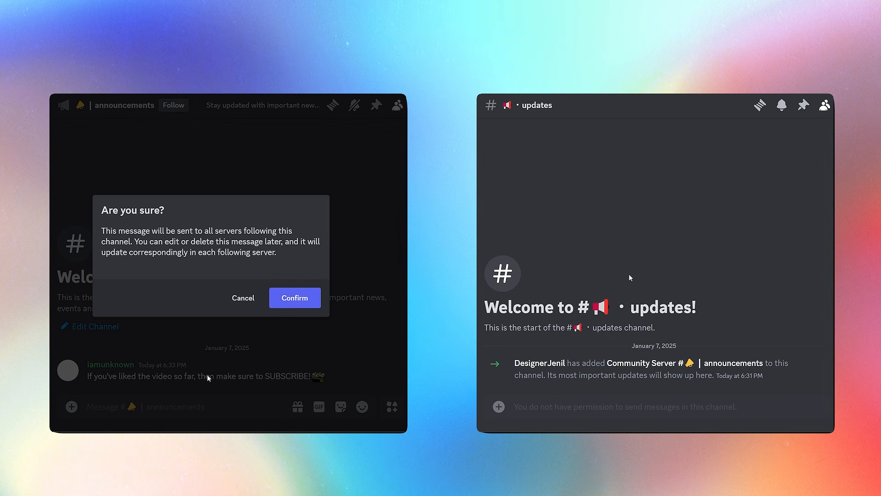
pyautogui.click(296, 298)
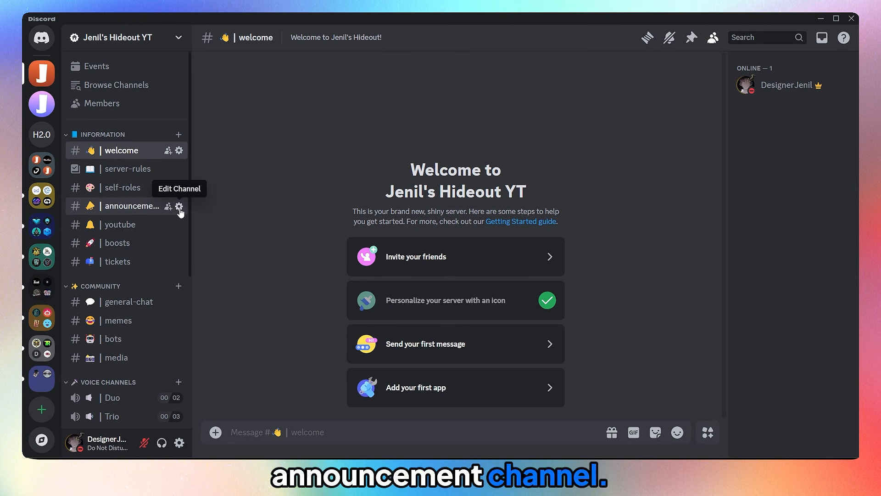
# Turn the announcements text channel in the Information category into an Announcement Channel and save the change
pyautogui.click(180, 210)
pyautogui.scroll(-4, 629, 321)
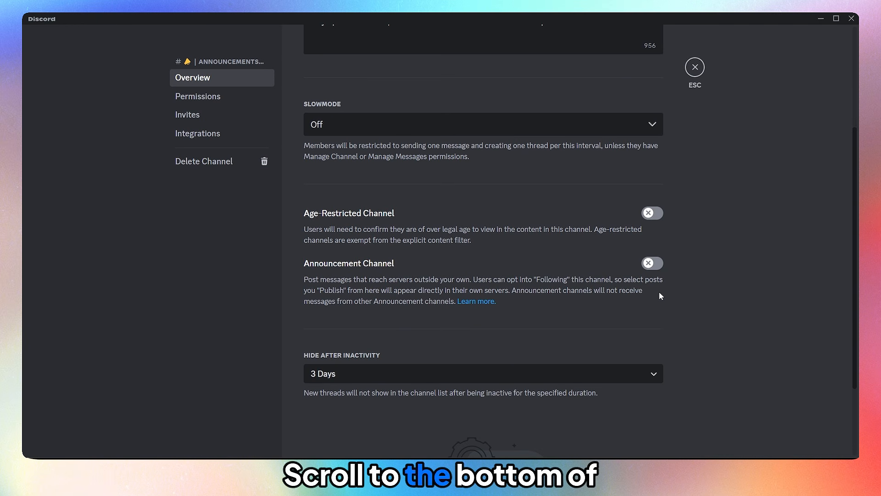
pyautogui.click(652, 263)
pyautogui.scroll(-2, 625, 277)
pyautogui.scroll(4, 597, 285)
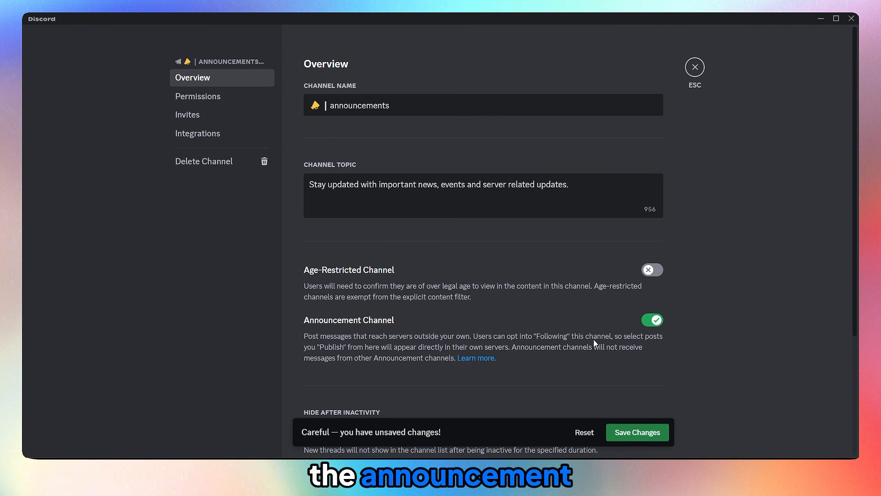
pyautogui.click(633, 432)
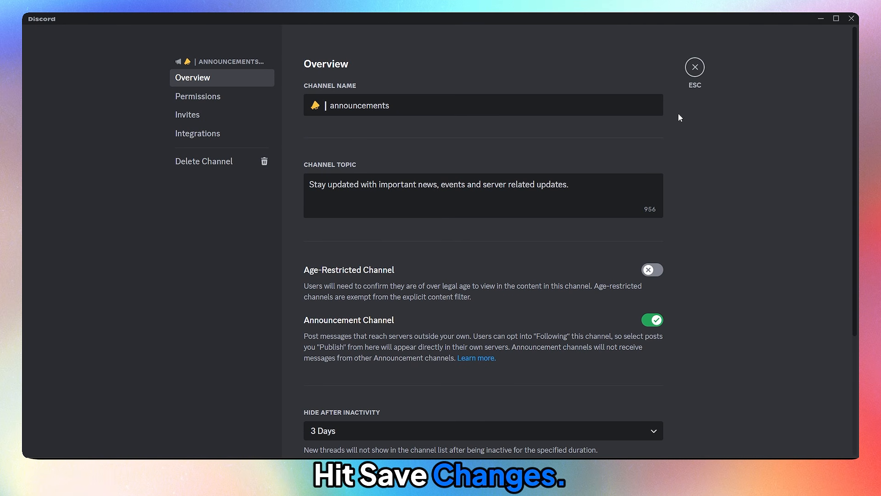
pyautogui.click(695, 67)
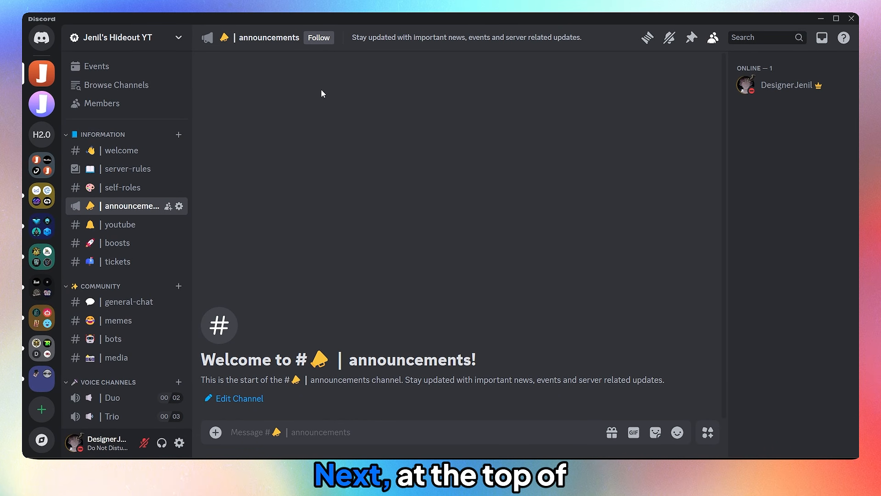
# Follow the announcements channel so that its updates go to the updates channel of the Hideout 2.0 server
pyautogui.click(320, 41)
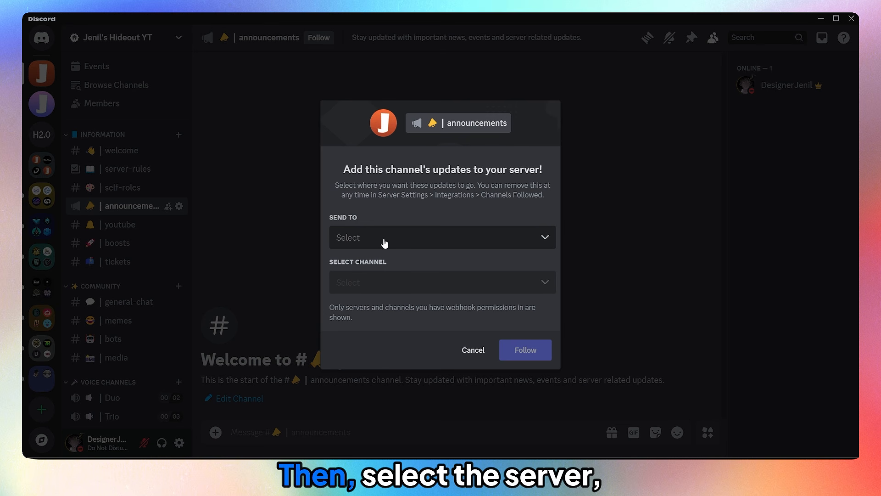
pyautogui.click(463, 238)
pyautogui.scroll(-1, 412, 330)
pyautogui.scroll(2, 411, 331)
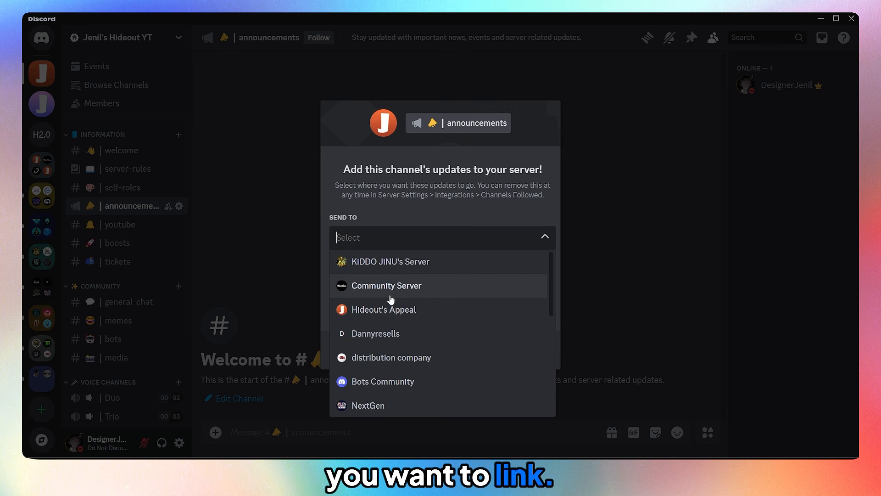
pyautogui.scroll(-5, 391, 301)
pyautogui.click(410, 395)
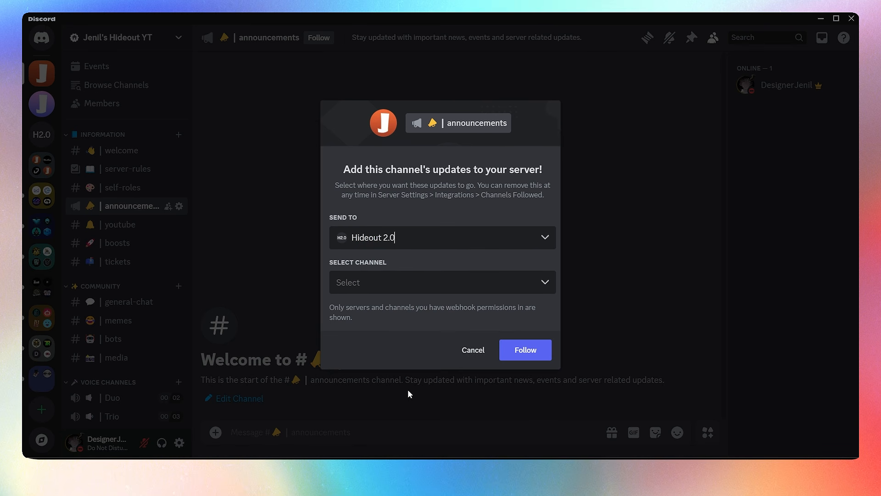
pyautogui.click(409, 290)
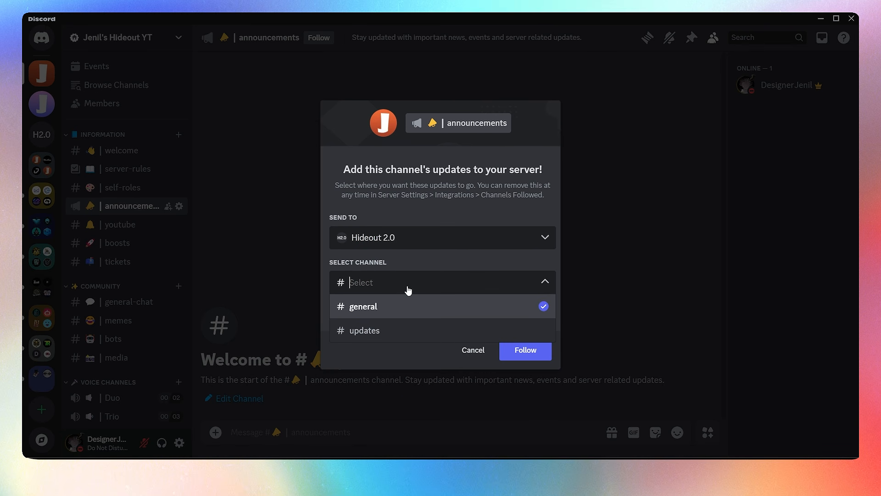
pyautogui.click(392, 329)
pyautogui.click(521, 357)
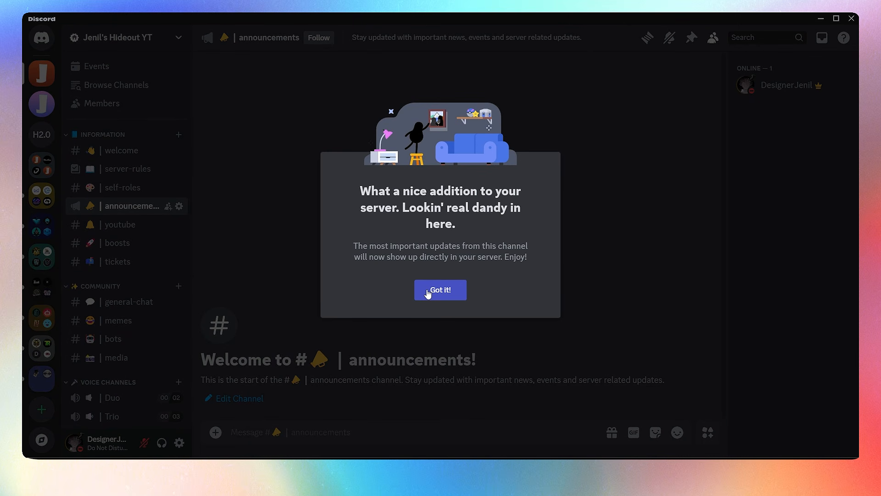
pyautogui.click(427, 291)
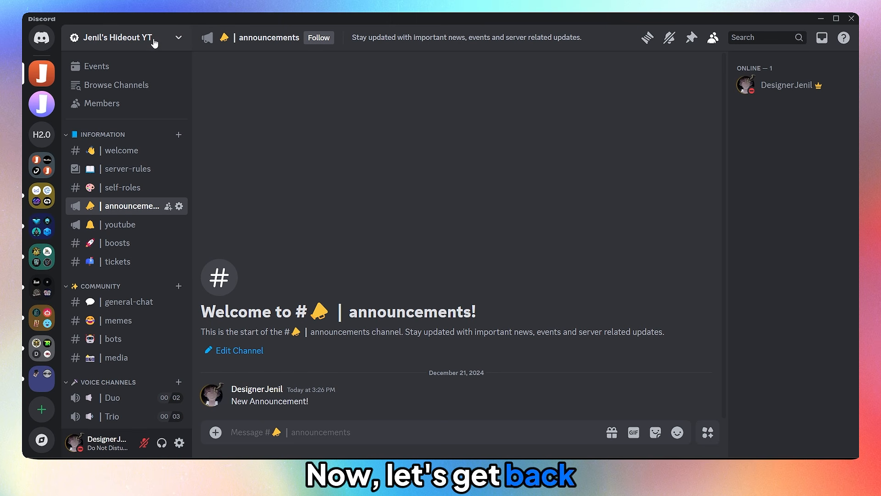
# Open the server settings and review the System Messages Channel options in the server overview
pyautogui.click(153, 40)
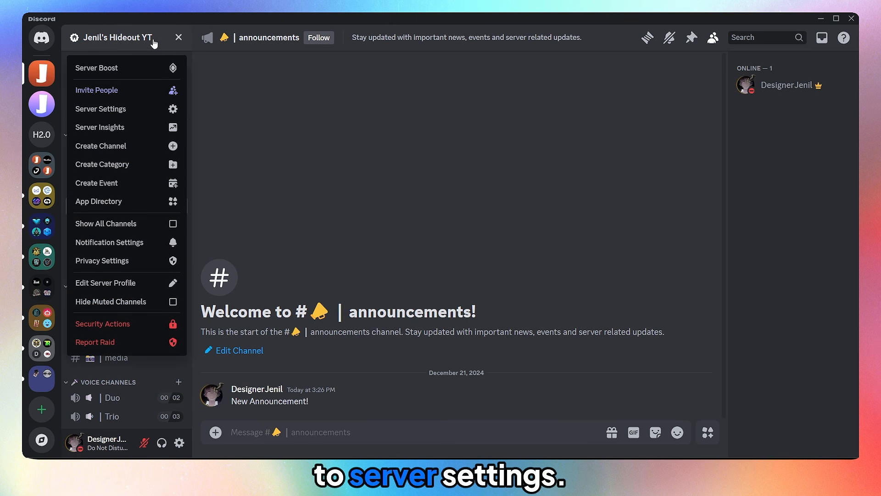
pyautogui.click(111, 114)
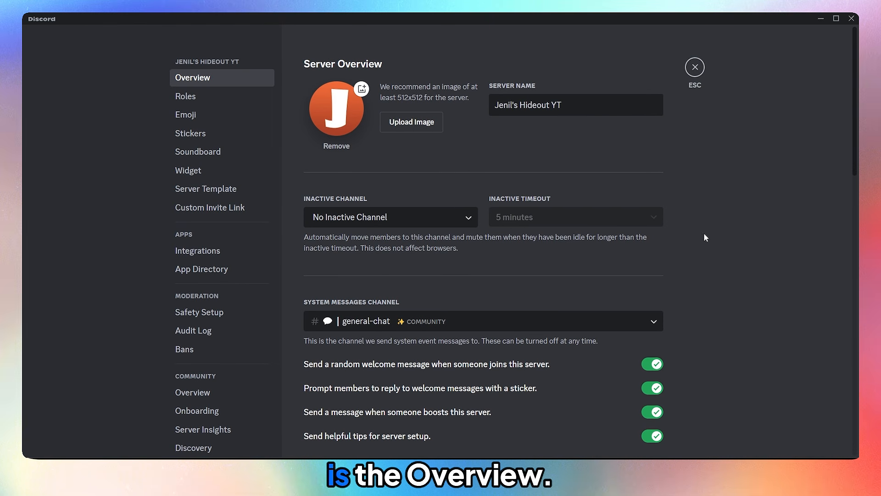
pyautogui.scroll(-1, 709, 216)
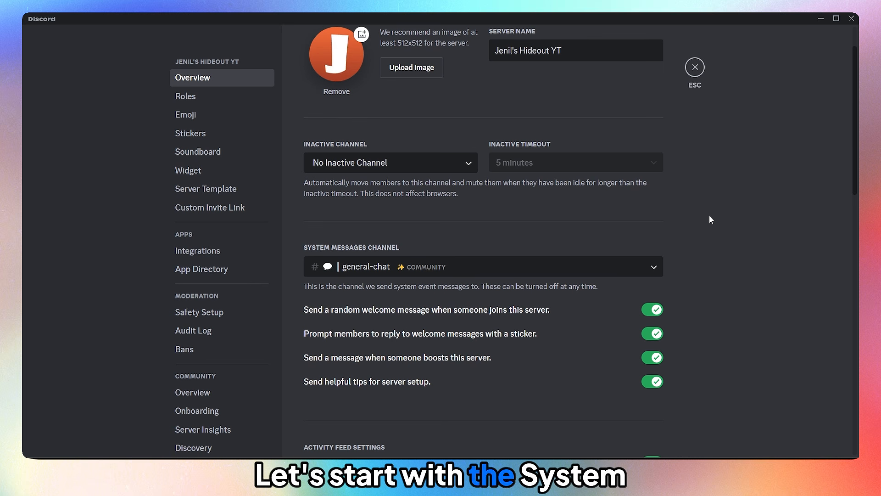
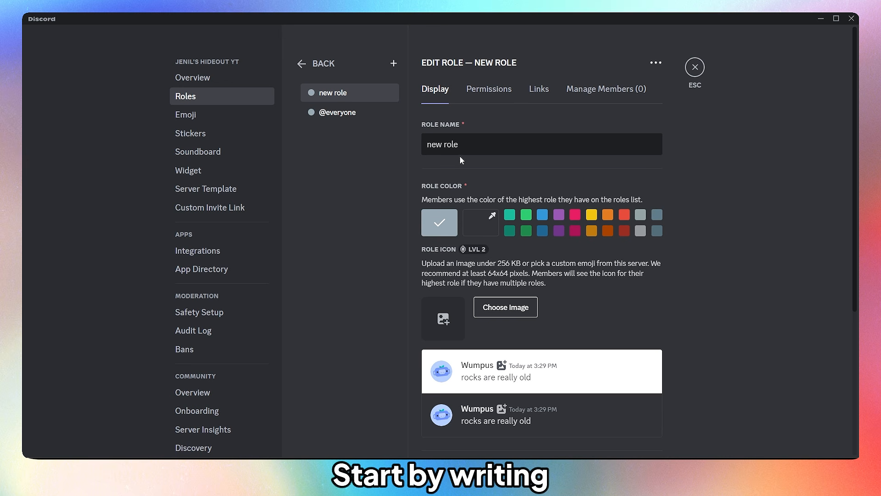
# Name the new role Owner
pyautogui.tripleClick(466, 144)
pyautogui.write('Owner')
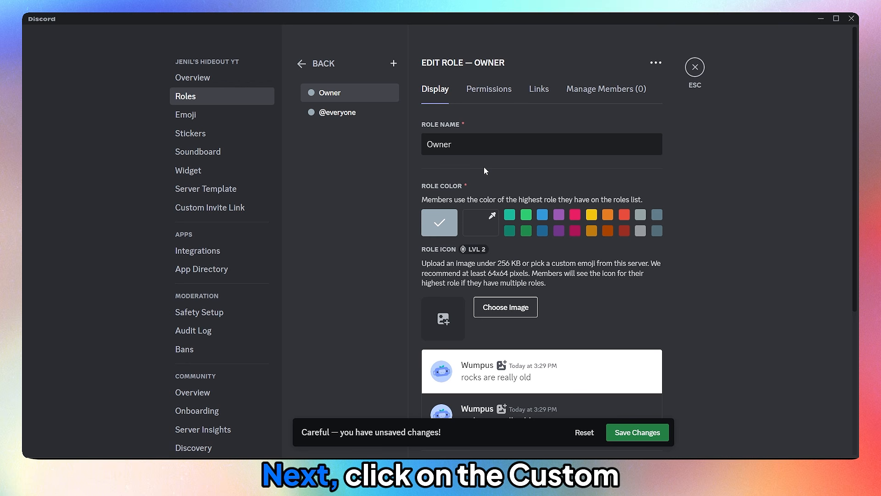
# Try a custom bright red as the Owner role's color
pyautogui.click(488, 221)
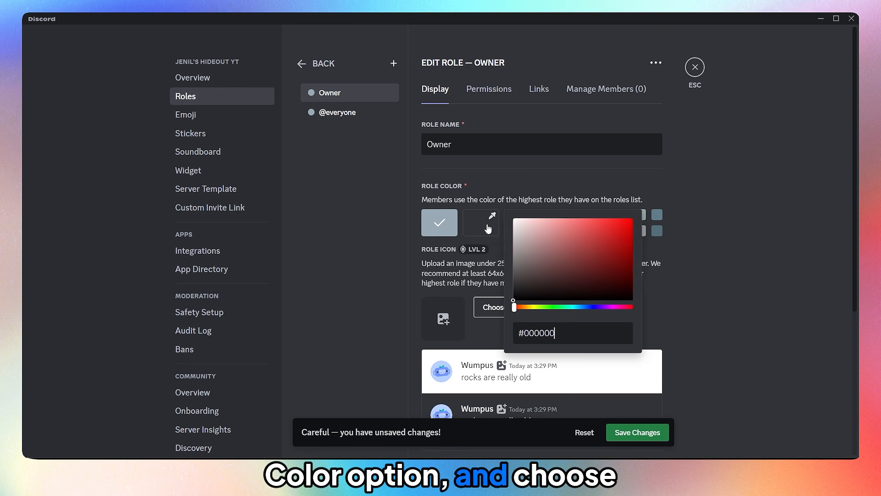
pyautogui.click(557, 240)
pyautogui.click(619, 224)
pyautogui.moveTo(619, 225)
pyautogui.mouseDown()
pyautogui.moveTo(619, 258)
pyautogui.moveTo(580, 255)
pyautogui.moveTo(617, 218)
pyautogui.mouseUp()
pyautogui.click(709, 235)
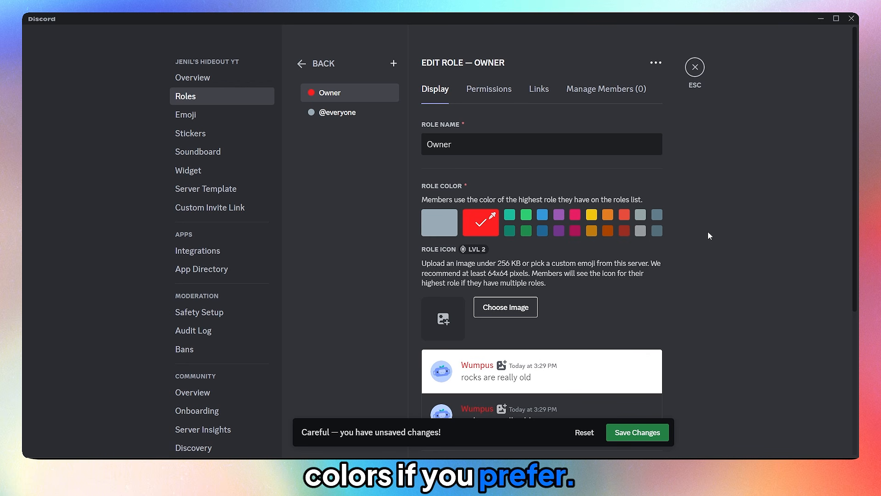
# Give the Owner role the preset yellow color and display its members separately from online members, saving the changes
pyautogui.click(593, 217)
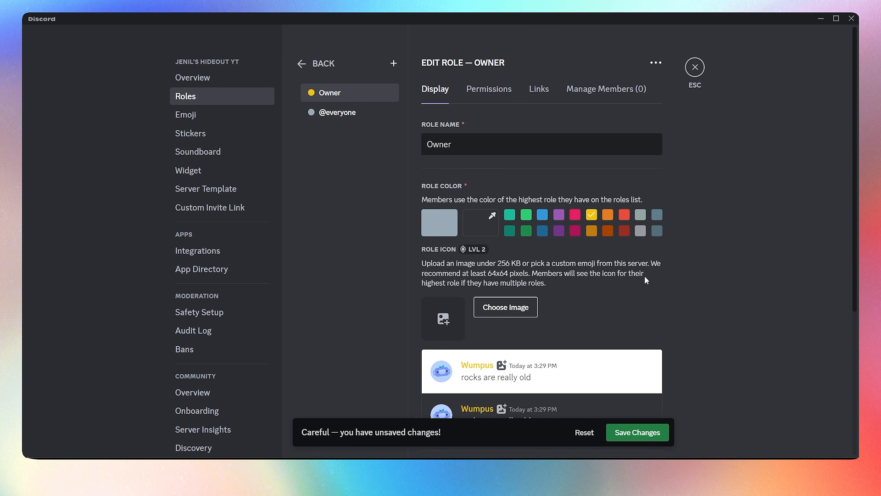
pyautogui.click(638, 432)
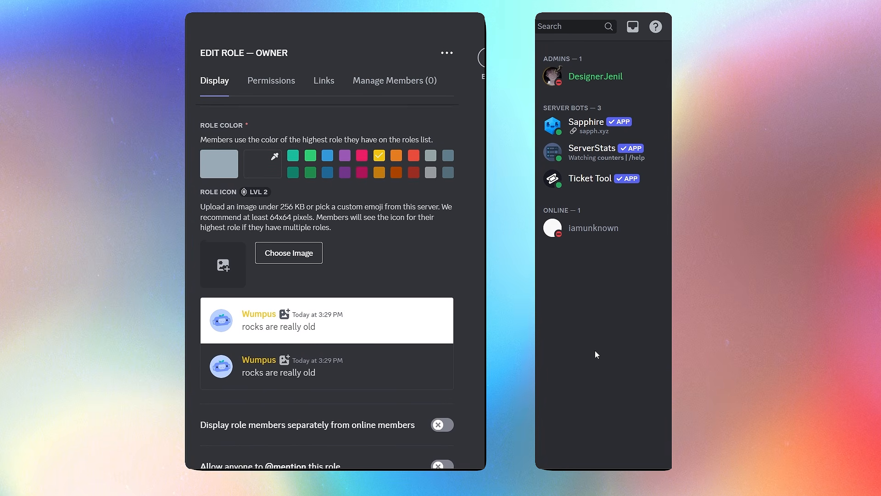
pyautogui.scroll(-3, 326, 285)
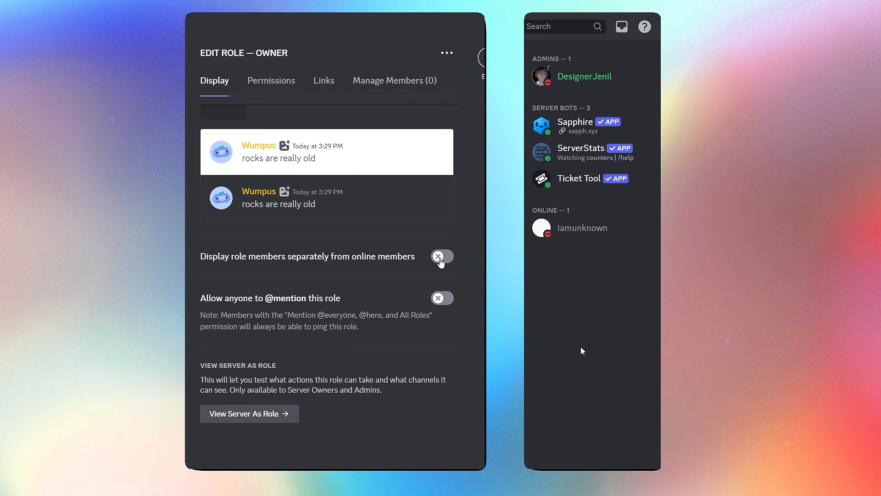
pyautogui.click(439, 257)
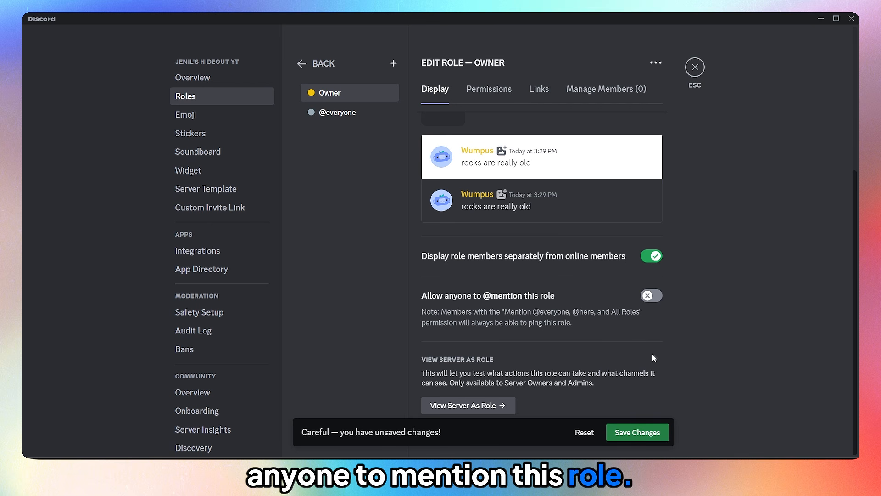
pyautogui.click(613, 432)
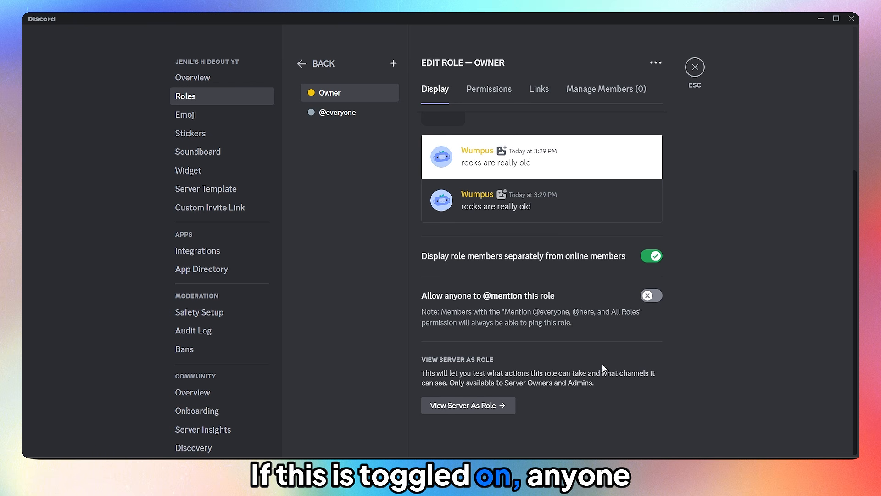
# Enable all general server permissions for the Owner role, from View Channels through Manage Server
pyautogui.scroll(2, 603, 367)
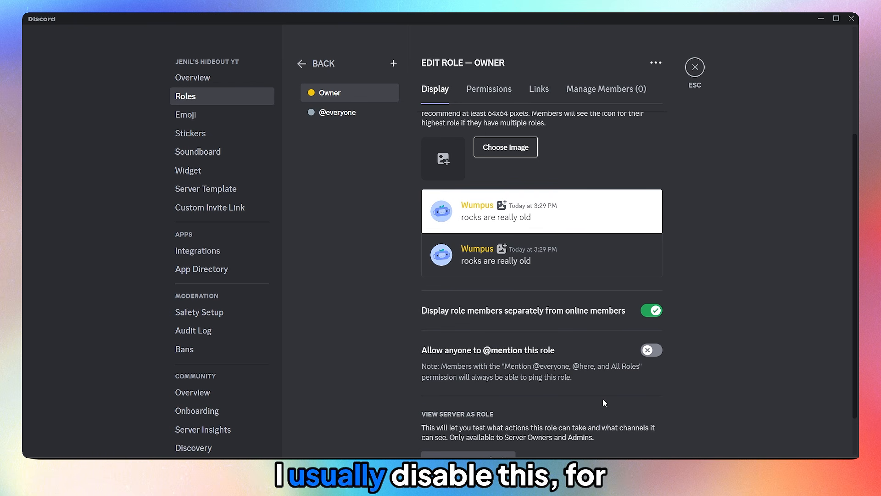
pyautogui.scroll(-1, 603, 402)
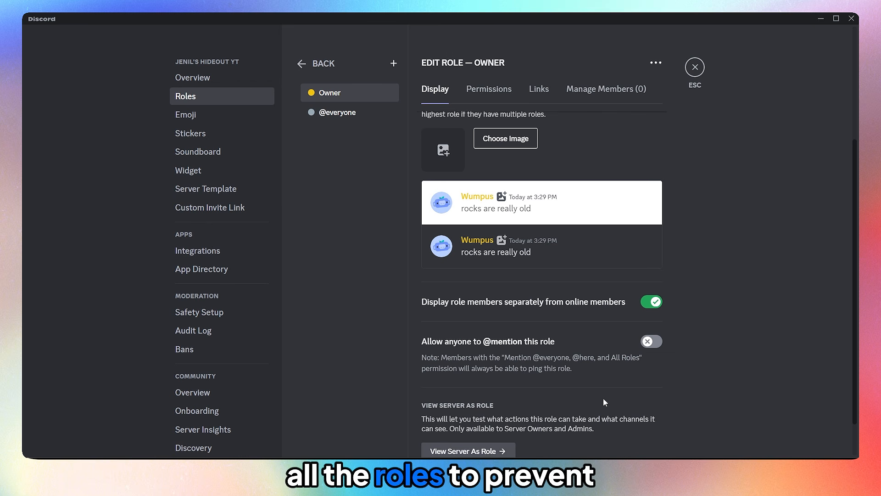
pyautogui.scroll(5, 603, 399)
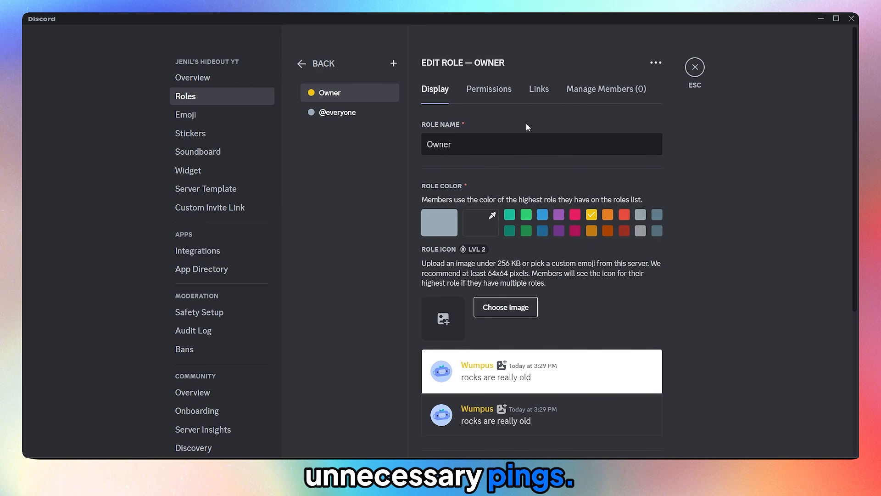
pyautogui.click(488, 87)
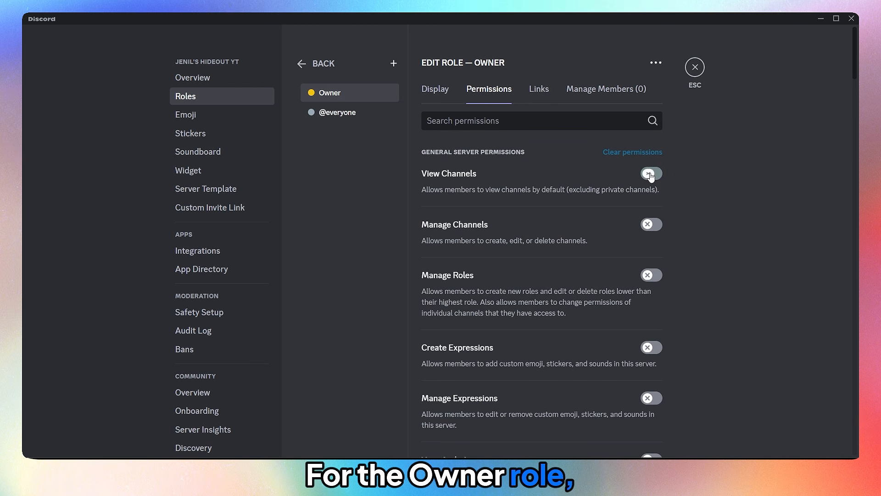
pyautogui.click(651, 174)
pyautogui.click(651, 225)
pyautogui.click(650, 275)
pyautogui.click(650, 347)
pyautogui.scroll(-3, 652, 358)
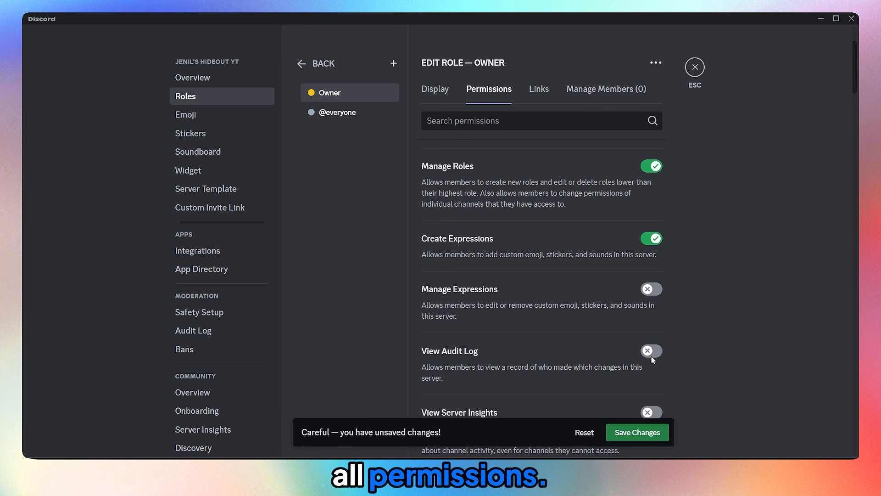
pyautogui.click(651, 289)
pyautogui.click(651, 350)
pyautogui.scroll(-3, 653, 330)
pyautogui.click(651, 303)
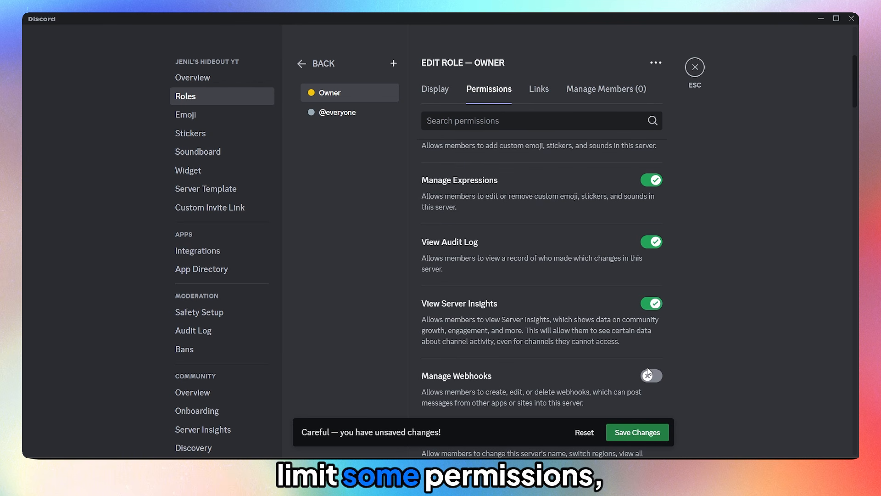
pyautogui.click(649, 375)
pyautogui.scroll(-3, 648, 372)
pyautogui.click(651, 273)
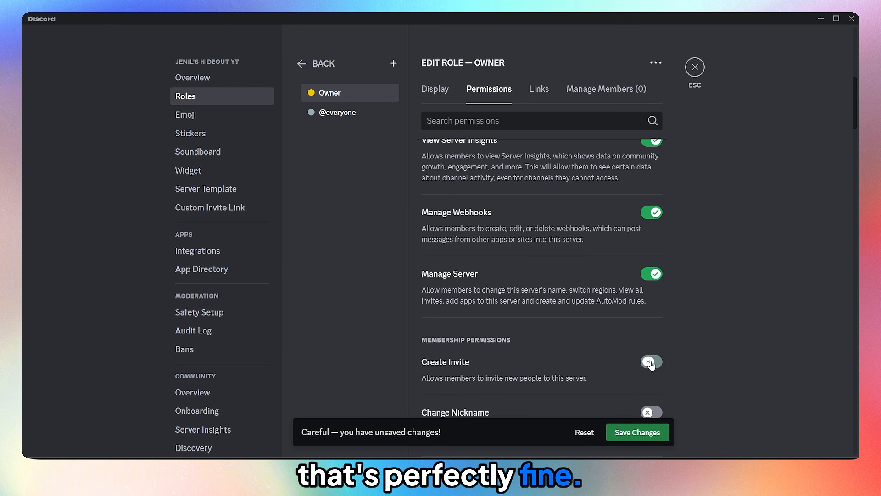
# Enable all membership permissions for the Owner role, from Create Invite through Timeout Members
pyautogui.click(651, 362)
pyautogui.scroll(-3, 651, 362)
pyautogui.click(651, 250)
pyautogui.click(651, 307)
pyautogui.click(651, 361)
pyautogui.scroll(-3, 651, 360)
pyautogui.click(651, 257)
pyautogui.scroll(-3, 651, 266)
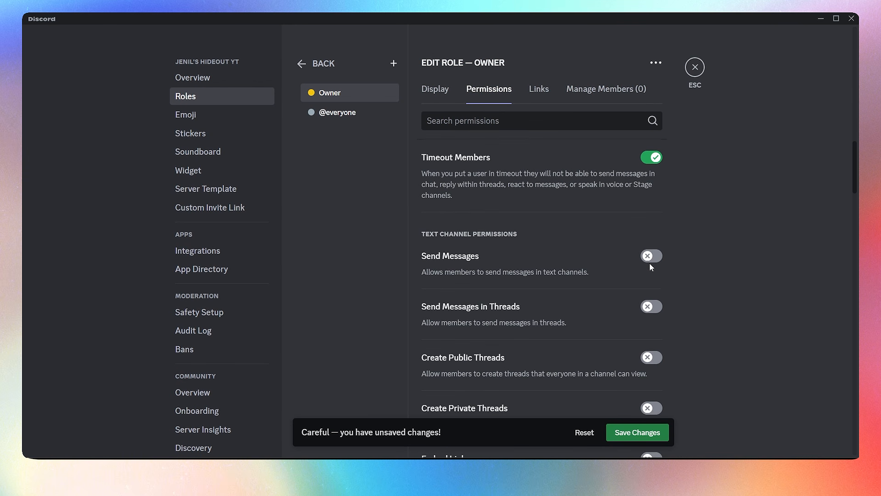
# Enable all text channel permissions for the Owner role, from Send Messages through Create Polls
pyautogui.click(651, 357)
pyautogui.scroll(-3, 651, 357)
pyautogui.click(651, 297)
pyautogui.click(651, 354)
pyautogui.click(651, 298)
pyautogui.click(651, 354)
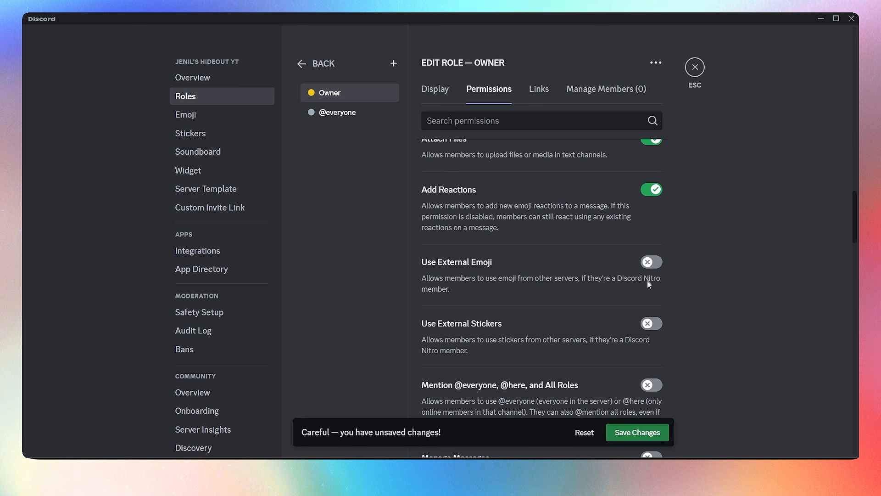
pyautogui.click(651, 266)
pyautogui.click(651, 323)
pyautogui.click(651, 356)
pyautogui.scroll(-2, 652, 356)
pyautogui.click(651, 309)
pyautogui.scroll(-3, 651, 309)
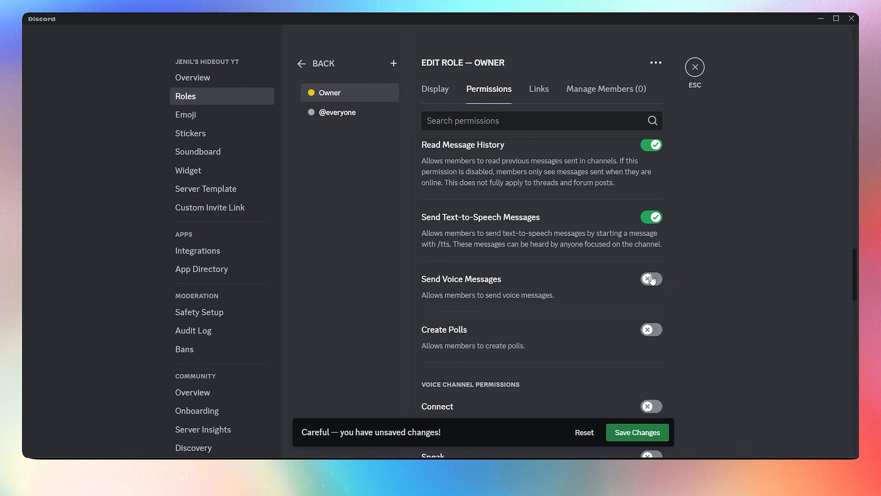
pyautogui.click(652, 325)
# Enable all voice channel permissions for the Owner role, from Connect through Set Voice Channel Status
pyautogui.scroll(-3, 650, 275)
pyautogui.scroll(-3, 652, 366)
pyautogui.click(651, 264)
pyautogui.click(651, 316)
pyautogui.click(651, 376)
pyautogui.scroll(-3, 651, 376)
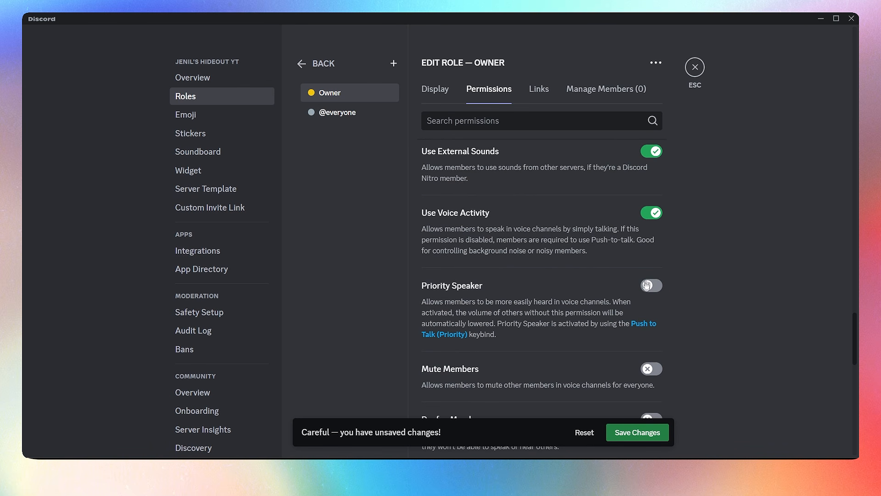
pyautogui.click(651, 286)
pyautogui.click(651, 369)
pyautogui.scroll(-3, 651, 369)
pyautogui.click(650, 379)
pyautogui.scroll(-3, 653, 333)
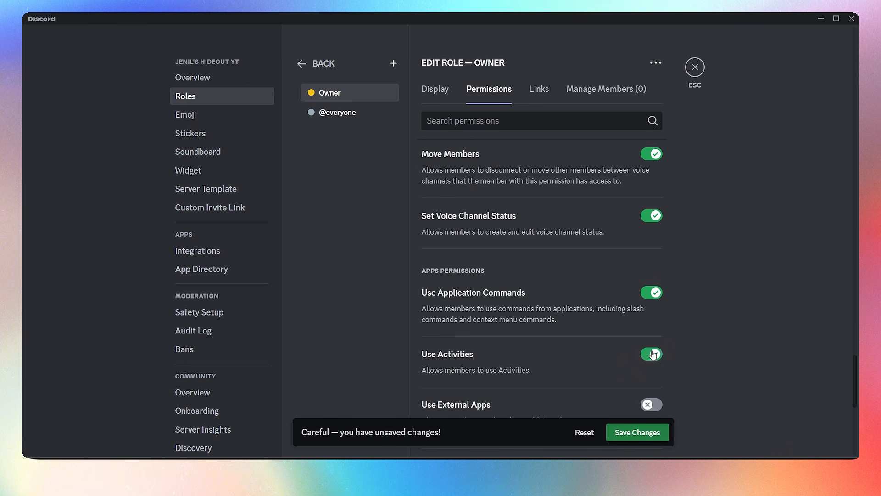
# Enable the Owner role's remaining apps, stage and events permissions plus Administrator, and save the changes
pyautogui.scroll(-2, 654, 355)
pyautogui.click(652, 296)
pyautogui.click(652, 384)
pyautogui.scroll(-4, 652, 383)
pyautogui.click(651, 253)
pyautogui.click(649, 304)
pyautogui.click(649, 381)
pyautogui.click(638, 432)
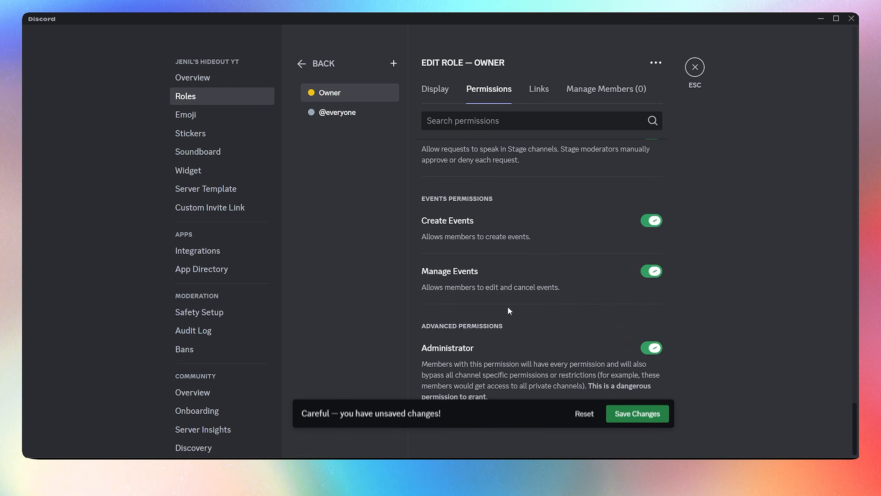
# Create an Admins role with a light green color and display its members separately from online members
pyautogui.scroll(15, 506, 298)
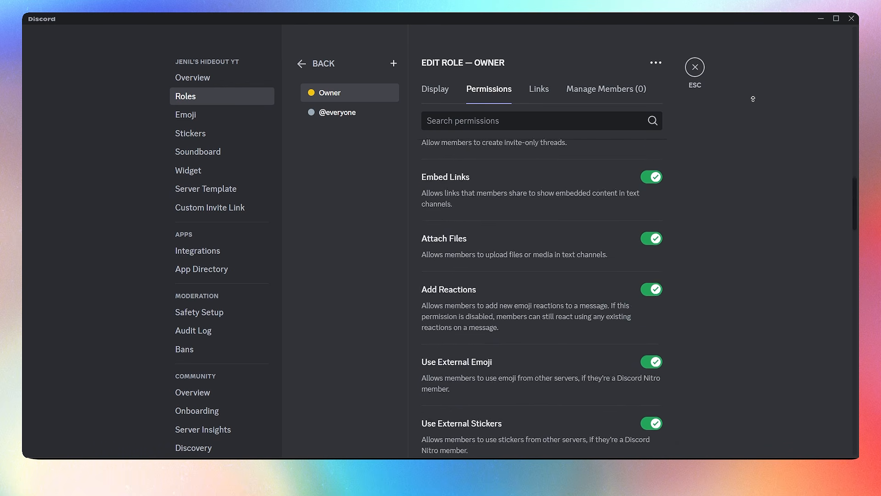
pyautogui.scroll(5, 753, 99)
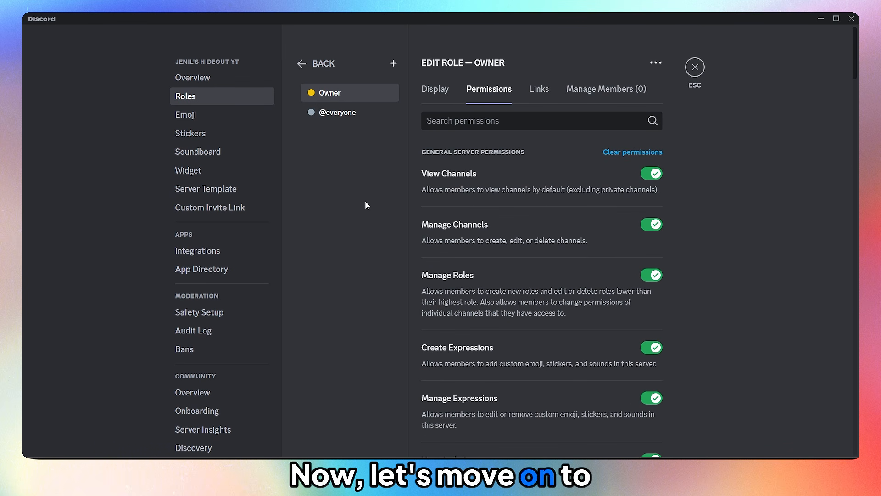
pyautogui.click(393, 66)
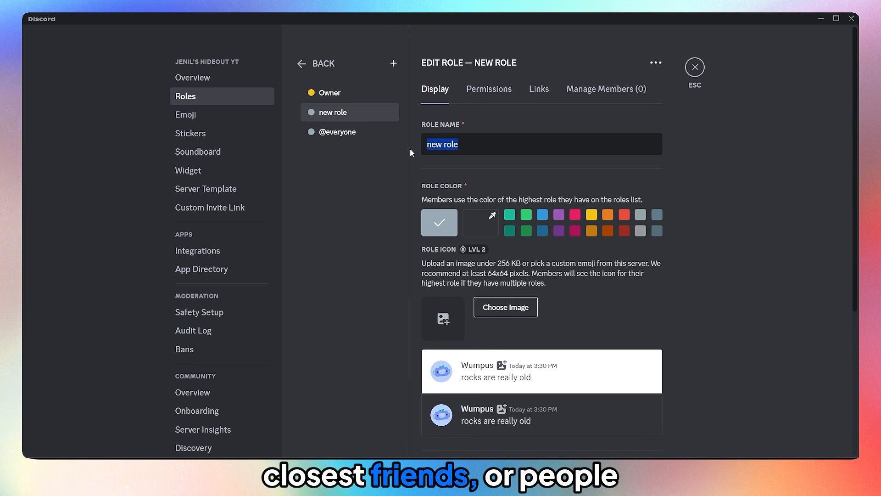
pyautogui.write('Admins')
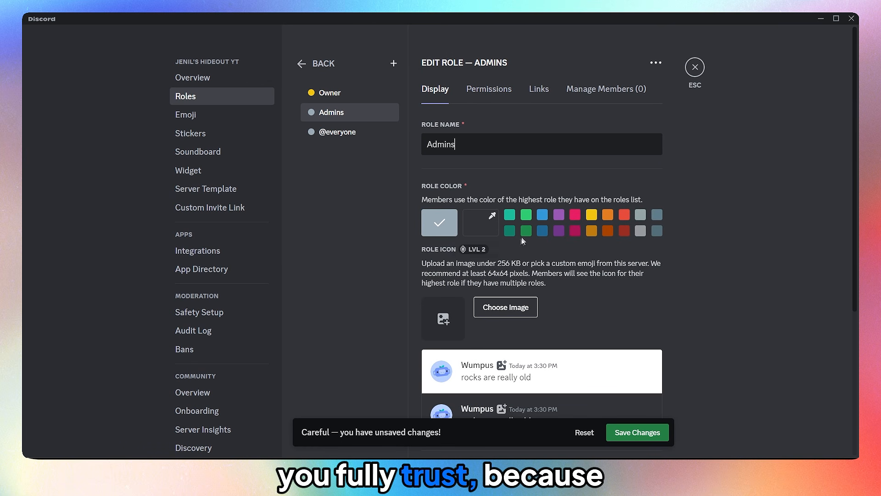
pyautogui.click(526, 214)
pyautogui.scroll(-3, 656, 320)
pyautogui.click(648, 308)
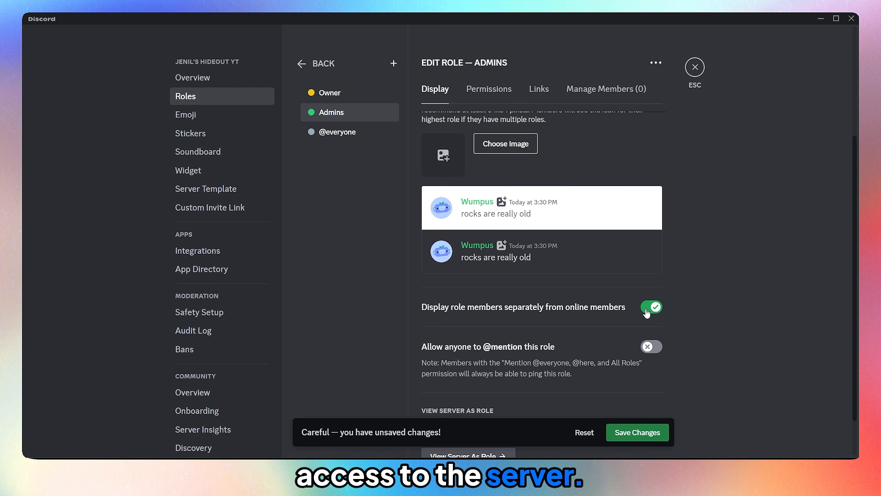
# Grant the Admins role the Administrator permission and save the changes
pyautogui.click(486, 90)
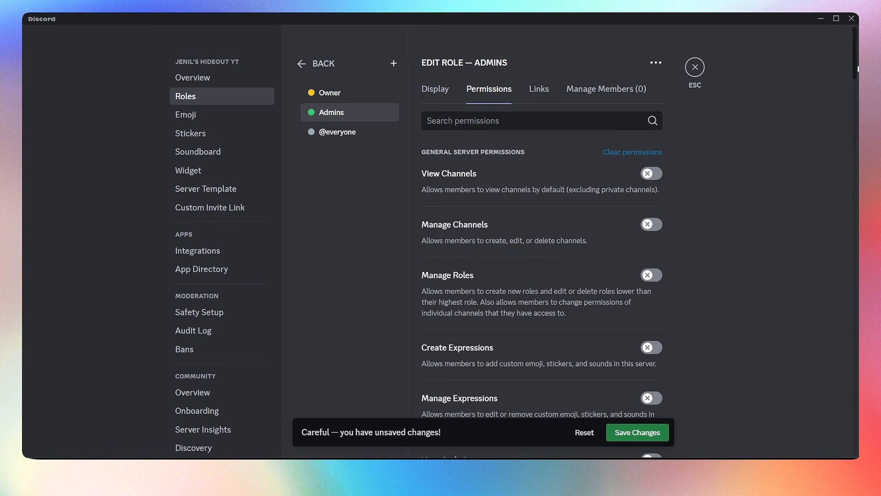
pyautogui.moveTo(857, 69); pyautogui.dragTo(847, 436)
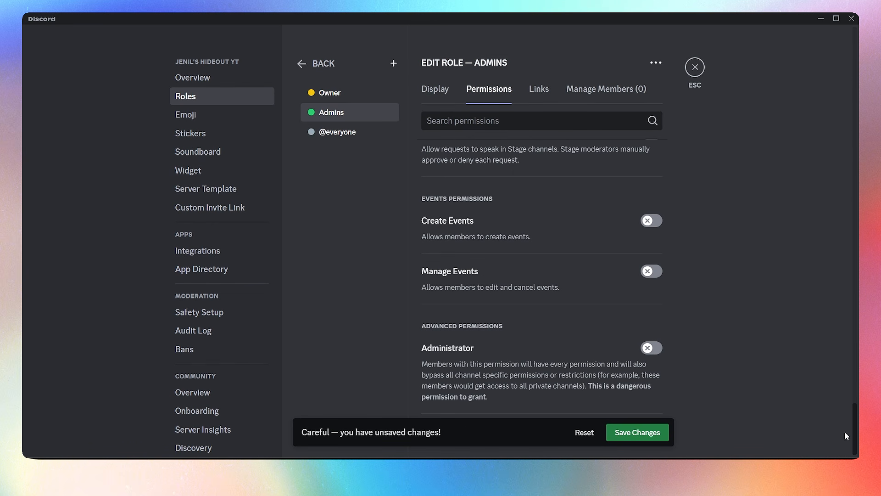
pyautogui.click(652, 347)
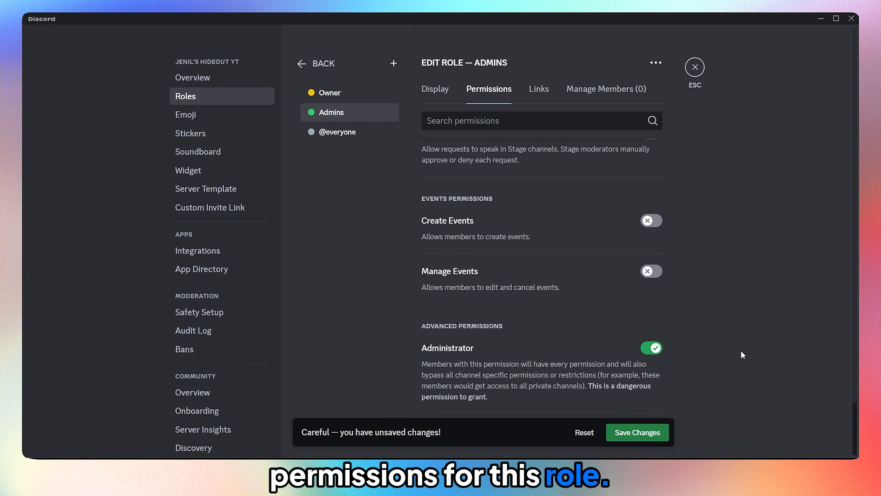
pyautogui.click(661, 431)
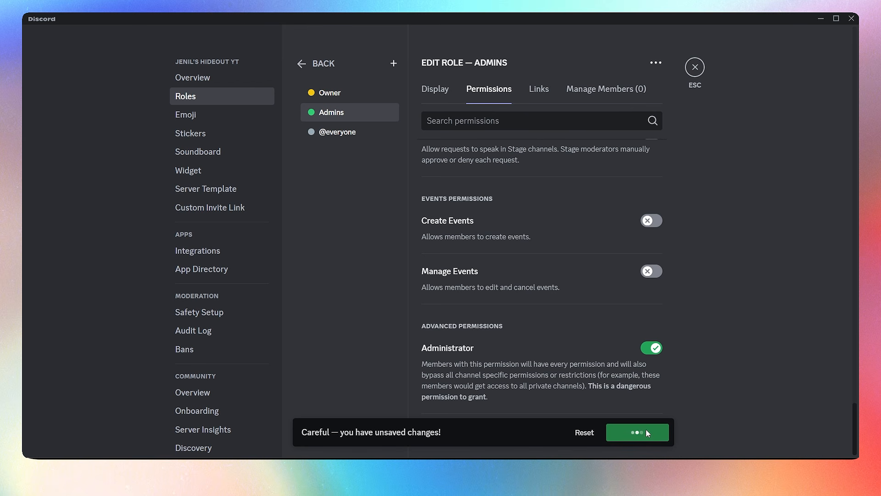
pyautogui.click(393, 66)
pyautogui.moveTo(461, 144); pyautogui.dragTo(411, 147)
pyautogui.write('Mod')
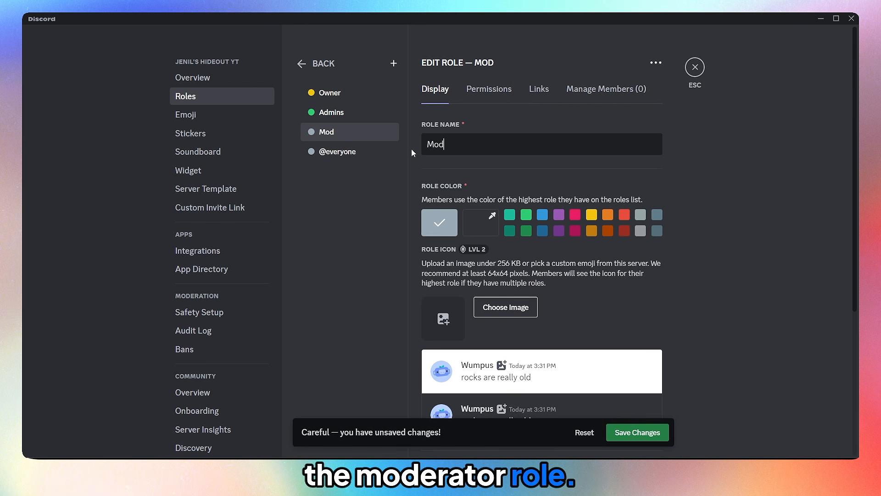
pyautogui.write('erato')
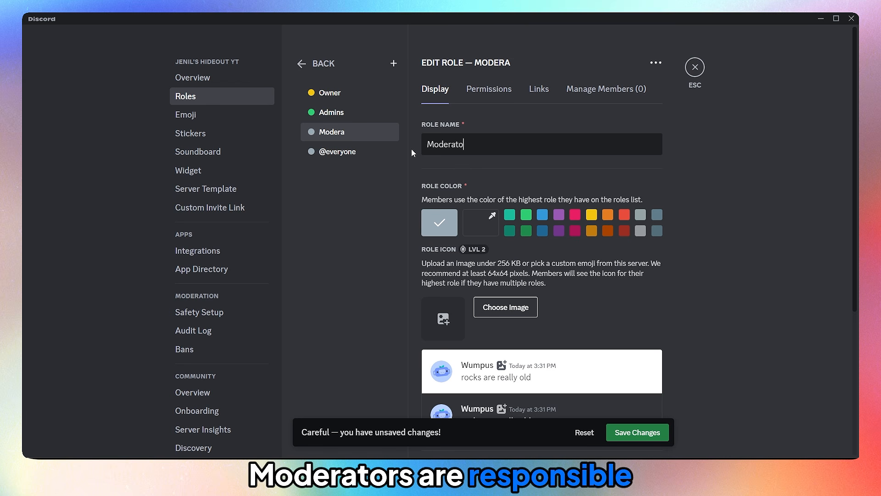
pyautogui.write('r')
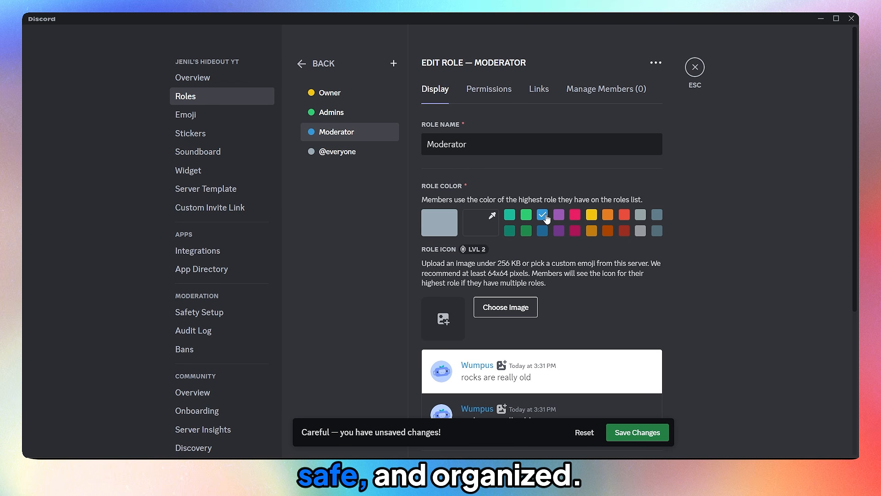
pyautogui.scroll(-4, 654, 320)
pyautogui.click(651, 306)
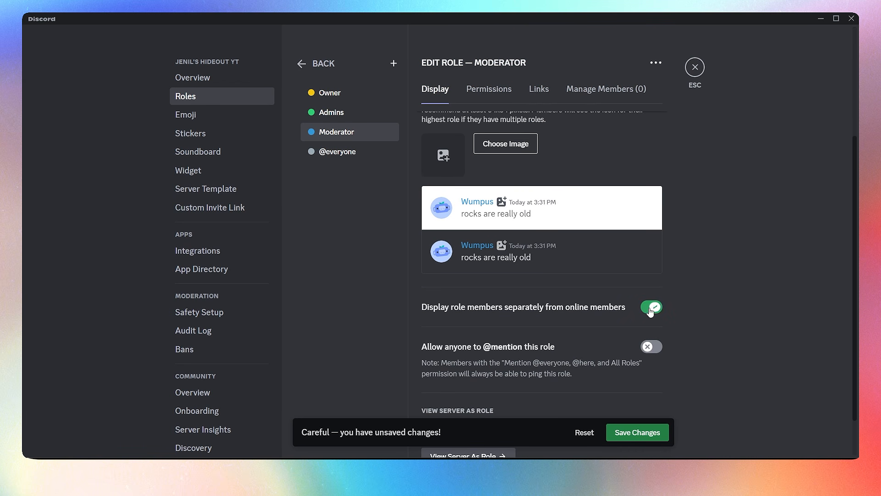
pyautogui.scroll(3, 530, 299)
pyautogui.scroll(-4, 615, 340)
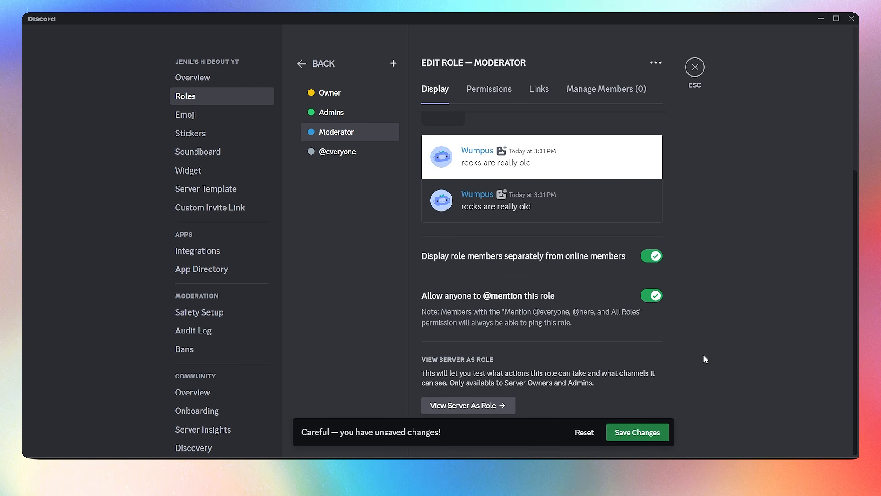
pyautogui.scroll(5, 705, 358)
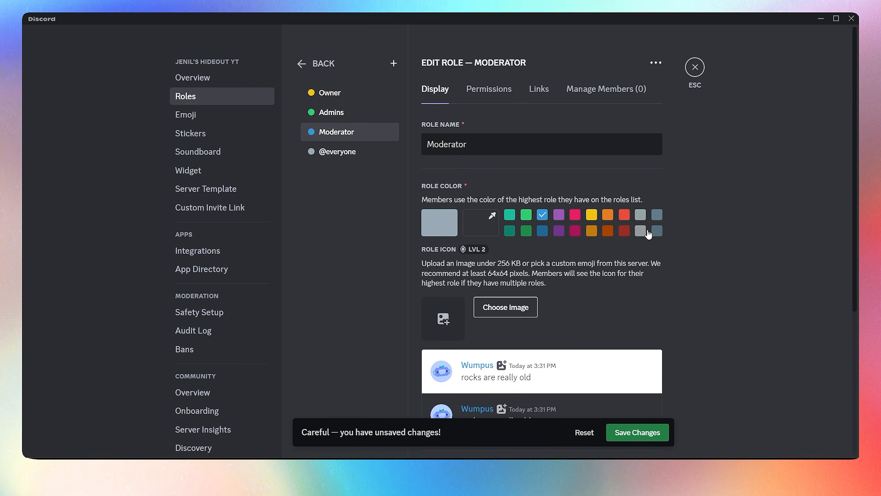
# Enable View Audit Log, Change Nickname, Manage Nicknames, Kick Members, Ban Members and Timeout Members for the Moderator role
pyautogui.click(490, 95)
pyautogui.scroll(-5, 766, 239)
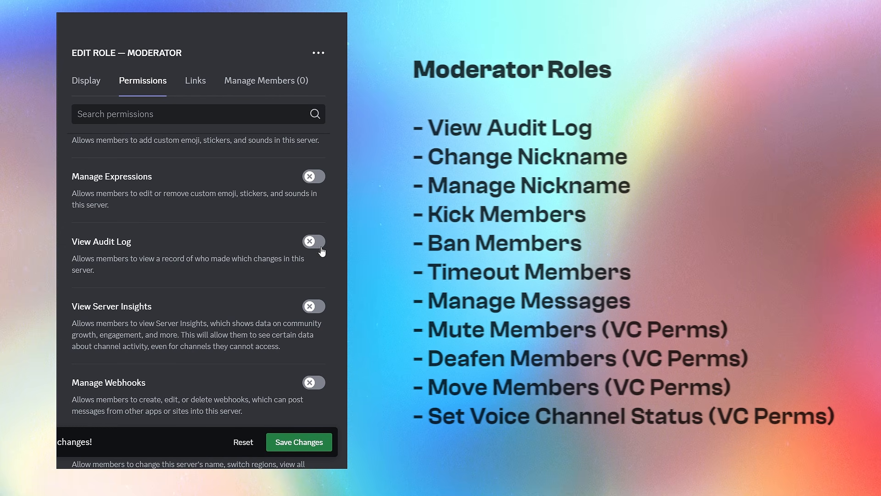
pyautogui.click(652, 243)
pyautogui.scroll(-8, 314, 247)
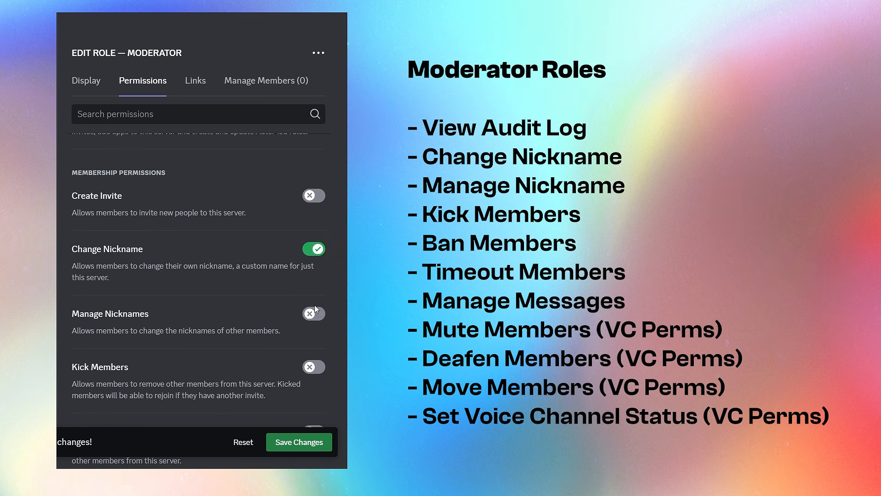
pyautogui.scroll(-3, 311, 317)
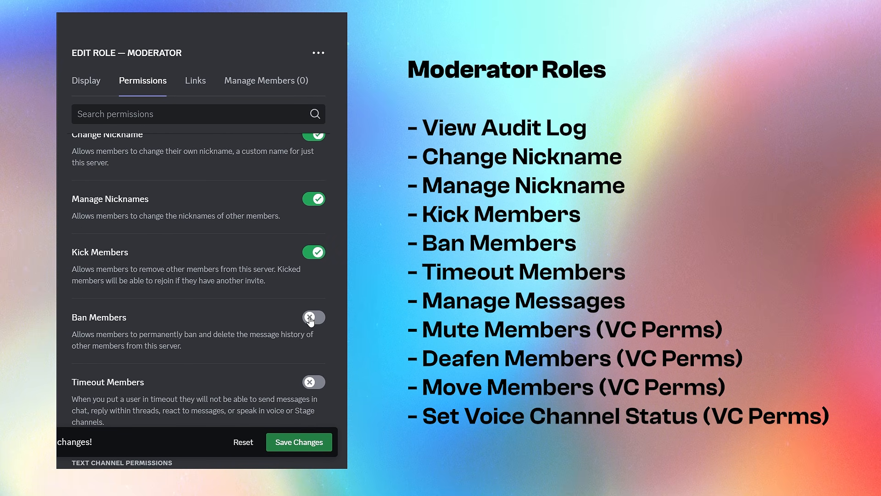
pyautogui.scroll(-3, 310, 312)
# Enable the Manage Messages text channel permission for the Moderator role
pyautogui.scroll(-15, 309, 317)
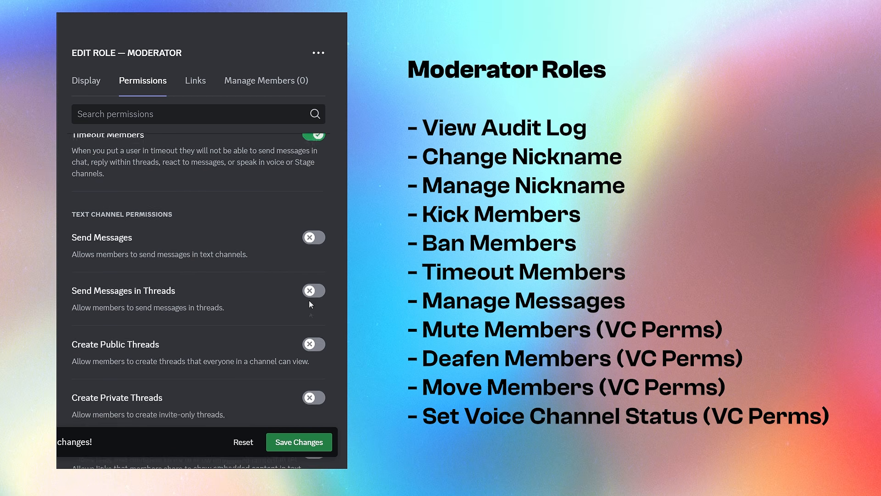
pyautogui.scroll(-13, 309, 298)
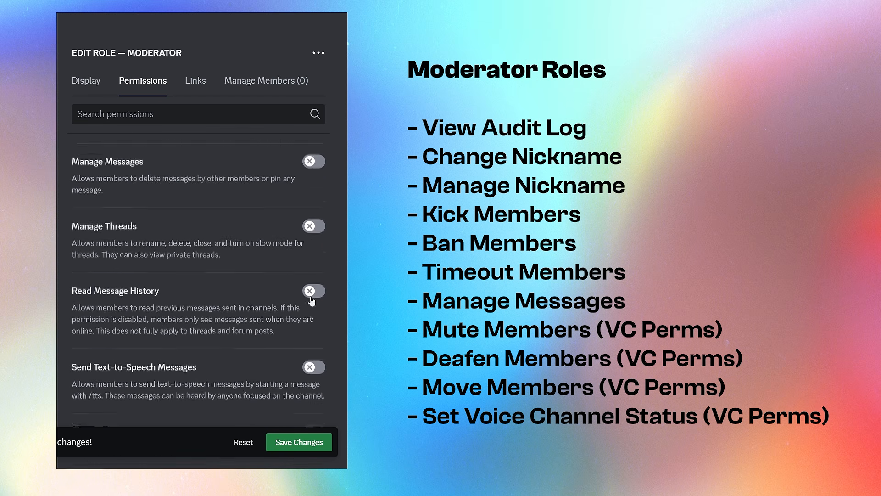
pyautogui.scroll(8, 316, 301)
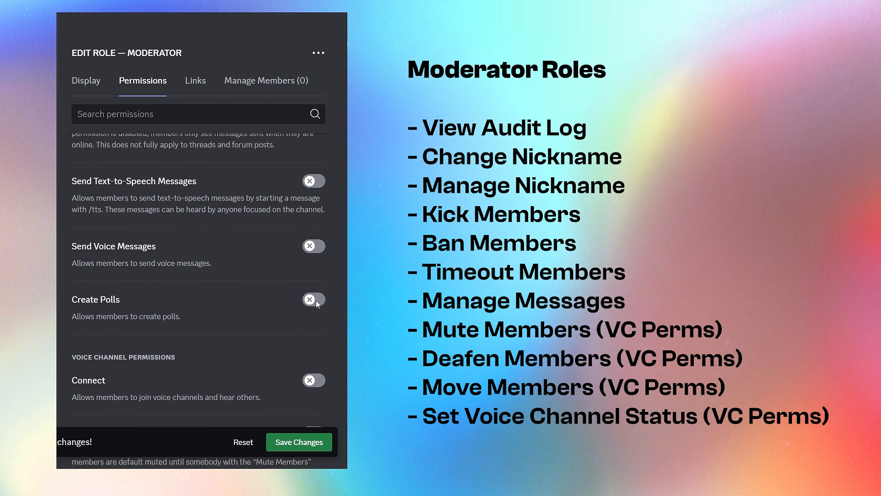
pyautogui.click(311, 184)
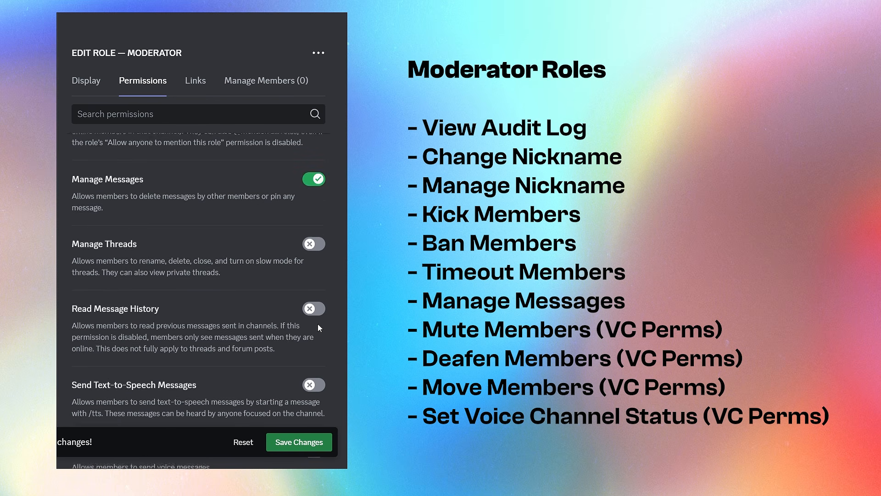
# Enable Mute Members, Deafen Members, Move Members and Set Voice Channel Status for the Moderator role, and save the changes
pyautogui.scroll(-12, 318, 323)
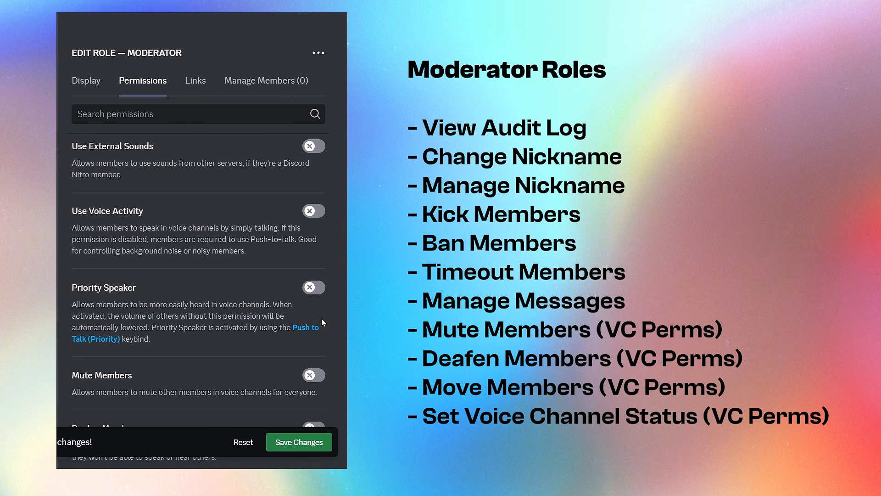
pyautogui.scroll(-5, 321, 317)
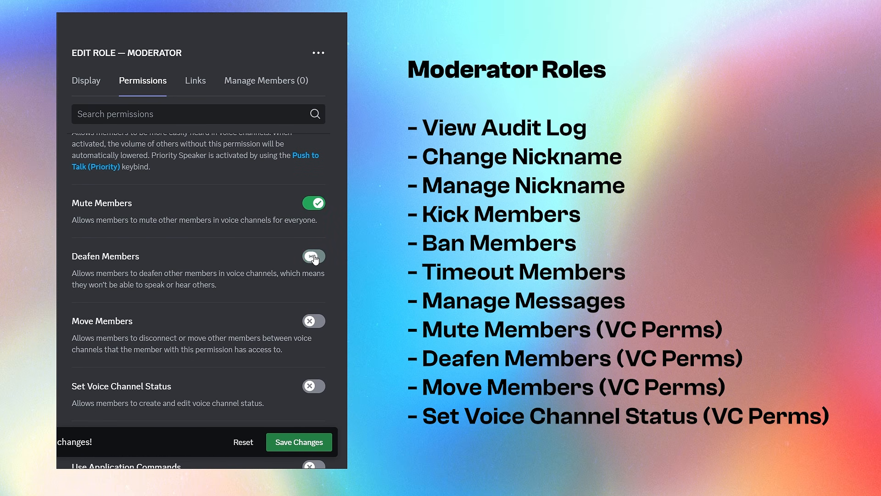
pyautogui.scroll(-1, 320, 342)
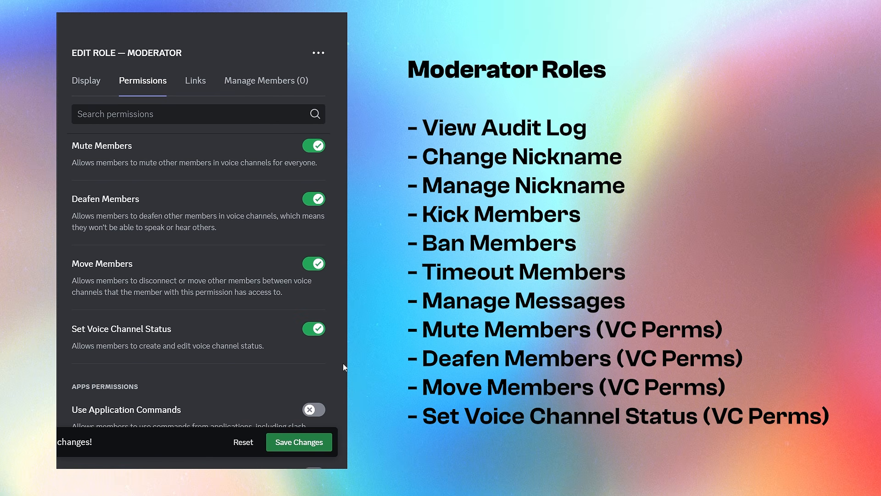
pyautogui.click(307, 434)
# Create a Server Bots role with a custom white color and display its members separately from online members
pyautogui.scroll(20, 191, 355)
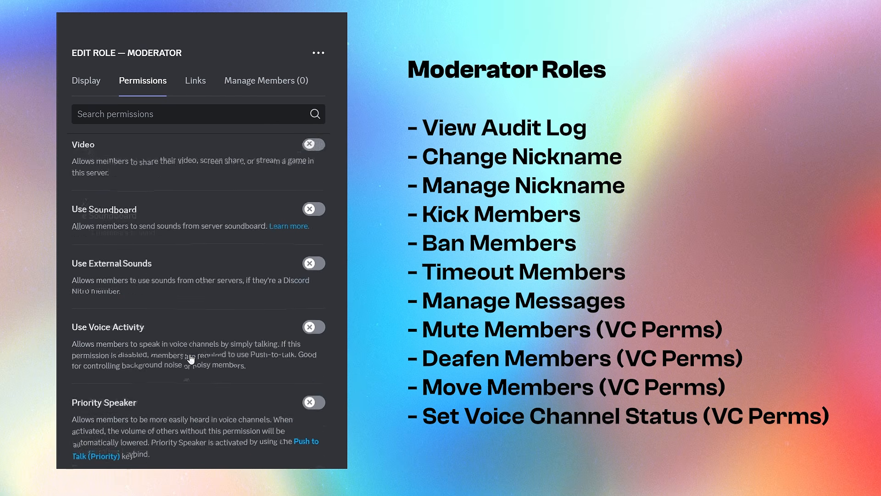
pyautogui.scroll(10, 192, 351)
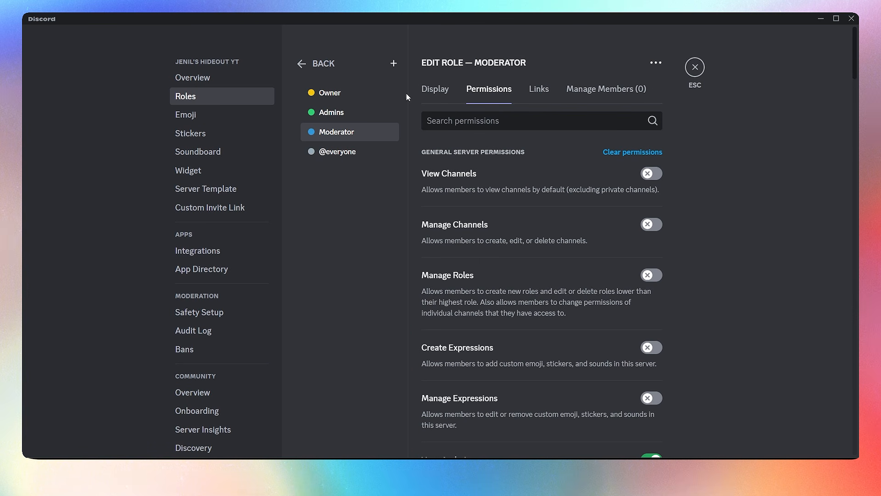
pyautogui.click(393, 63)
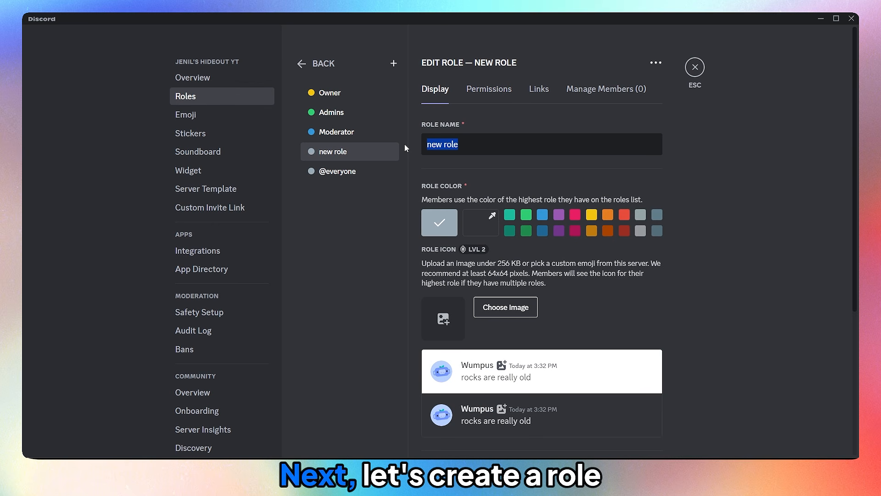
pyautogui.write('Server ')
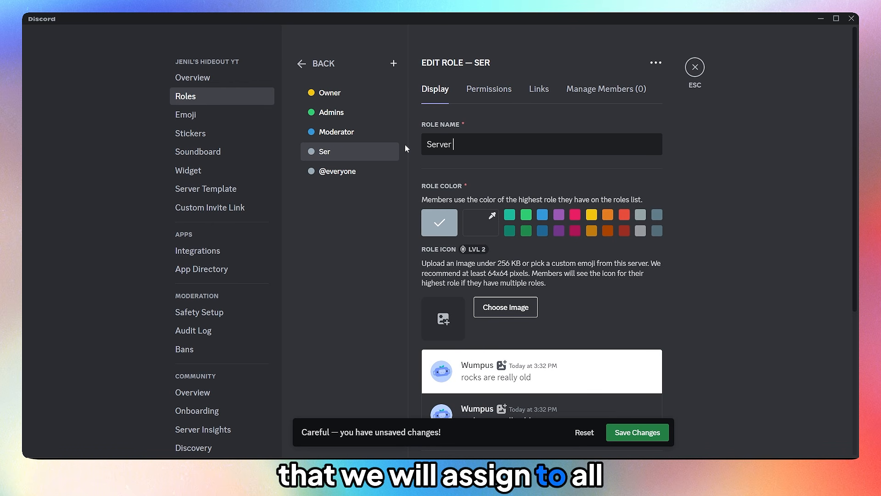
pyautogui.write('Bots')
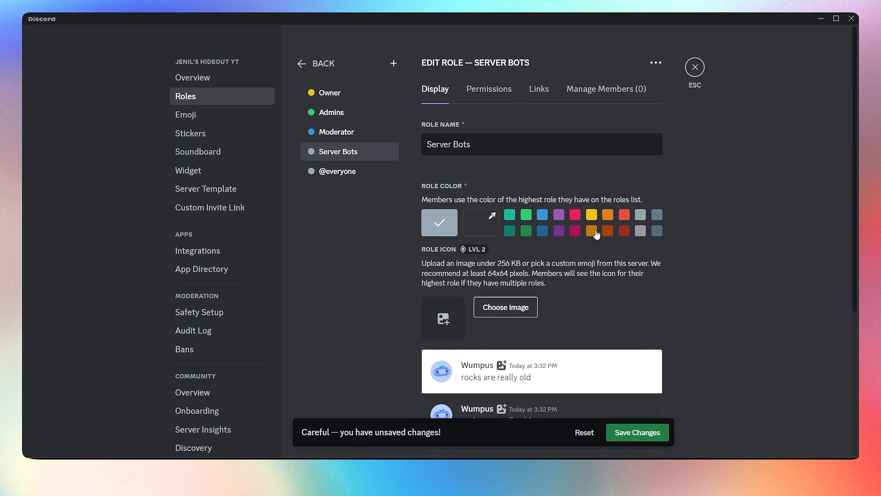
pyautogui.click(496, 223)
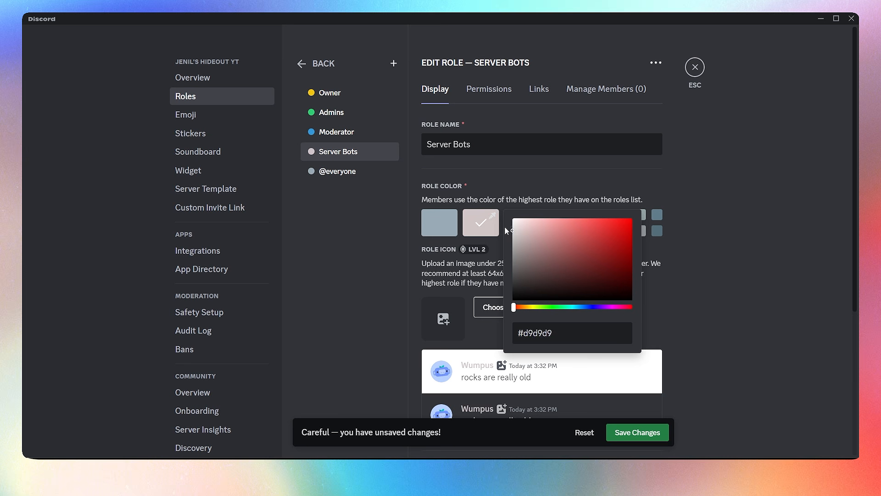
pyautogui.click(660, 382)
pyautogui.click(638, 431)
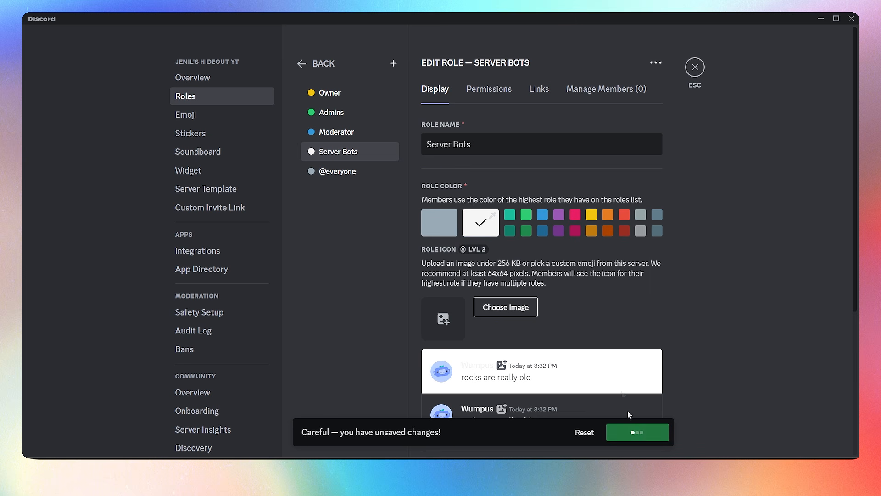
pyautogui.scroll(-5, 614, 377)
pyautogui.click(647, 256)
# Grant the Server Bots role the Administrator permission and save the changes
pyautogui.click(488, 89)
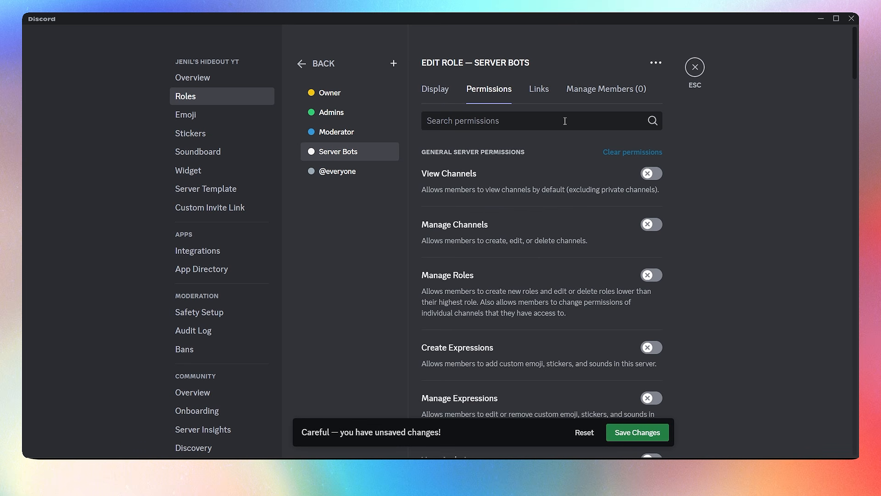
pyautogui.moveTo(856, 72); pyautogui.dragTo(857, 431)
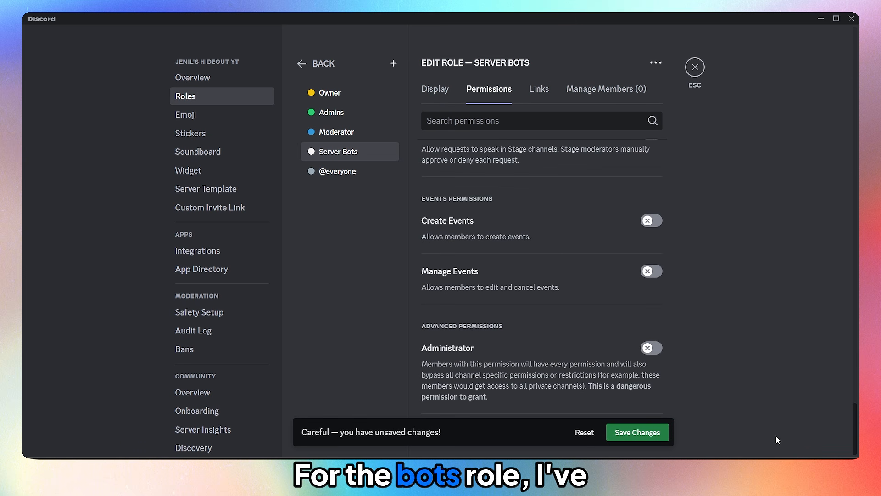
pyautogui.click(649, 349)
pyautogui.click(646, 434)
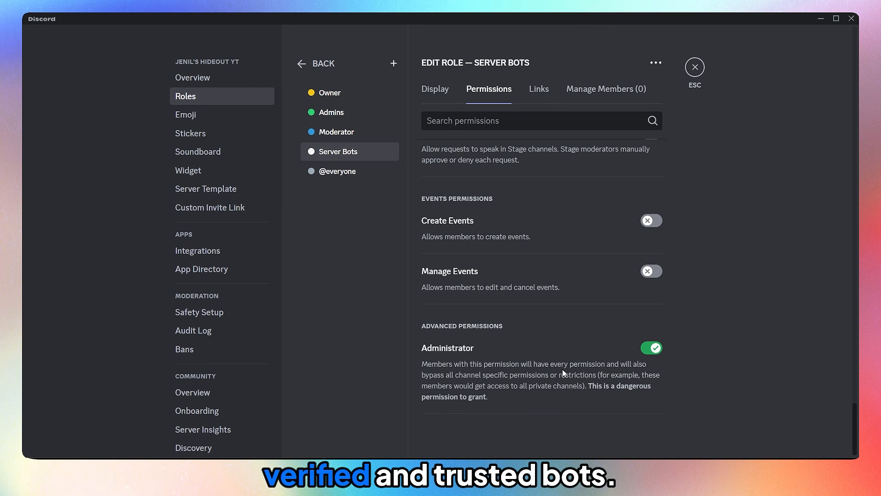
# Create a Members role and display its members separately from online members
pyautogui.click(395, 64)
pyautogui.moveTo(468, 147); pyautogui.dragTo(416, 153)
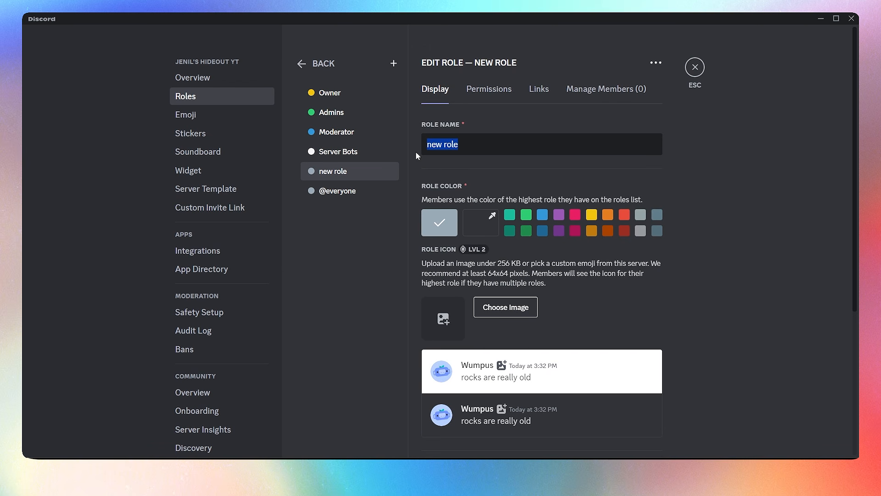
pyautogui.write('Mem')
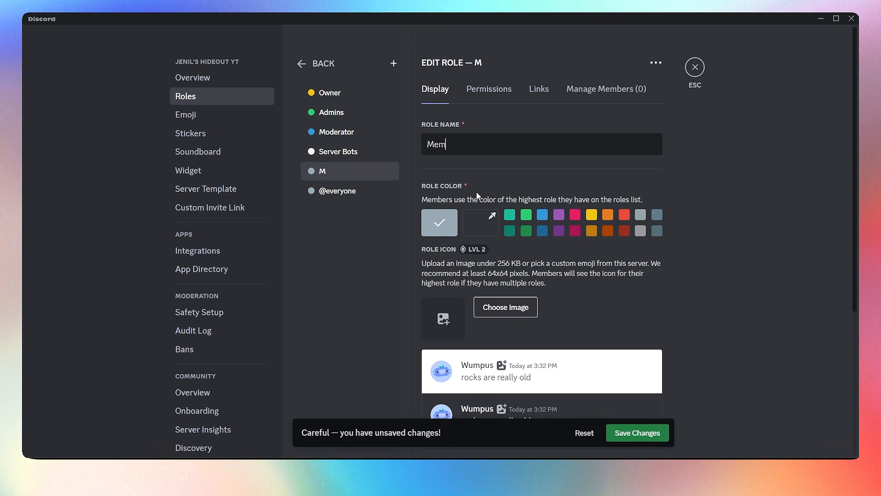
pyautogui.write('bers')
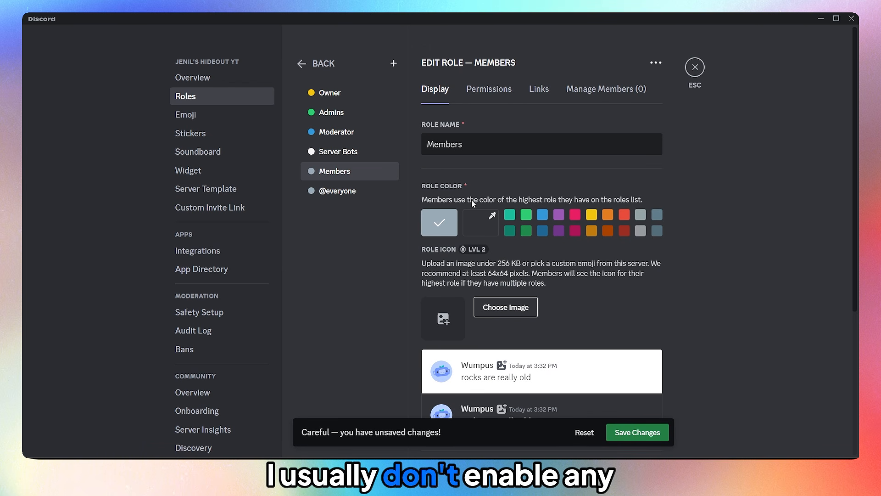
pyautogui.scroll(-3, 548, 260)
pyautogui.scroll(-3, 549, 260)
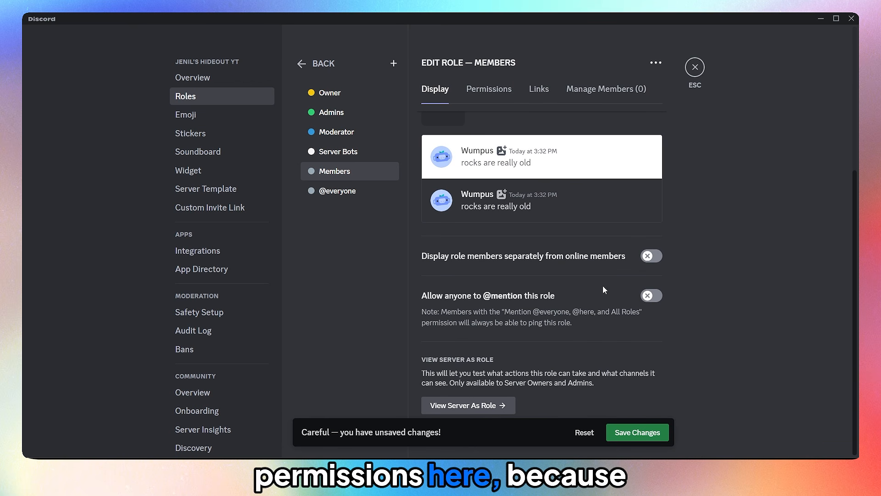
pyautogui.click(651, 256)
pyautogui.click(489, 89)
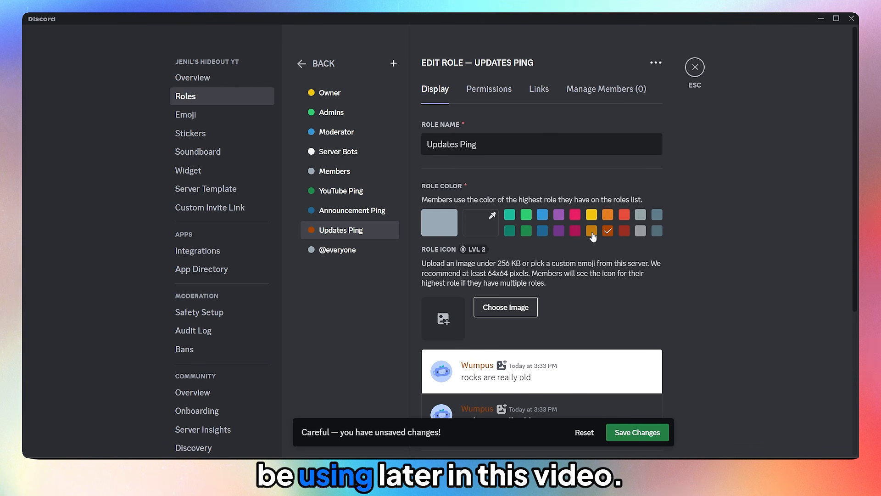
# Set the Updates Ping role color to dark gold and save the changes
pyautogui.click(591, 231)
pyautogui.click(635, 434)
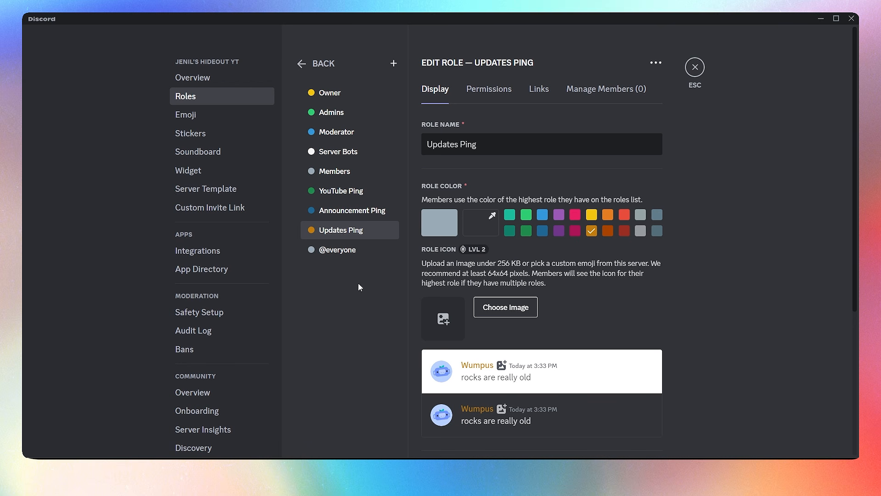
pyautogui.click(343, 258)
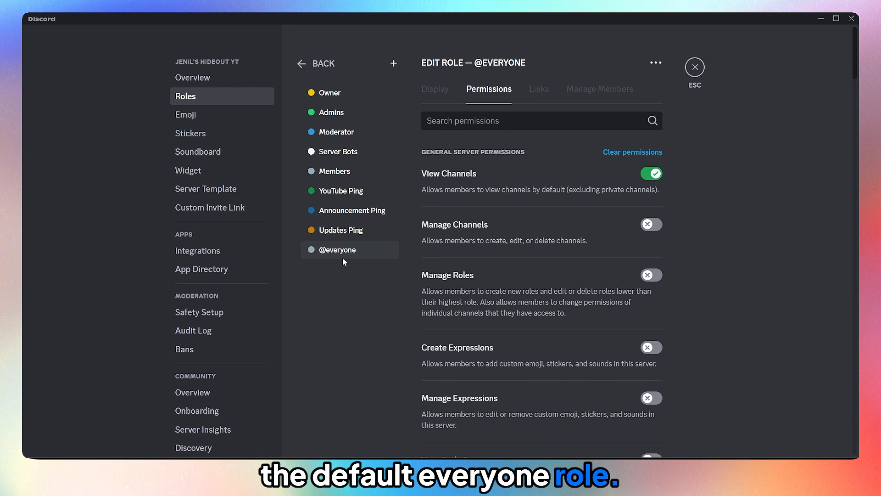
pyautogui.click(614, 152)
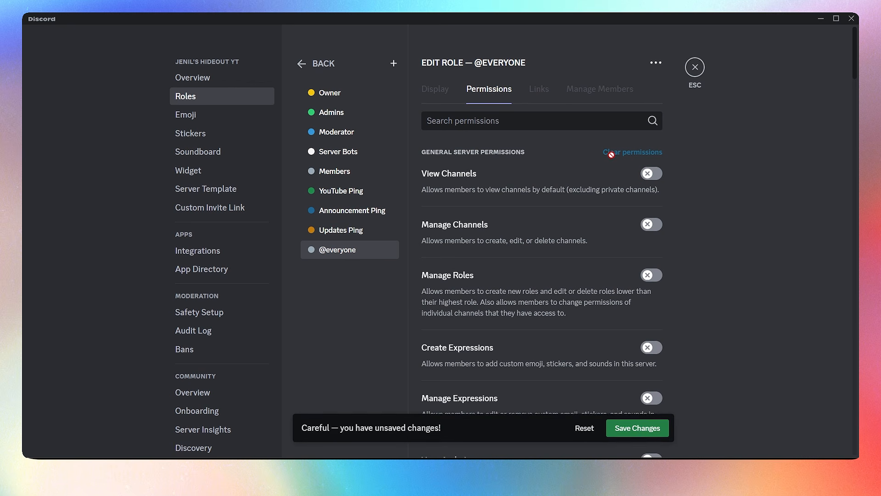
pyautogui.click(626, 433)
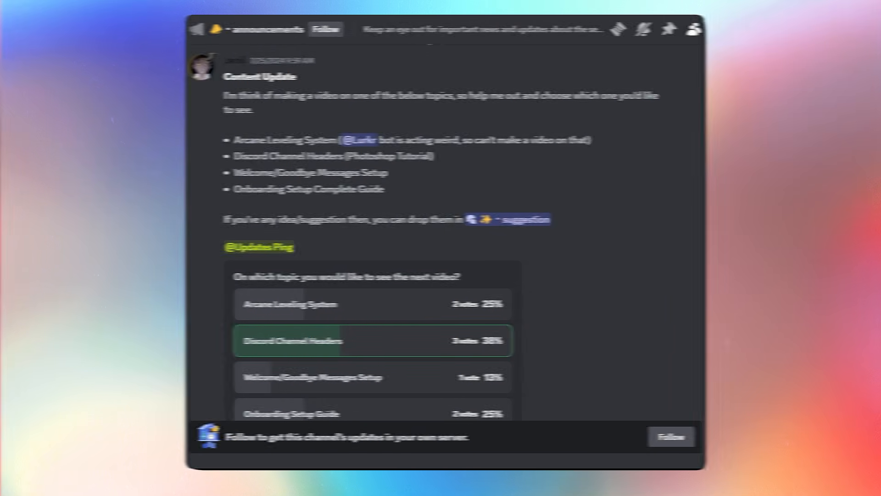
# Read through the announcements and discord-help channels of the example server
pyautogui.scroll(-3, 444, 232)
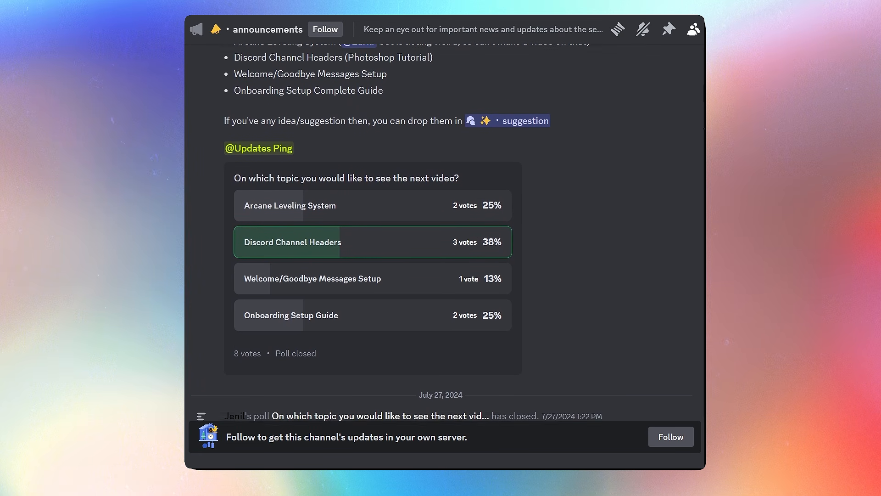
pyautogui.scroll(-5, 703, 133)
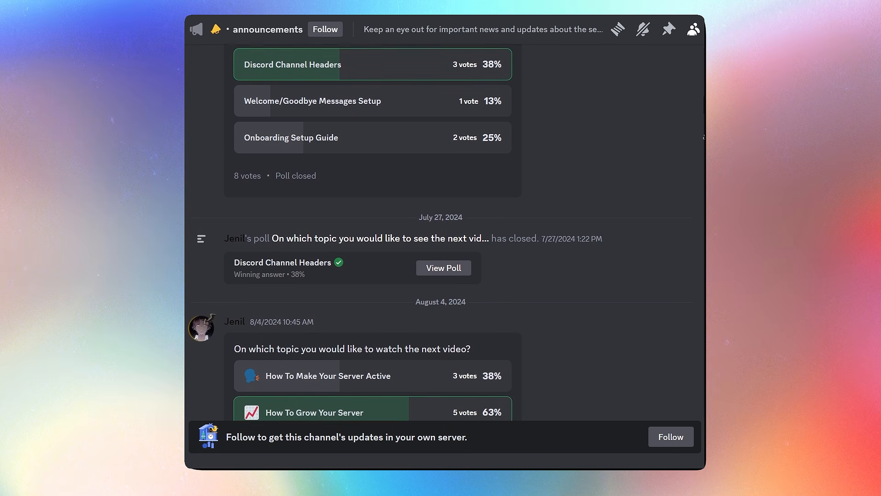
pyautogui.scroll(-5, 704, 137)
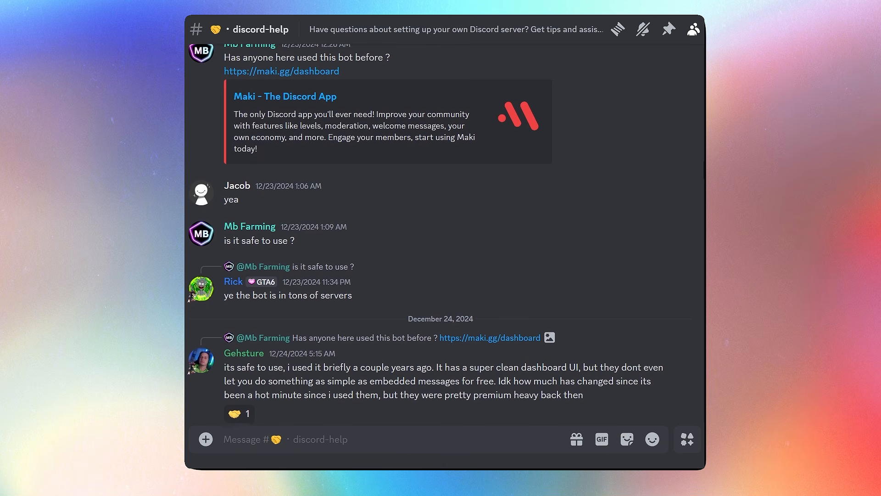
pyautogui.scroll(-3, 704, 137)
pyautogui.scroll(-4, 423, 232)
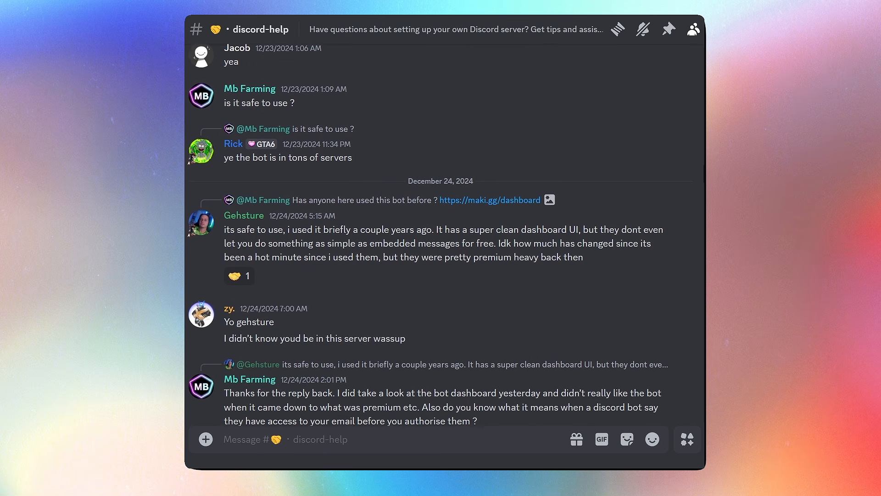
pyautogui.scroll(-5, 429, 235)
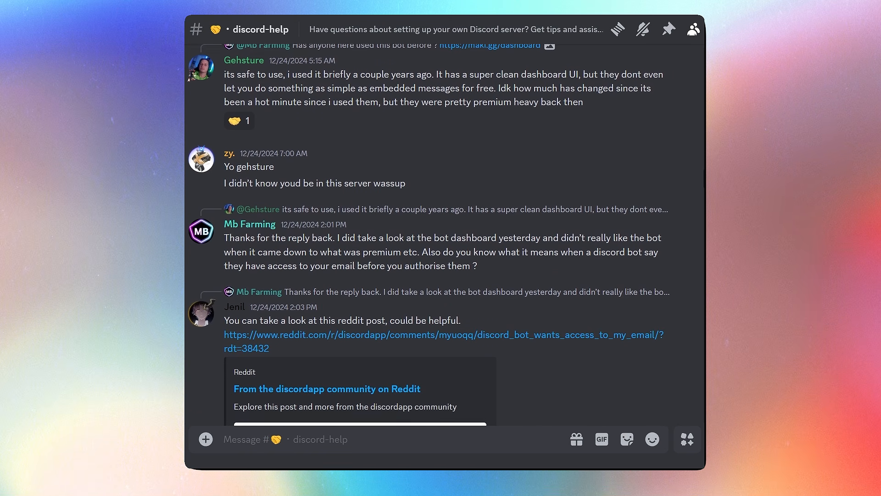
pyautogui.scroll(-4, 428, 235)
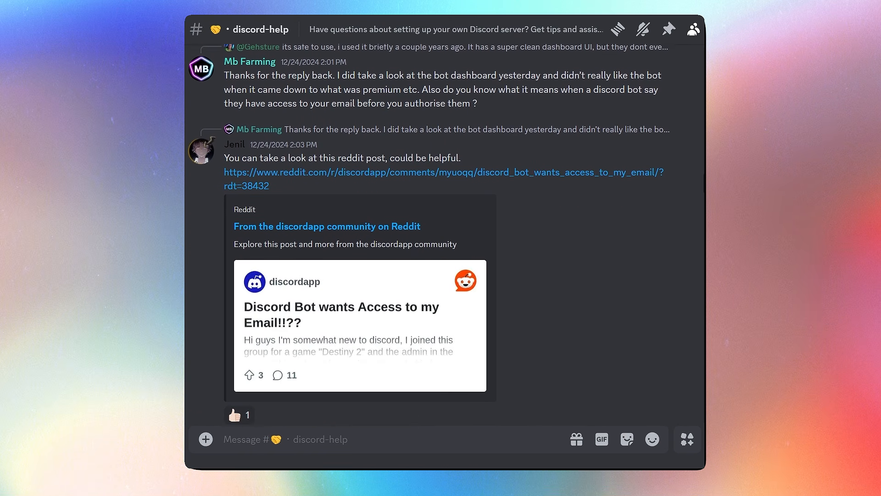
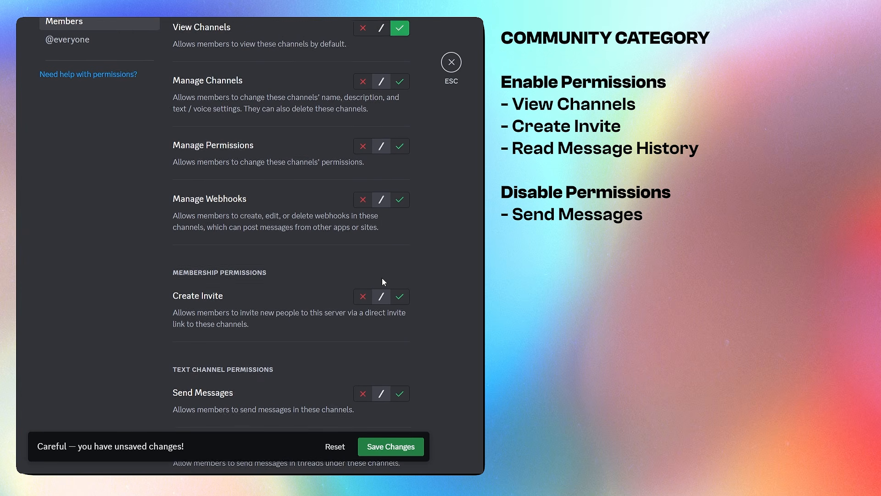
# In the Information category, allow Members Create Invite and Read Message History, deny Send Messages, save, and close the category settings
pyautogui.click(399, 233)
pyautogui.scroll(-3, 356, 228)
pyautogui.click(358, 226)
pyautogui.scroll(-15, 401, 342)
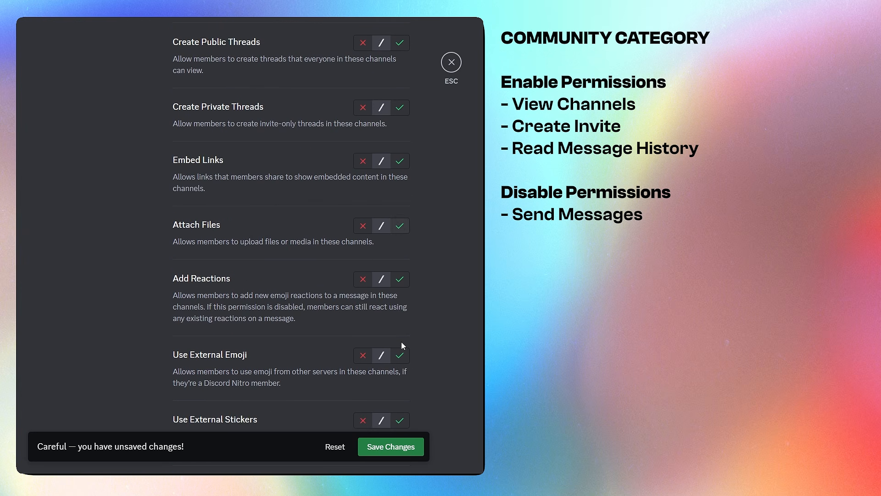
pyautogui.scroll(3, 402, 339)
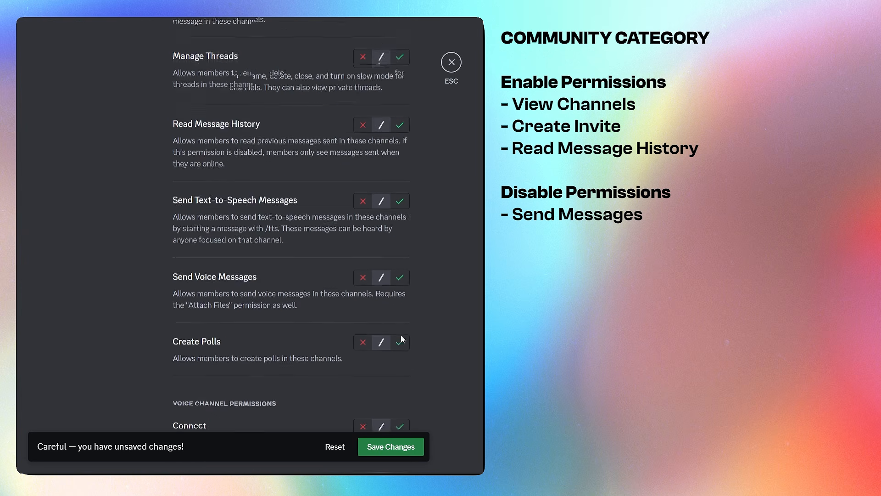
pyautogui.click(393, 189)
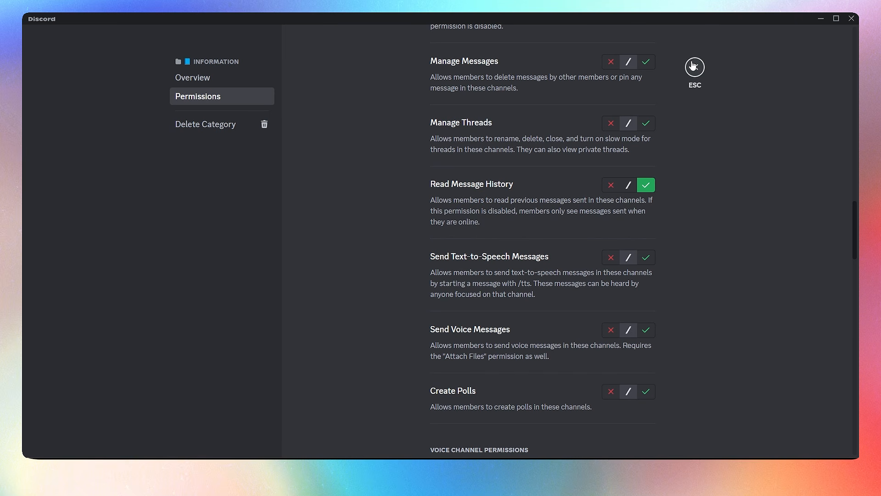
pyautogui.click(694, 67)
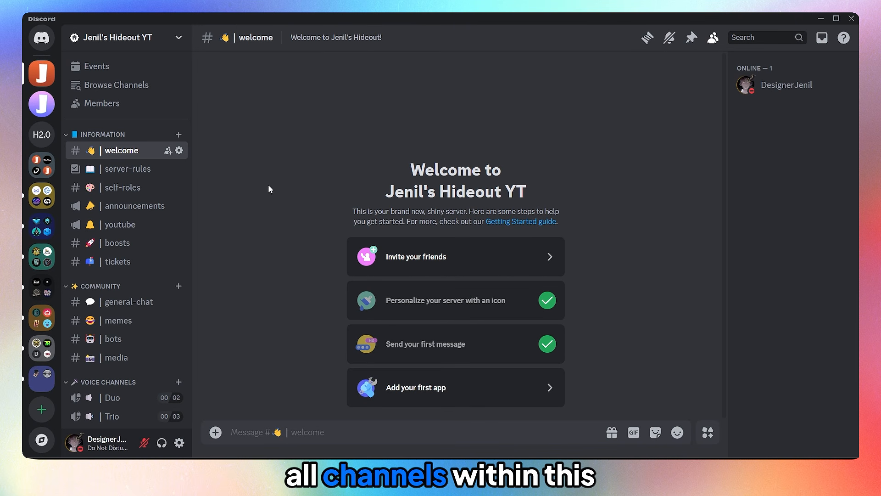
# Open the welcome channel's permission settings to check that they are synced with the Information category
pyautogui.click(179, 150)
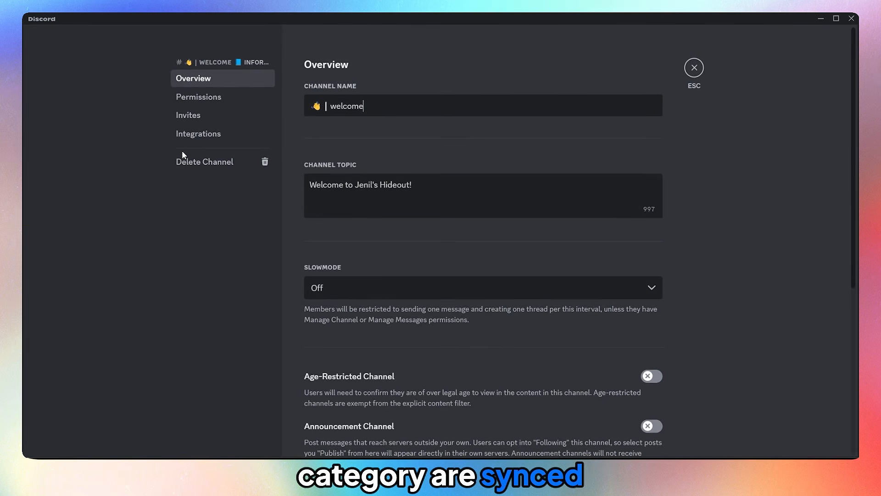
pyautogui.click(219, 102)
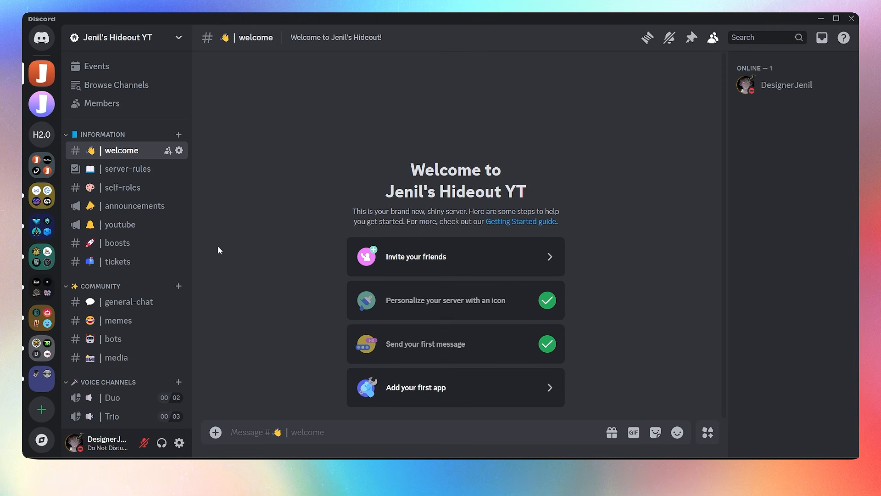
pyautogui.rightClick(102, 287)
pyautogui.click(131, 398)
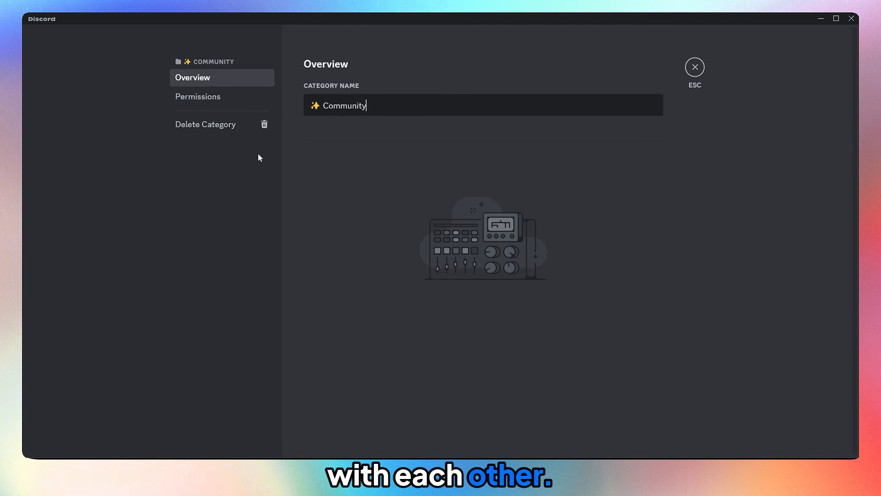
pyautogui.click(227, 98)
pyautogui.scroll(-5, 723, 270)
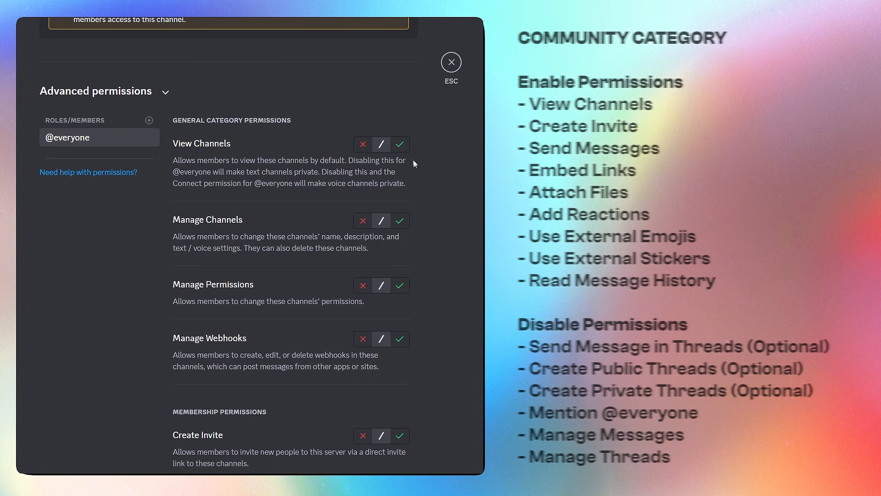
pyautogui.click(403, 146)
pyautogui.scroll(-4, 395, 262)
pyautogui.click(399, 263)
pyautogui.scroll(-3, 397, 257)
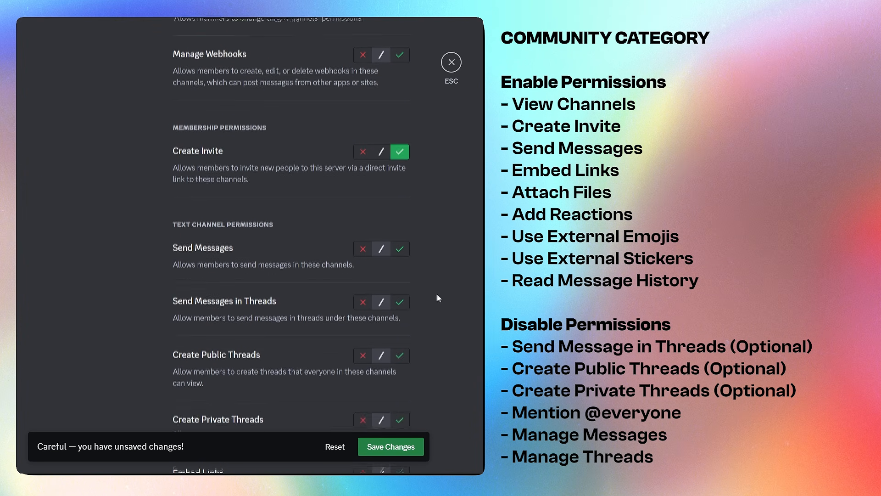
pyautogui.click(399, 246)
pyautogui.scroll(-4, 385, 220)
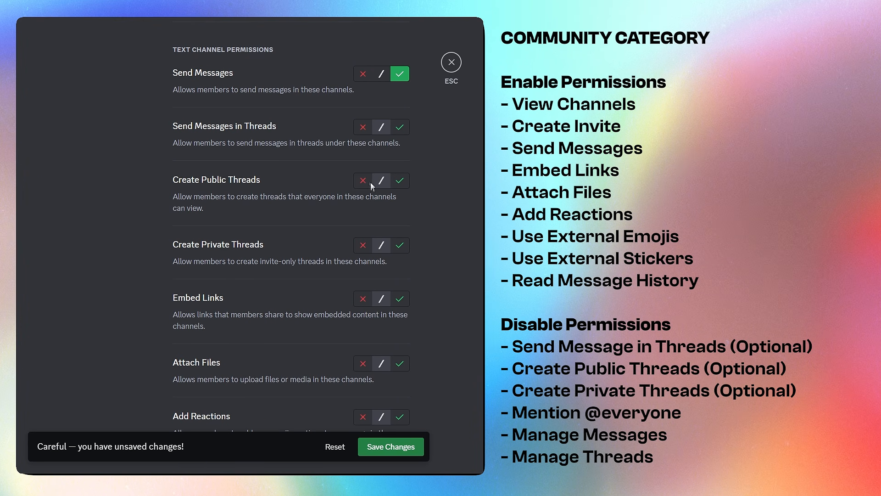
pyautogui.scroll(-2, 401, 247)
pyautogui.click(403, 246)
pyautogui.scroll(-3, 406, 249)
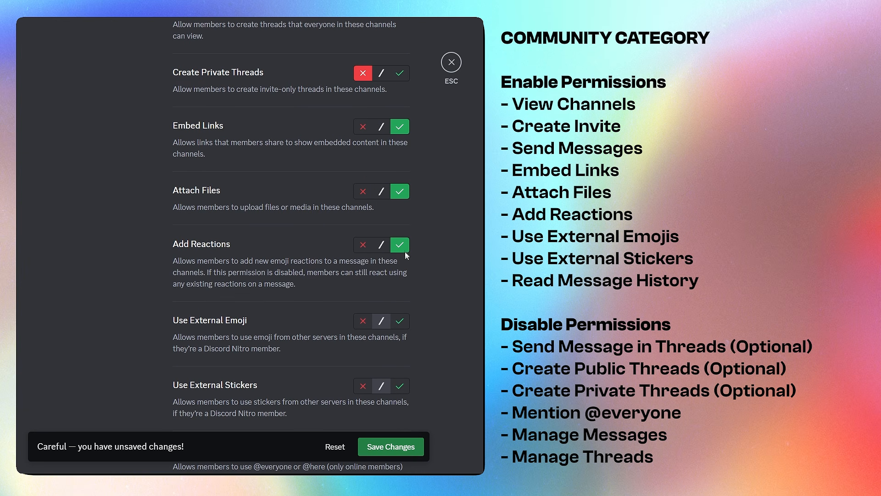
pyautogui.scroll(-1, 405, 321)
pyautogui.click(400, 328)
pyautogui.scroll(-3, 402, 317)
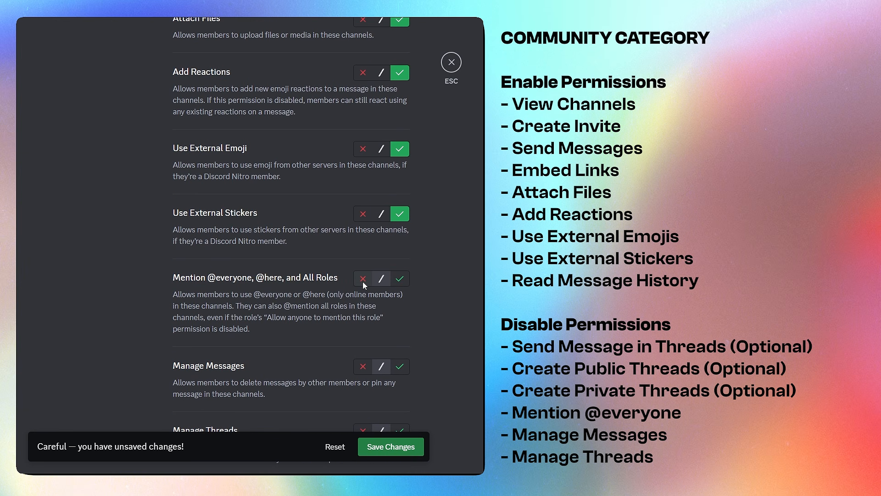
pyautogui.click(362, 366)
pyautogui.scroll(-3, 363, 349)
pyautogui.click(362, 336)
pyautogui.scroll(-3, 367, 321)
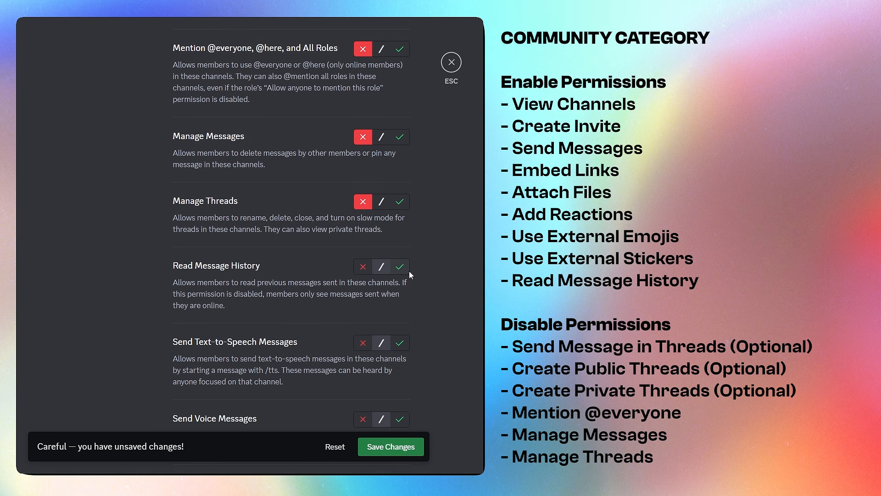
pyautogui.click(399, 266)
pyautogui.scroll(-2, 403, 322)
pyautogui.scroll(-3, 404, 310)
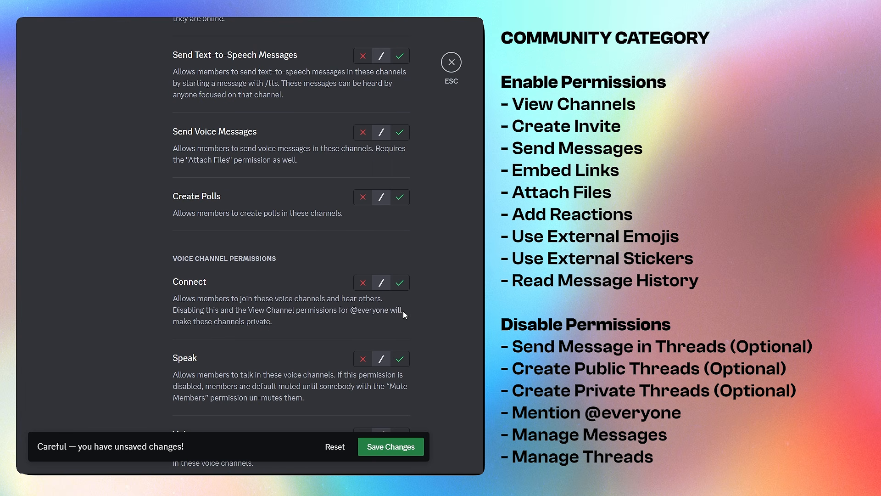
pyautogui.scroll(-2, 455, 241)
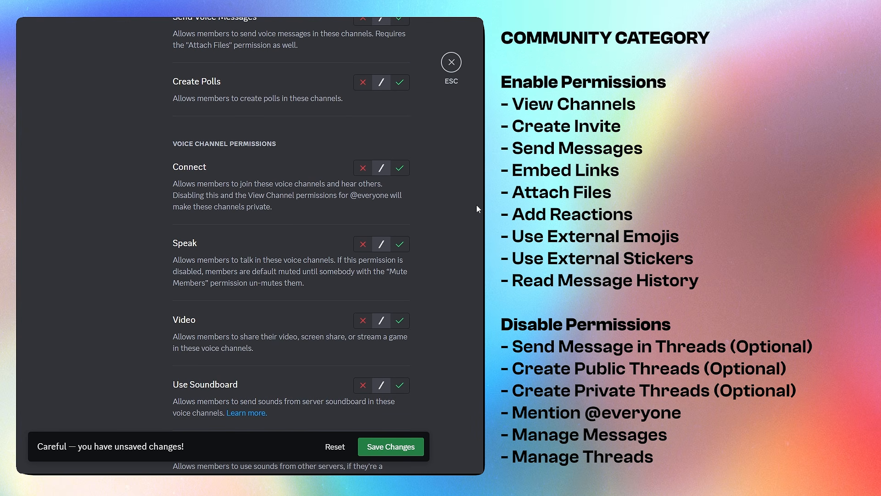
# Add the Members role to the Community category's advanced permissions
pyautogui.scroll(15, 381, 290)
pyautogui.scroll(-1, 381, 289)
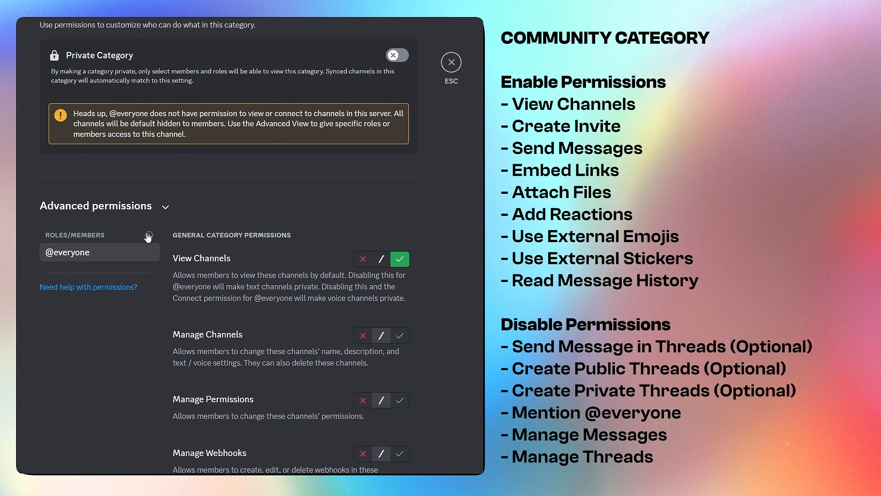
pyautogui.click(149, 235)
pyautogui.write('mem')
pyautogui.click(84, 322)
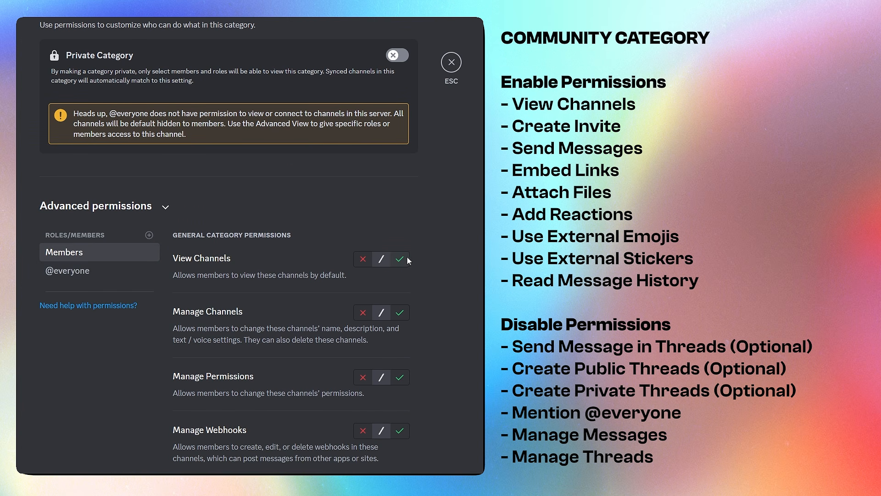
# For the Community category's Members role, allow View Channels, Create Invite and Send Messages; deny Send Messages in Threads and creating public or private threads
pyautogui.click(400, 258)
pyautogui.scroll(-6, 396, 260)
pyautogui.click(399, 240)
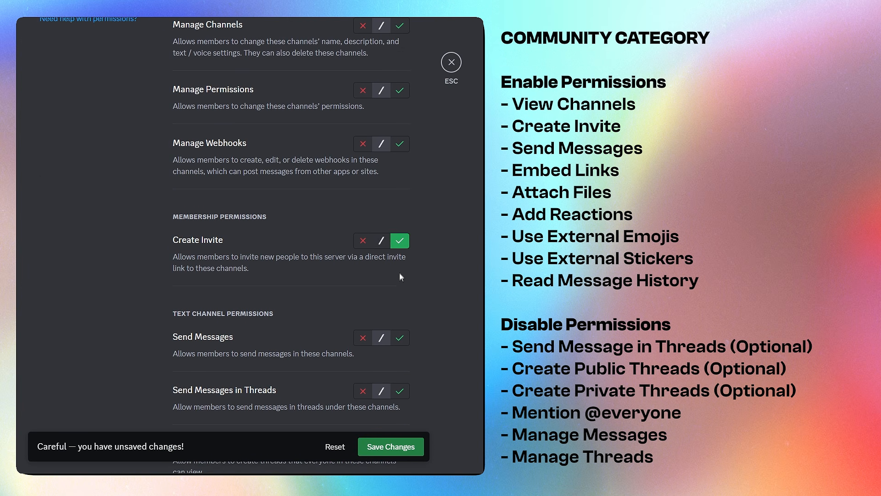
pyautogui.scroll(-3, 401, 273)
pyautogui.click(362, 218)
pyautogui.click(363, 272)
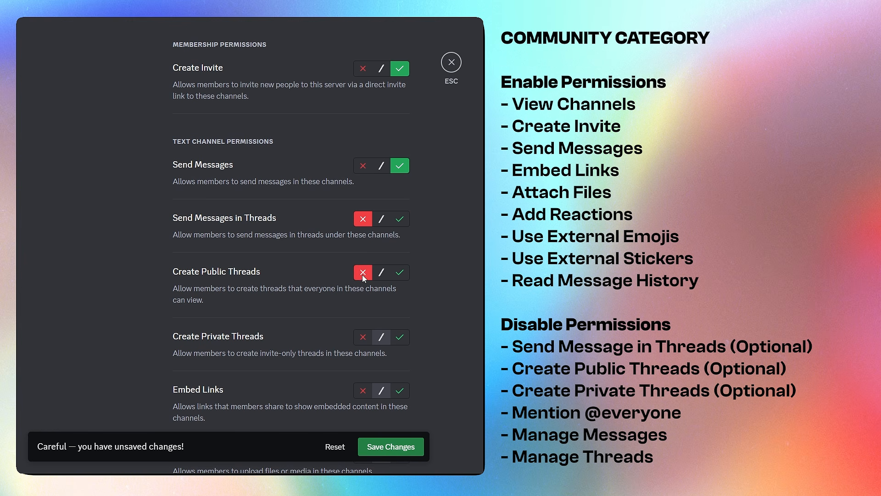
pyautogui.click(363, 336)
# Allow the Members role Embed Links, Attach Files, Add Reactions, Use External Emoji and Use External Stickers in the Community category
pyautogui.scroll(-3, 391, 251)
pyautogui.scroll(-2, 399, 298)
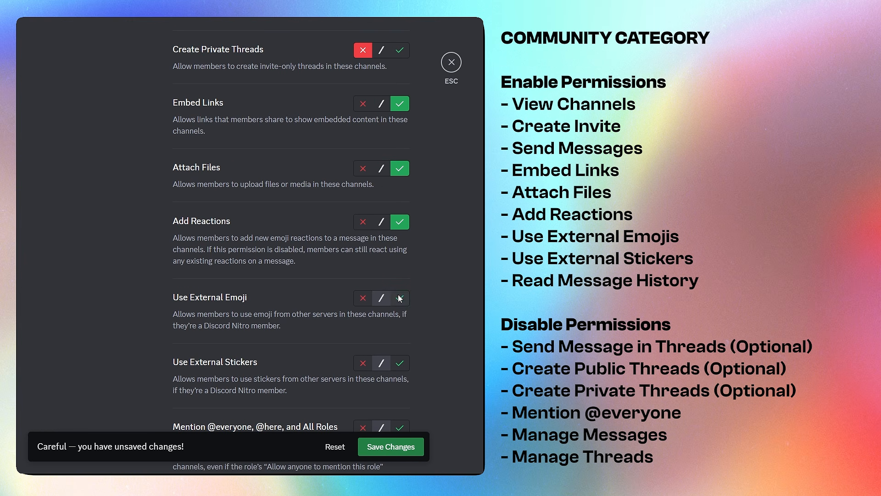
pyautogui.scroll(-2, 401, 363)
pyautogui.click(399, 251)
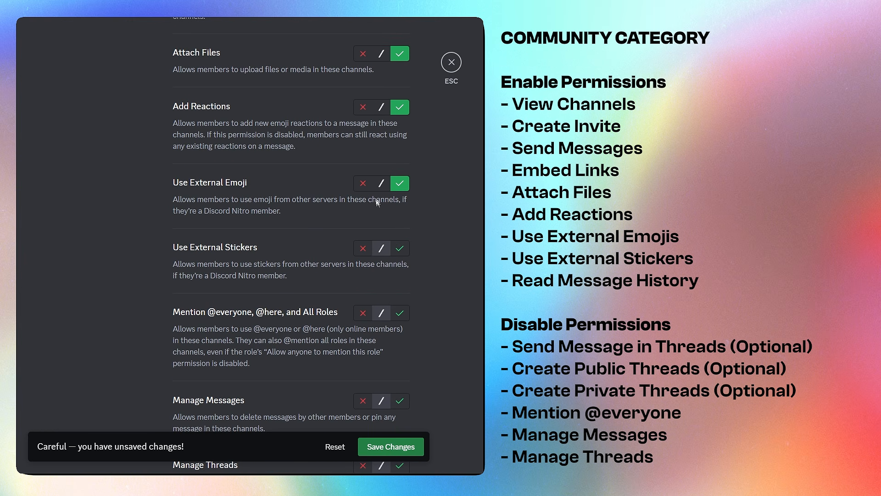
pyautogui.click(399, 250)
# Deny Members mass mentions, Manage Messages, Manage Threads, text-to-speech, voice messages and polls, allow Read Message History, and save the Community category's changes
pyautogui.scroll(-2, 398, 221)
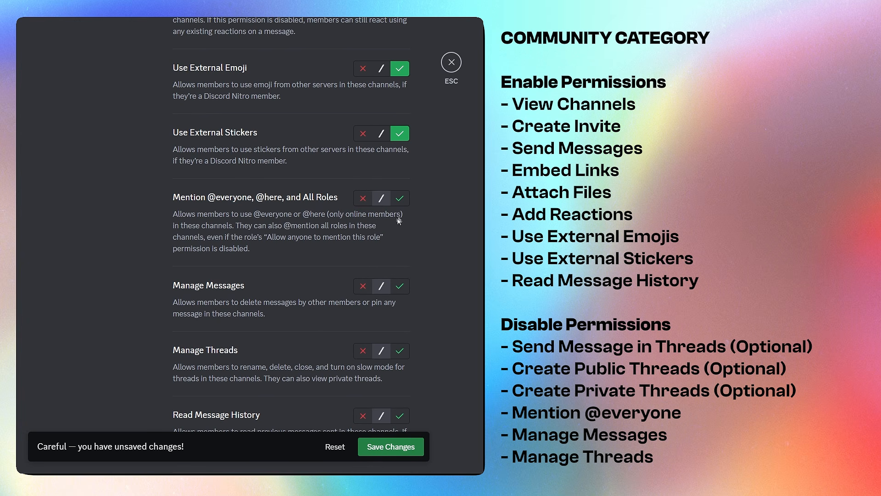
pyautogui.scroll(-3, 371, 266)
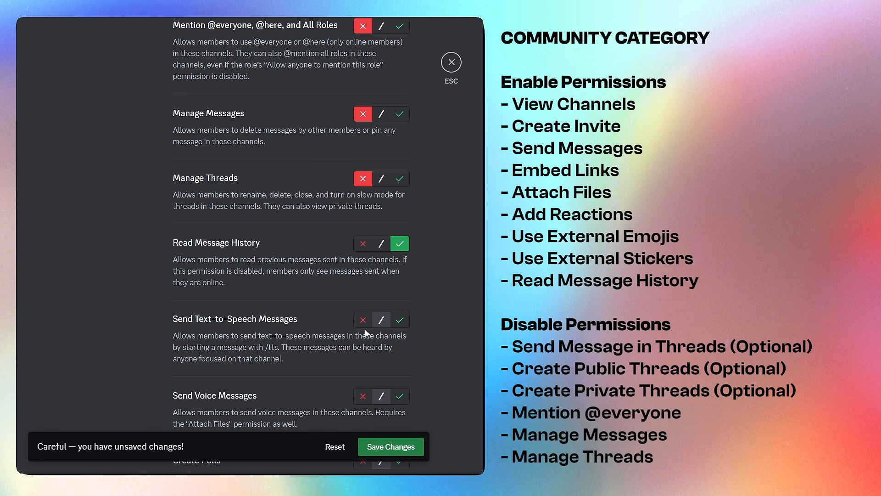
pyautogui.scroll(-1, 366, 332)
pyautogui.click(363, 255)
pyautogui.click(362, 338)
pyautogui.click(363, 403)
pyautogui.scroll(-3, 367, 399)
pyautogui.click(390, 446)
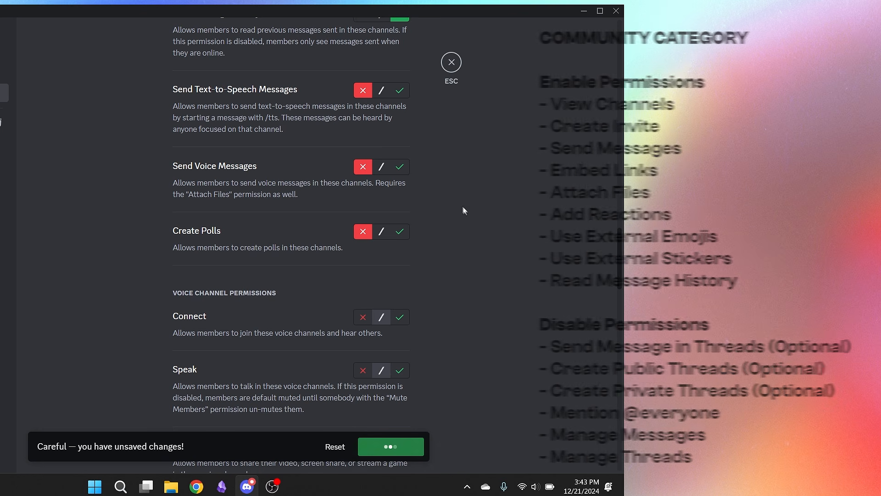
pyautogui.press('Escape')
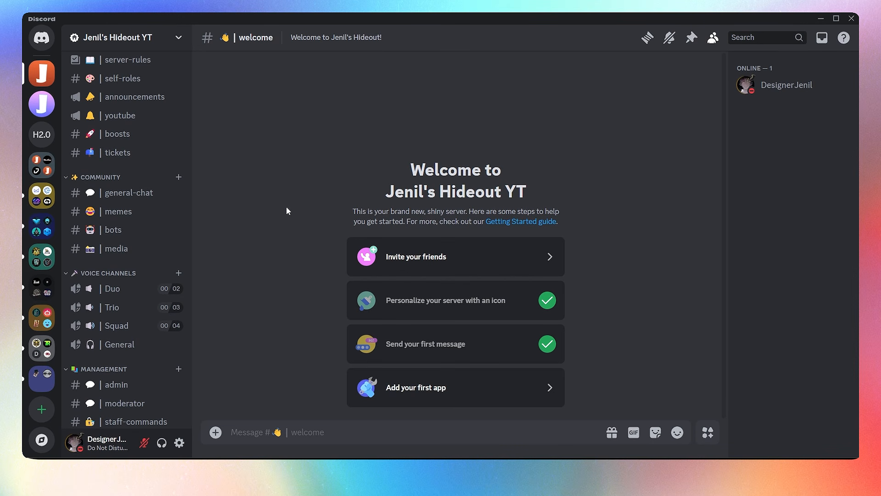
pyautogui.rightClick(109, 273)
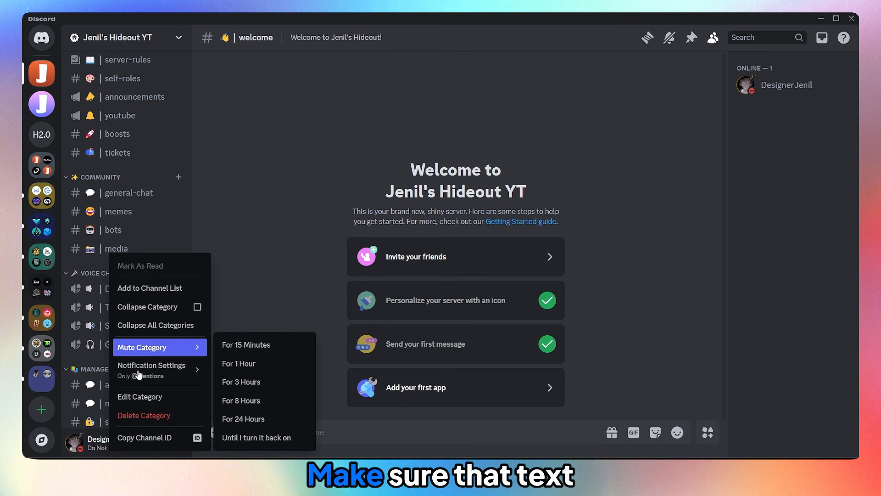
pyautogui.click(139, 396)
pyautogui.click(209, 95)
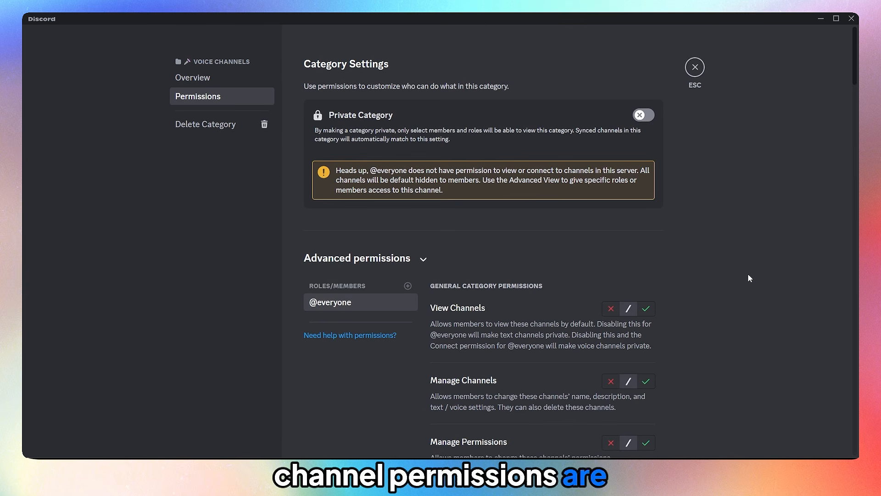
pyautogui.scroll(-5, 748, 274)
pyautogui.scroll(5, 748, 270)
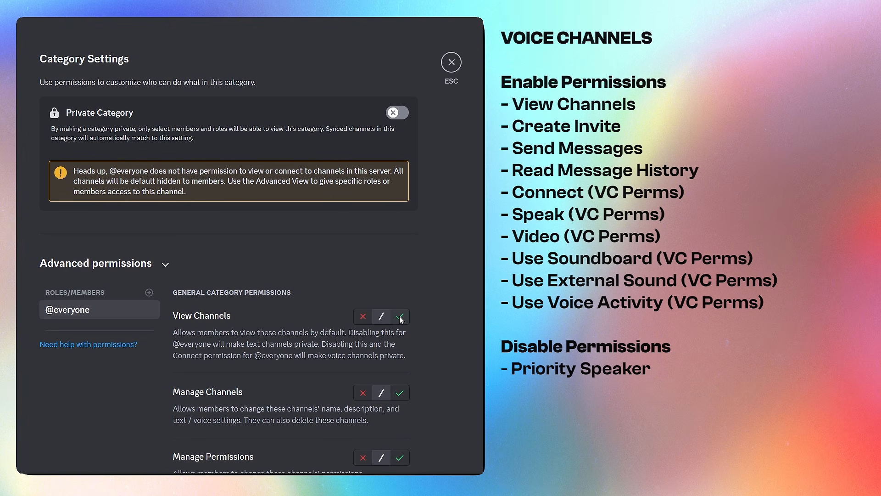
pyautogui.click(645, 308)
pyautogui.scroll(-3, 646, 308)
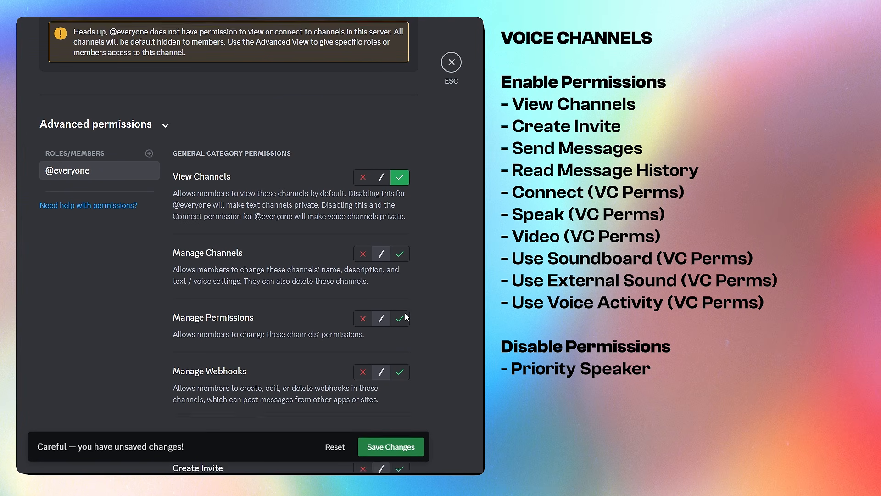
pyautogui.scroll(-1, 406, 316)
pyautogui.click(369, 221)
pyautogui.scroll(-5, 449, 292)
pyautogui.click(400, 205)
pyautogui.scroll(-3, 404, 207)
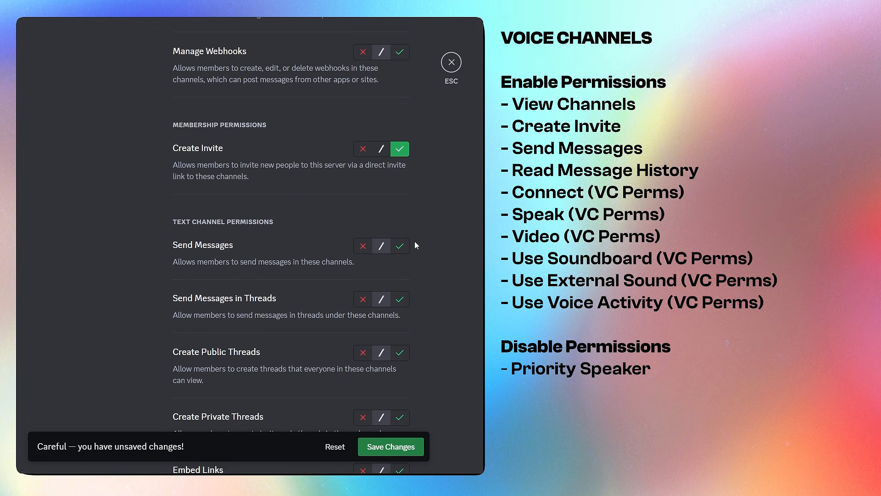
pyautogui.click(397, 189)
pyautogui.scroll(-10, 409, 298)
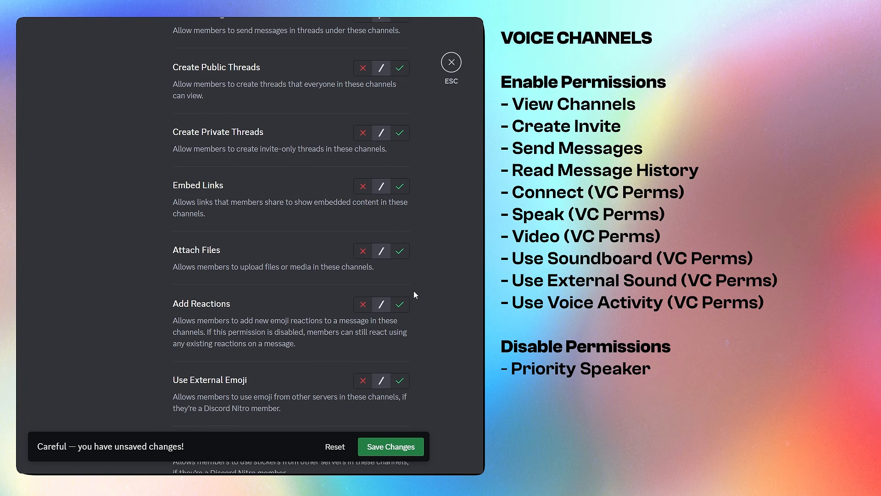
pyautogui.scroll(-10, 471, 327)
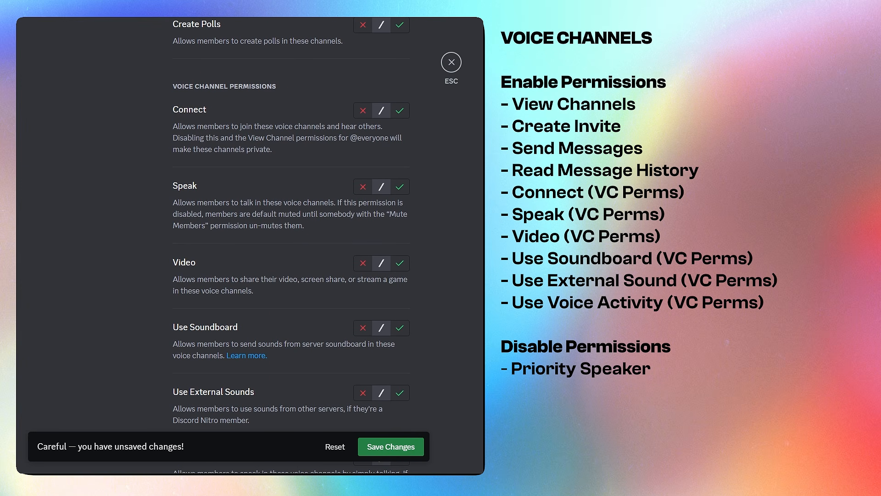
pyautogui.click(400, 111)
pyautogui.click(405, 262)
pyautogui.scroll(-2, 420, 281)
pyautogui.click(402, 213)
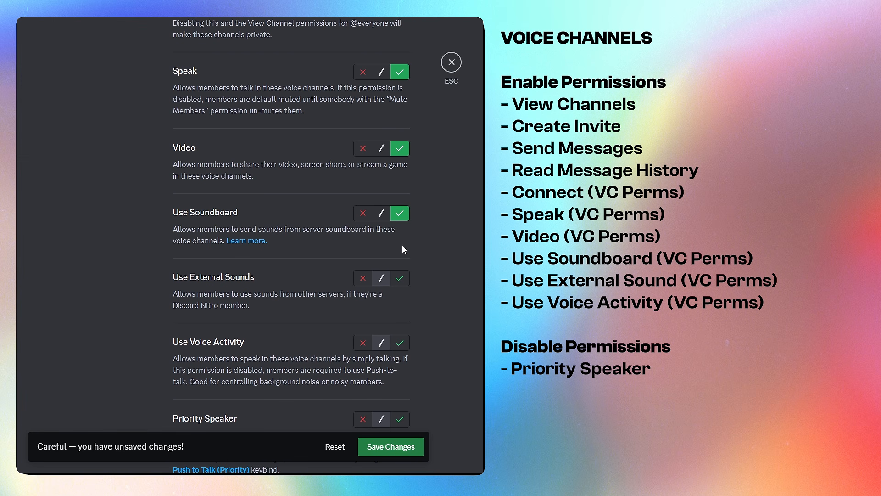
pyautogui.click(400, 349)
pyautogui.scroll(-2, 404, 350)
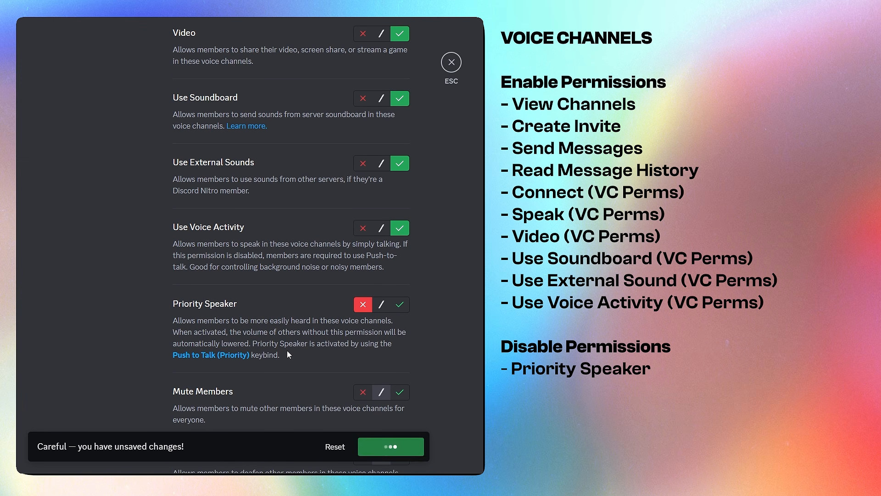
# Add the Members role to the Voice Channels category's advanced permissions
pyautogui.scroll(15, 184, 340)
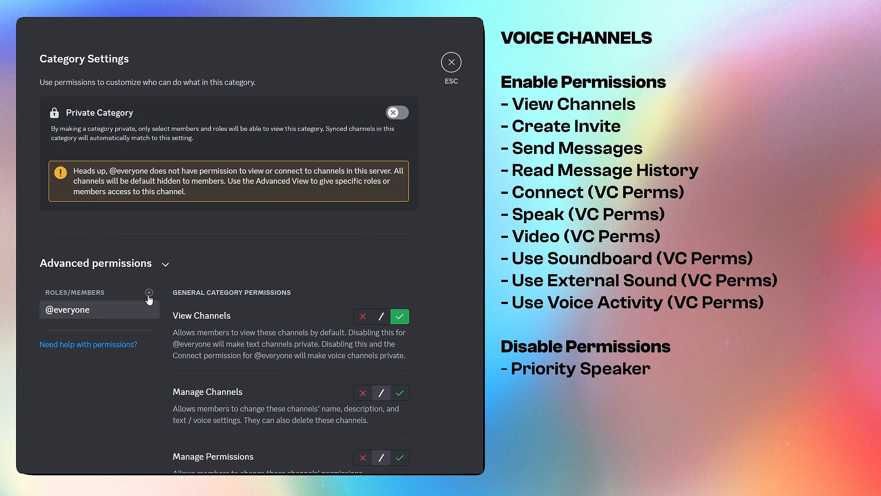
pyautogui.click(149, 294)
pyautogui.write('mem')
pyautogui.click(87, 375)
# Allow the Members role View Channels, Create Invite, Send Messages and Read Message History in the Voice Channels category
pyautogui.click(400, 316)
pyautogui.scroll(-5, 380, 255)
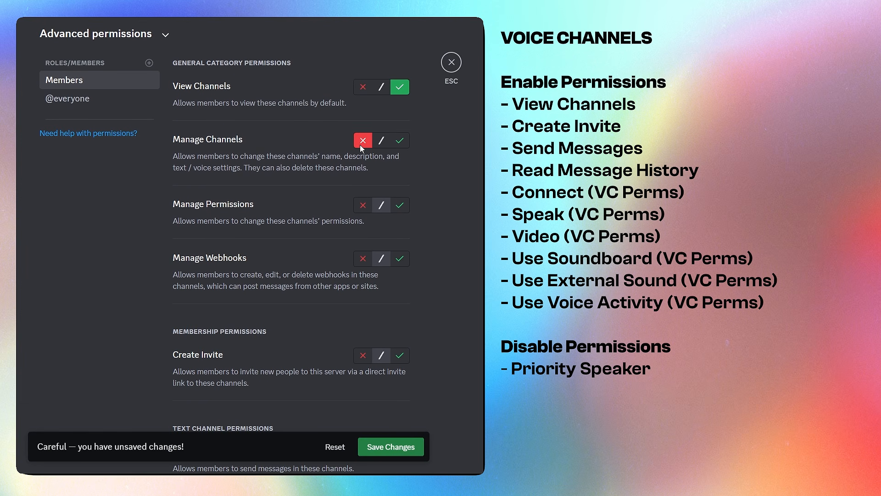
pyautogui.scroll(-3, 369, 273)
pyautogui.click(400, 241)
pyautogui.scroll(-4, 406, 229)
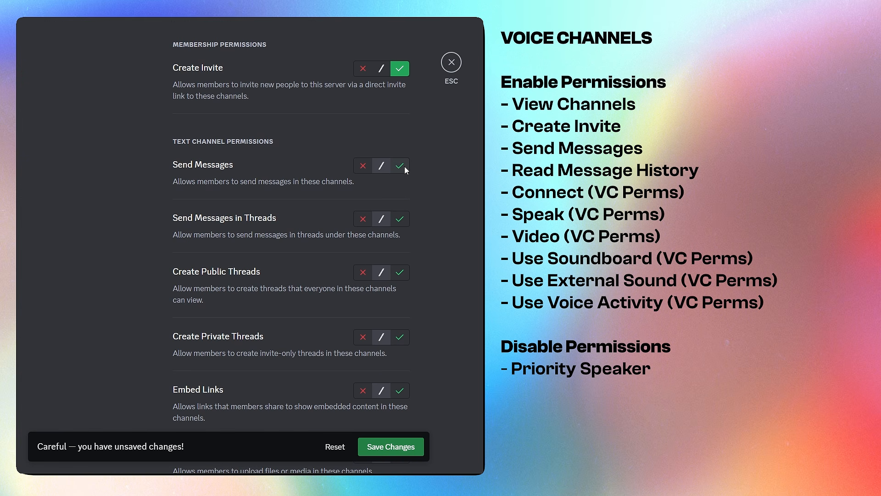
pyautogui.click(399, 165)
pyautogui.scroll(-12, 403, 202)
pyautogui.click(399, 301)
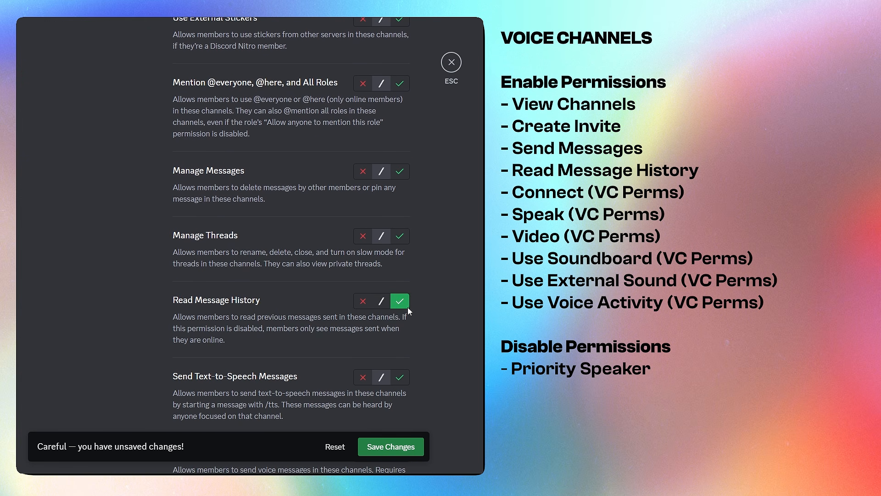
# Allow Members Connect, Speak, Video, Use Soundboard, Use External Sounds and Use Voice Activity, deny Priority Speaker, save, and leave the category settings
pyautogui.scroll(-8, 411, 307)
pyautogui.click(399, 332)
pyautogui.scroll(-3, 404, 303)
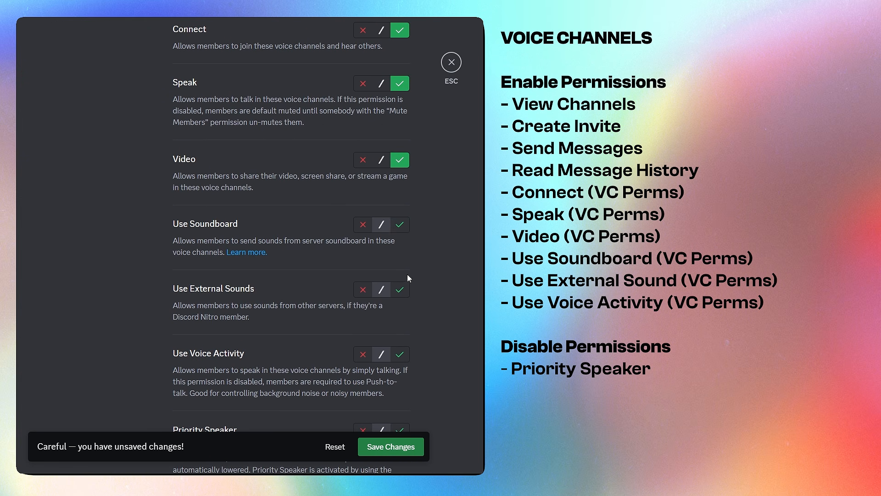
pyautogui.click(400, 224)
pyautogui.scroll(-3, 400, 355)
pyautogui.click(362, 256)
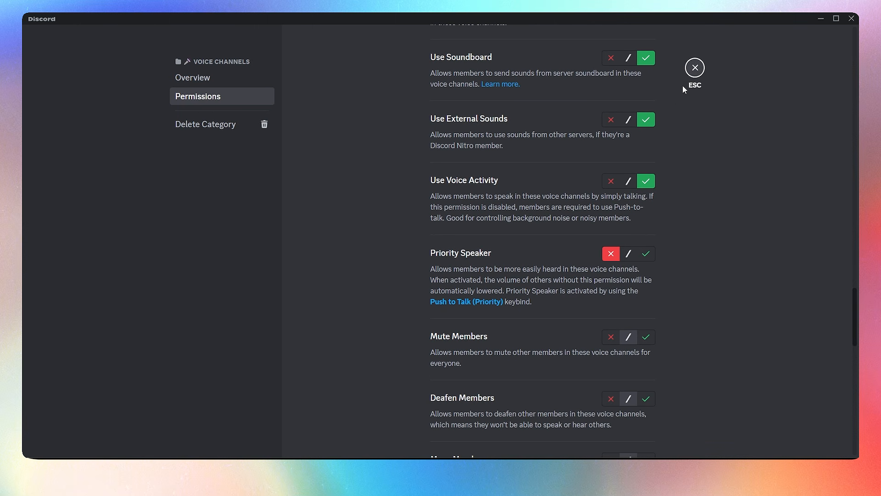
pyautogui.click(694, 68)
pyautogui.scroll(-5, 186, 239)
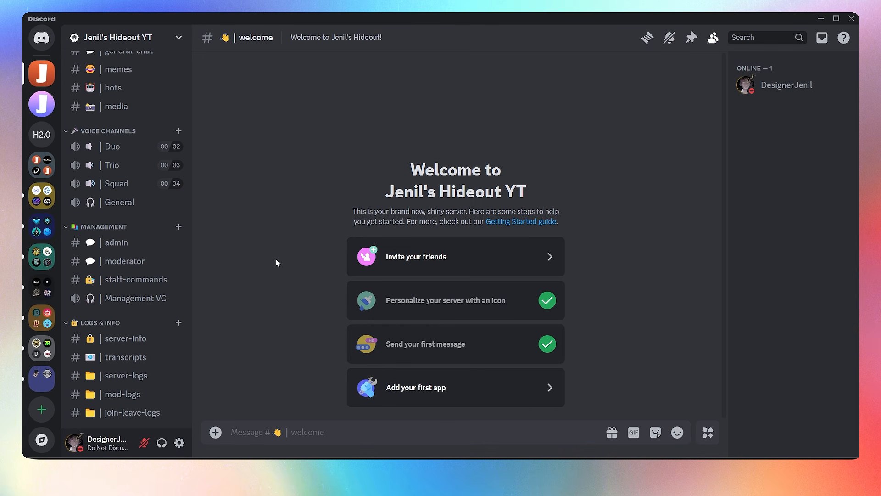
pyautogui.rightClick(122, 231)
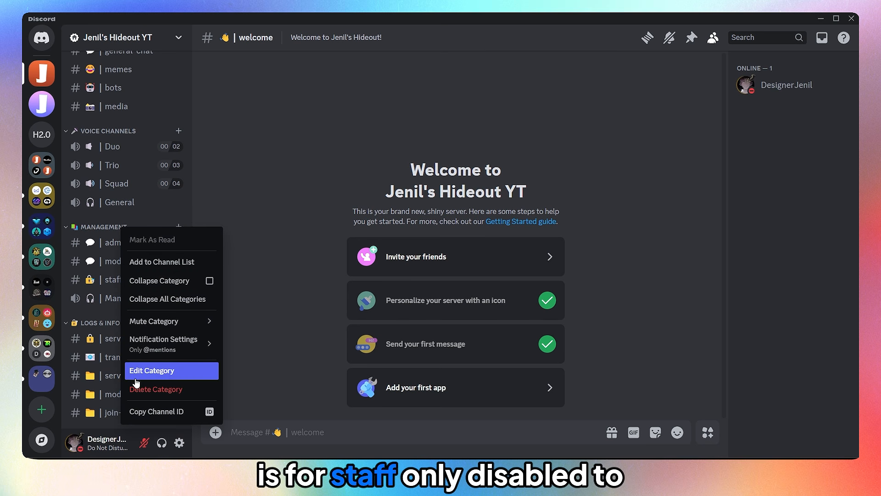
pyautogui.click(151, 369)
pyautogui.click(198, 97)
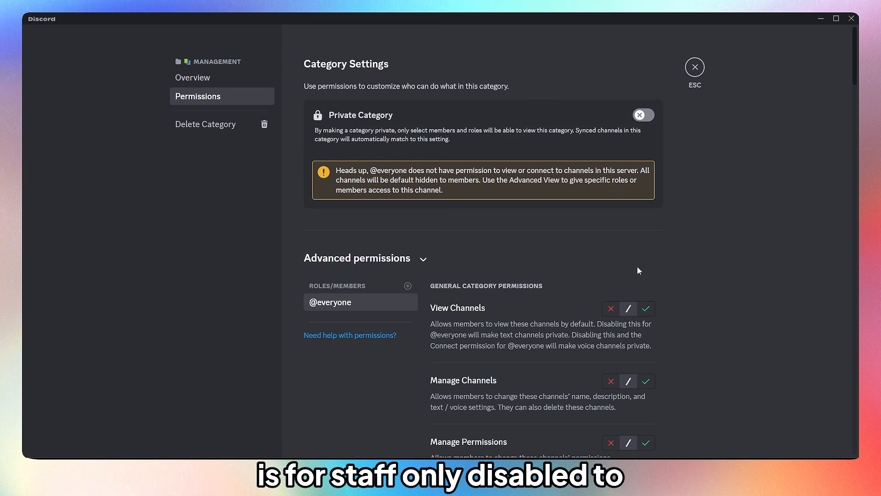
pyautogui.scroll(-3, 637, 266)
pyautogui.click(611, 207)
pyautogui.click(637, 428)
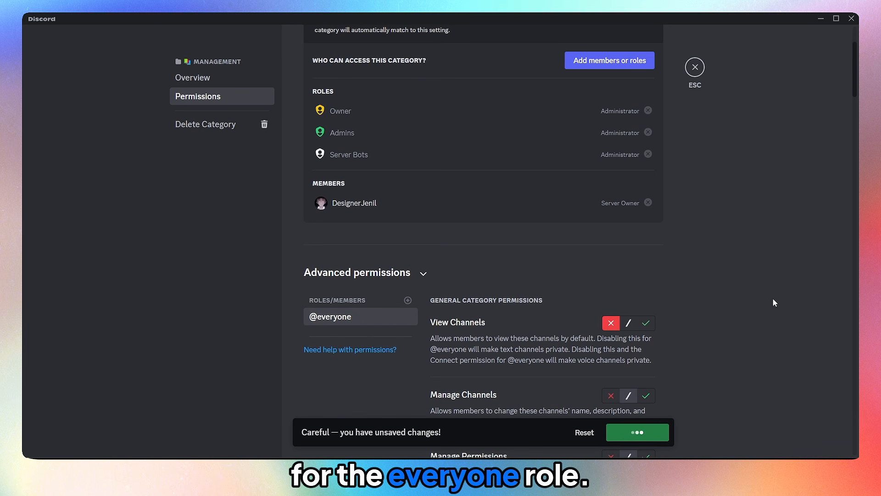
pyautogui.click(694, 68)
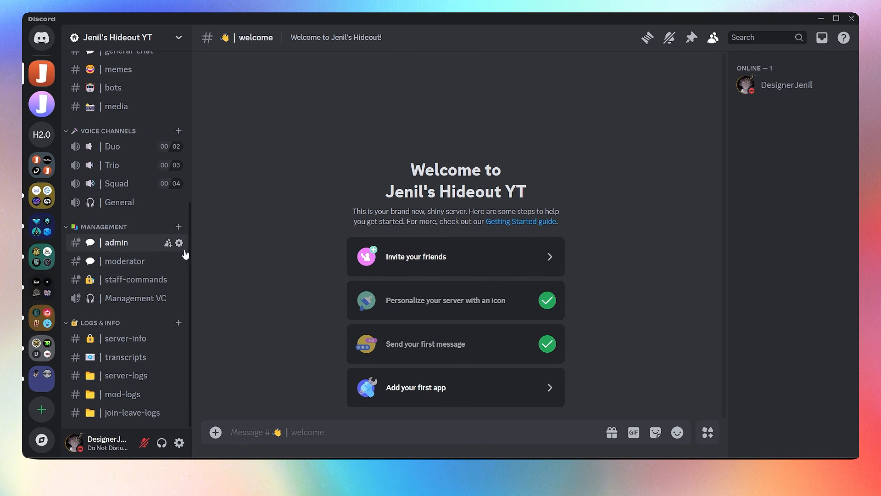
# Add the Admins role to the admin channel's advanced permissions, allow it View Channel, and save the changes
pyautogui.click(179, 243)
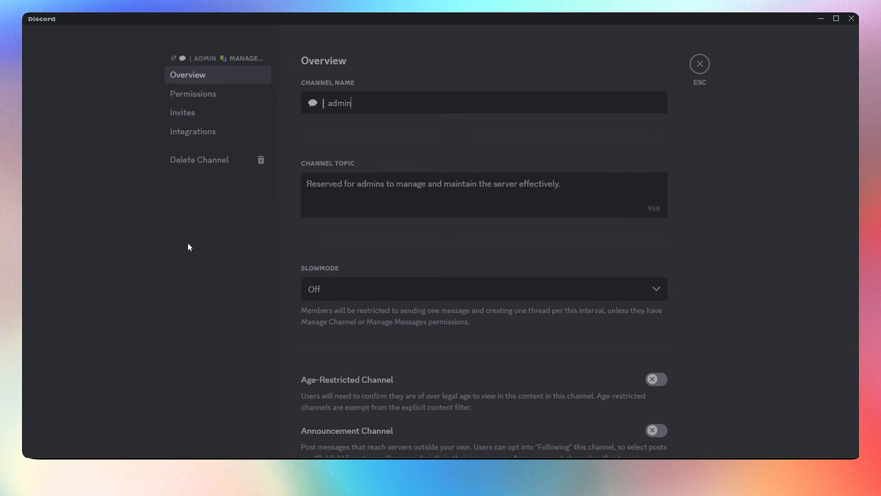
pyautogui.click(215, 97)
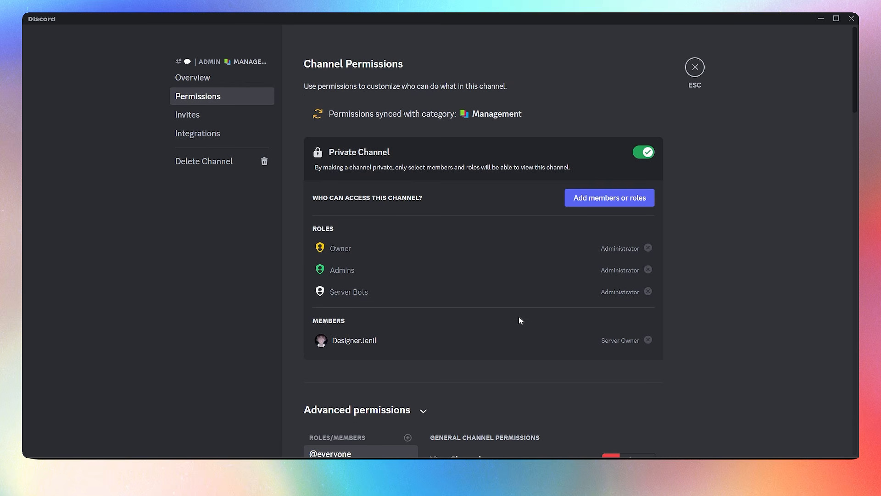
pyautogui.scroll(-6, 780, 321)
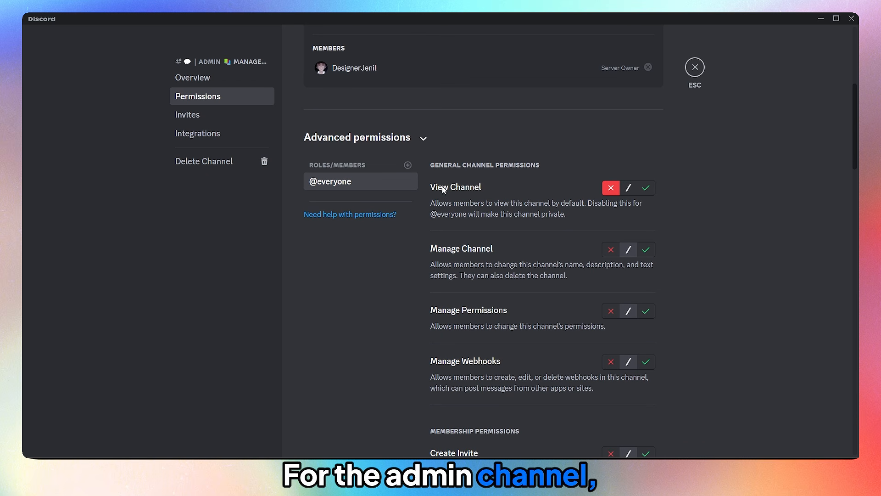
pyautogui.click(408, 165)
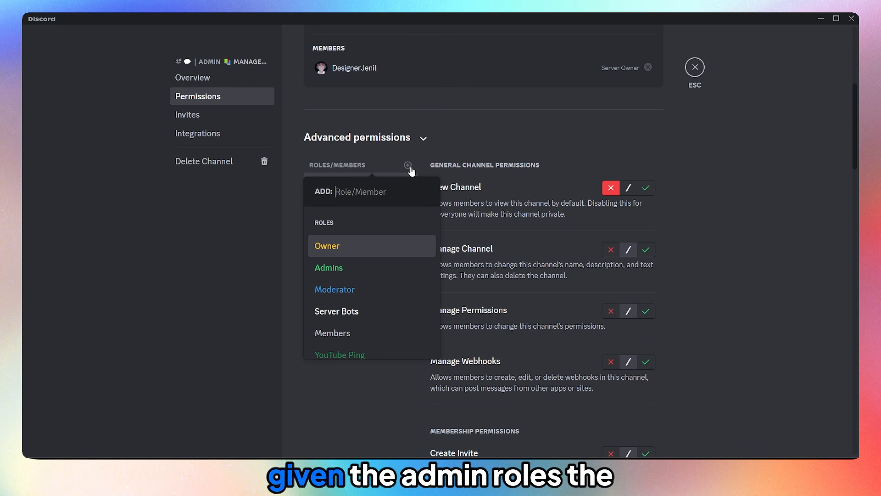
pyautogui.click(362, 270)
pyautogui.click(645, 189)
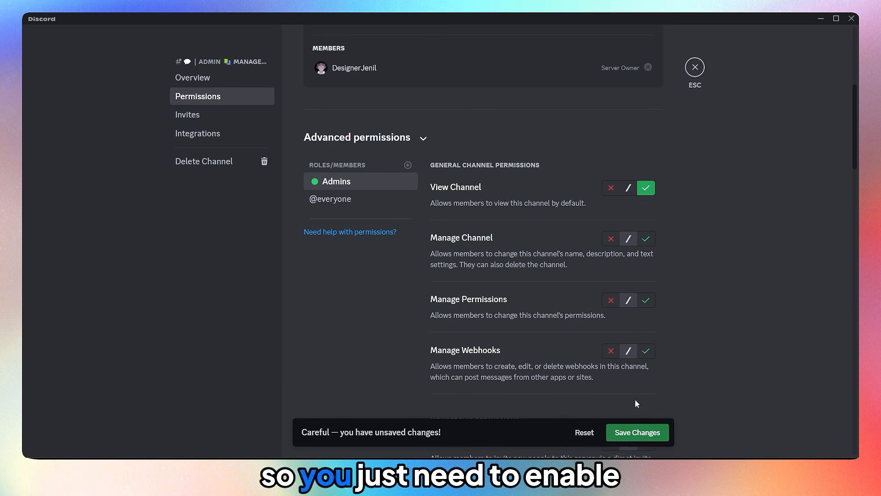
pyautogui.click(634, 433)
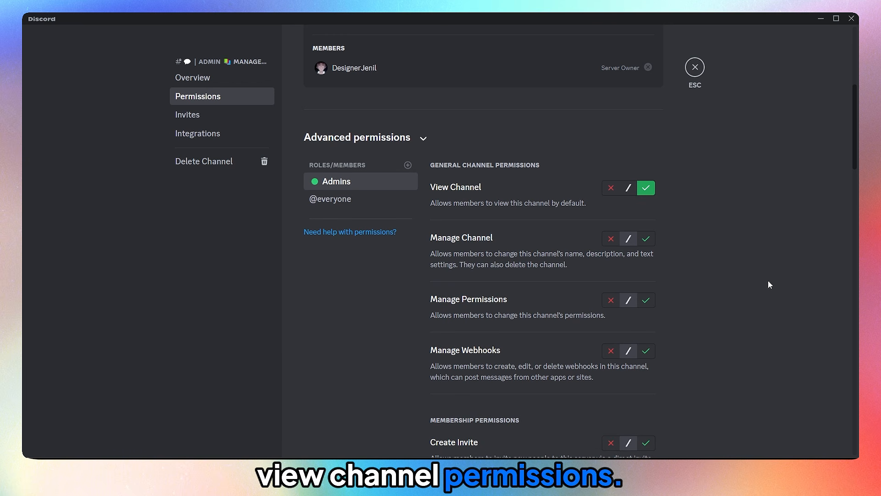
pyautogui.click(696, 76)
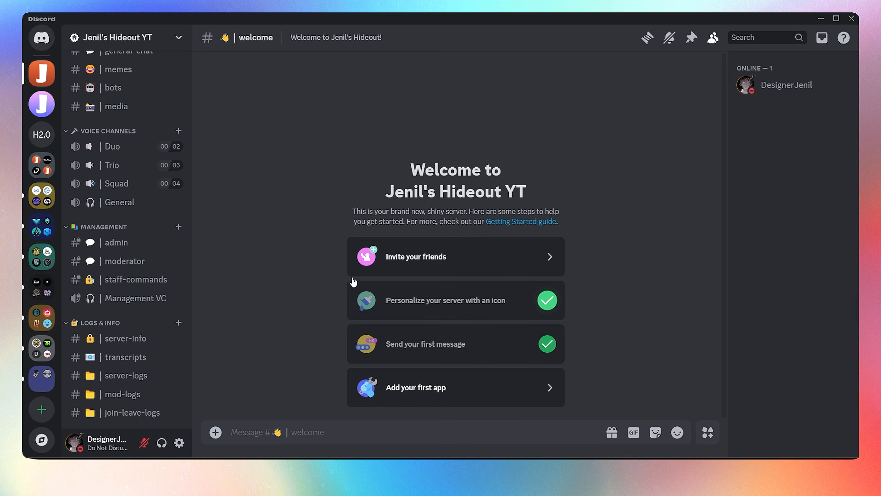
# Add the Moderator role to the advanced permissions of the moderator channel
pyautogui.click(178, 261)
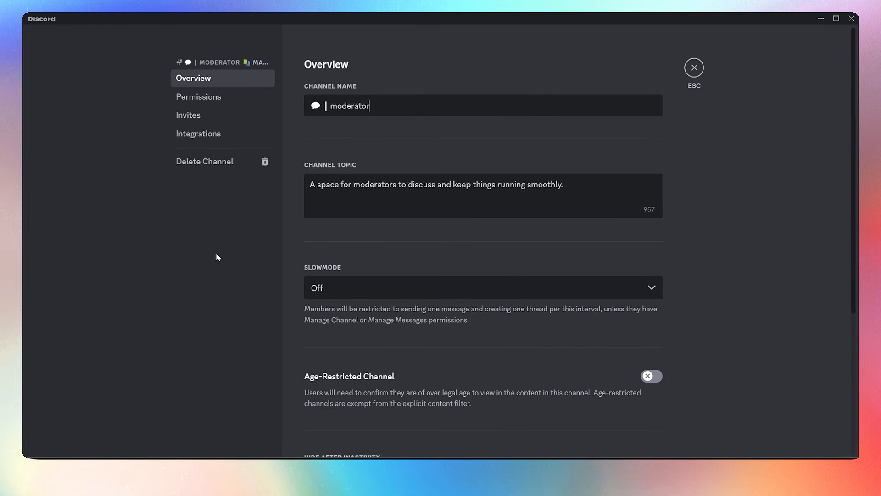
pyautogui.click(206, 96)
pyautogui.scroll(-4, 613, 228)
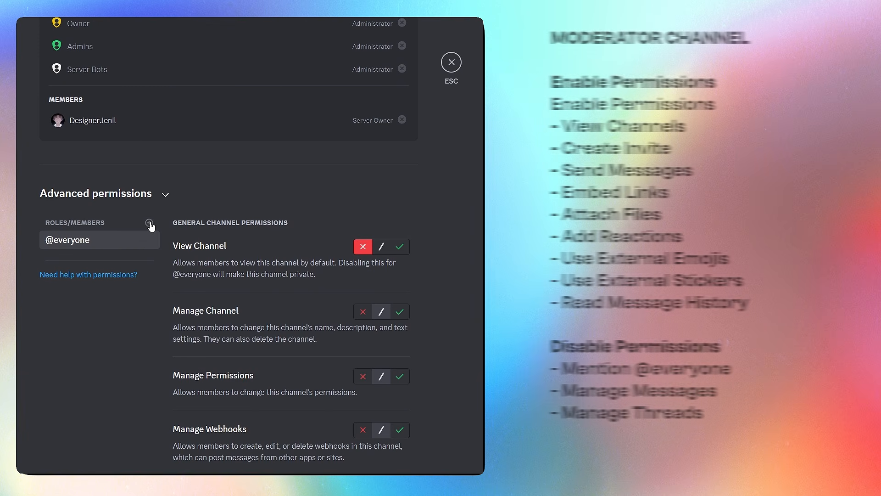
pyautogui.click(408, 220)
pyautogui.click(72, 353)
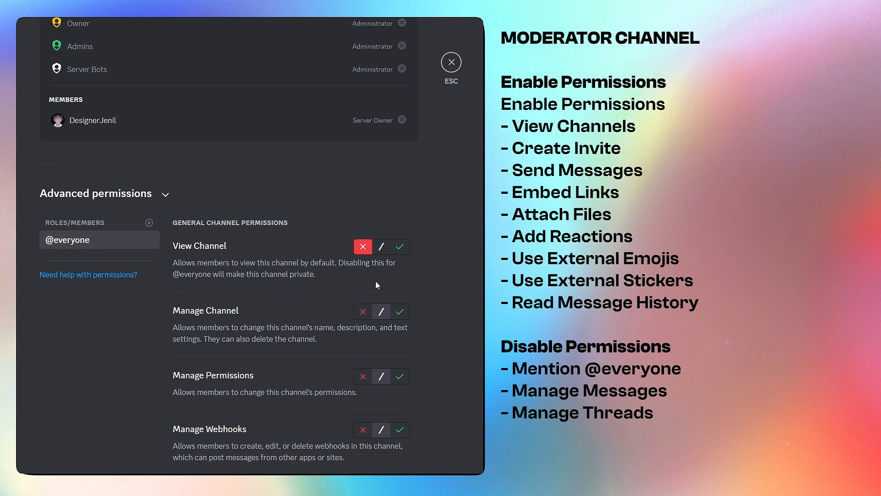
# Allow the Moderator role View Channel, Create Invite and Send Messages in the moderator channel
pyautogui.click(400, 247)
pyautogui.scroll(-4, 400, 257)
pyautogui.click(403, 312)
pyautogui.scroll(-3, 401, 298)
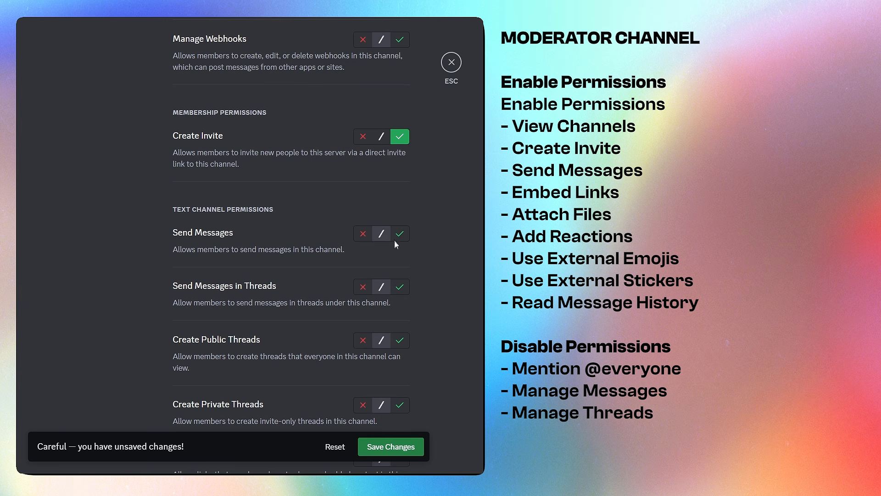
pyautogui.click(397, 236)
# Allow Moderator Embed Links, Attach Files, Add Reactions, Use External Emoji and Use External Stickers in the moderator channel
pyautogui.scroll(-4, 402, 320)
pyautogui.click(399, 289)
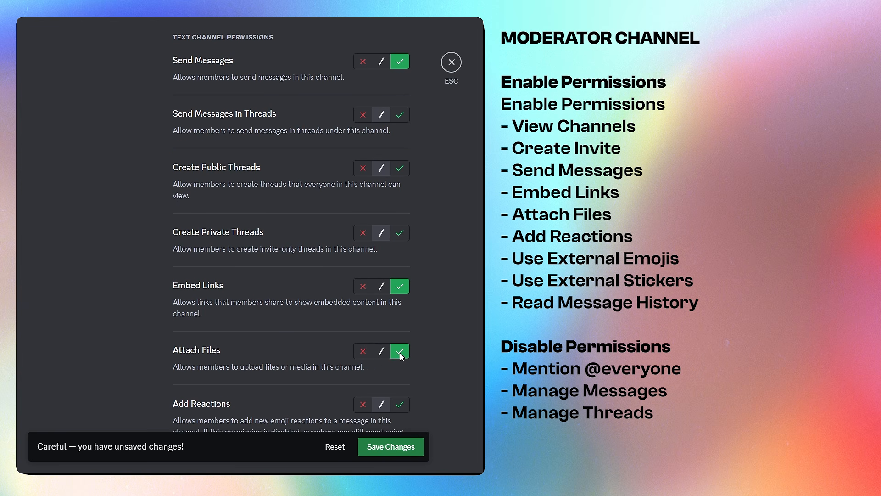
pyautogui.scroll(-3, 402, 331)
pyautogui.scroll(-3, 400, 358)
pyautogui.click(402, 261)
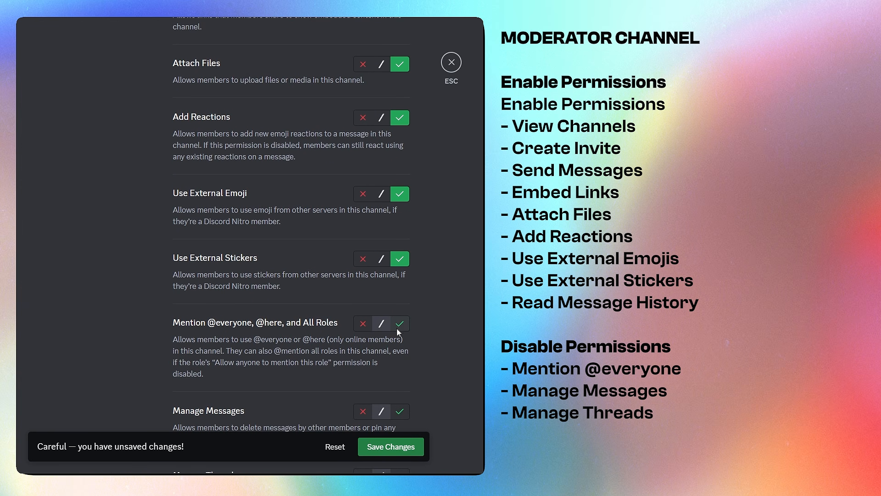
pyautogui.click(362, 324)
pyautogui.scroll(-3, 361, 321)
pyautogui.click(362, 240)
pyautogui.click(363, 304)
# Allow Moderator Read Message History, save the changes, and leave the moderator channel's settings
pyautogui.scroll(-3, 393, 334)
pyautogui.click(399, 253)
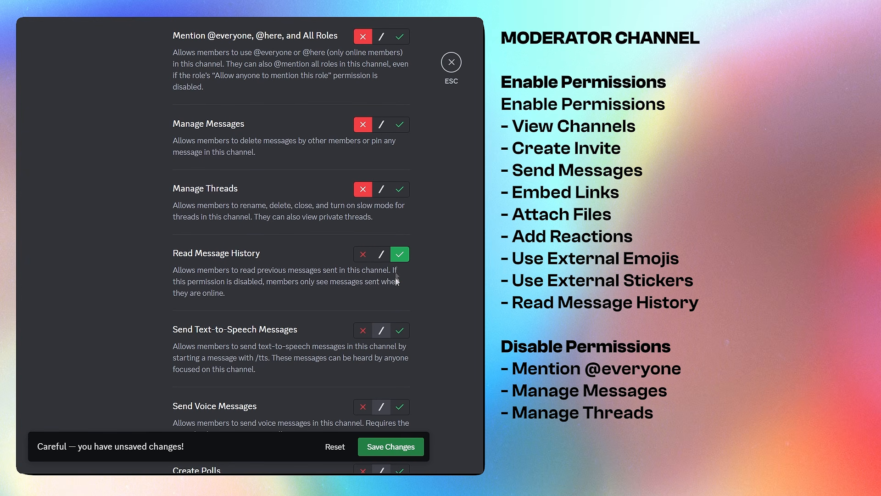
pyautogui.scroll(-2, 417, 318)
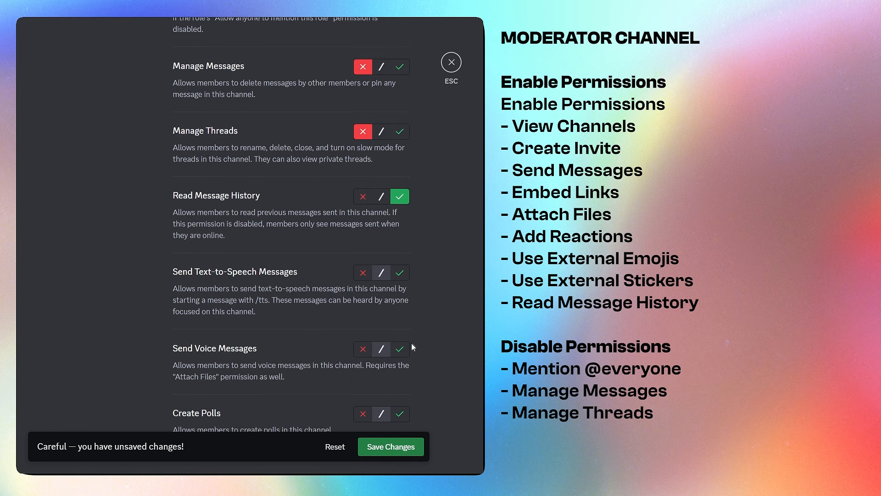
pyautogui.scroll(-4, 411, 342)
pyautogui.click(392, 445)
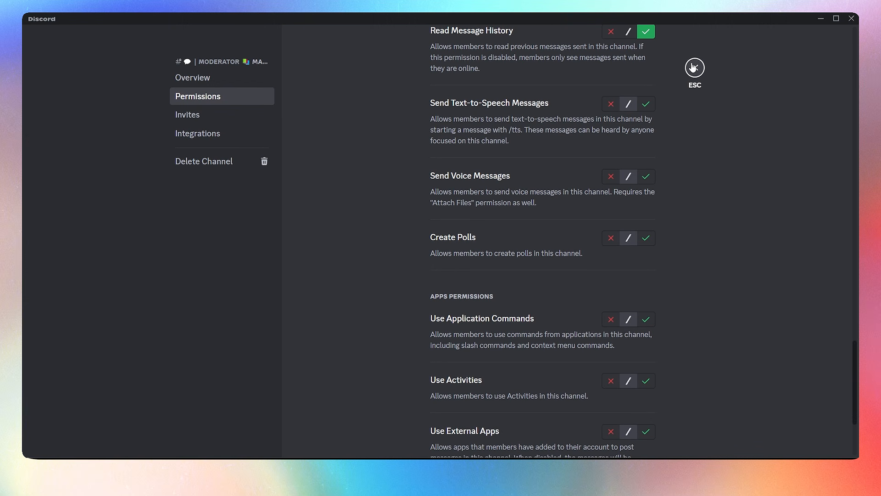
pyautogui.click(622, 59)
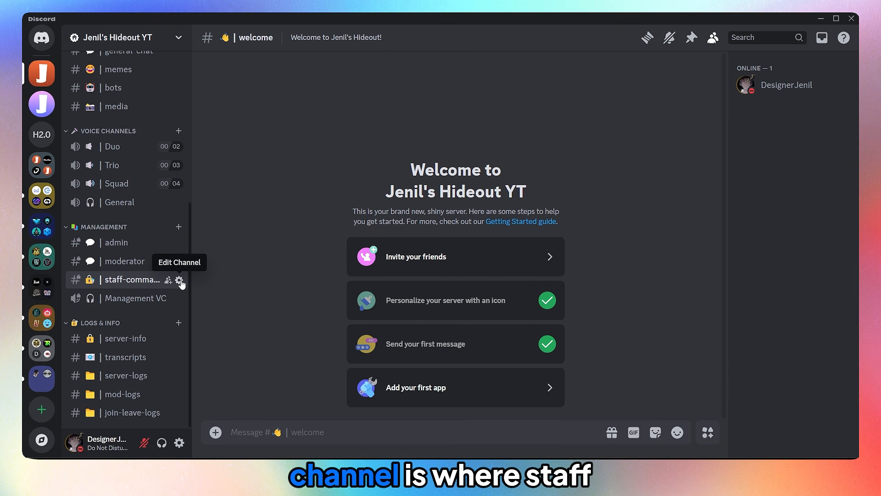
# Add the Admins and Moderator roles to the advanced permissions of the staff-commands channel
pyautogui.click(179, 278)
pyautogui.click(212, 105)
pyautogui.scroll(-5, 538, 251)
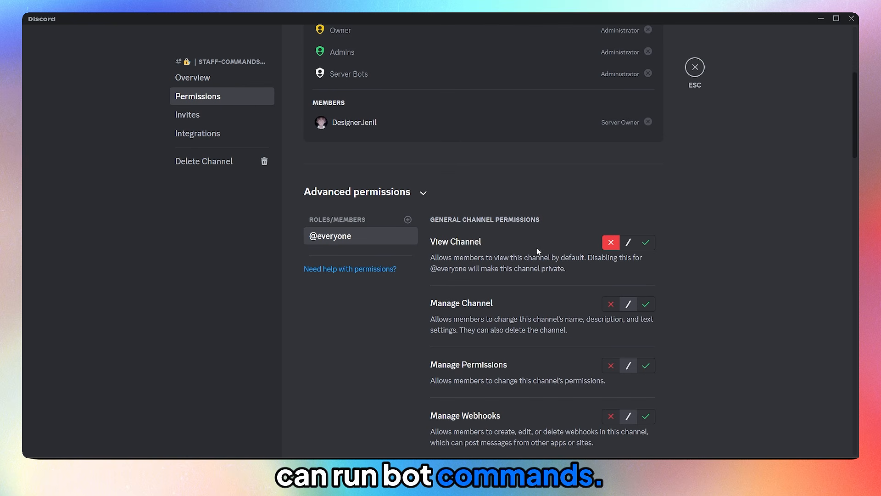
pyautogui.click(408, 219)
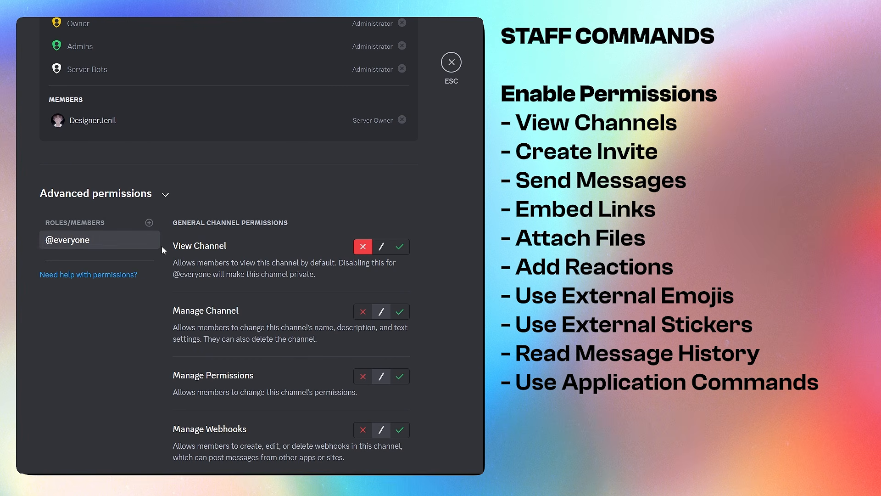
pyautogui.click(408, 219)
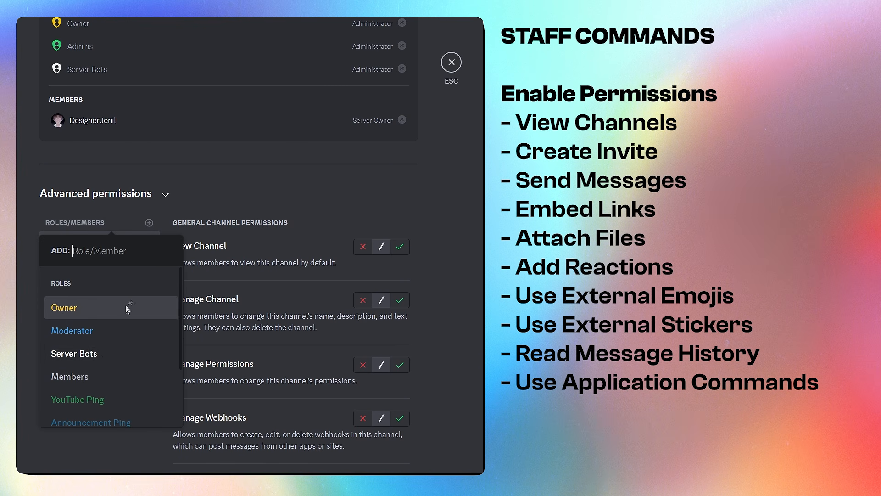
pyautogui.click(73, 331)
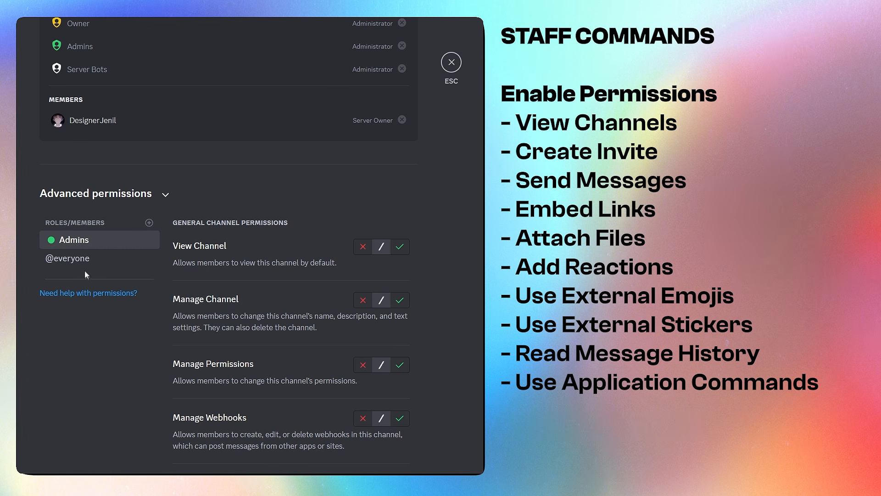
# Allow the Moderator role View Channel, Create Invite and Send Messages in the staff-commands channel
pyautogui.click(399, 246)
pyautogui.scroll(-3, 403, 285)
pyautogui.scroll(-4, 388, 257)
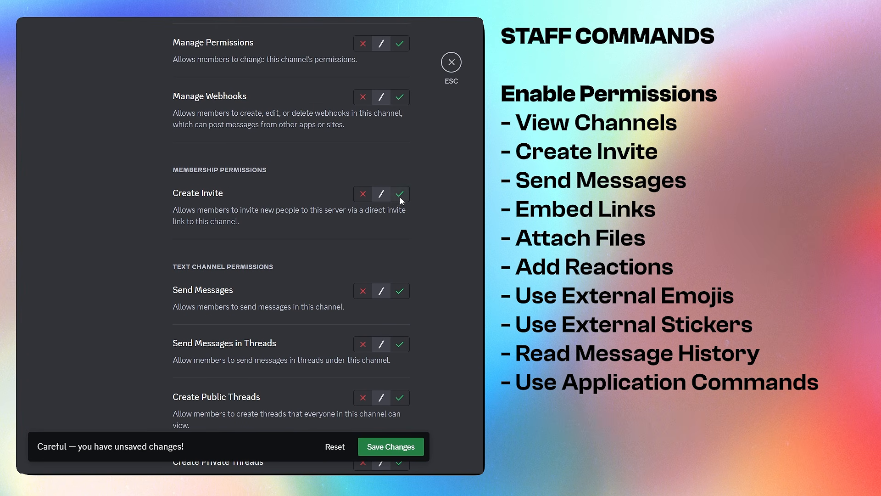
pyautogui.click(400, 194)
pyautogui.click(399, 290)
# Allow Moderator Embed Links, Attach Files, Add Reactions, Use External Emoji and Use External Stickers in the staff-commands channel
pyautogui.scroll(-6, 399, 293)
pyautogui.click(399, 228)
pyautogui.click(399, 293)
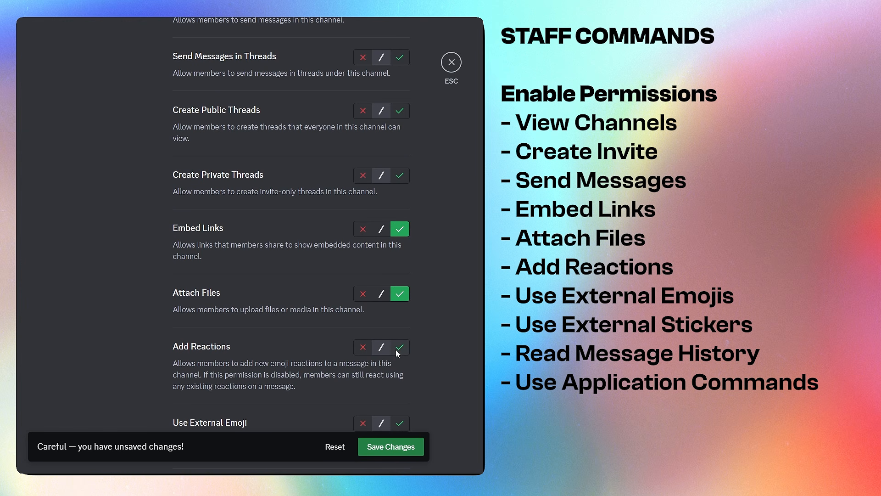
pyautogui.click(399, 349)
pyautogui.scroll(-3, 398, 321)
pyautogui.click(399, 307)
pyautogui.click(399, 374)
# Allow Moderator Read Message History and Use Application Commands in the staff-commands channel, and save the changes
pyautogui.scroll(-8, 400, 321)
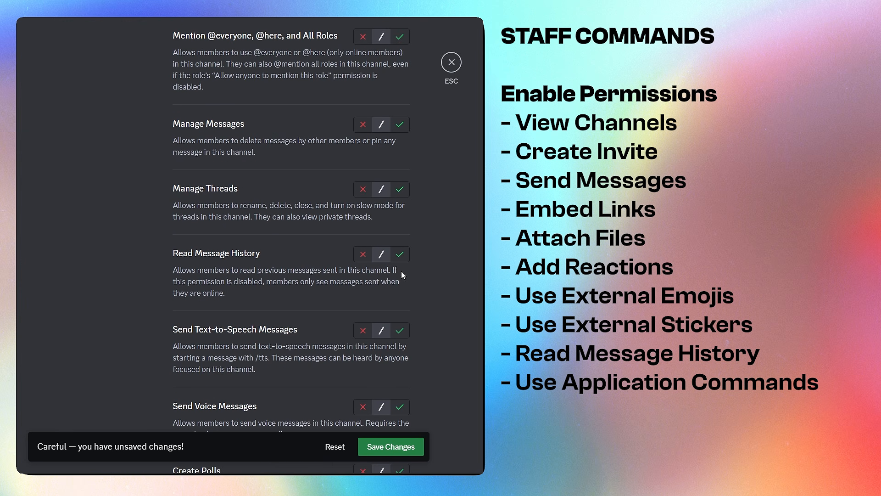
pyautogui.click(400, 254)
pyautogui.scroll(-8, 403, 298)
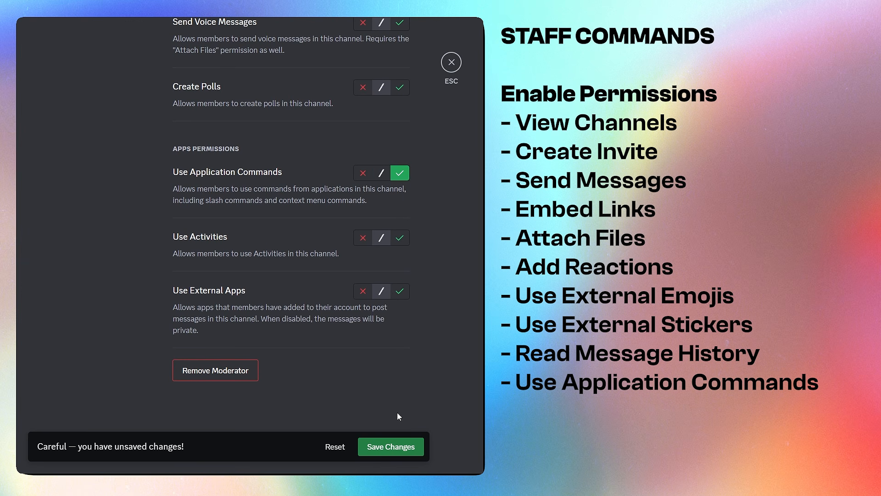
pyautogui.click(392, 446)
# Allow the Admins role View Channel, Create Invite and Send Messages in the staff-commands channel
pyautogui.scroll(15, 440, 397)
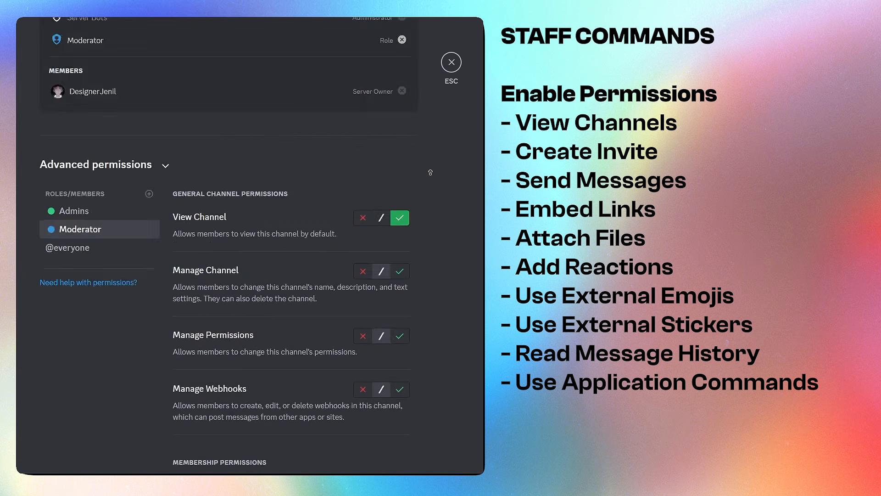
pyautogui.scroll(-5, 423, 252)
pyautogui.click(106, 270)
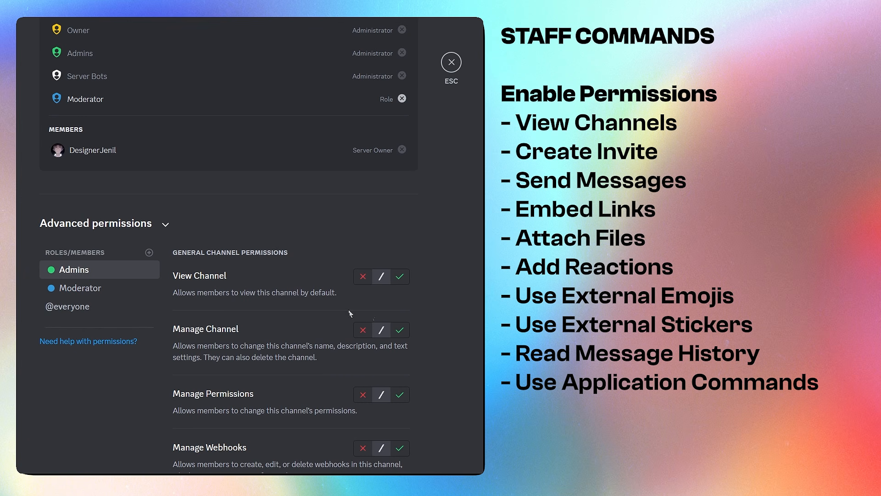
pyautogui.click(399, 275)
pyautogui.scroll(-7, 399, 257)
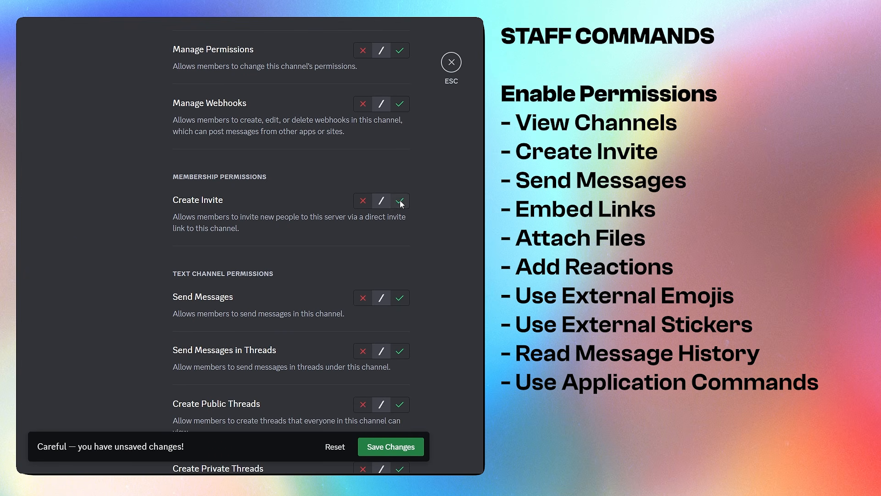
pyautogui.click(400, 201)
pyautogui.scroll(-2, 455, 275)
pyautogui.click(399, 183)
# Allow the Admins role Embed Links, Attach Files and Add Reactions in the staff-commands channel
pyautogui.scroll(-3, 399, 239)
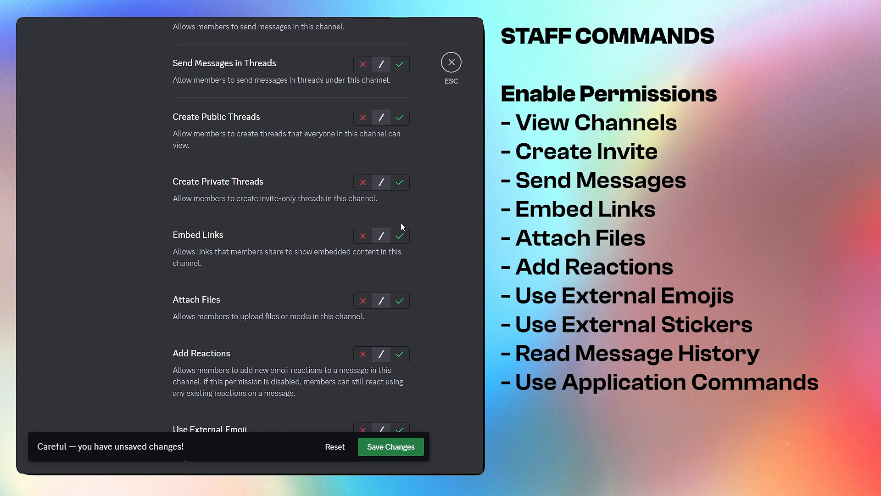
pyautogui.click(400, 236)
pyautogui.click(400, 300)
pyautogui.click(399, 354)
# Allow Admins Use External Emoji, Use External Stickers and Read Message History in the staff-commands channel
pyautogui.scroll(-4, 401, 206)
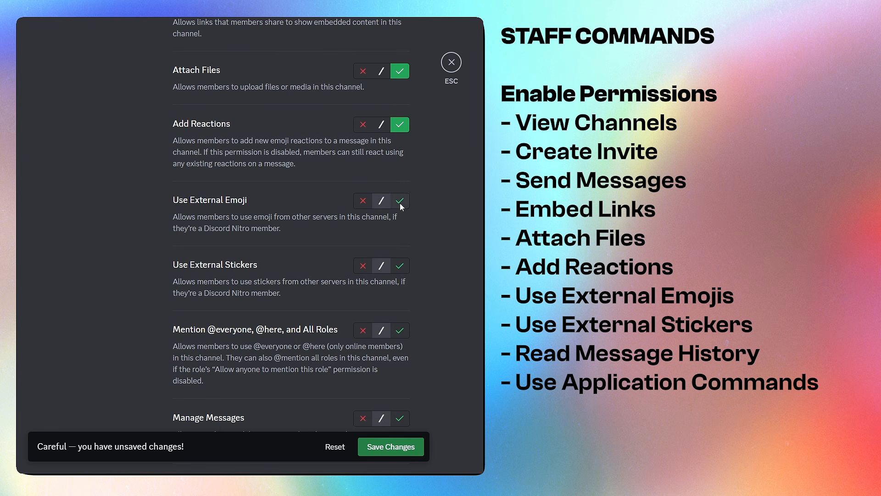
pyautogui.scroll(-5, 407, 275)
pyautogui.click(400, 261)
pyautogui.scroll(-7, 413, 285)
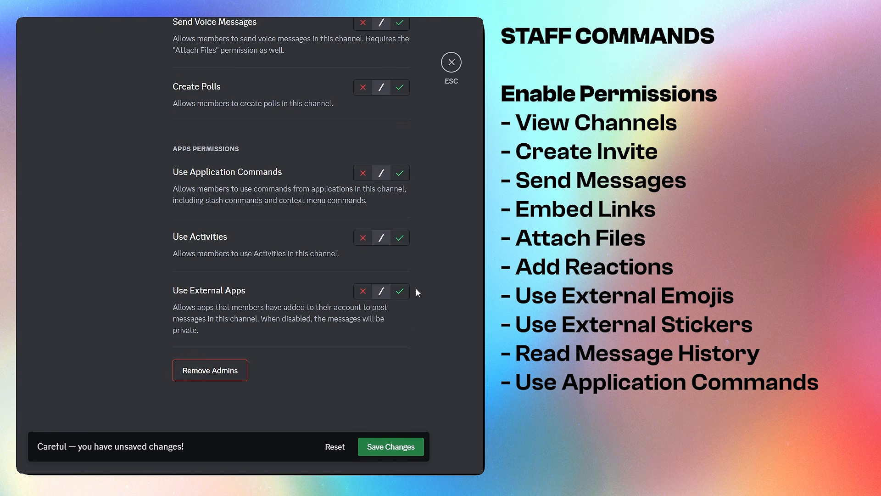
# Allow Use Application Commands for Admins in the staff-commands channel, save the changes and close the channel settings
pyautogui.click(400, 173)
pyautogui.click(399, 446)
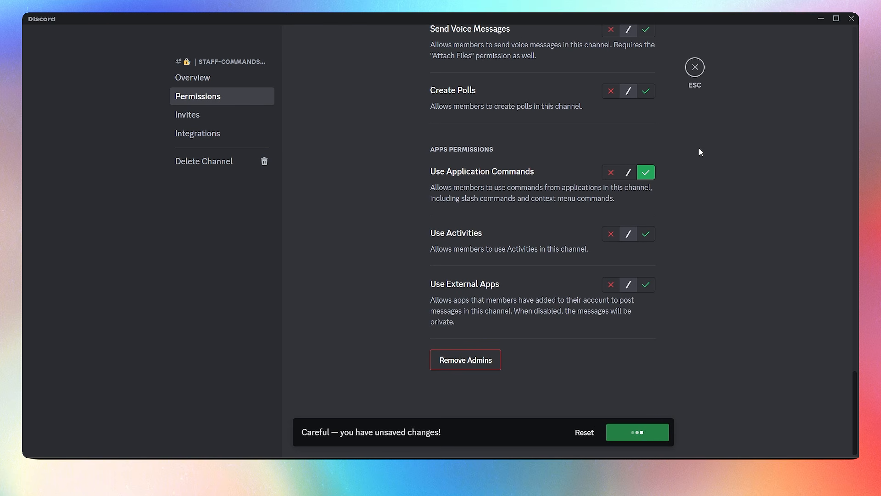
pyautogui.click(695, 68)
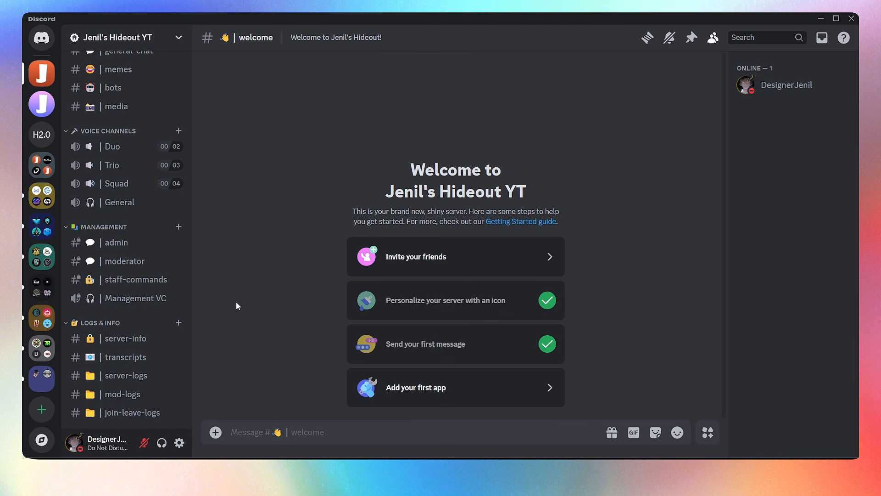
# Add the Admins and Moderator roles to the advanced permissions of the Management VC channel
pyautogui.click(179, 301)
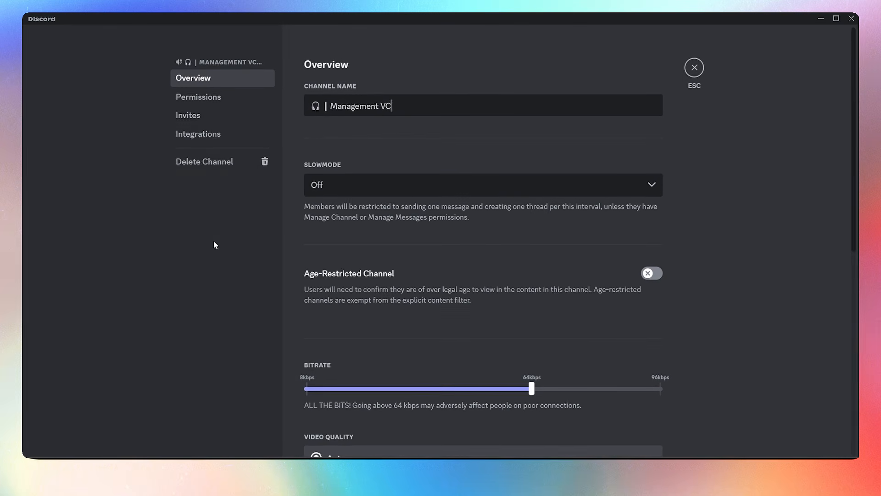
pyautogui.click(207, 95)
pyautogui.scroll(-3, 789, 250)
pyautogui.click(408, 151)
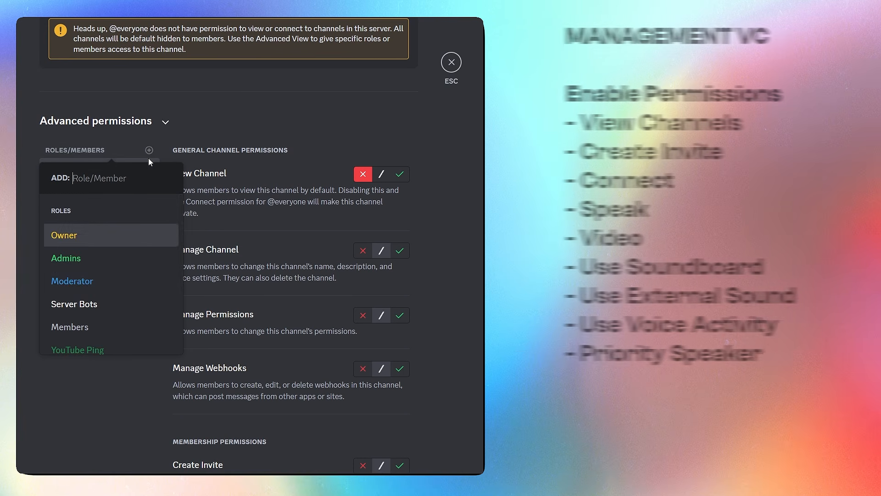
pyautogui.click(407, 232)
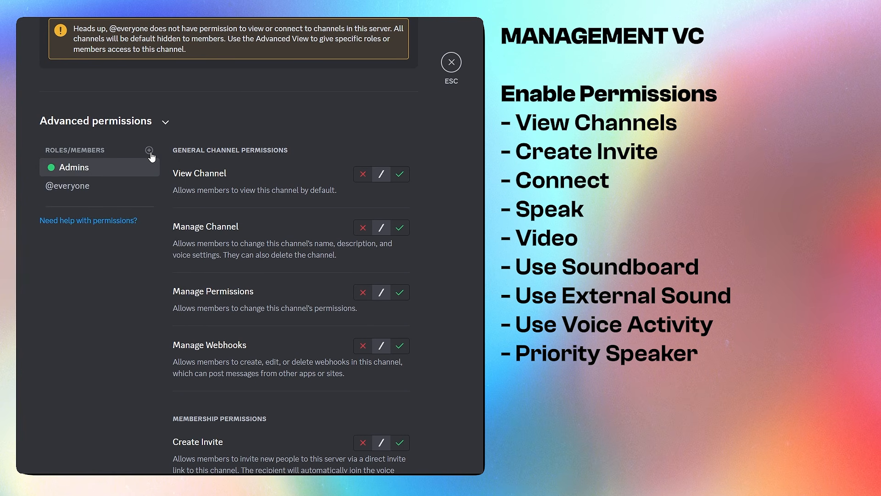
pyautogui.click(150, 151)
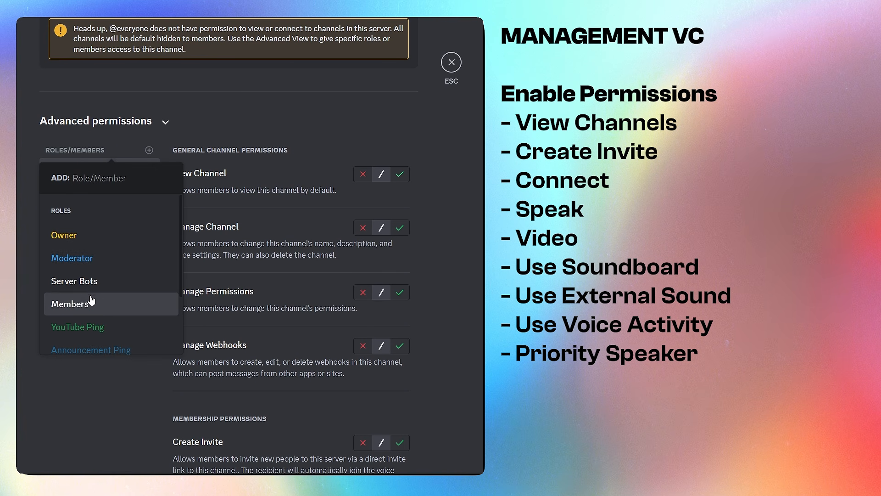
pyautogui.click(73, 257)
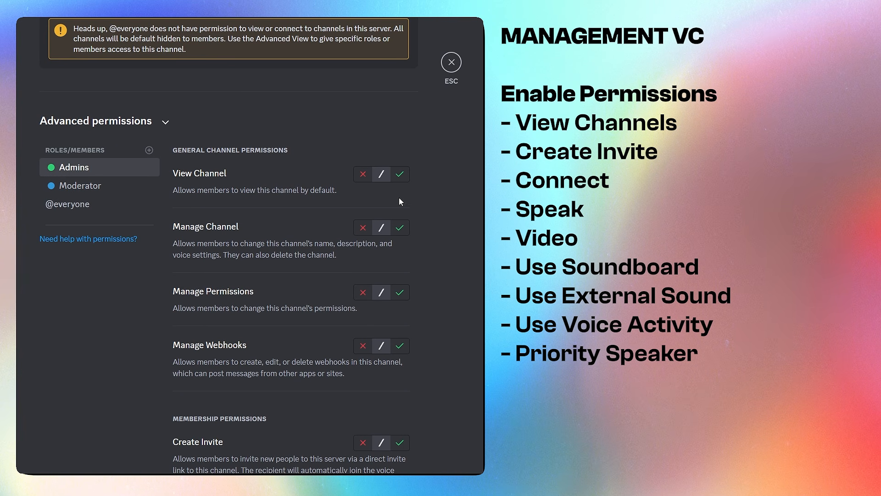
# Allow View Channel for Admins, and allow View Channel and Create Invite for Moderator in Management VC
pyautogui.click(399, 174)
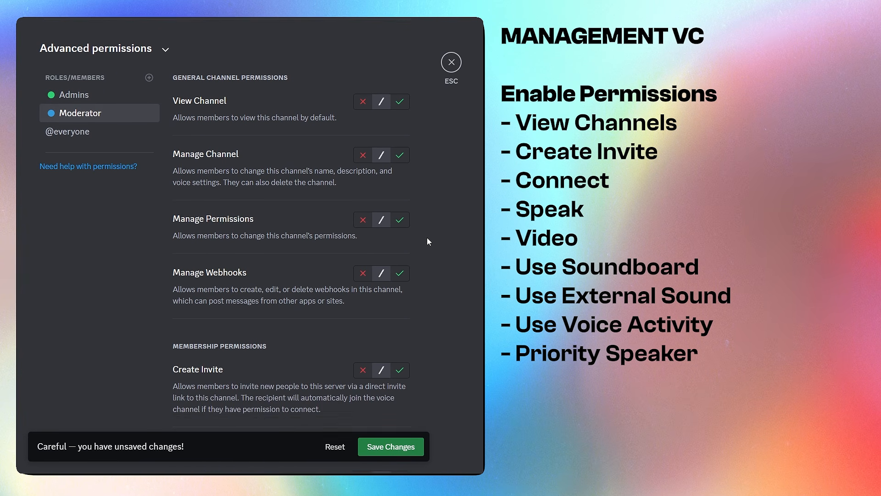
pyautogui.scroll(-2, 427, 237)
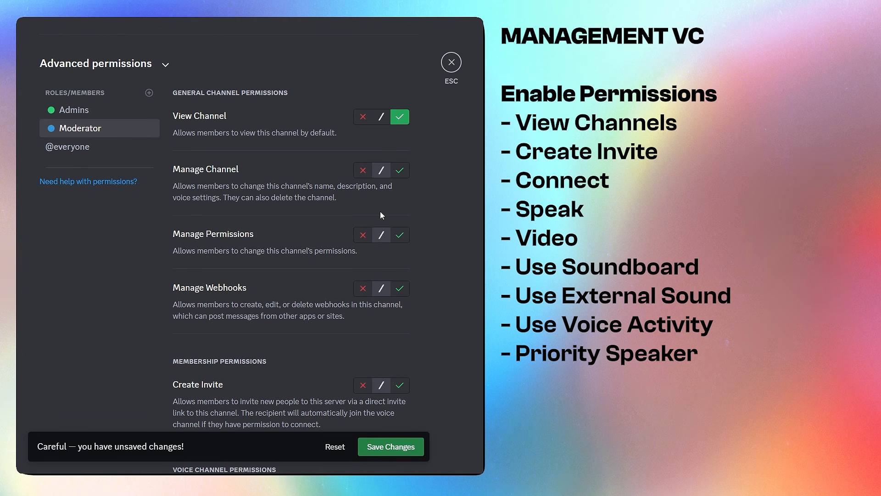
pyautogui.scroll(-3, 386, 227)
pyautogui.click(399, 270)
pyautogui.scroll(-2, 395, 275)
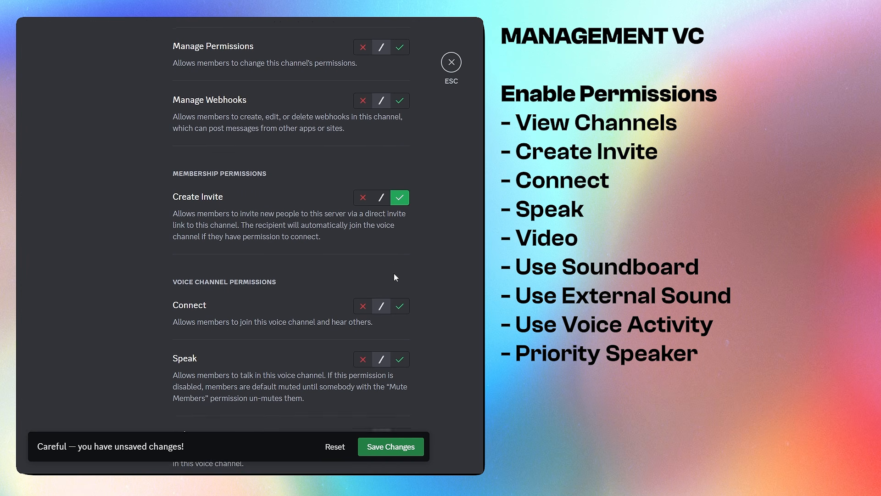
# Allow Moderator Connect, Speak, Video, Use Soundboard, Use External Sounds, Use Voice Activity and Priority Speaker in Management VC, and save the permissions
pyautogui.scroll(-2, 394, 276)
pyautogui.click(399, 206)
pyautogui.click(400, 259)
pyautogui.scroll(-2, 404, 275)
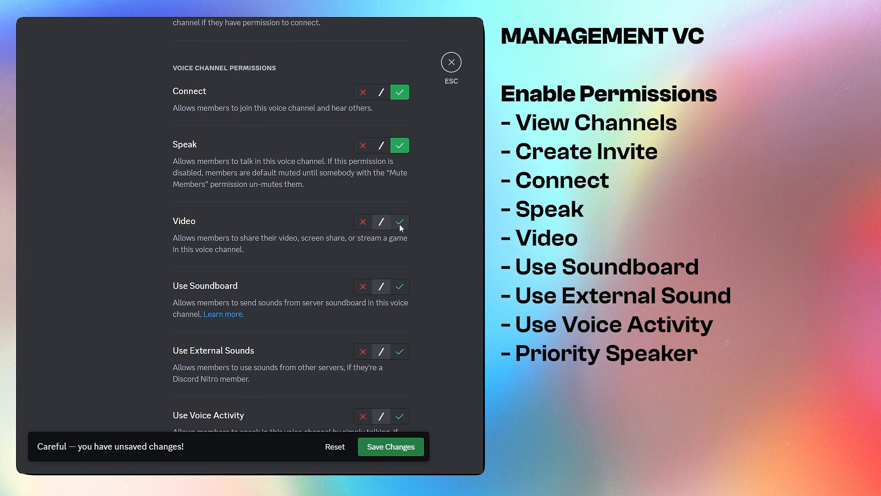
pyautogui.click(399, 351)
pyautogui.scroll(-2, 399, 322)
pyautogui.click(399, 304)
pyautogui.scroll(-2, 402, 316)
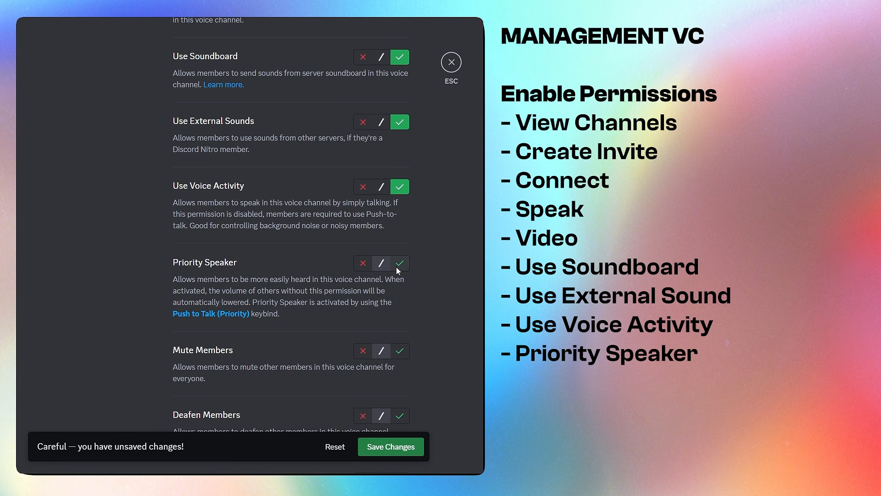
pyautogui.click(413, 456)
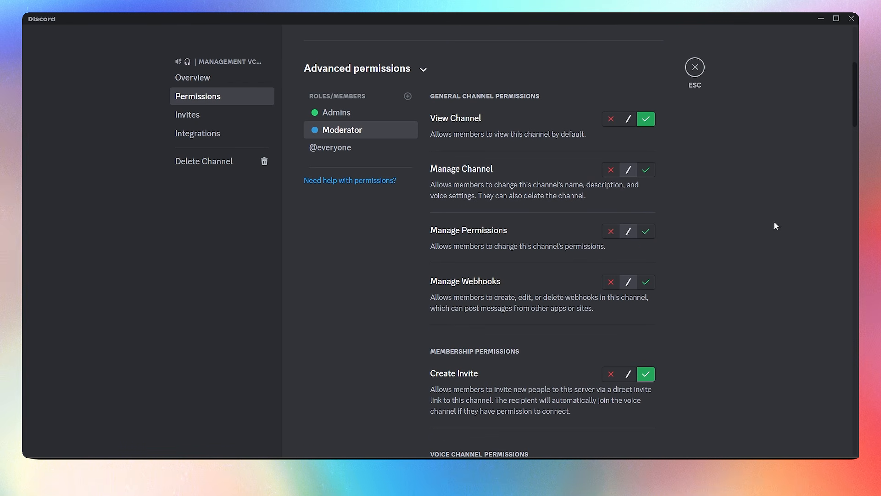
pyautogui.click(694, 69)
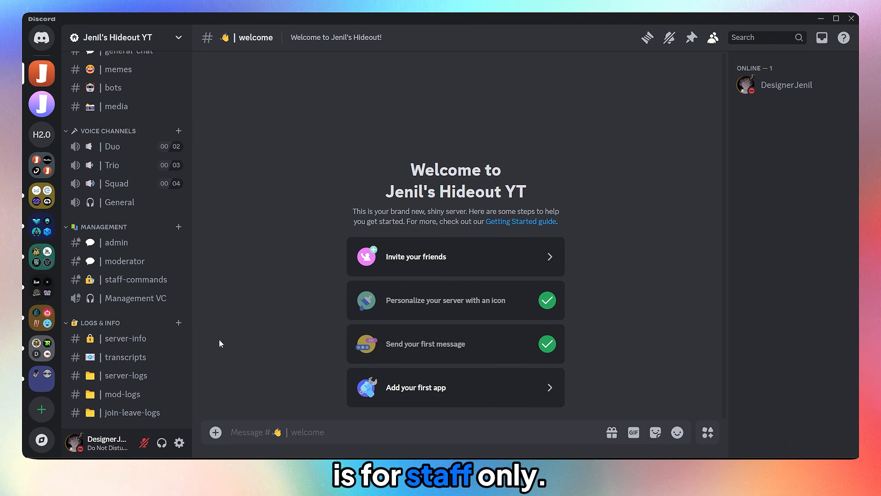
pyautogui.rightClick(103, 322)
pyautogui.click(139, 396)
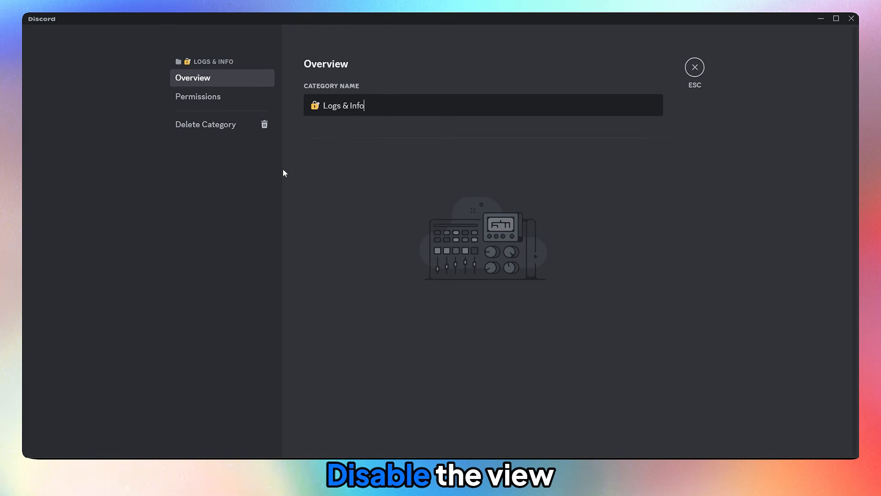
pyautogui.click(203, 95)
pyautogui.click(611, 309)
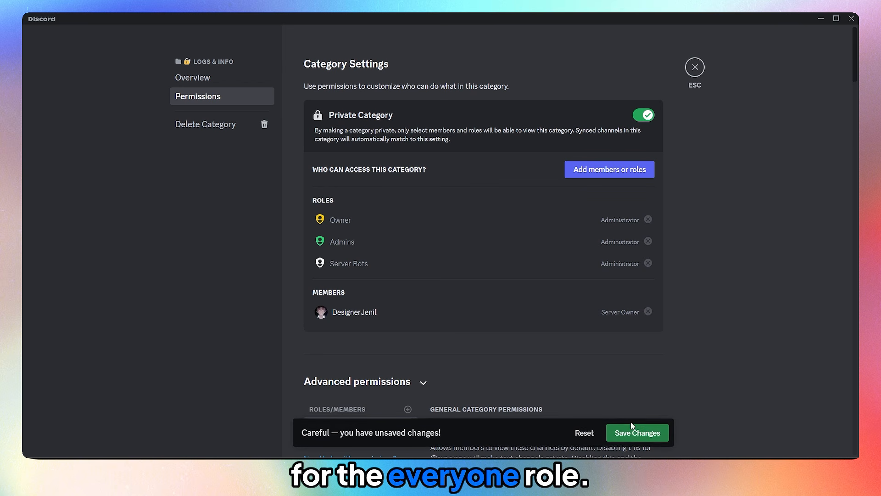
pyautogui.click(638, 433)
pyautogui.scroll(-4, 757, 310)
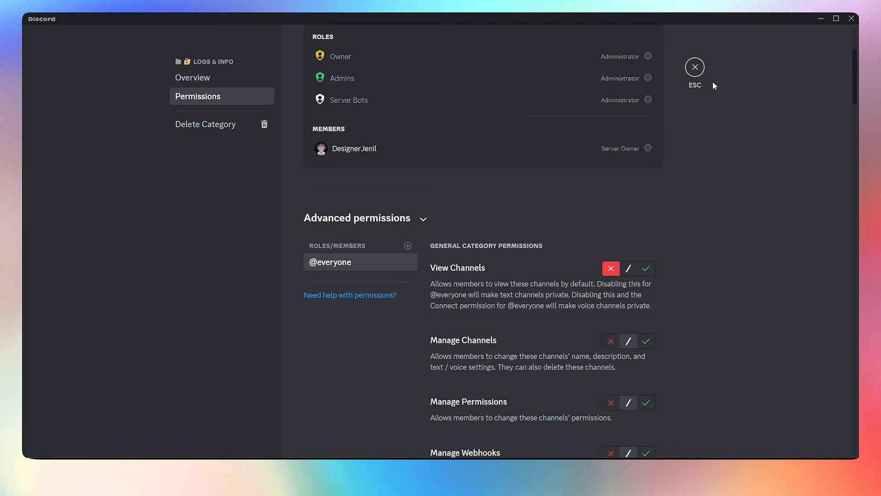
pyautogui.click(692, 68)
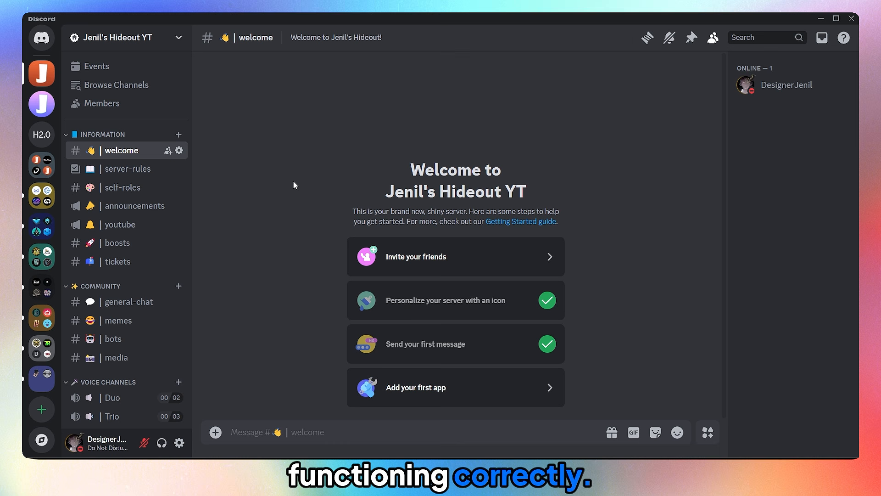
pyautogui.click(167, 40)
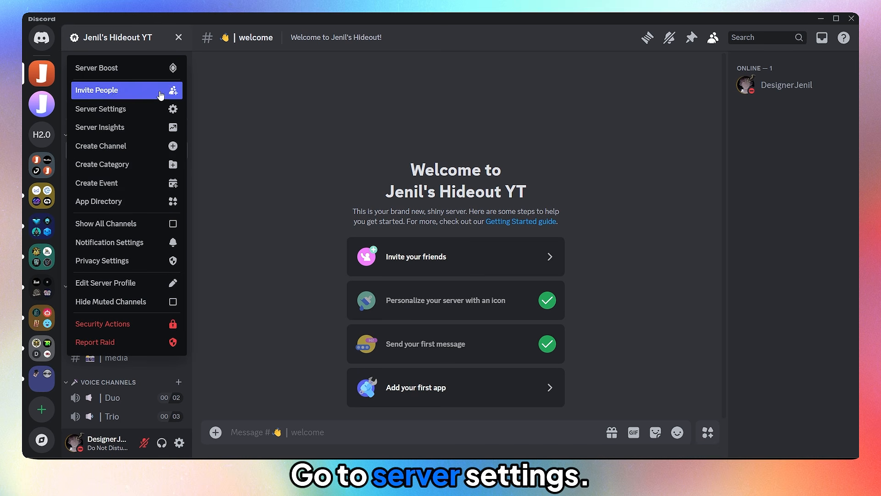
pyautogui.click(132, 113)
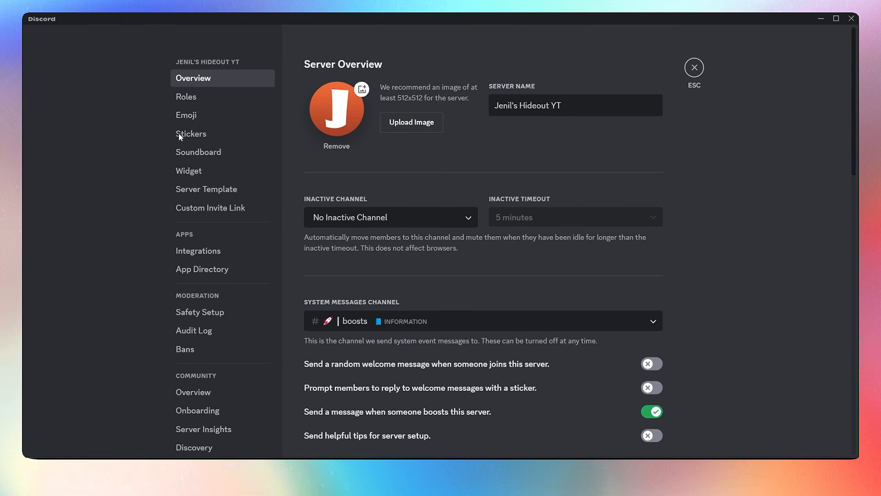
pyautogui.click(197, 101)
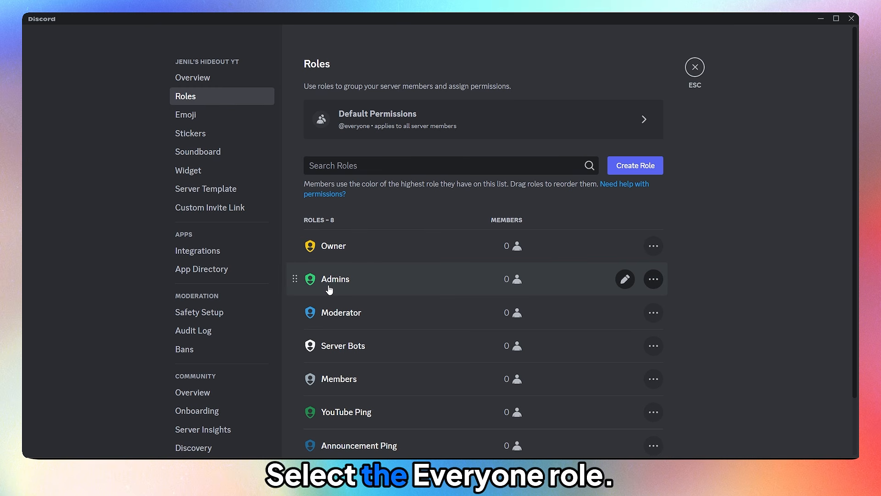
pyautogui.click(342, 279)
pyautogui.click(342, 252)
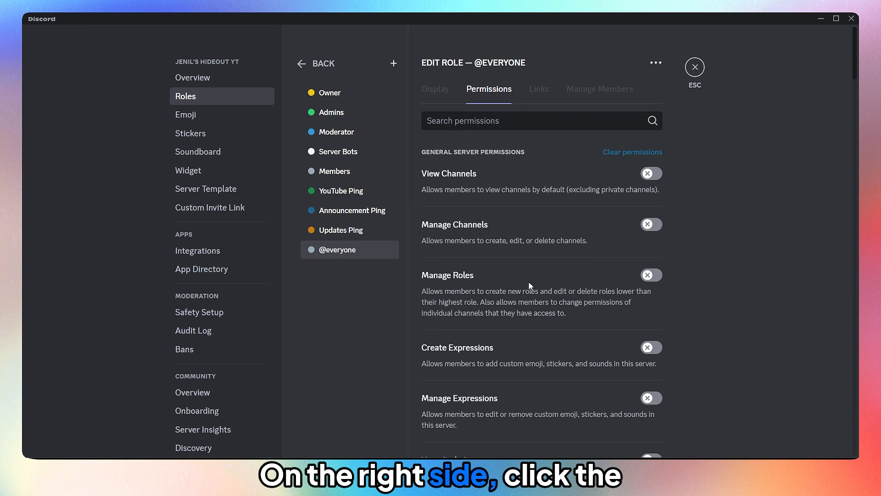
pyautogui.click(655, 64)
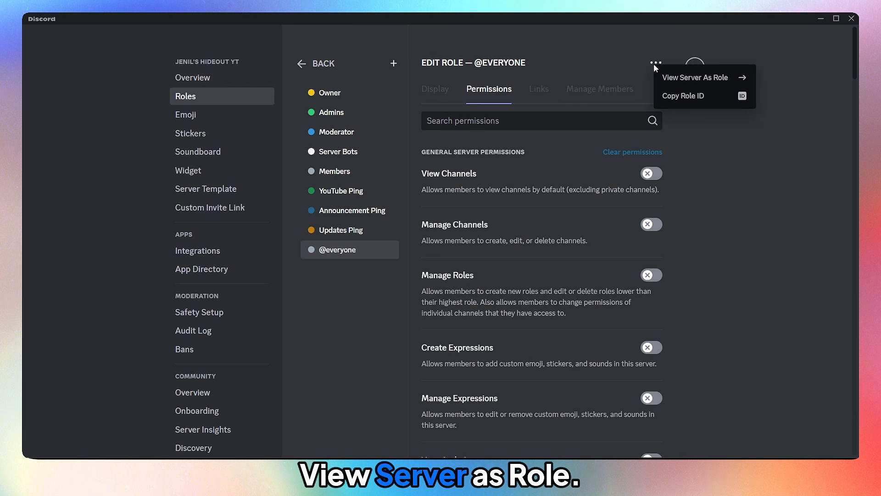
pyautogui.click(671, 82)
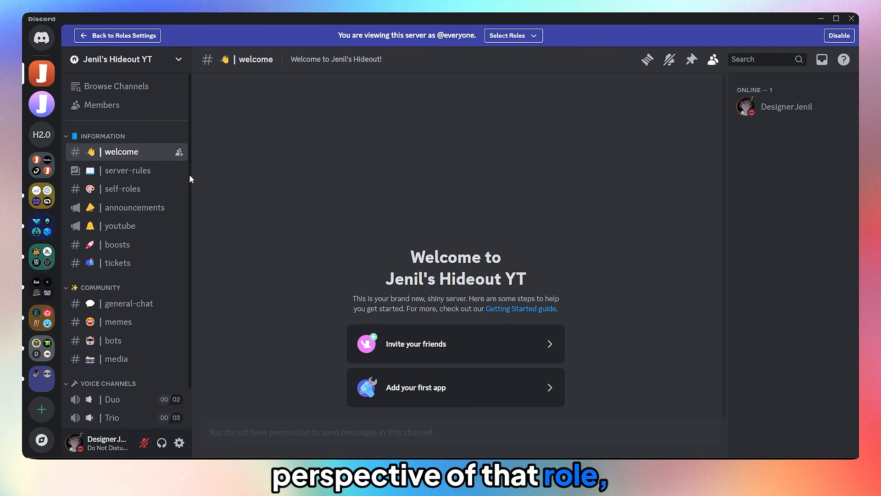
pyautogui.scroll(-2, 189, 174)
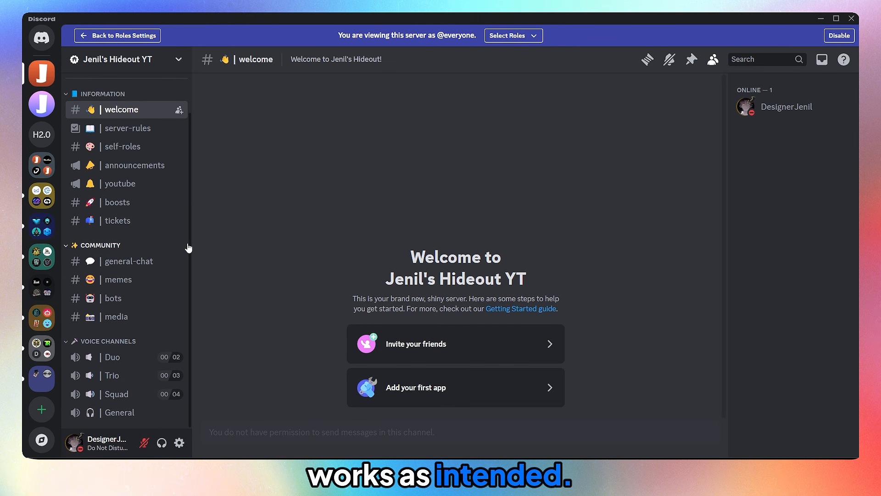
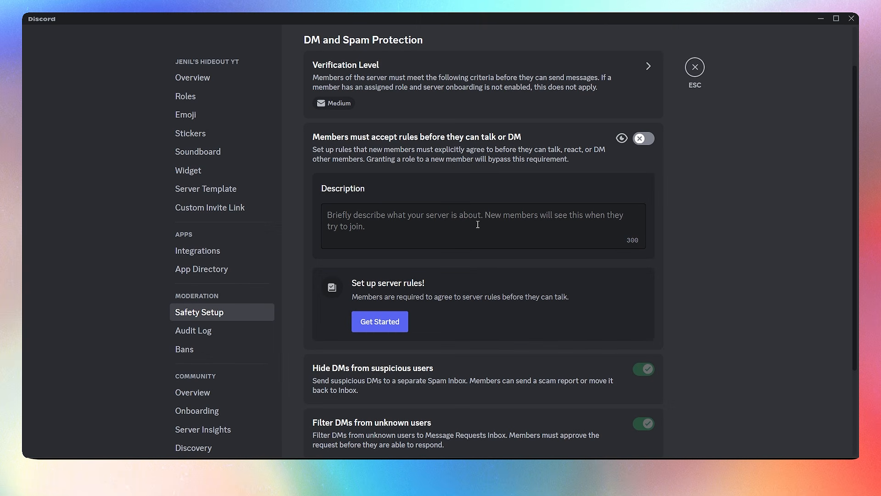
# Write the server description "This is the official community server of content creator" followed by the creator's name and an exclamation mark
pyautogui.click(478, 224)
pyautogui.write('Thie')
pyautogui.press('BackSpace')
pyautogui.press('BackSpace')
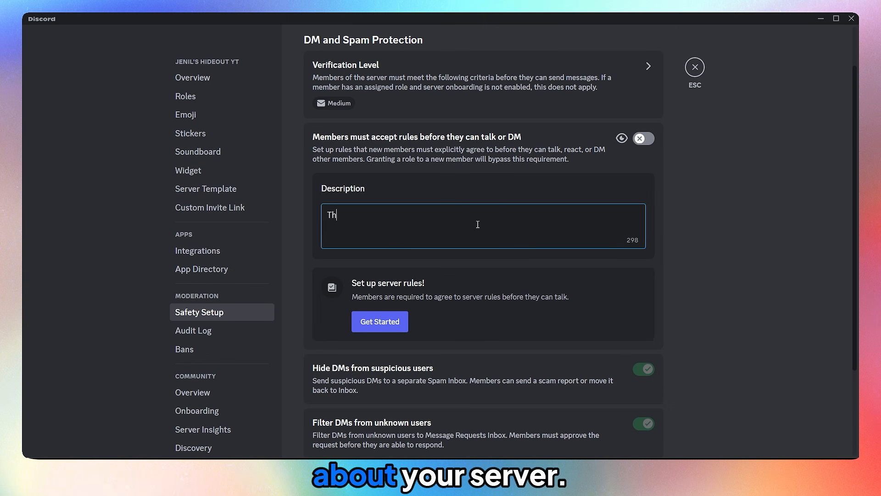
pyautogui.write('s is the official community server of content creator DesignerJenil!')
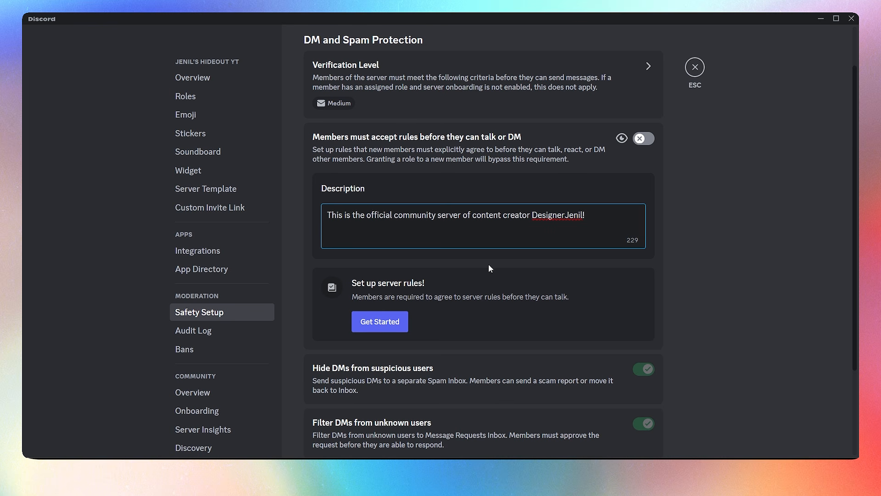
pyautogui.click(490, 271)
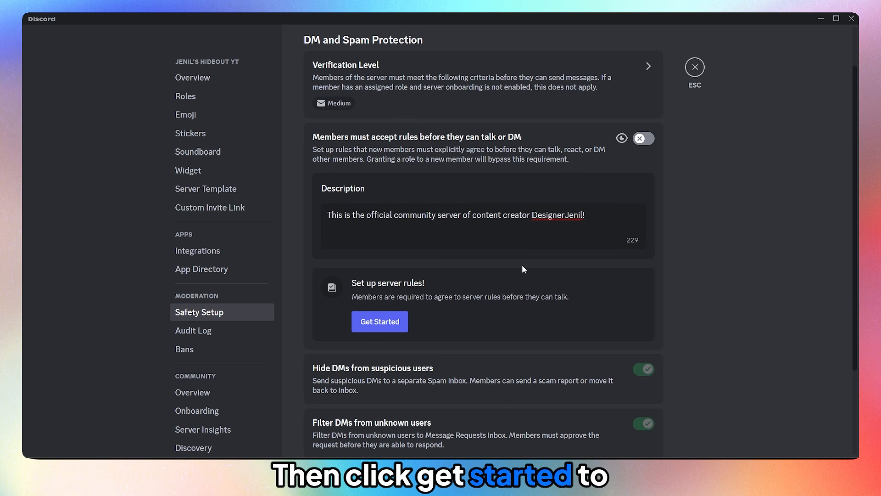
# Start setting up the server rules that members must agree to before they can talk
pyautogui.scroll(-2, 504, 262)
pyautogui.scroll(1, 440, 264)
pyautogui.click(377, 273)
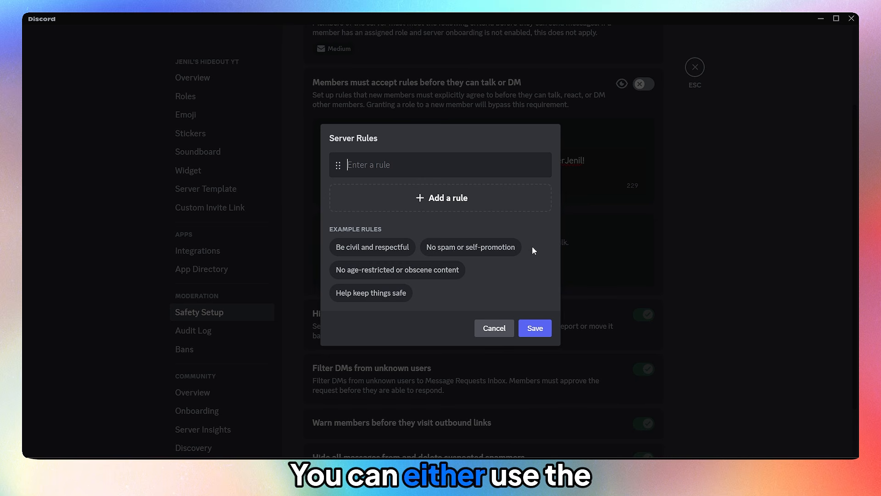
# Add the example rules on civility, spam or self-promotion, age-restricted content and keeping things safe to the server rules
pyautogui.click(403, 249)
pyautogui.click(458, 266)
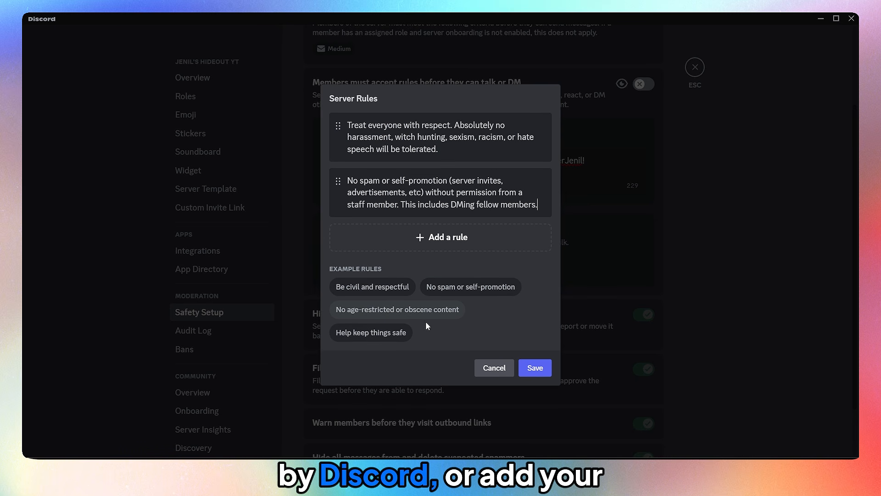
pyautogui.click(367, 308)
pyautogui.click(371, 362)
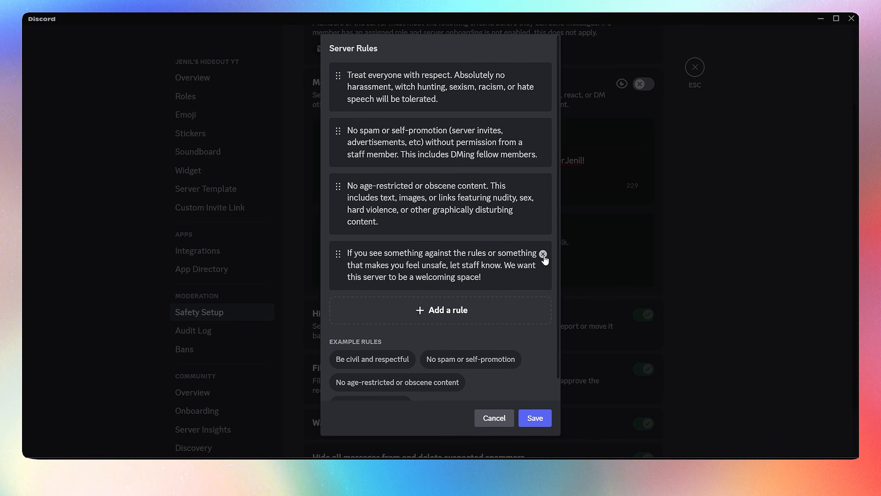
# Remove all the example rules from the server rules
pyautogui.click(544, 254)
pyautogui.click(543, 203)
pyautogui.click(543, 179)
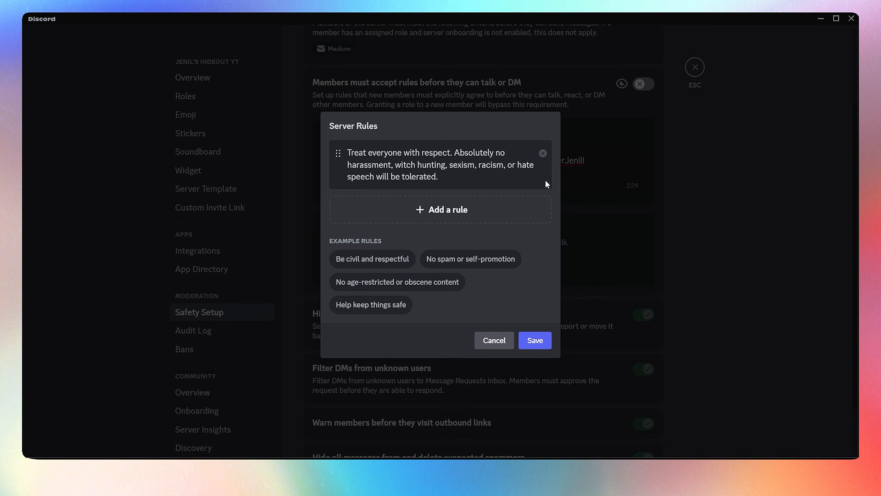
pyautogui.click(542, 153)
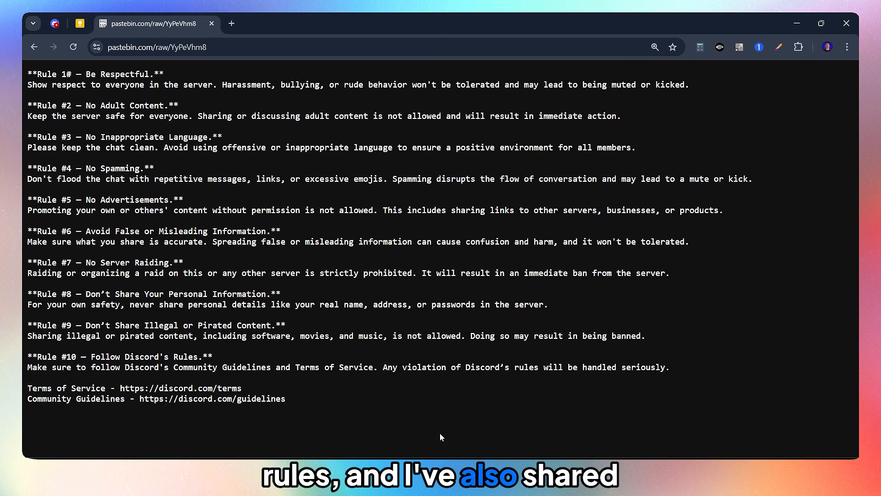
# Copy Rule 1, Be Respectful, with its explanation from the Pastebin page and paste it as the first Discord server rule
pyautogui.moveTo(27, 73); pyautogui.dragTo(692, 83)
pyautogui.hotkey('ctrl', 'c')
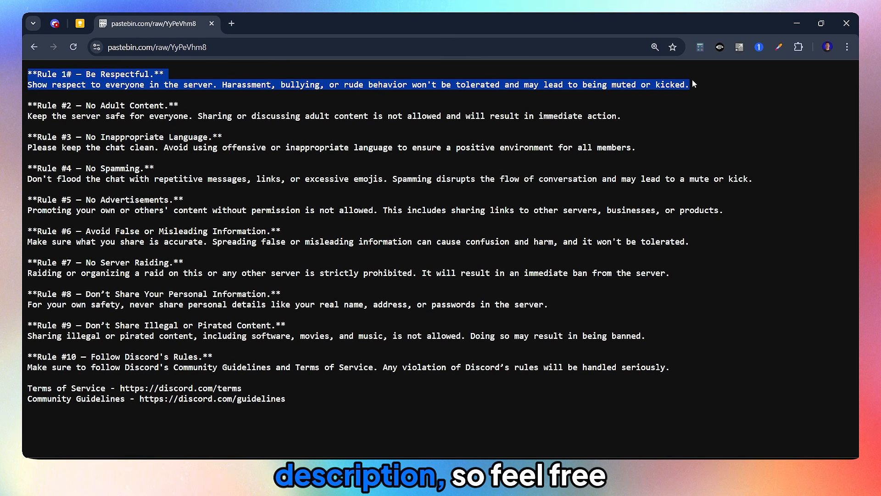
pyautogui.click(674, 136)
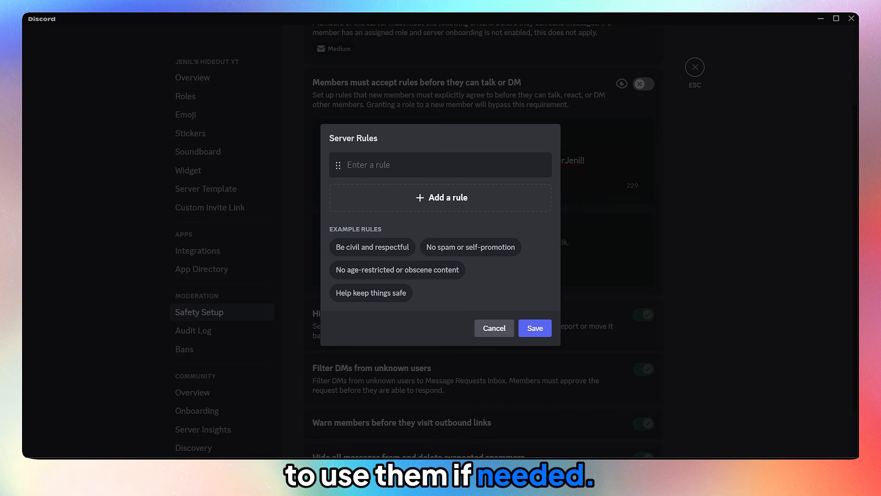
pyautogui.click(383, 165)
pyautogui.hotkey('ctrl', 'v')
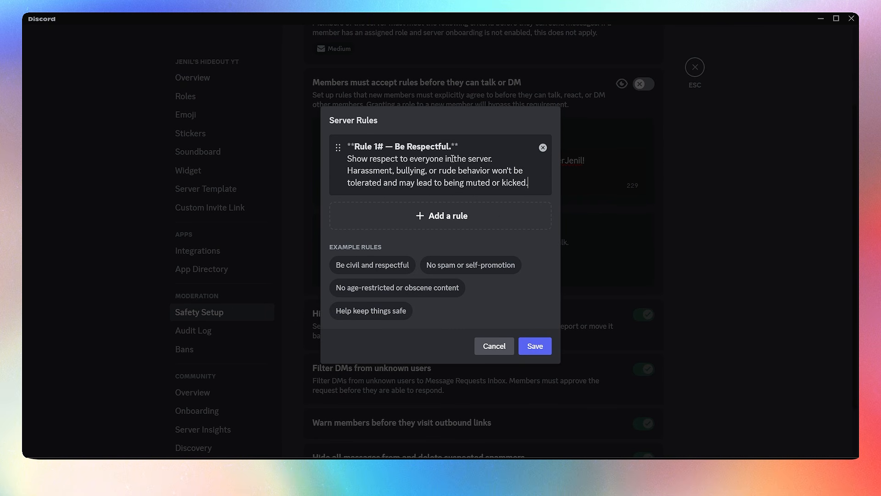
# Add Pastebin's rules on adult content, inappropriate language, spamming, advertisements and following Discord's rules as server rules 2 to 6, and save them
pyautogui.click(430, 222)
pyautogui.hotkey('alt', 'Tab')
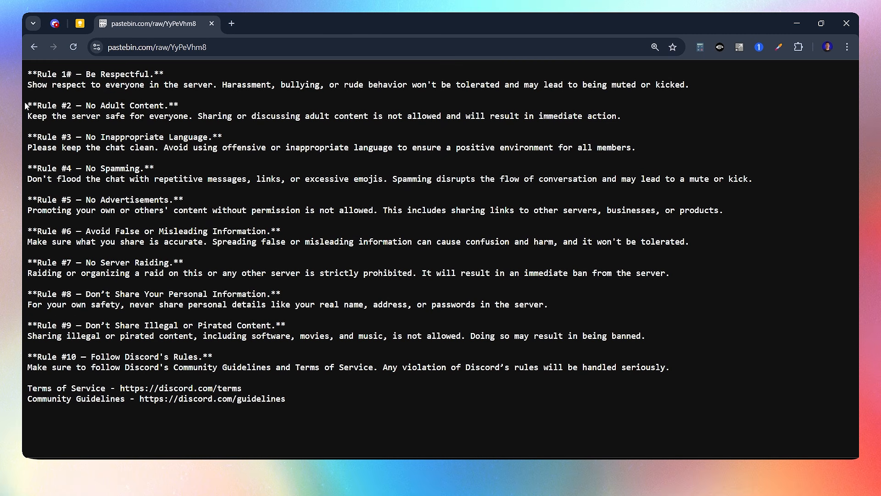
pyautogui.moveTo(26, 105); pyautogui.dragTo(666, 120)
pyautogui.hotkey('ctrl', 'c')
pyautogui.hotkey('alt', 'Tab')
pyautogui.hotkey('ctrl', 'v')
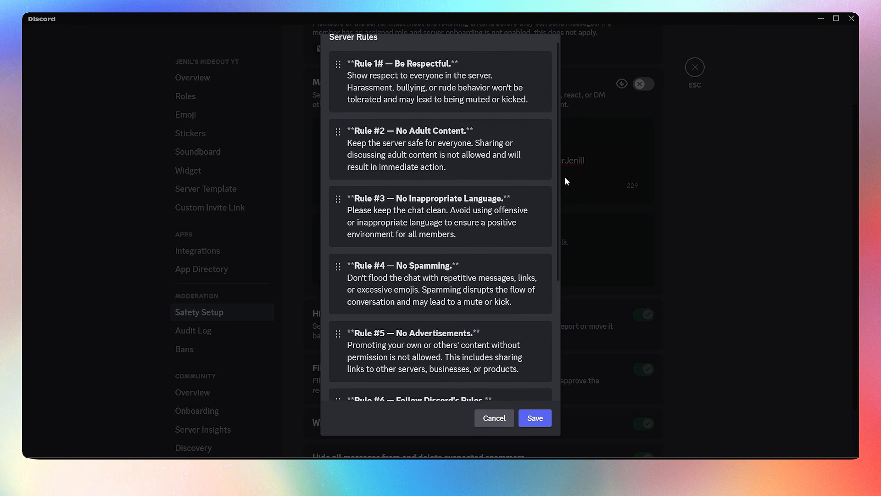
pyautogui.moveTo(565, 177); pyautogui.dragTo(565, 285)
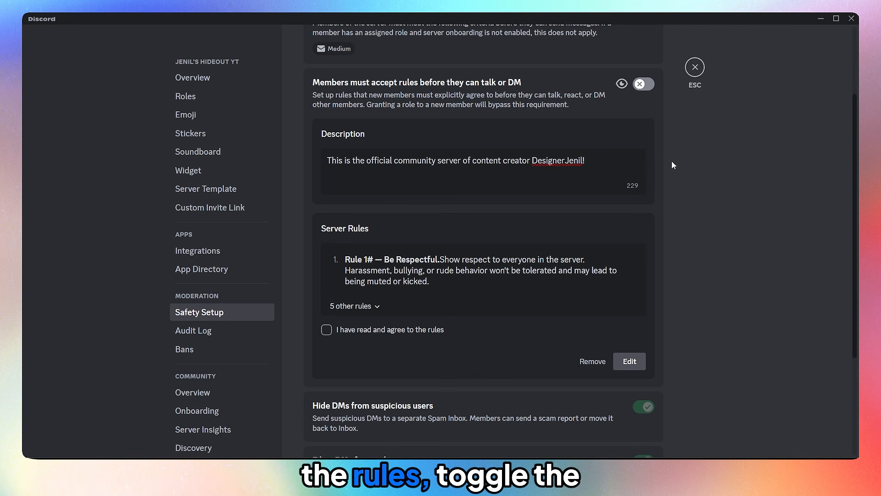
# Require members to accept the rules before they can talk or DM, and preview the rules agreement through to its end
pyautogui.click(640, 85)
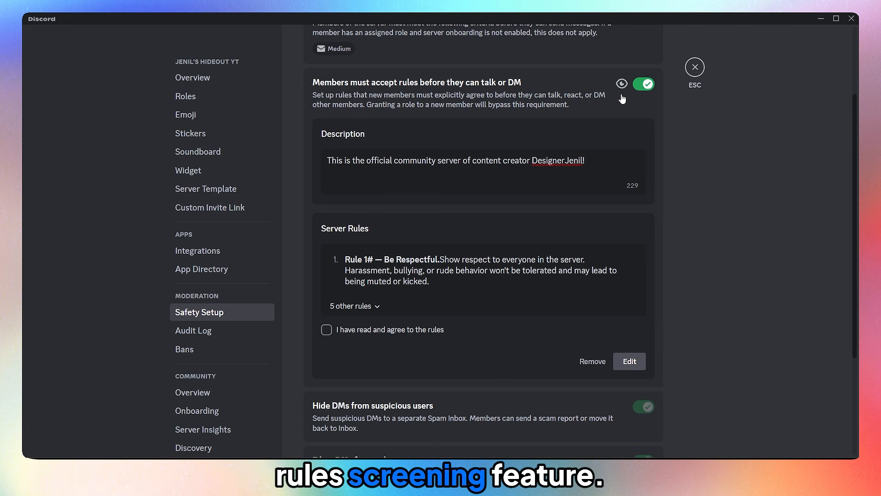
pyautogui.click(621, 85)
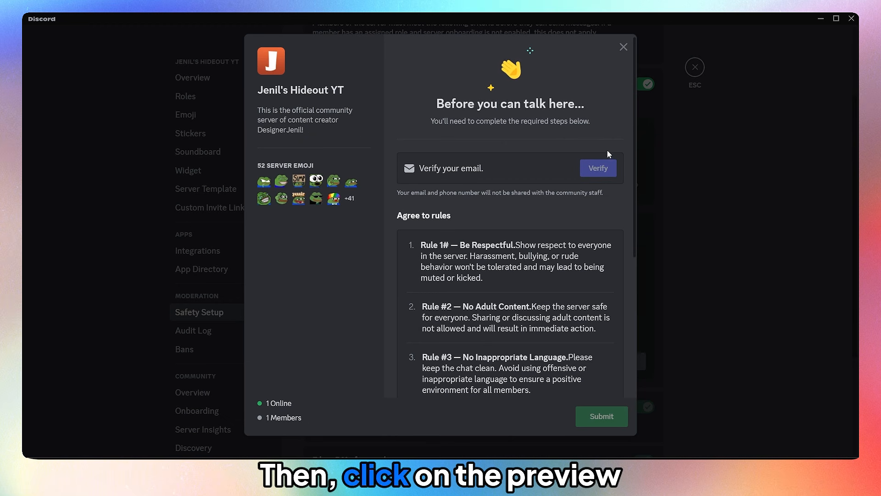
pyautogui.moveTo(635, 152); pyautogui.dragTo(630, 304)
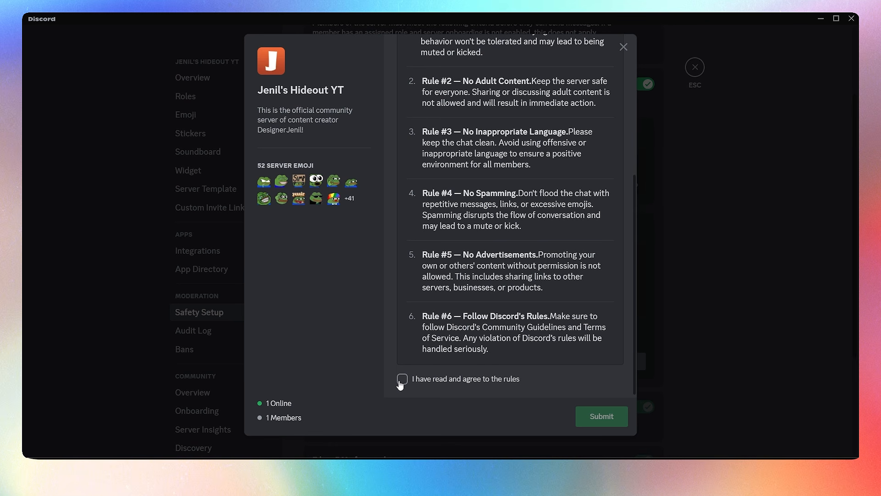
pyautogui.click(598, 414)
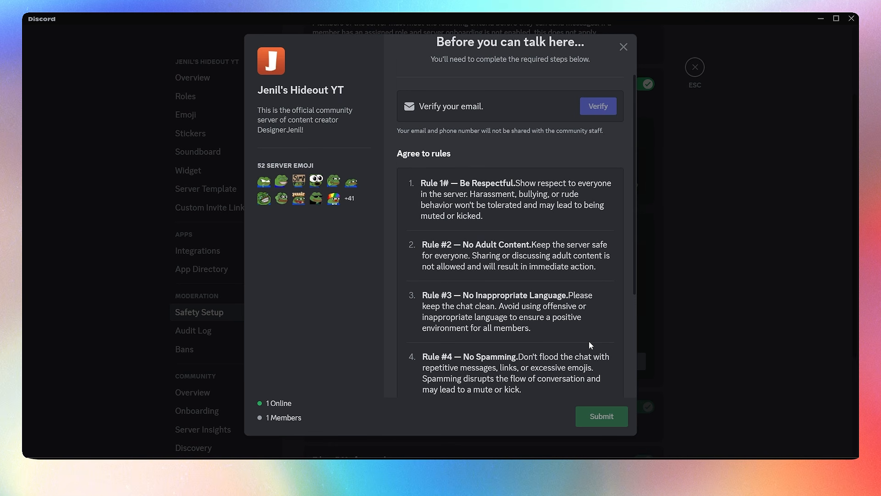
pyautogui.click(751, 213)
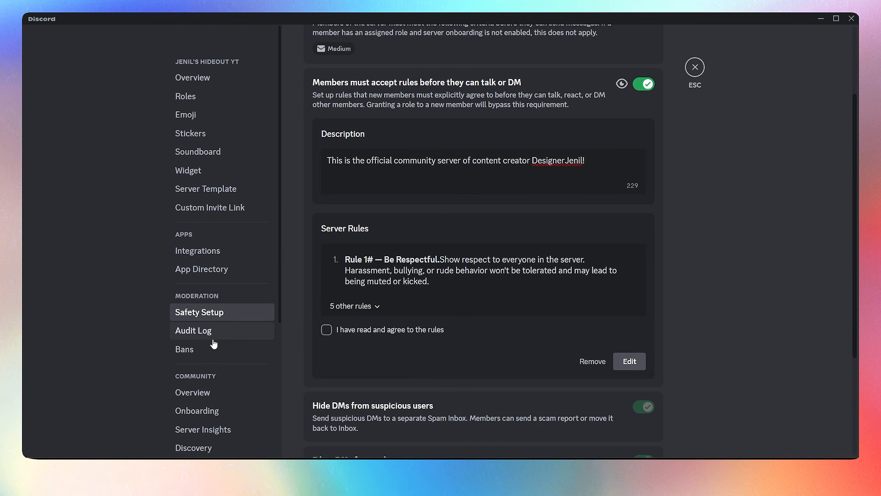
# Examine the AutoMod filters for member names and message content in the server's safety setup
pyautogui.scroll(-3, 230, 344)
pyautogui.scroll(3, 346, 97)
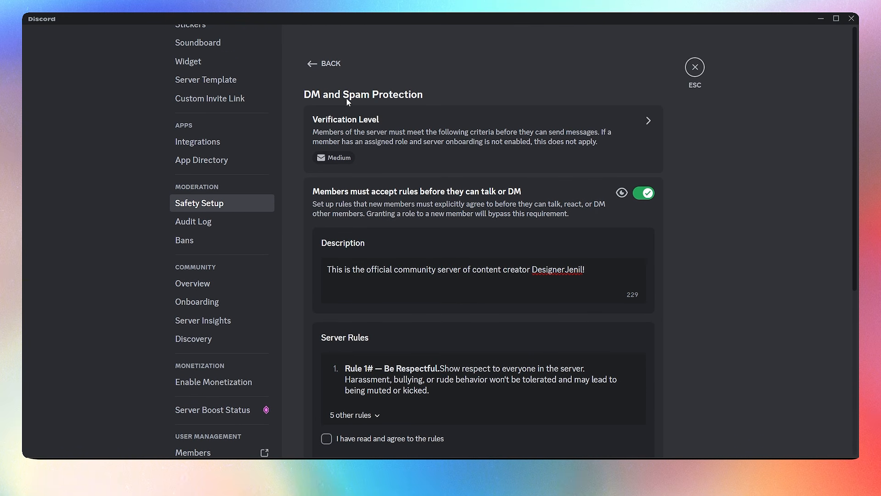
pyautogui.click(307, 65)
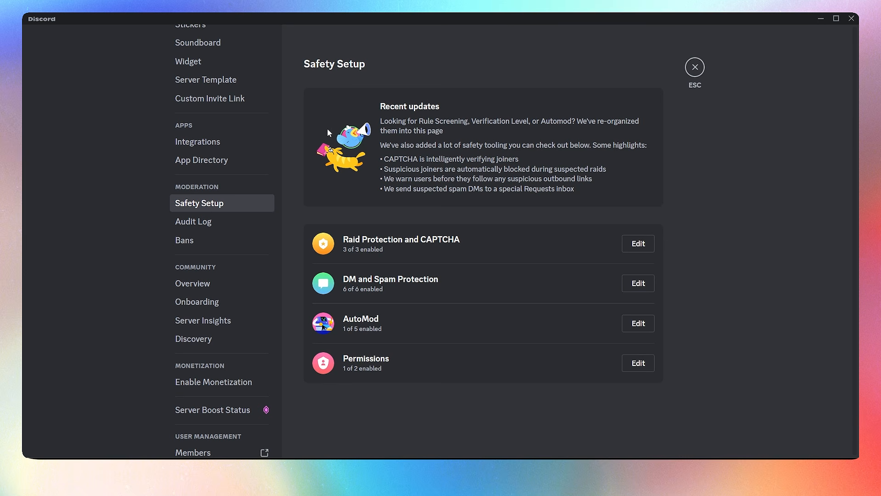
pyautogui.click(646, 328)
pyautogui.scroll(-3, 756, 256)
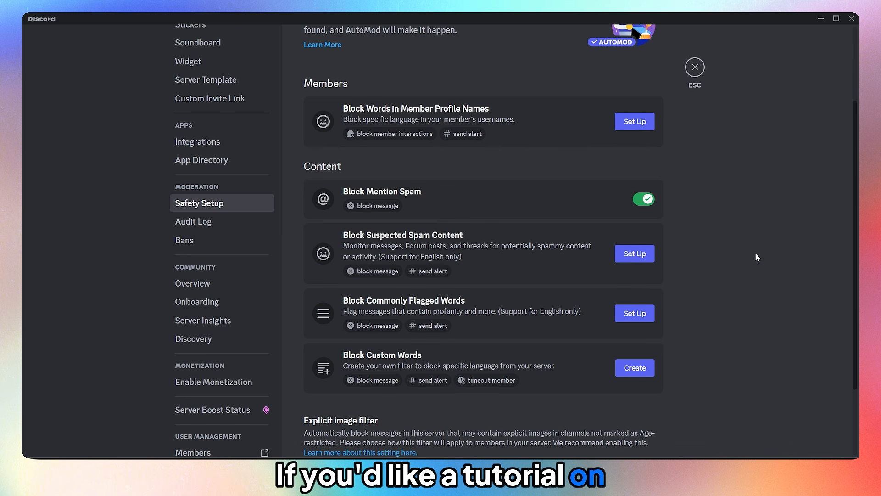
pyautogui.scroll(1, 756, 257)
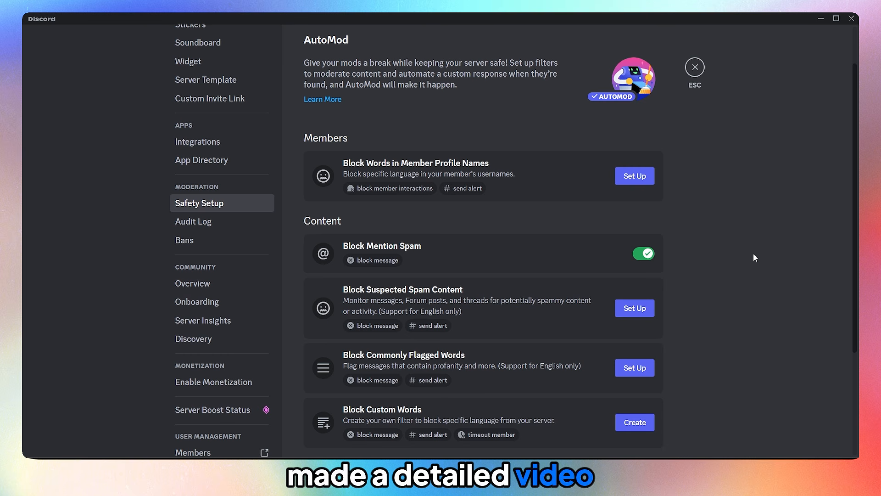
pyautogui.scroll(2, 753, 253)
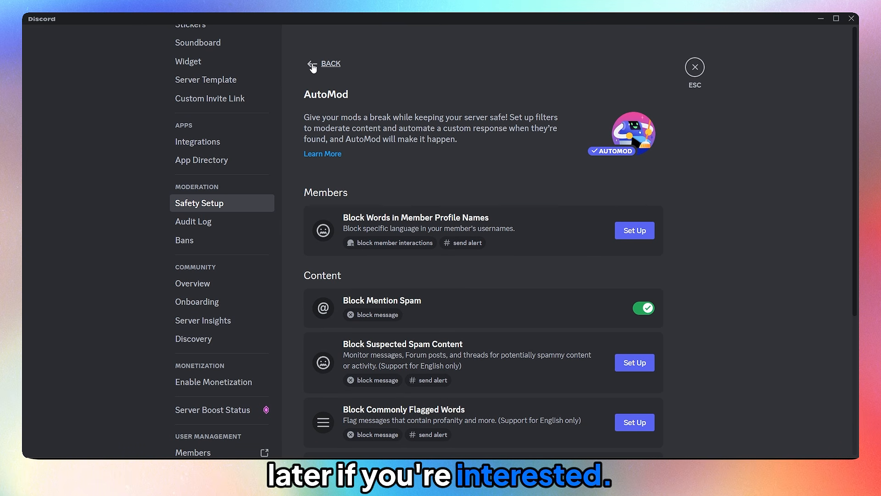
pyautogui.click(329, 68)
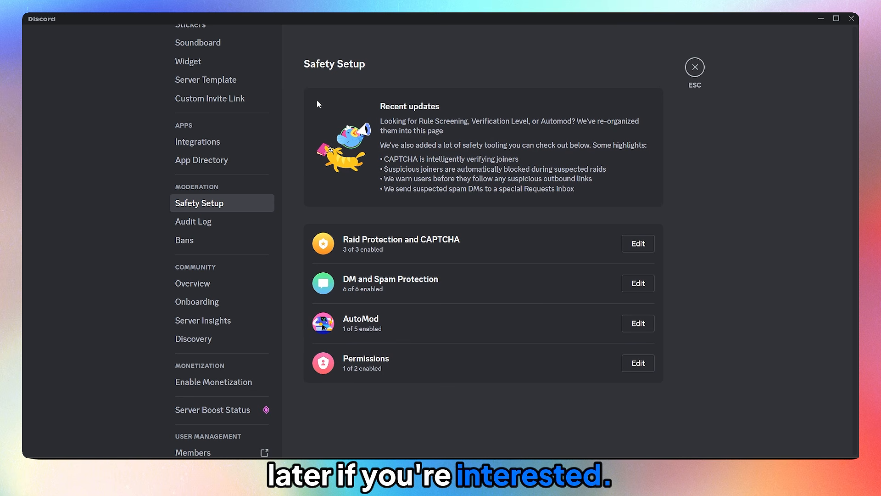
# Require 2FA for moderator actions in the safety permissions, confirming with the 6-digit authentication code
pyautogui.click(635, 362)
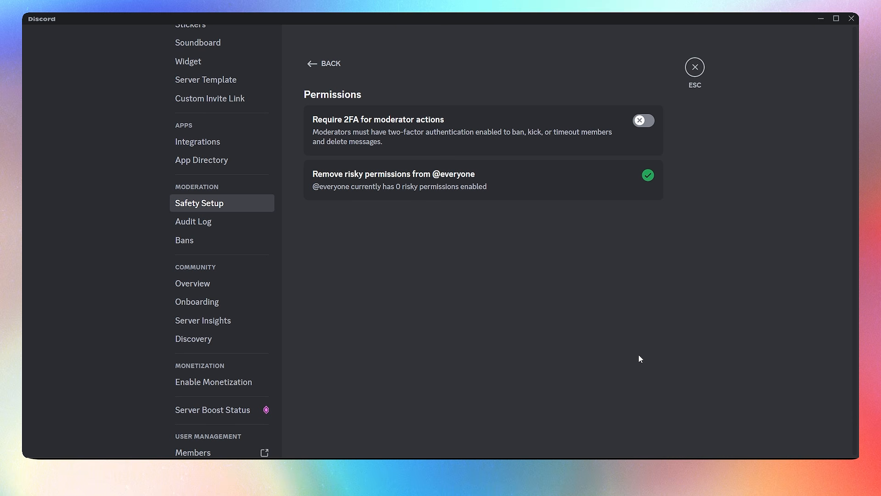
pyautogui.click(645, 124)
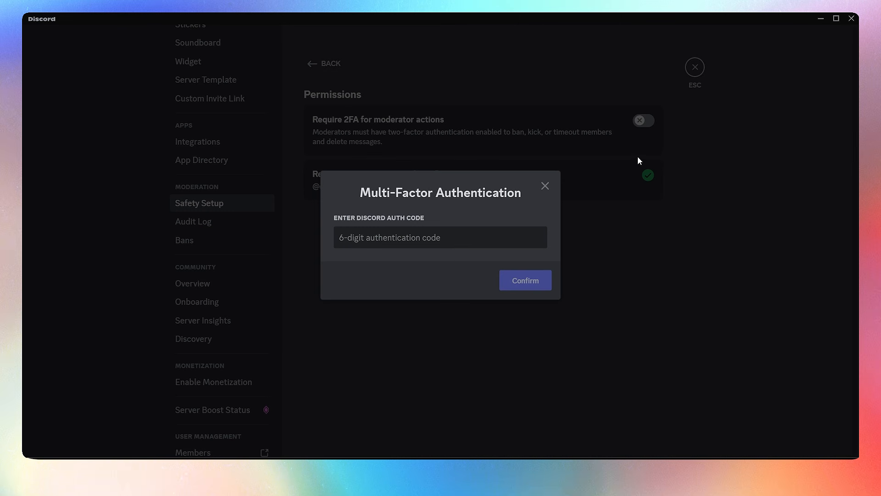
pyautogui.hotkey('ctrl', 'v')
pyautogui.click(530, 279)
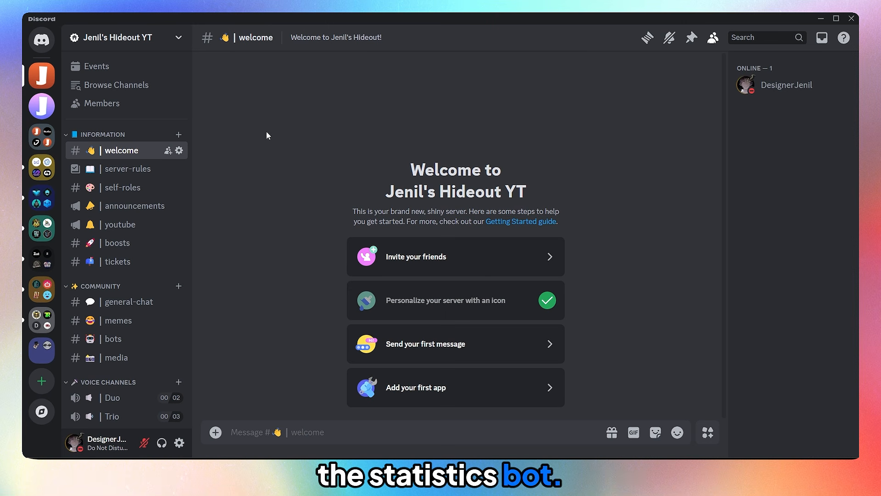
# Search the App Directory for "server stats" and open the ServerStats app's page
pyautogui.click(161, 41)
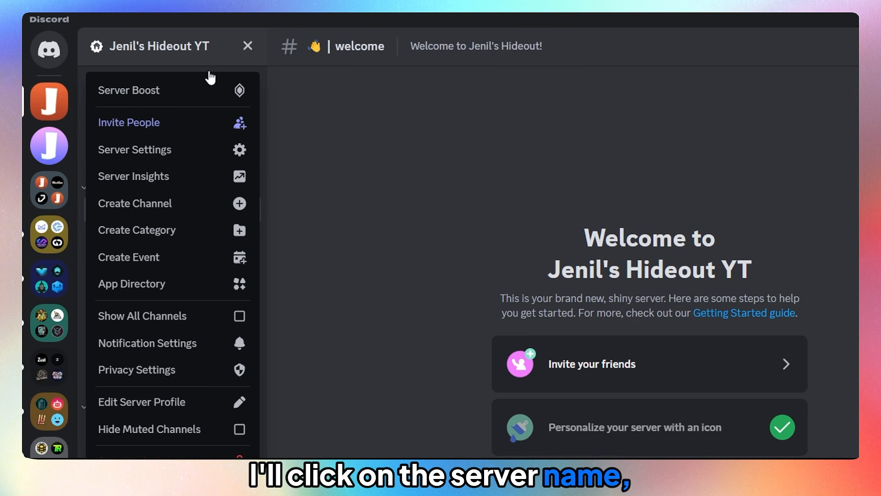
pyautogui.click(222, 285)
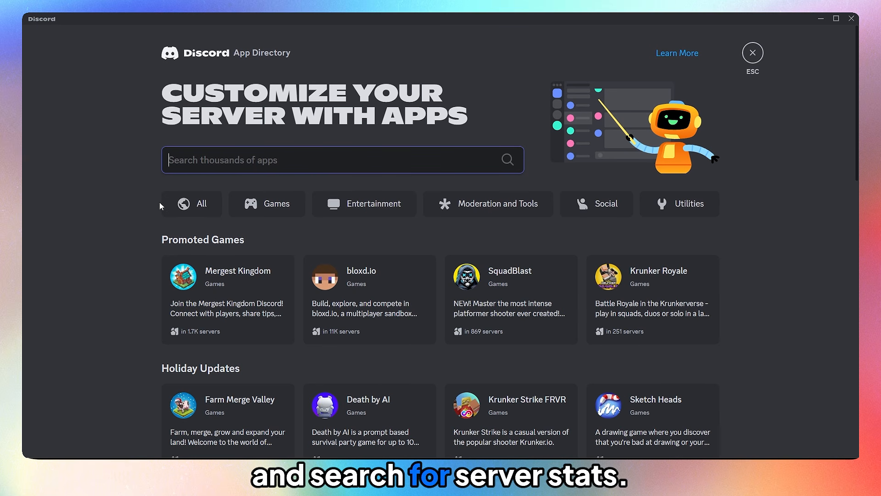
pyautogui.write('server s')
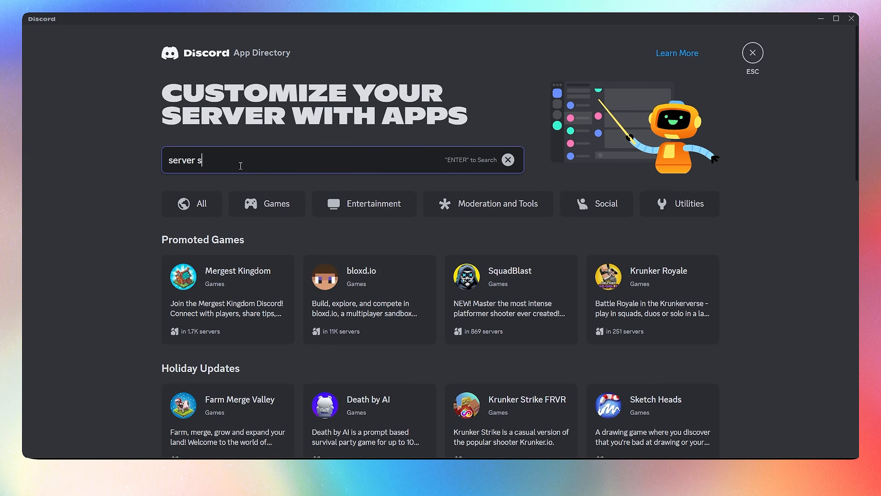
pyautogui.write('tats')
pyautogui.press('Return')
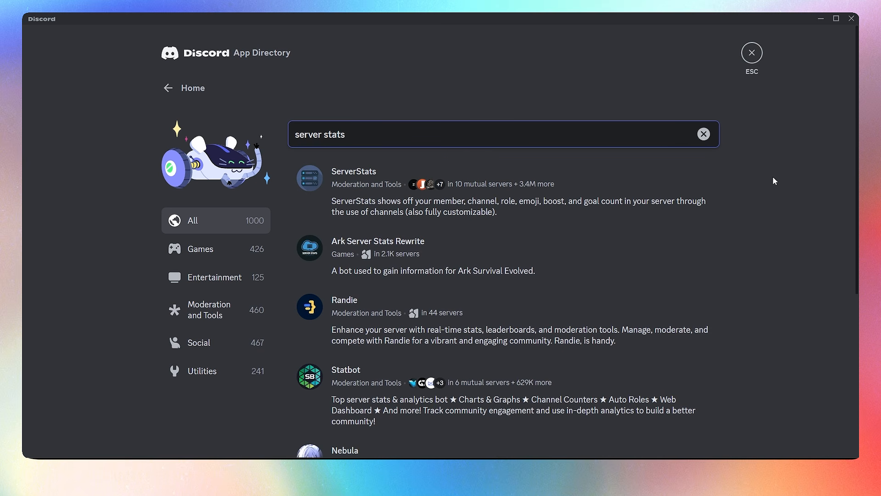
pyautogui.click(595, 208)
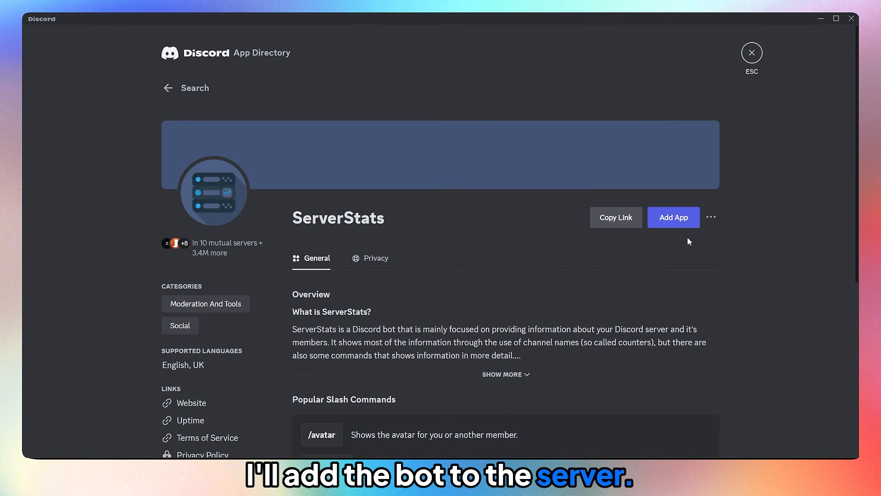
# Add the ServerStats app to the community server, authorize it, pass the human check and return to the server
pyautogui.click(682, 222)
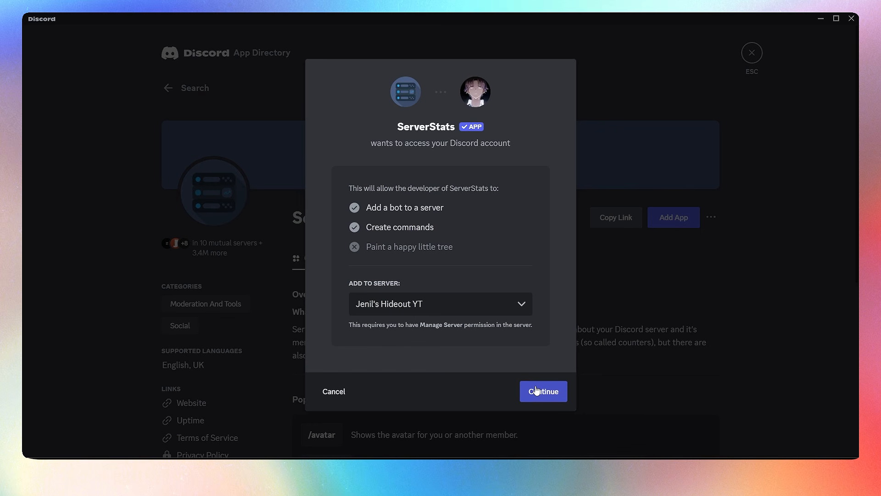
pyautogui.click(534, 390)
pyautogui.click(566, 409)
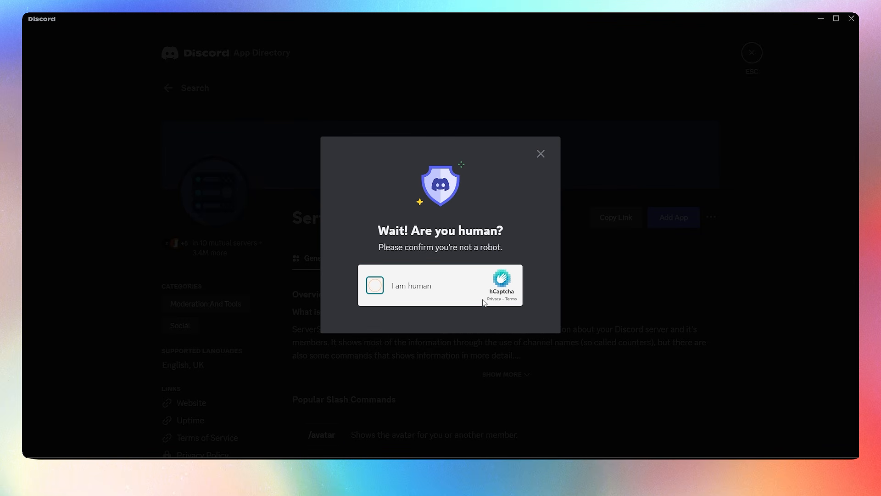
pyautogui.scroll(-3, 513, 319)
pyautogui.scroll(3, 513, 319)
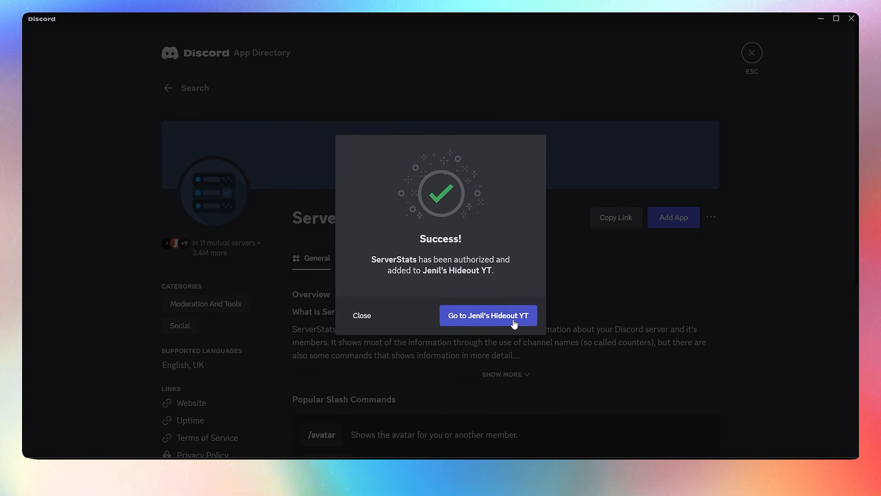
pyautogui.click(513, 321)
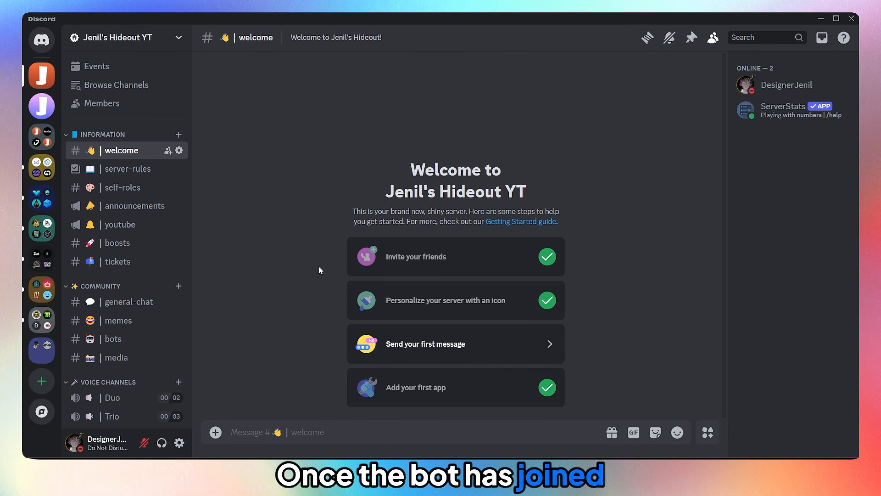
# Assign the Server Bots role to the ServerStats bot
pyautogui.rightClick(780, 111)
pyautogui.moveTo(698, 417)
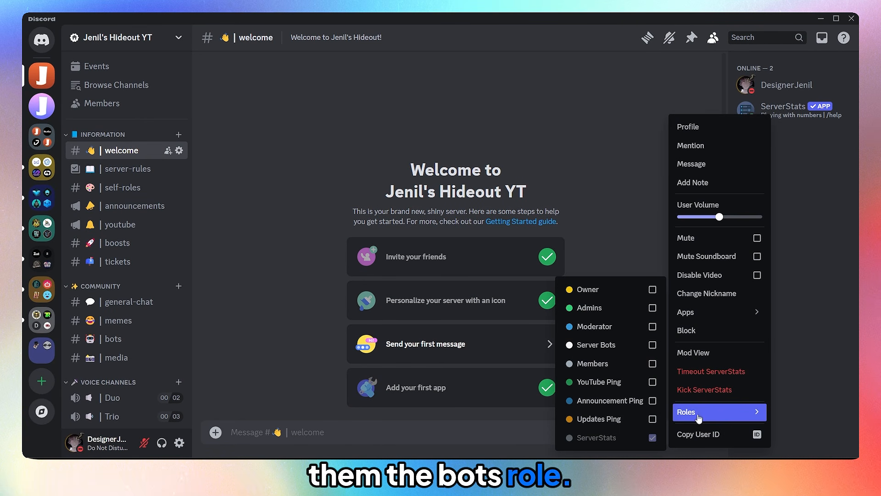
pyautogui.click(615, 345)
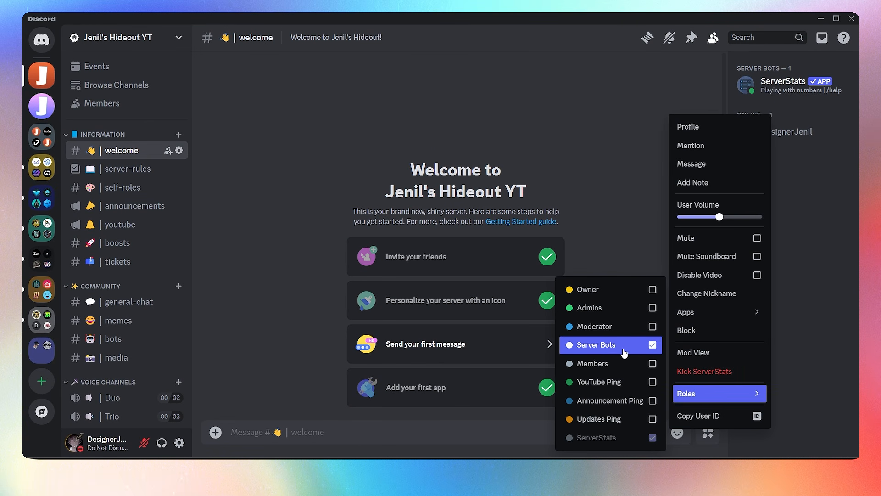
# Run the ServerStats /counter create command in the welcome channel with the "members and bots" counter and "voice channel (recommended)"
pyautogui.click(258, 429)
pyautogui.write('/')
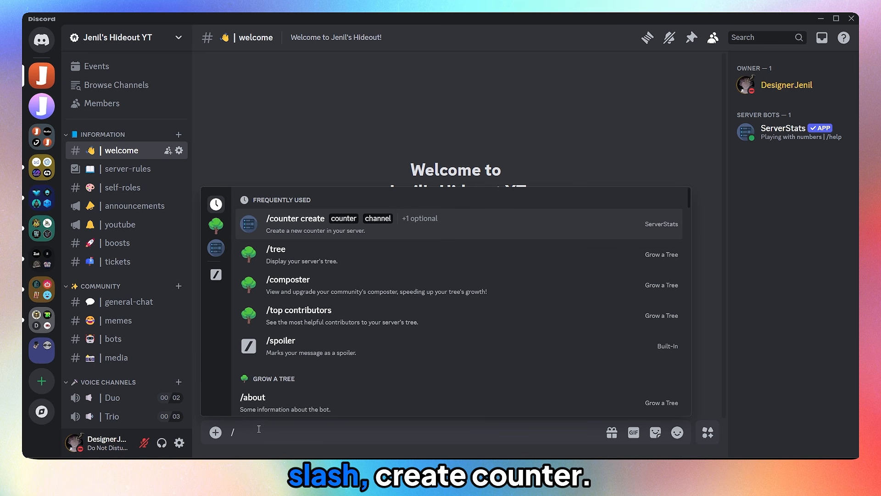
pyautogui.click(218, 250)
pyautogui.write('create')
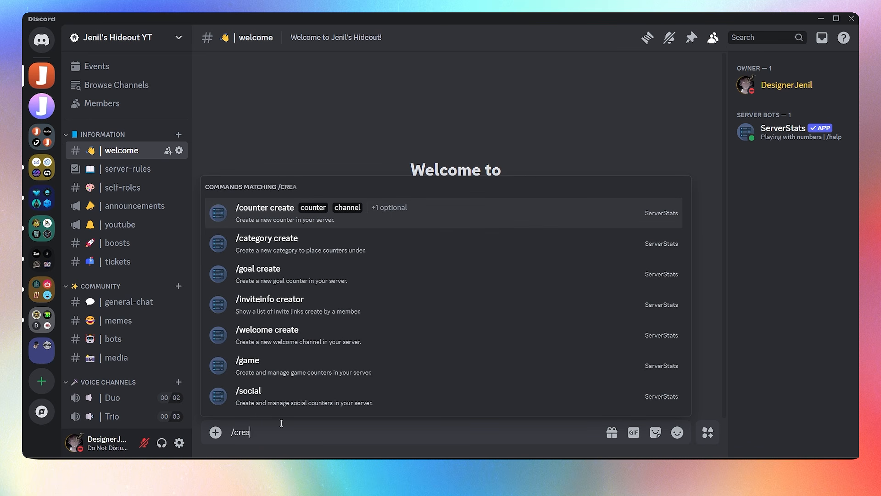
pyautogui.click(290, 221)
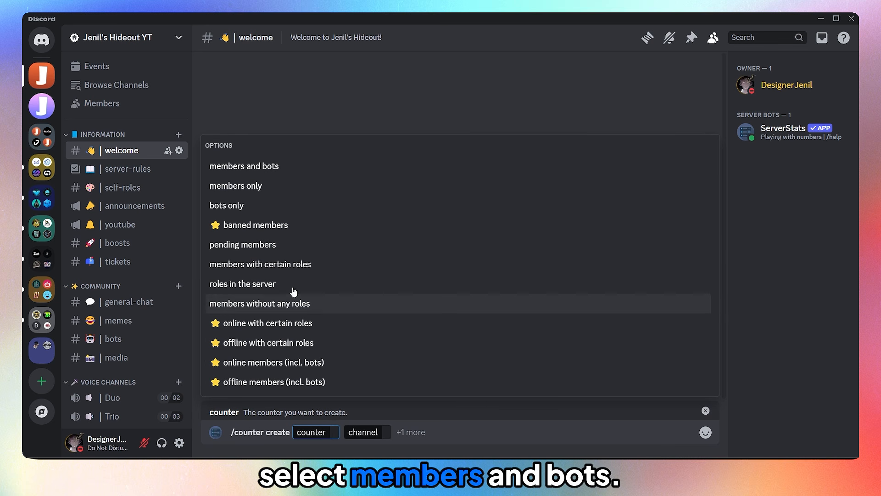
pyautogui.click(270, 169)
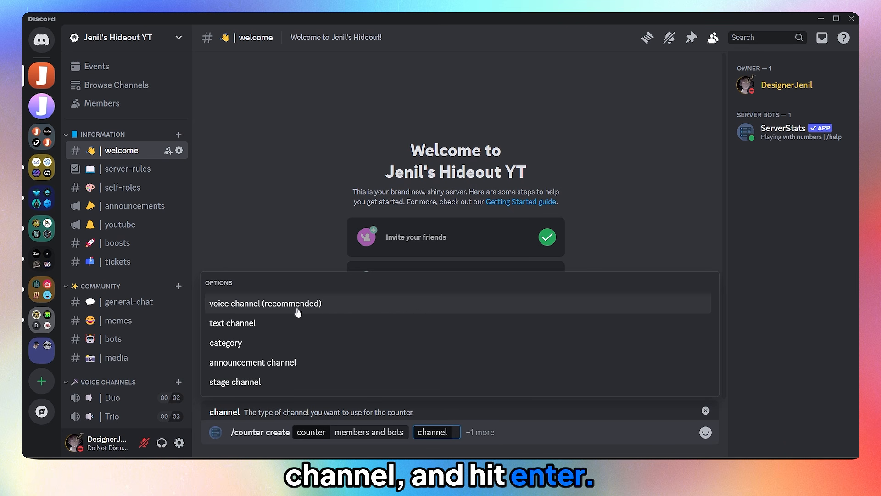
pyautogui.press('Return')
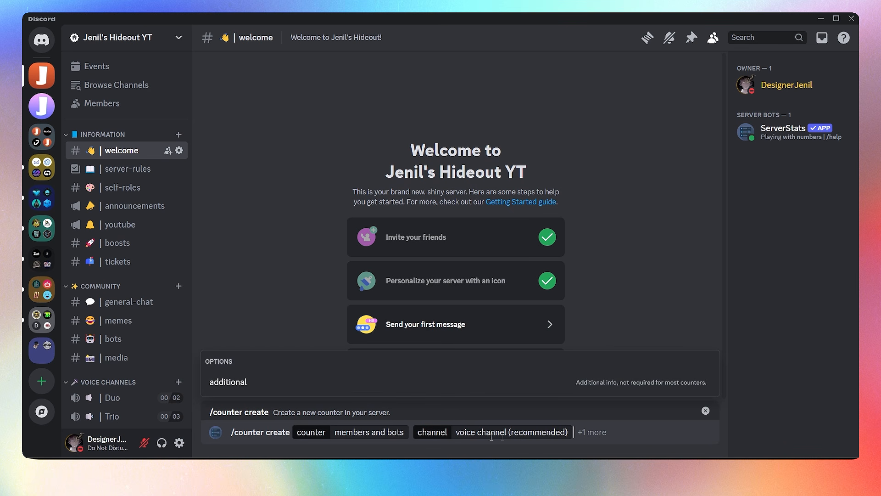
pyautogui.press('Return')
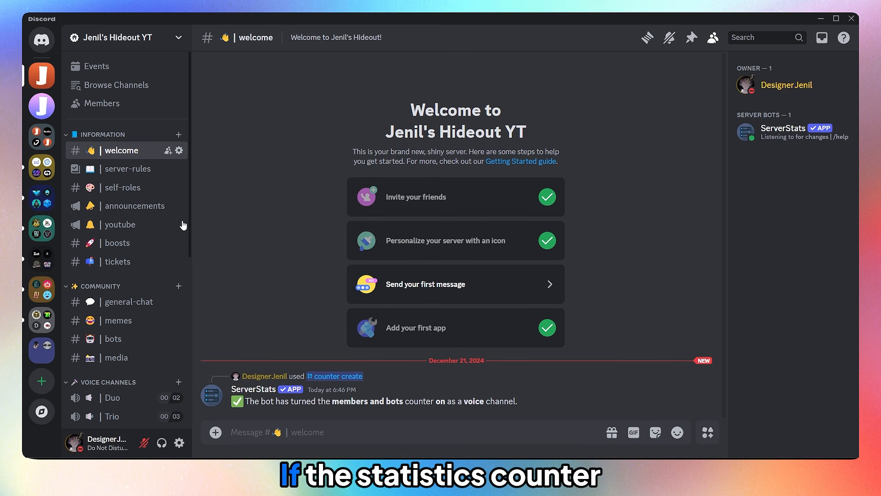
# Enable Show All Channels for the server
pyautogui.scroll(-6, 183, 220)
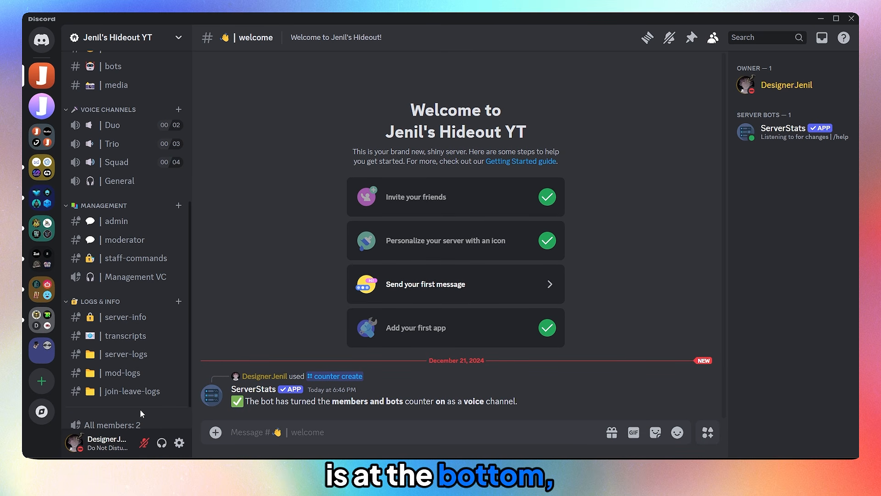
pyautogui.scroll(-2, 152, 409)
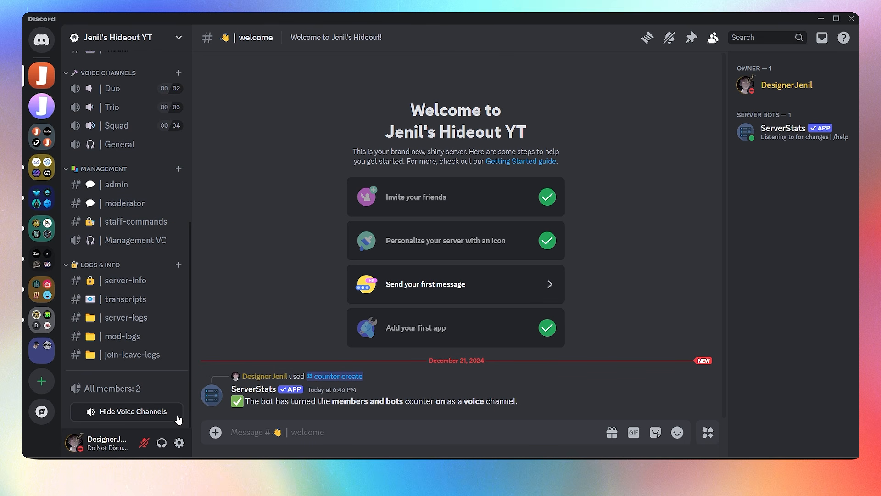
pyautogui.click(133, 37)
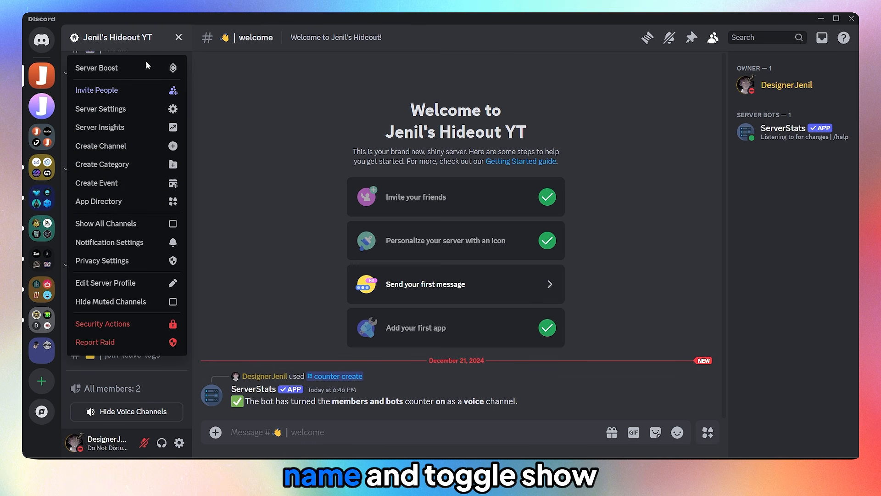
pyautogui.click(134, 223)
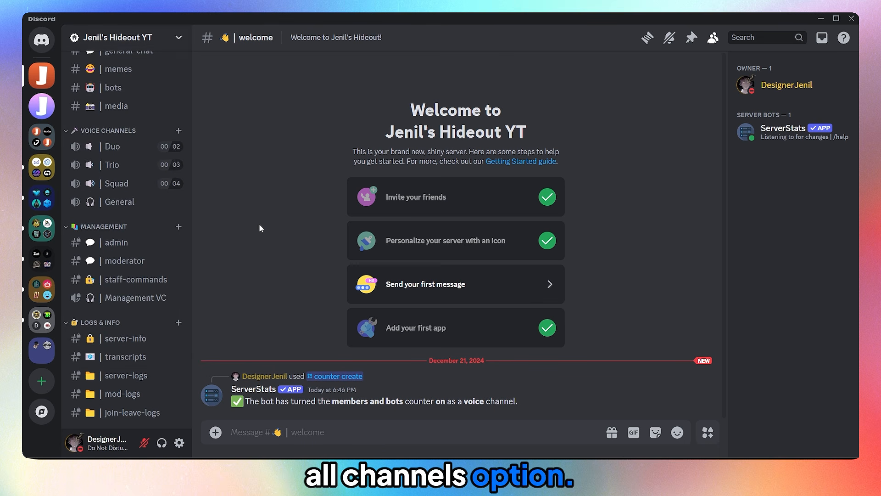
# Rename the all-members counter channel to "🌏 | Members: 2", save the change and leave the channel settings
pyautogui.scroll(5, 148, 235)
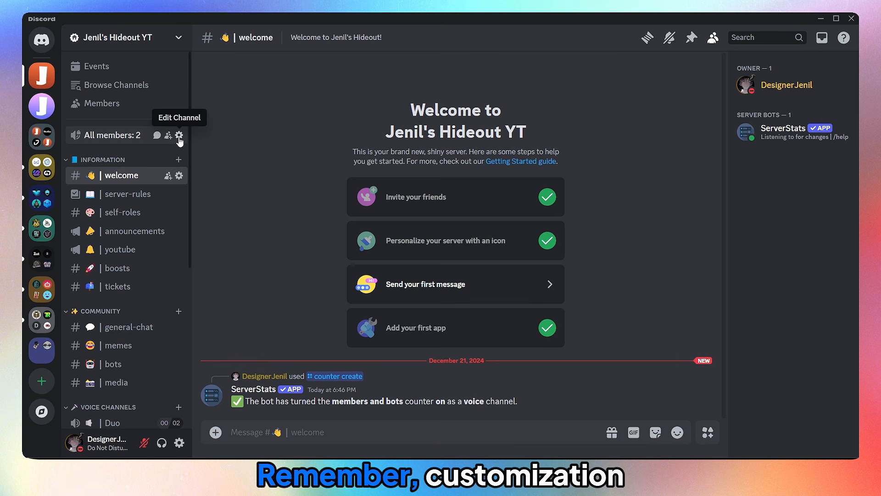
pyautogui.click(179, 135)
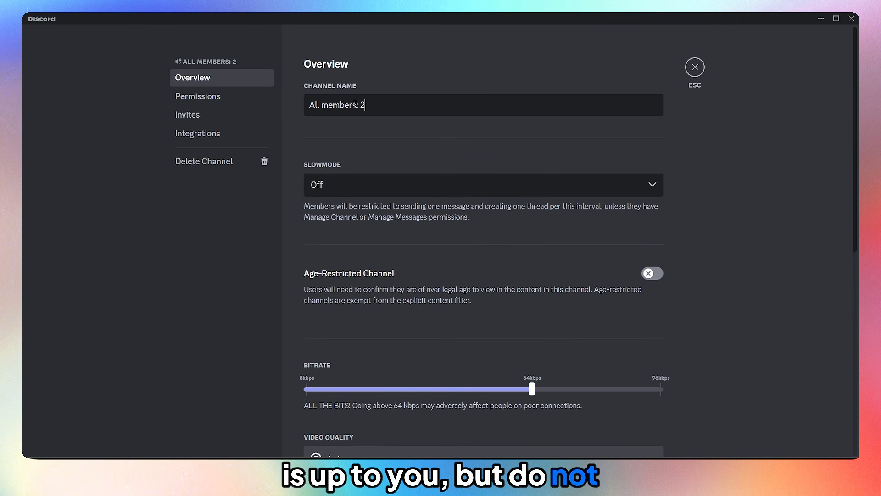
pyautogui.moveTo(354, 105); pyautogui.dragTo(303, 105)
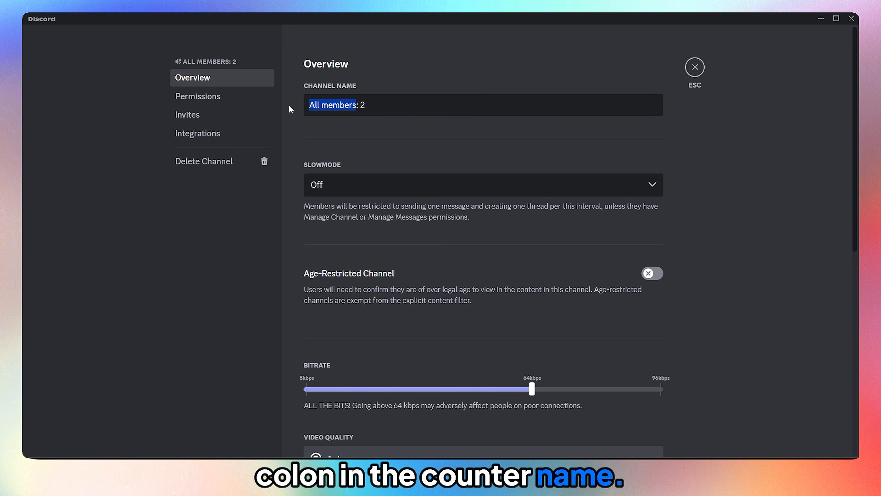
pyautogui.write('| Mem')
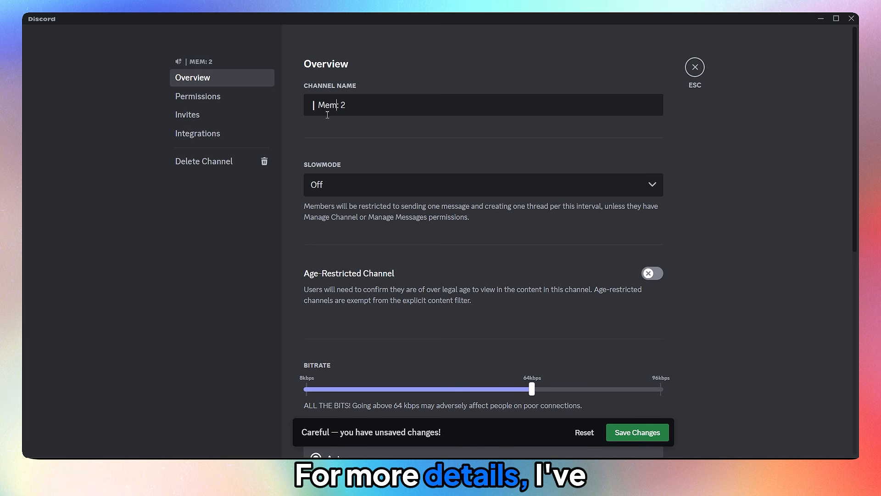
pyautogui.write('bers')
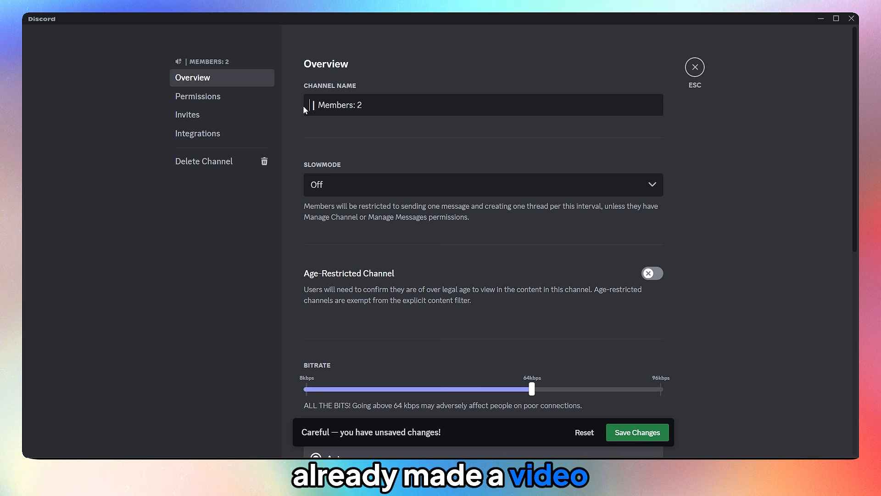
pyautogui.press('super+period')
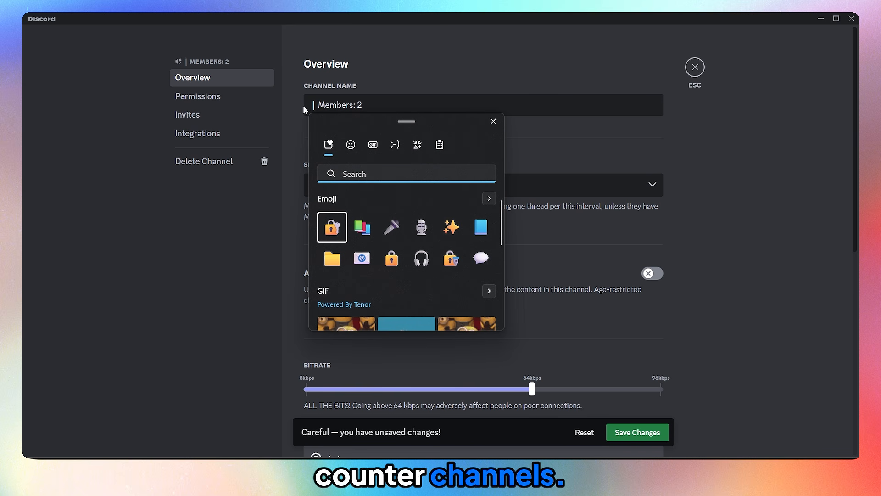
pyautogui.write('earth')
pyautogui.press('Return')
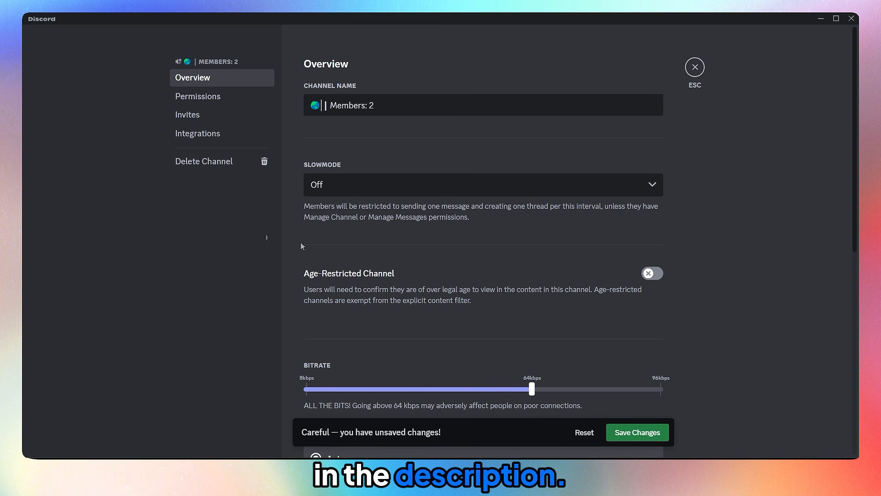
pyautogui.click(635, 435)
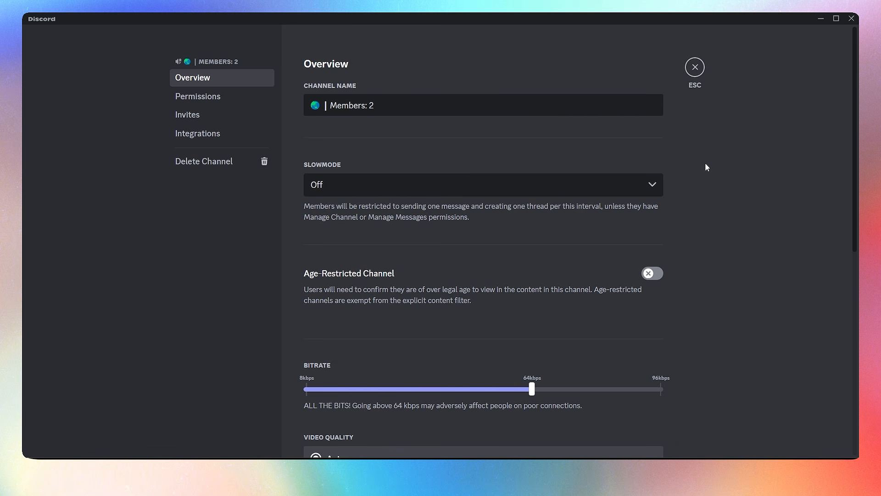
pyautogui.click(695, 67)
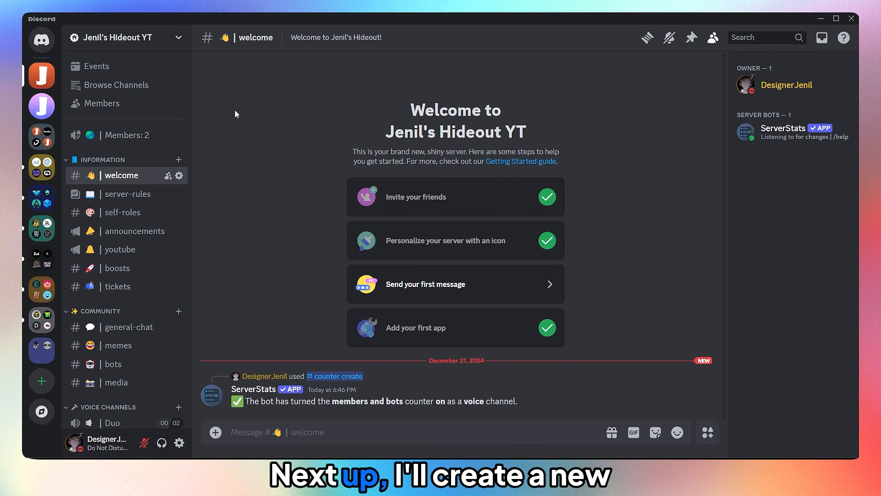
# Create a category named "⭐ Statistics"
pyautogui.click(119, 38)
pyautogui.click(99, 162)
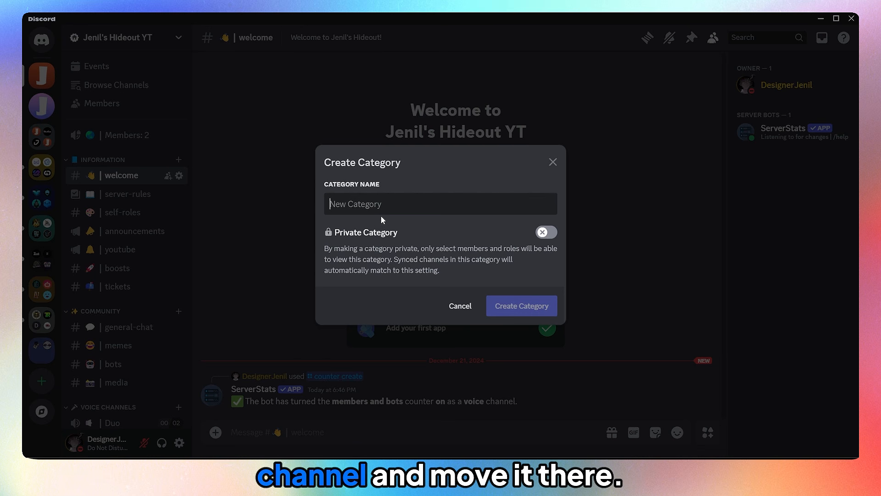
pyautogui.write('Statistics')
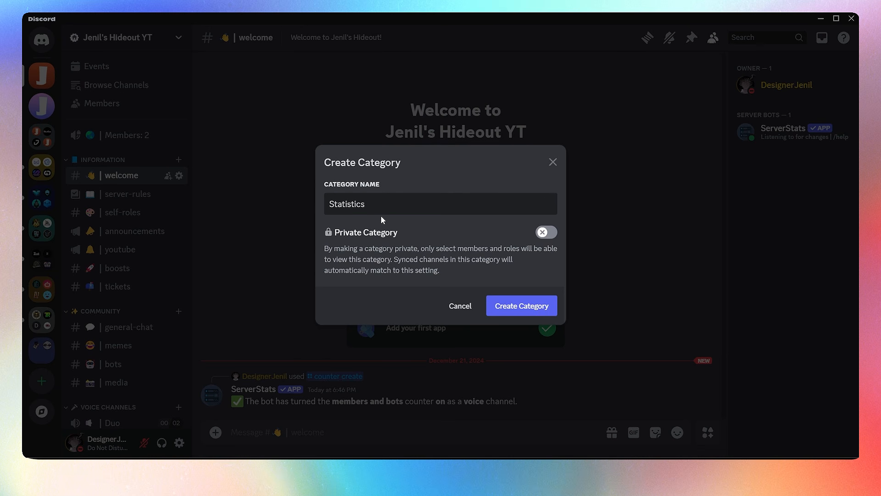
pyautogui.press('super+period')
pyautogui.write('glob')
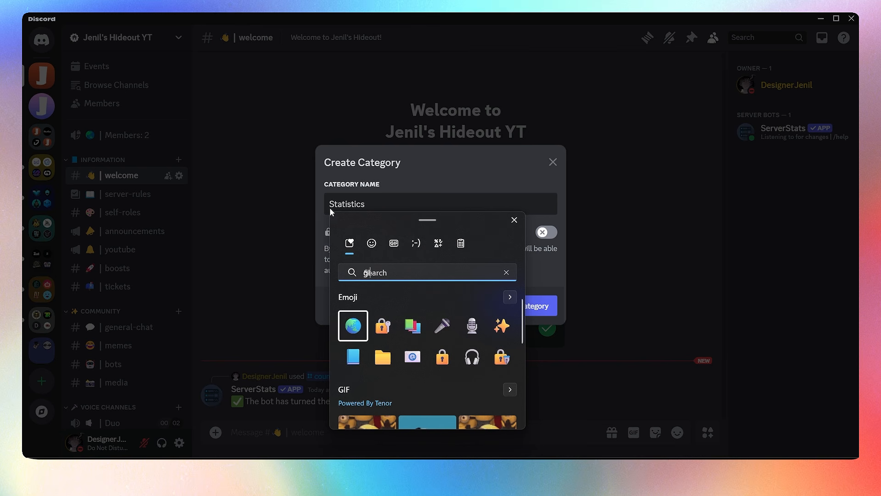
pyautogui.press('BackSpace')
pyautogui.press('BackSpace')
pyautogui.press('BackSpace')
pyautogui.press('BackSpace')
pyautogui.write('star')
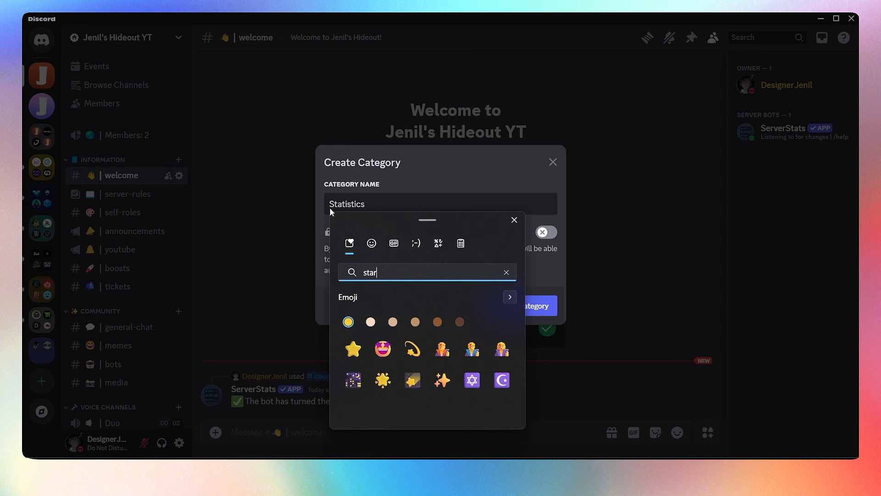
pyautogui.press('Down')
pyautogui.press('Return')
pyautogui.click(346, 209)
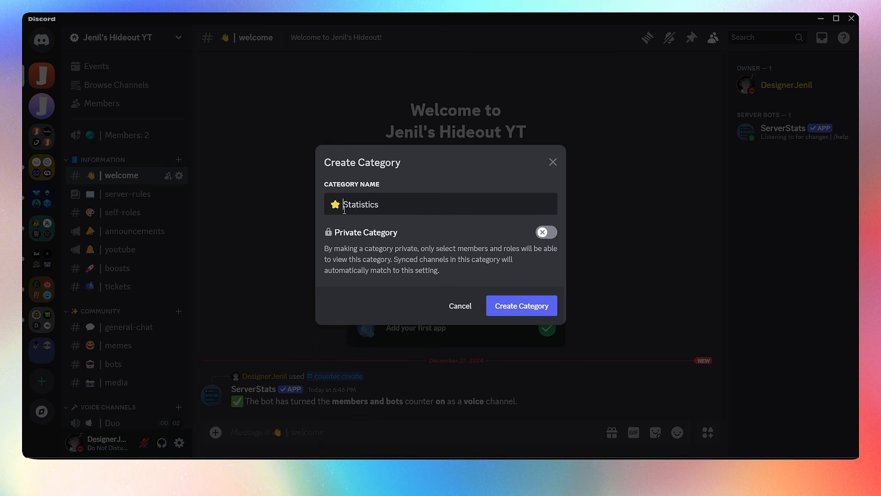
pyautogui.click(513, 310)
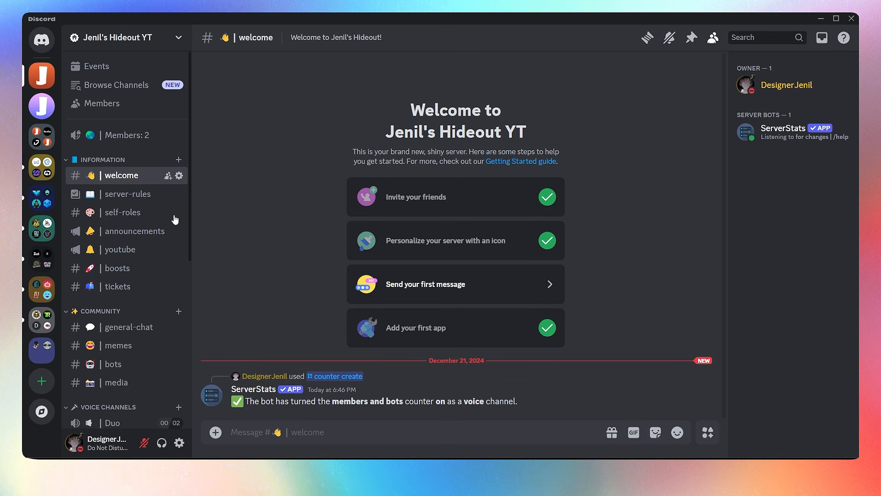
# Move the Statistics category above Information and place the Members counter channel in it, keeping the channel's current permissions
pyautogui.scroll(-6, 175, 220)
pyautogui.moveTo(98, 412); pyautogui.dragTo(130, 164)
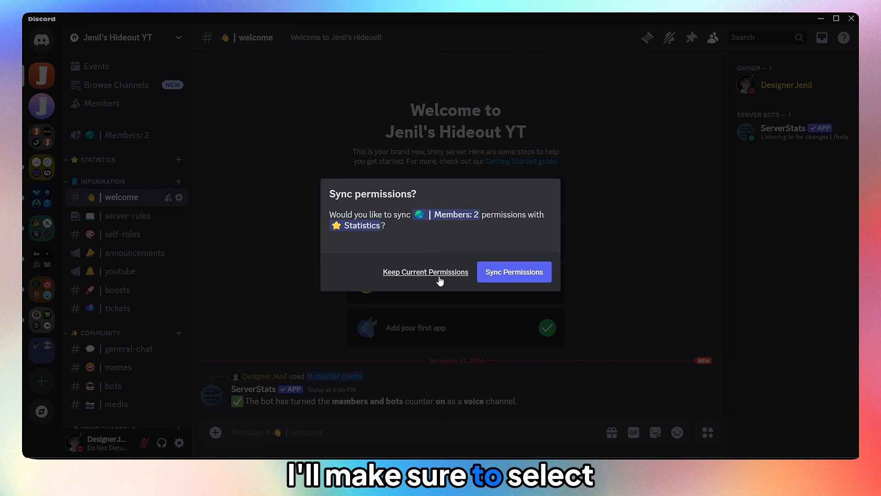
pyautogui.click(417, 274)
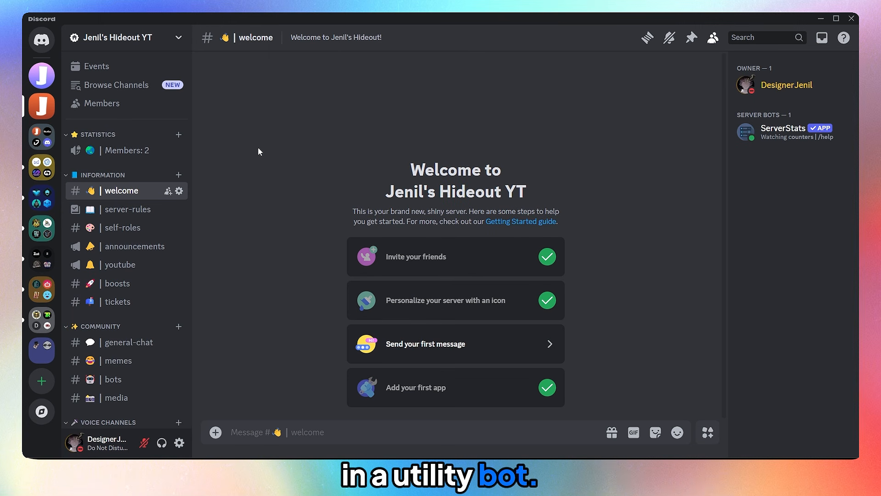
# Search the App Directory for "sapphire" and open the Sapphire app's page
pyautogui.click(147, 45)
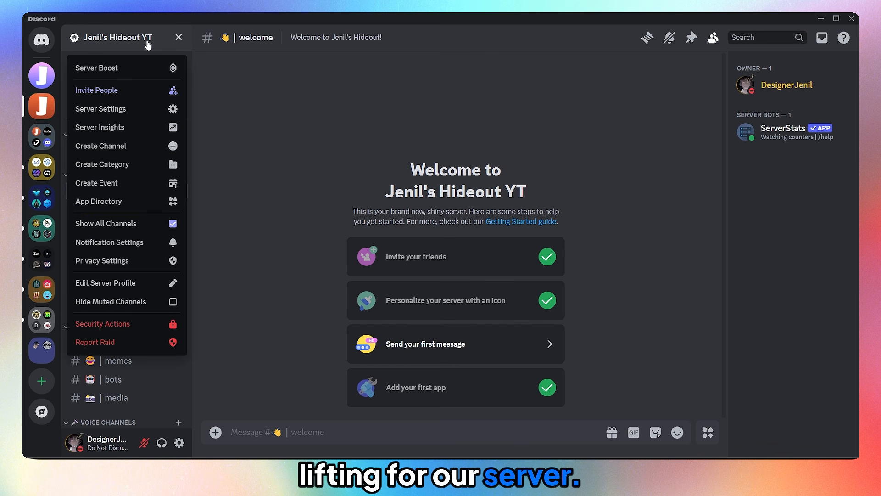
pyautogui.click(127, 201)
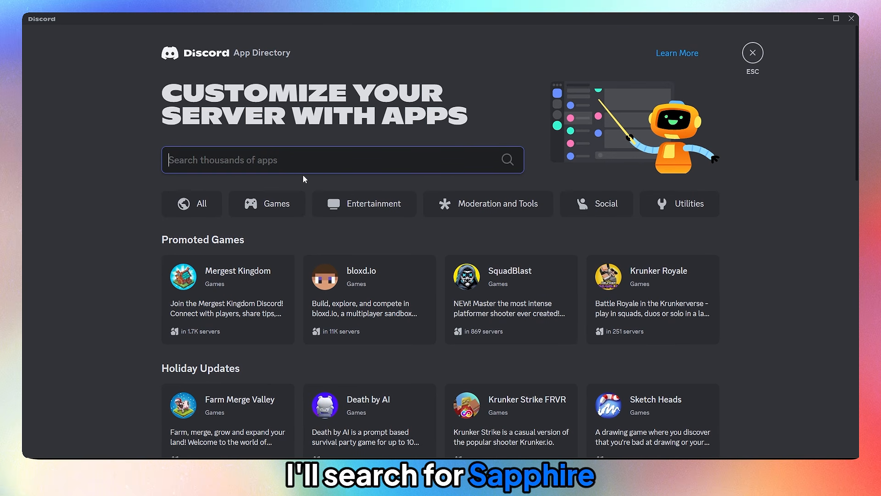
pyautogui.write('sapphire')
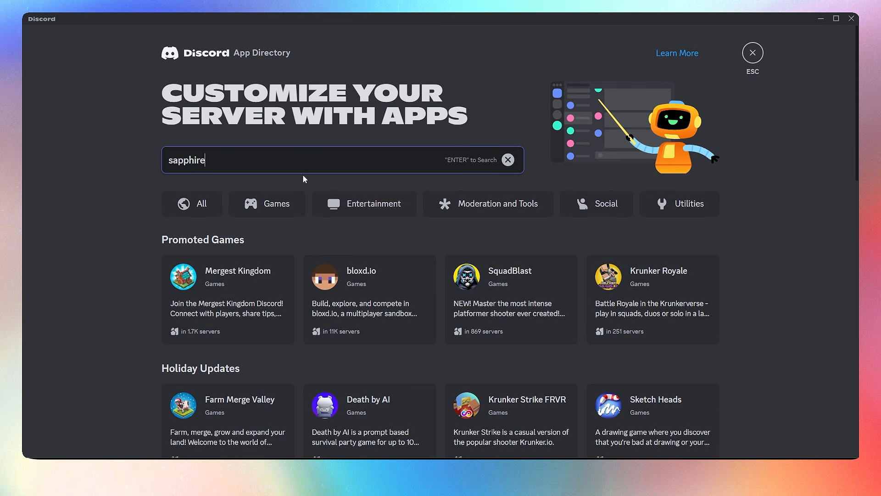
pyautogui.press('Return')
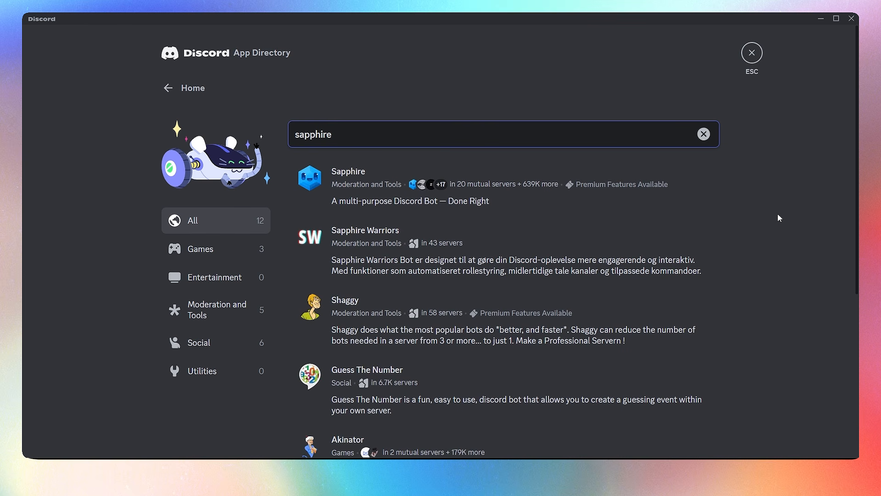
pyautogui.click(632, 205)
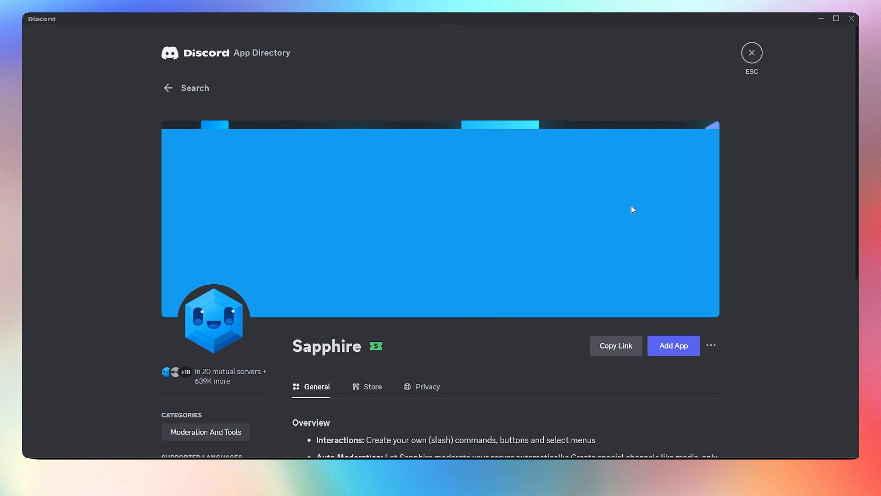
# Add the Sapphire app to the community server through its sapph.xyz invite site and continue the authorization to its dashboard
pyautogui.scroll(-3, 647, 317)
pyautogui.click(673, 182)
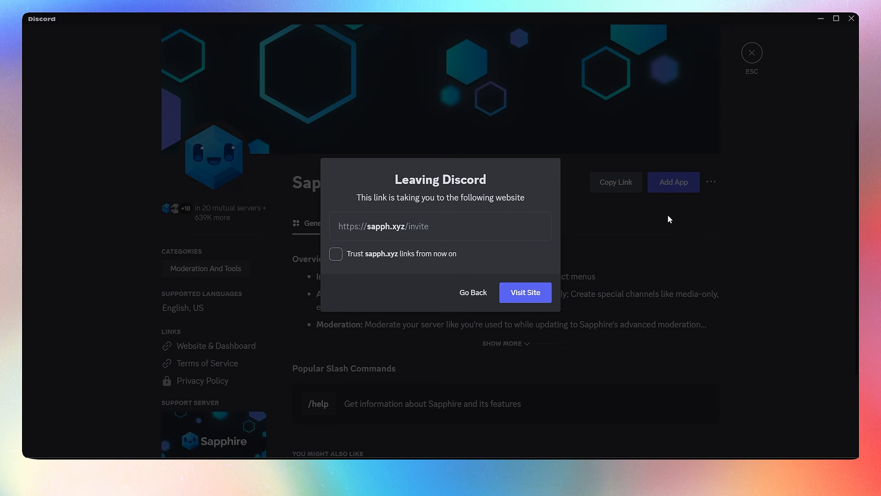
pyautogui.click(527, 291)
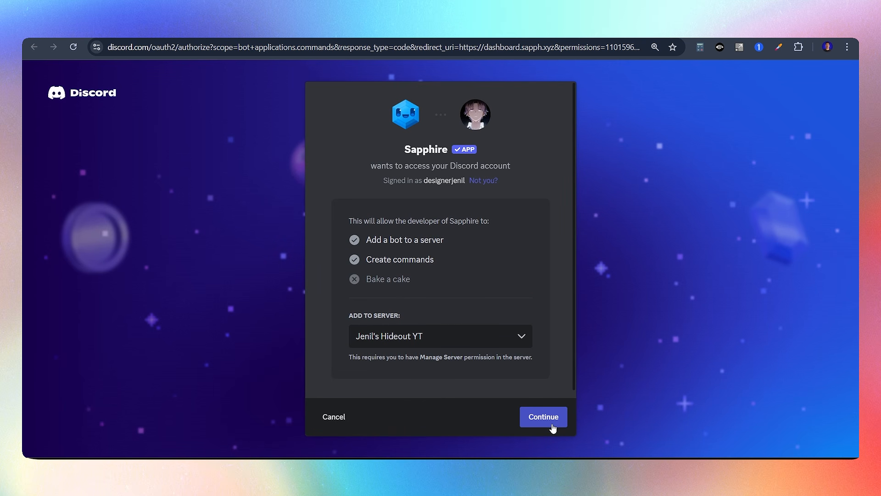
pyautogui.click(553, 428)
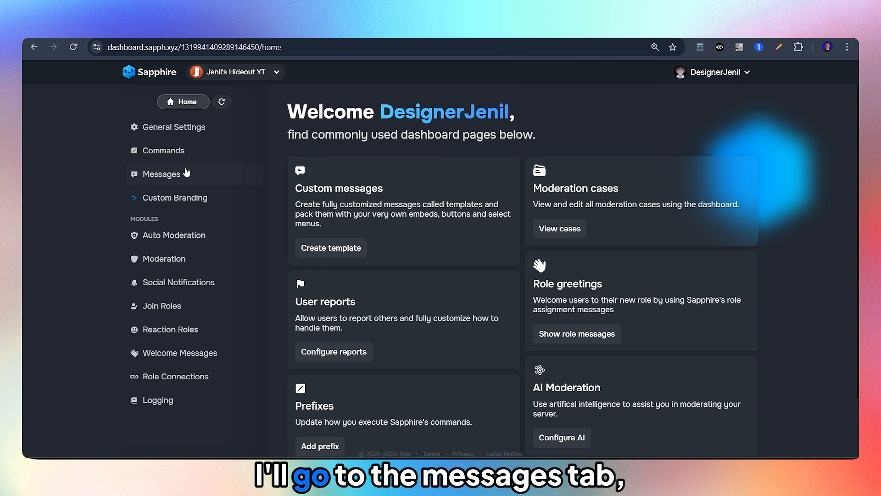
# Create a Sapphire message template named "server rules" and clear its default message text
pyautogui.click(182, 174)
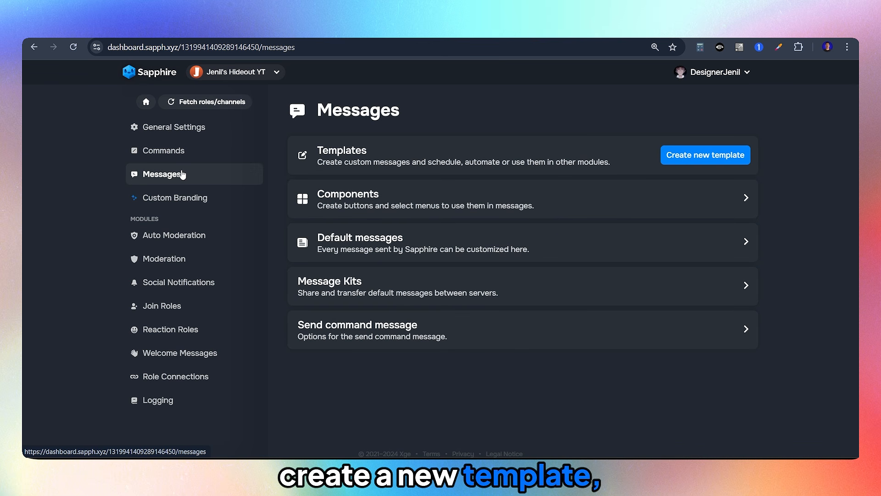
pyautogui.click(735, 156)
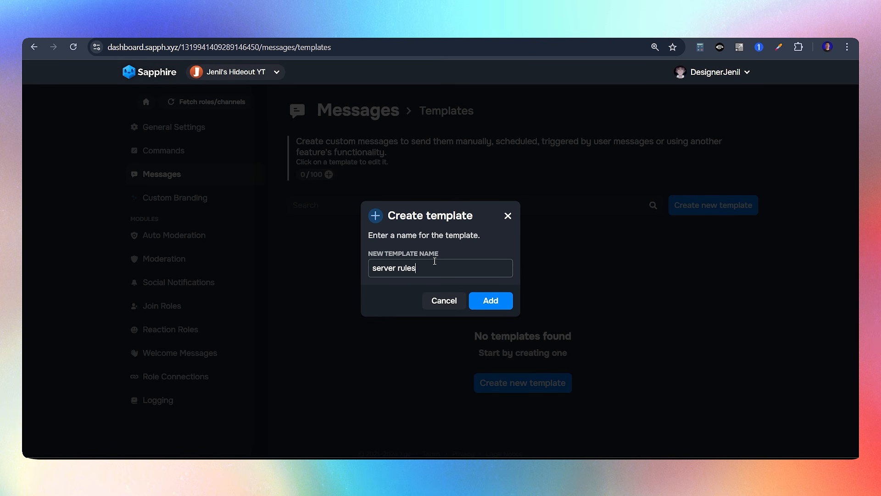
pyautogui.click(487, 299)
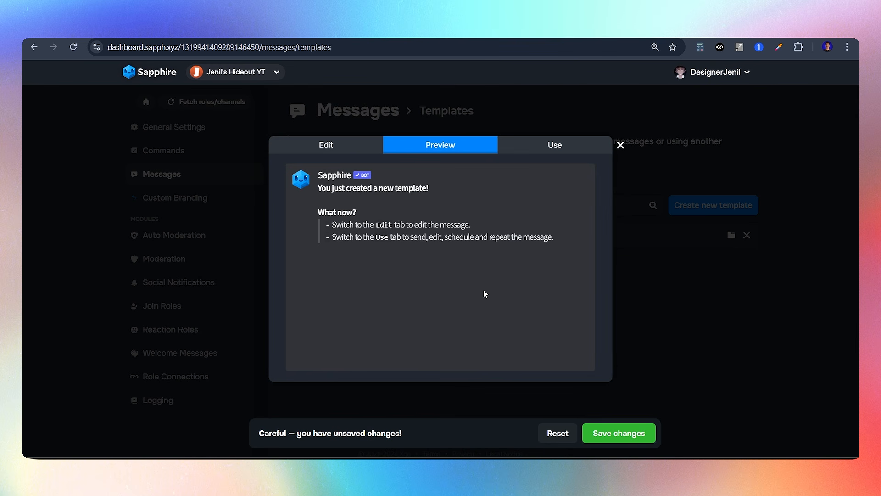
pyautogui.click(346, 147)
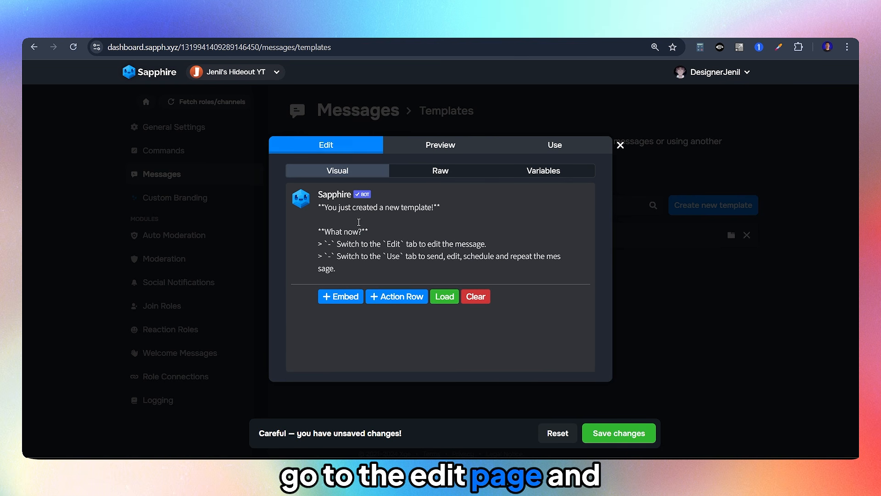
pyautogui.moveTo(352, 268); pyautogui.dragTo(310, 205)
pyautogui.press('BackSpace')
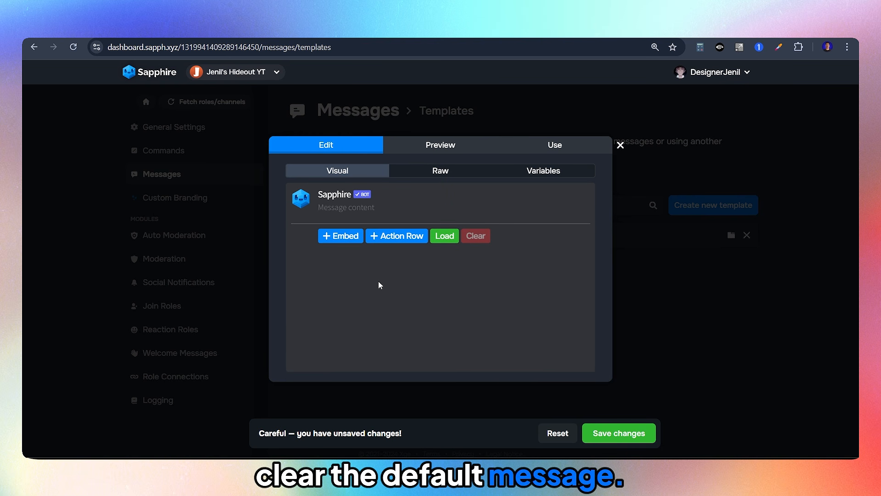
# Add an embed with the description heading "# Server Rules", paste the copied rules text below it, and preview the message
pyautogui.click(340, 239)
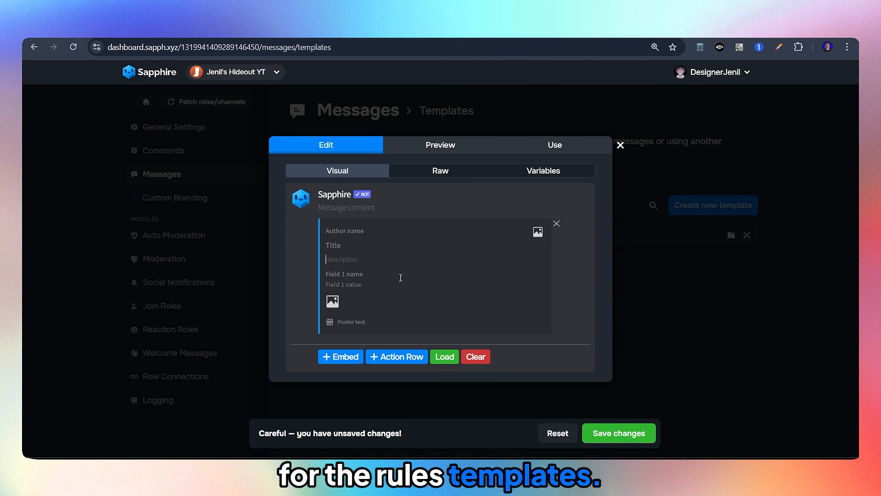
pyautogui.write('# Serve')
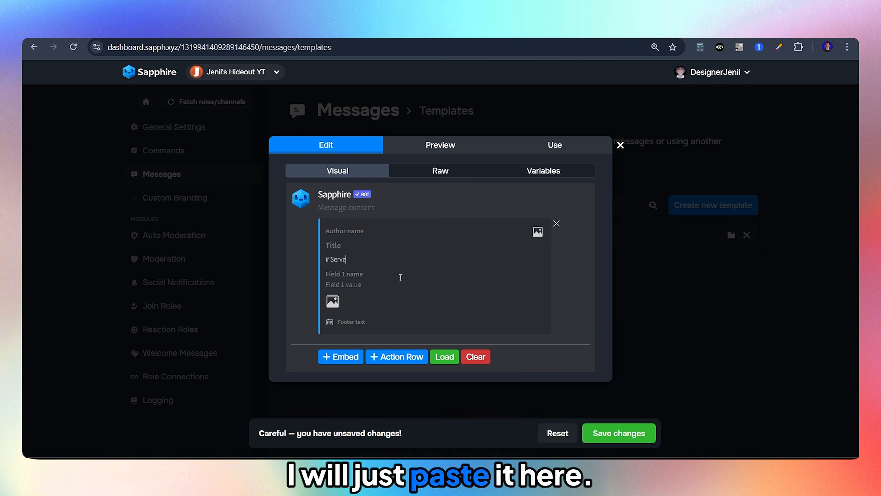
pyautogui.write('r Rule')
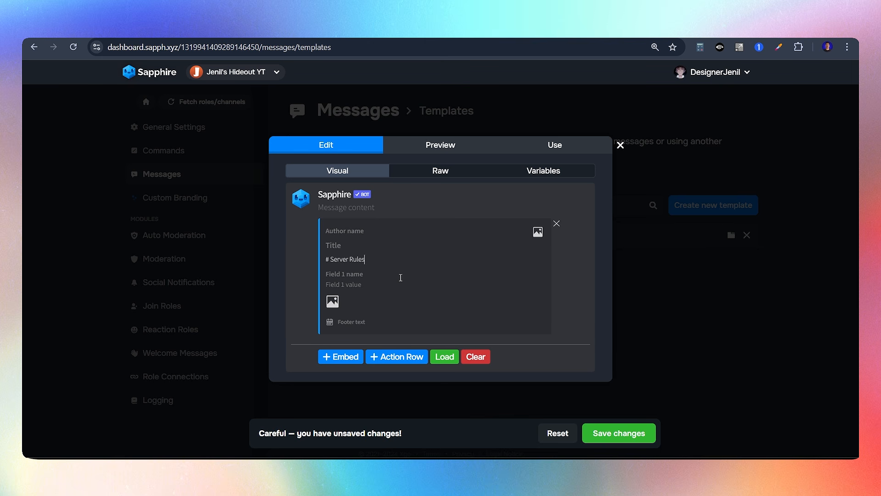
pyautogui.write('s')
pyautogui.press('Return')
pyautogui.hotkey('ctrl', 'v')
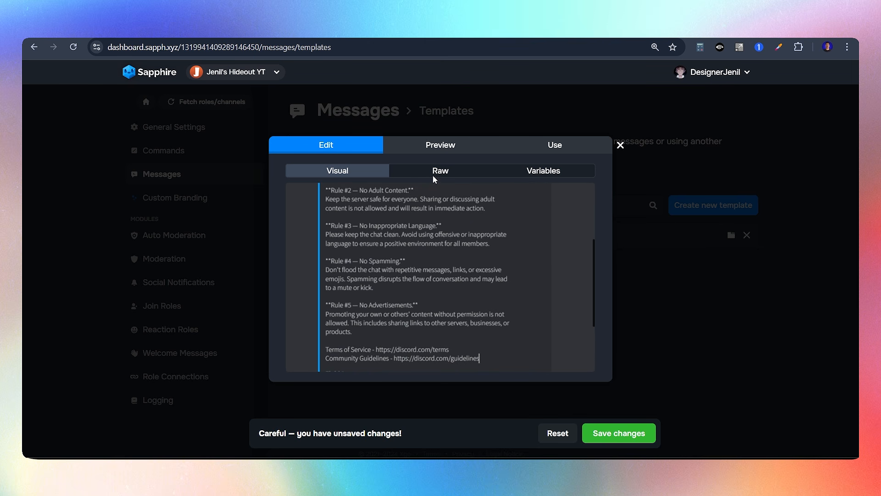
pyautogui.click(438, 148)
pyautogui.scroll(-2, 449, 221)
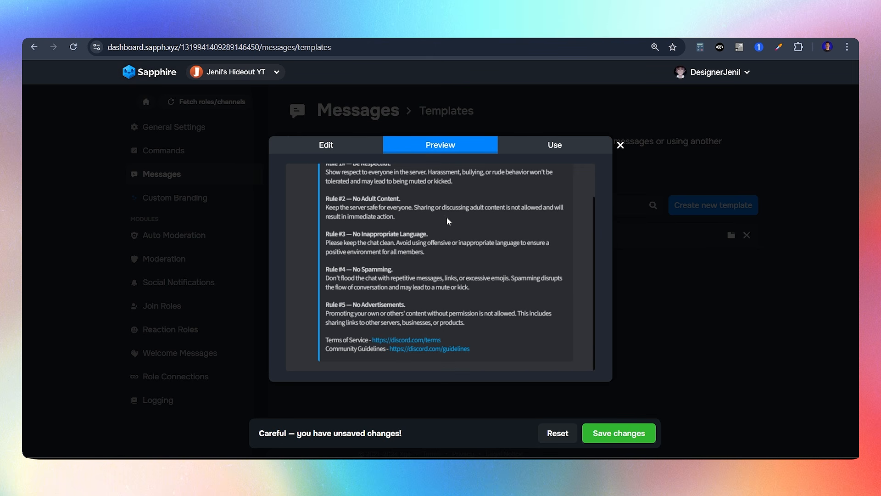
pyautogui.scroll(2, 467, 296)
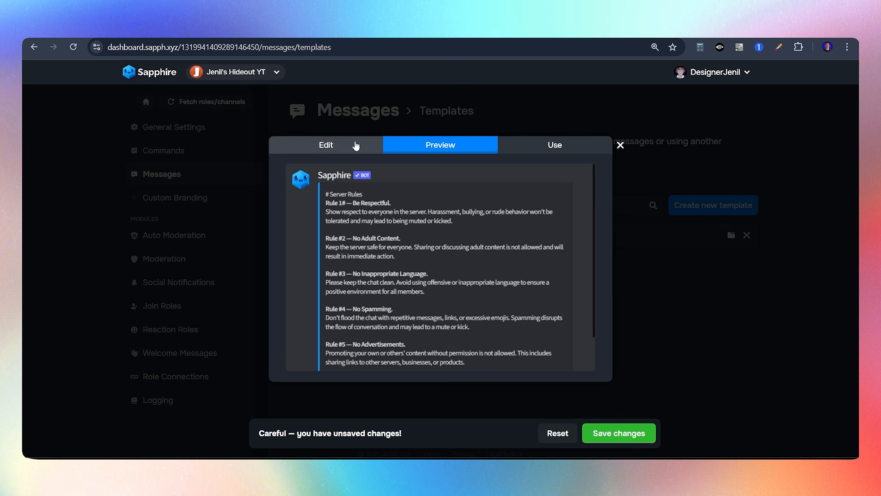
# Change the rules embed's side strip color to red #f22c2c
pyautogui.click(355, 145)
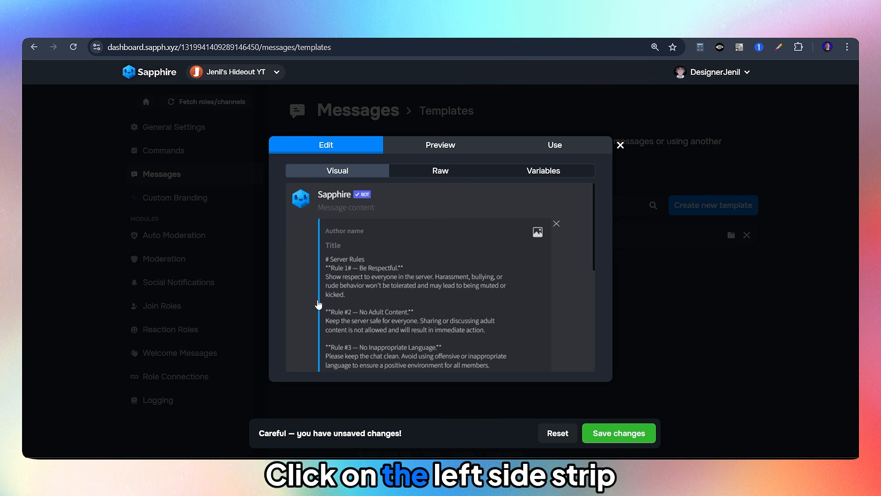
pyautogui.click(322, 296)
pyautogui.click(468, 257)
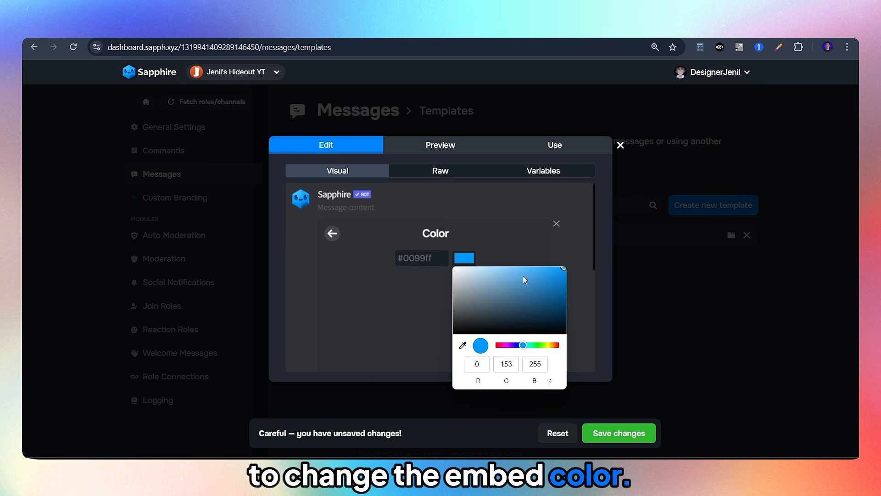
pyautogui.moveTo(546, 346); pyautogui.dragTo(568, 347)
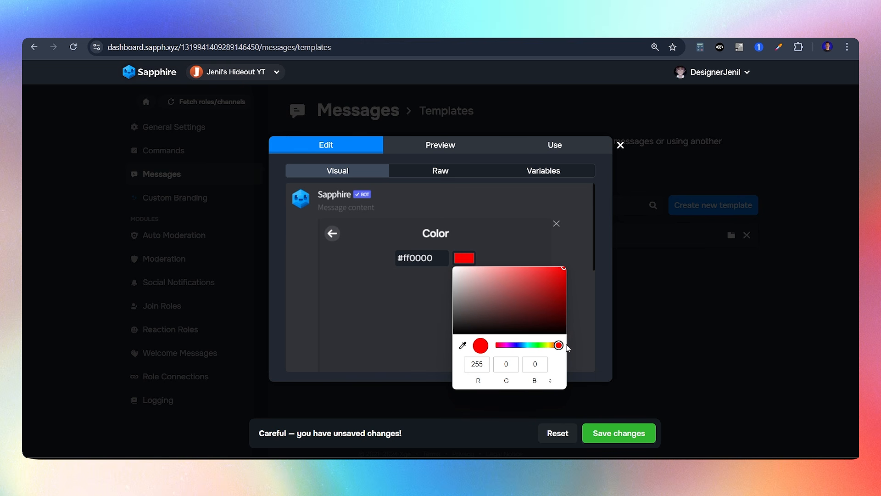
pyautogui.click(546, 271)
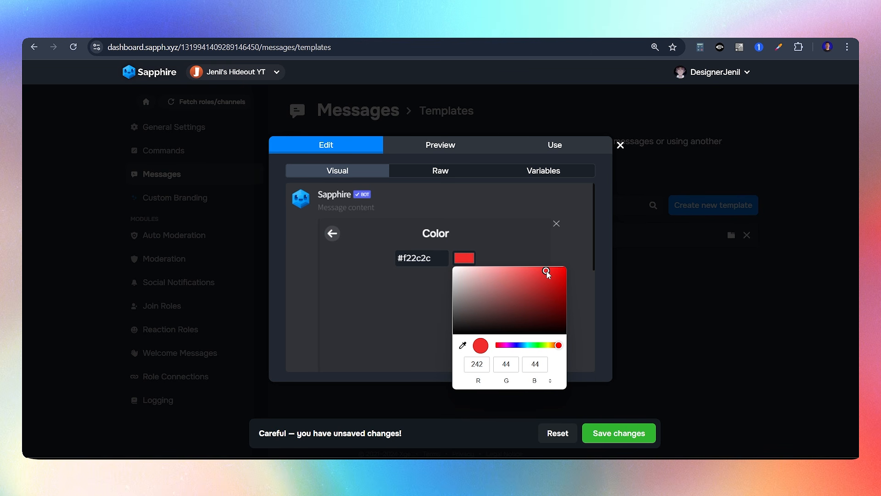
pyautogui.click(518, 250)
pyautogui.click(332, 234)
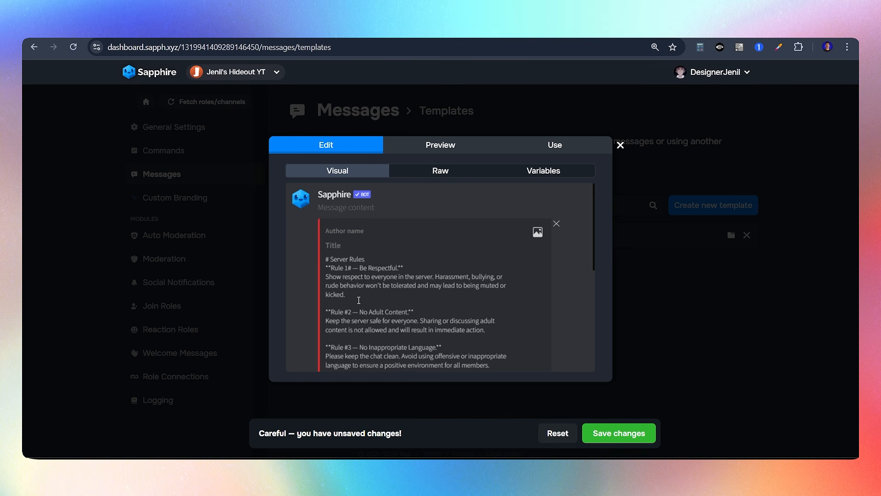
# Open the embed's large image setting, then switch to Discord and copy the SERVER RULES banner's link from the server-info channel
pyautogui.scroll(-10, 332, 307)
pyautogui.click(332, 305)
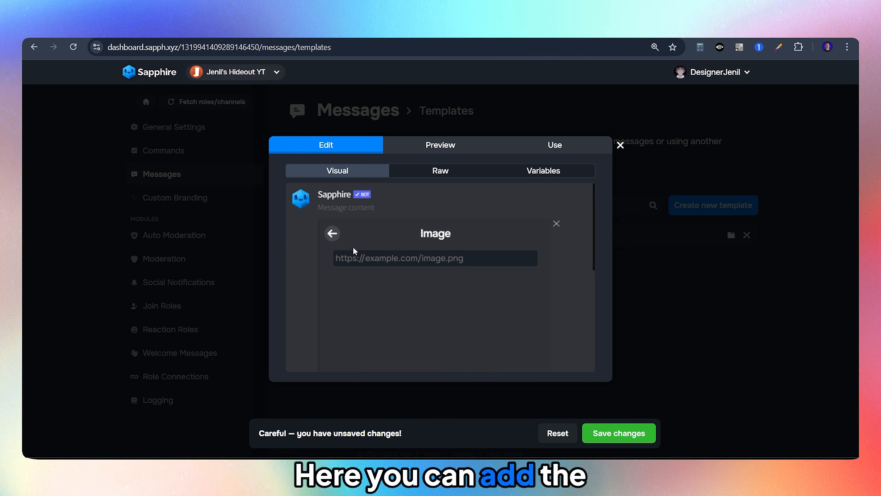
pyautogui.click(528, 470)
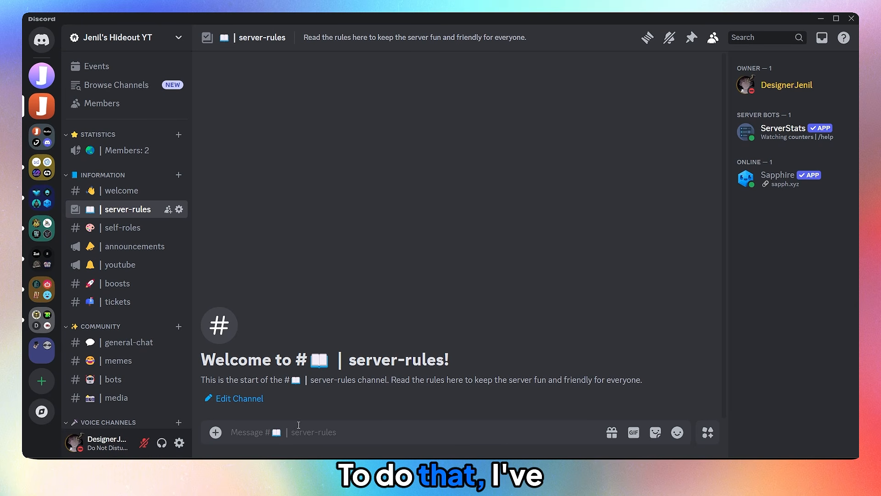
pyautogui.scroll(-5, 127, 383)
pyautogui.scroll(-3, 127, 386)
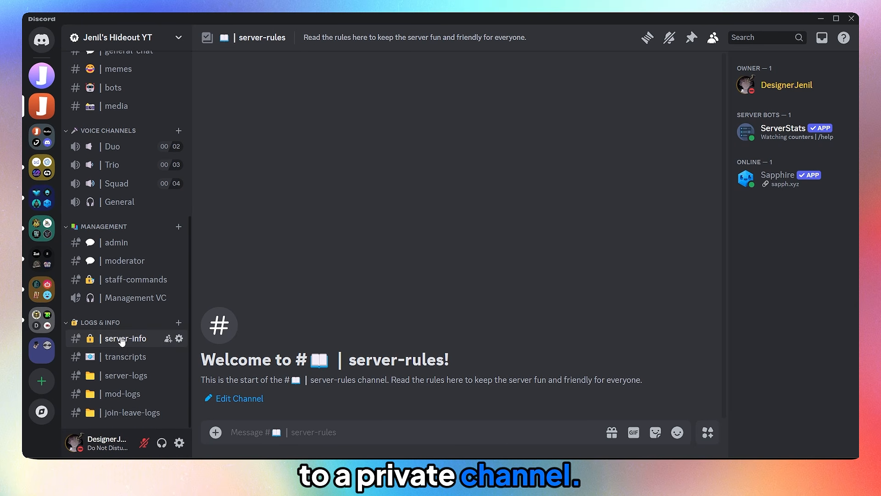
pyautogui.click(123, 340)
pyautogui.click(489, 281)
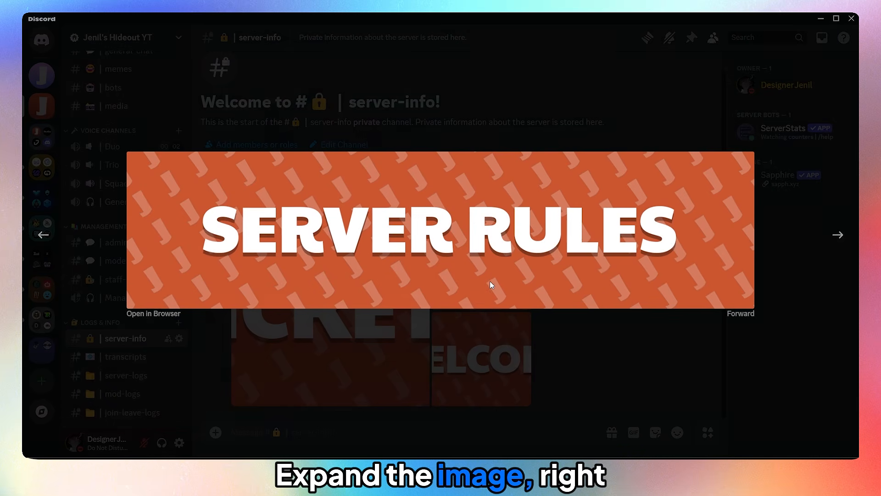
pyautogui.rightClick(427, 241)
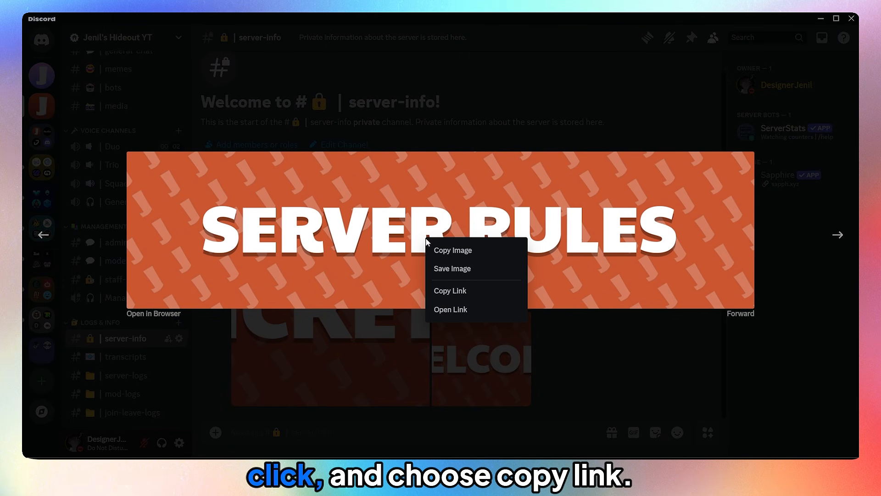
pyautogui.click(448, 293)
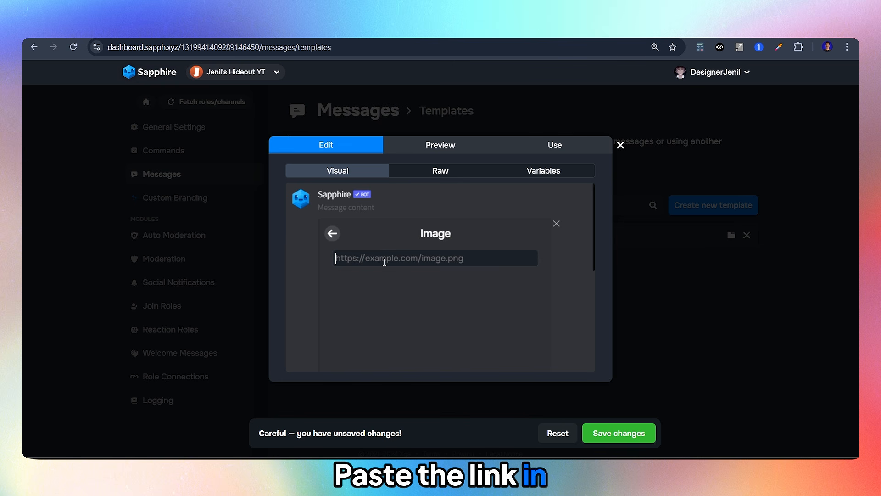
# Paste the copied banner link as the embed's image, preview the message, and save the template changes
pyautogui.hotkey('ctrl', 'v')
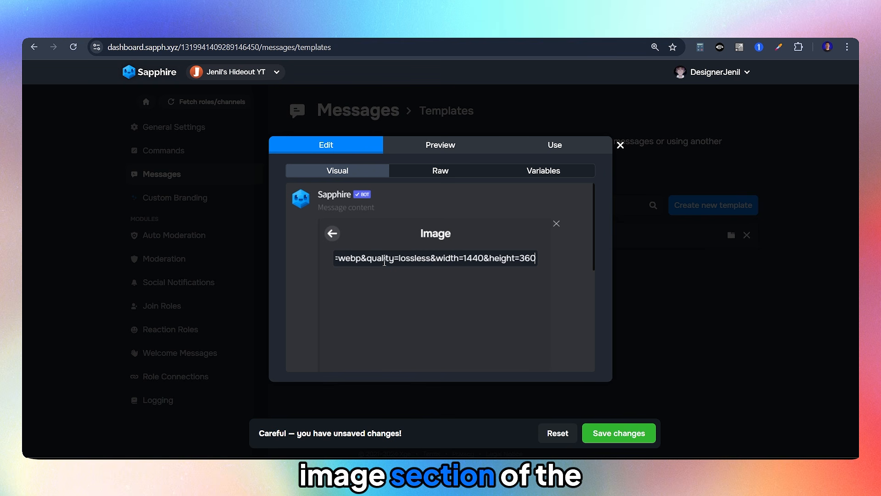
pyautogui.click(427, 147)
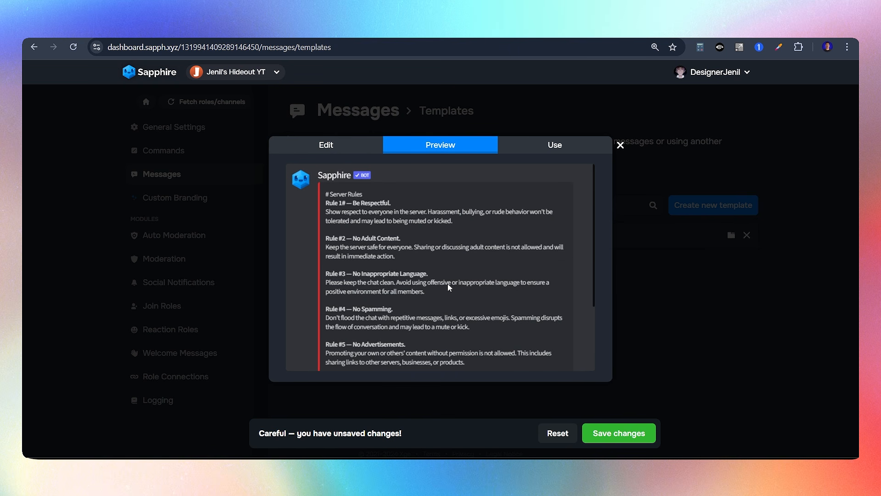
pyautogui.scroll(-3, 449, 288)
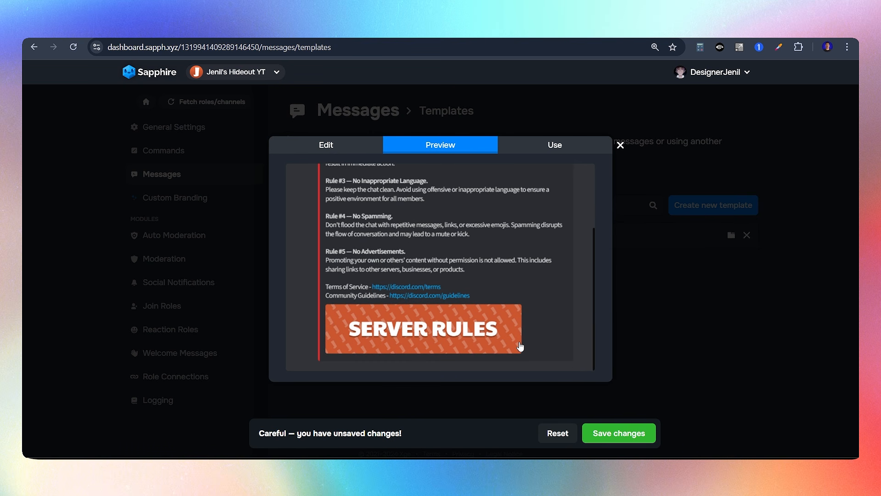
pyautogui.scroll(4, 521, 345)
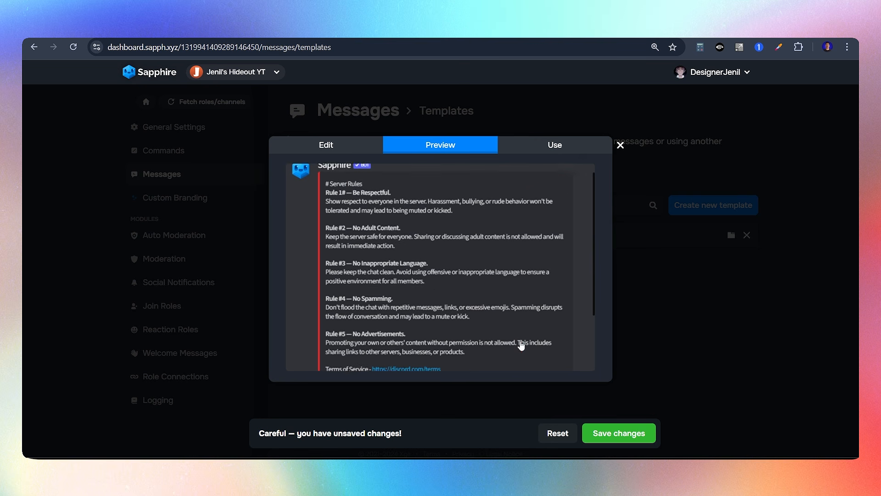
pyautogui.click(612, 434)
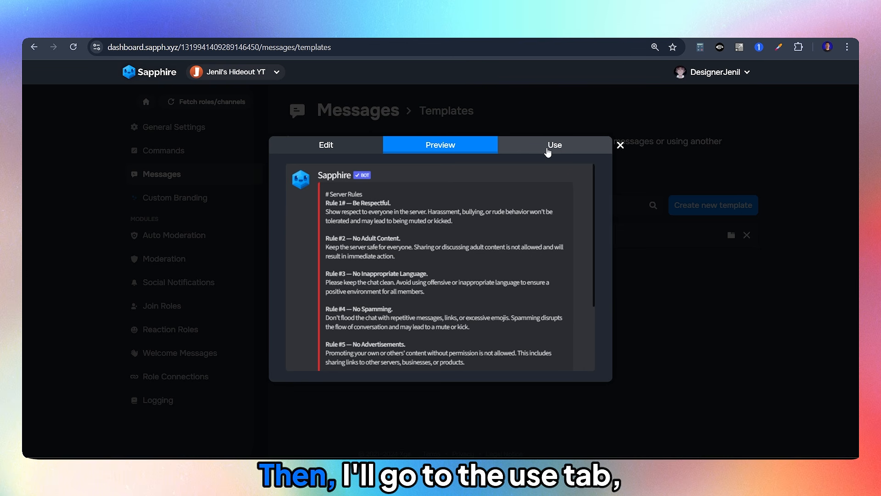
# Send the server rules template to the server-rules channel and close the template editor
pyautogui.click(548, 152)
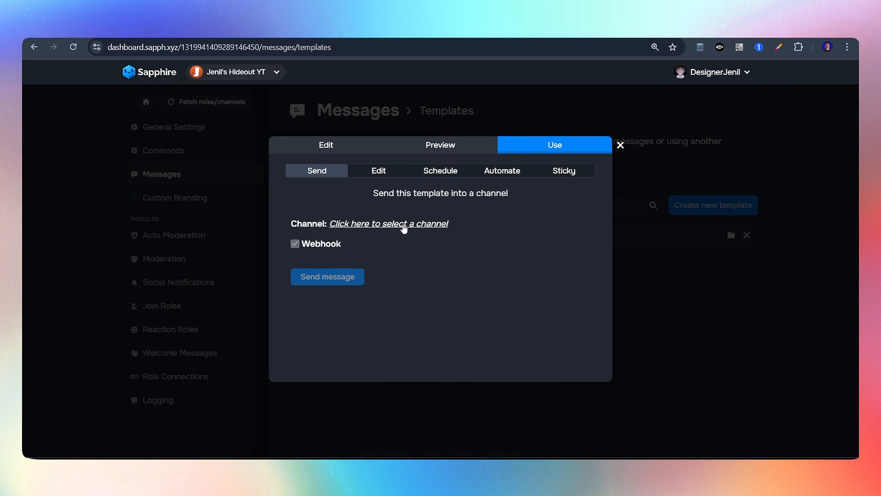
pyautogui.click(404, 225)
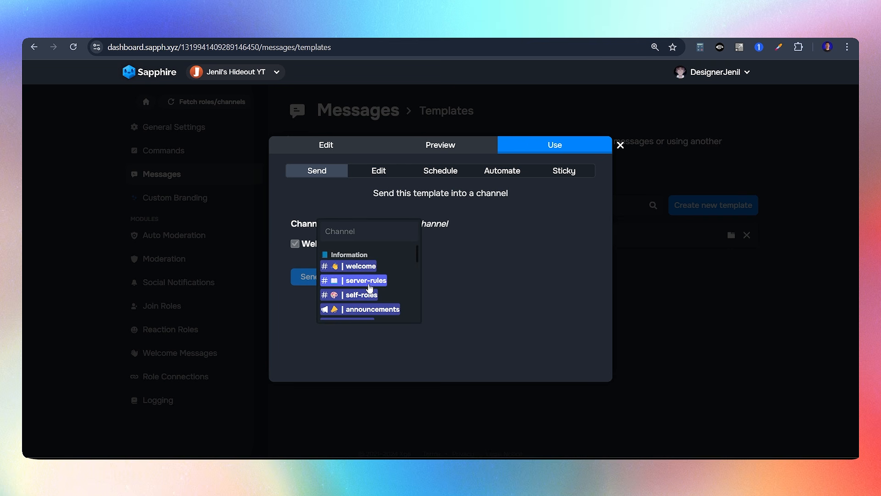
pyautogui.click(365, 287)
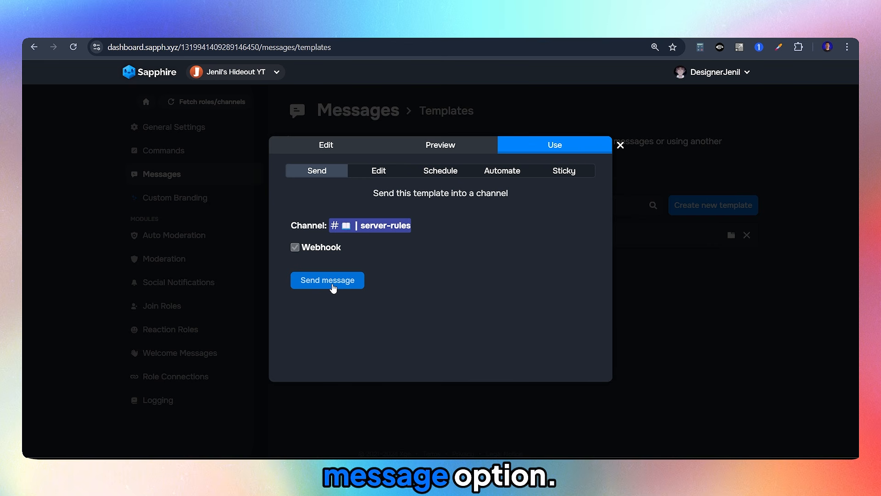
pyautogui.click(333, 288)
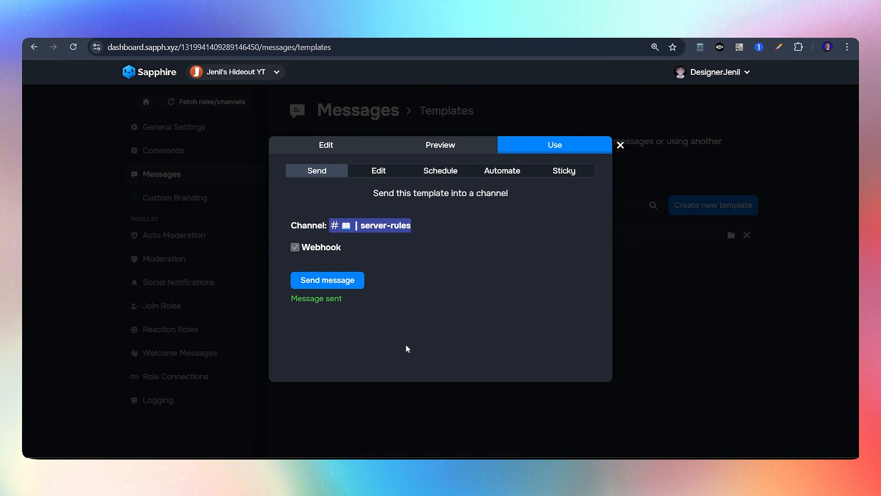
pyautogui.click(296, 425)
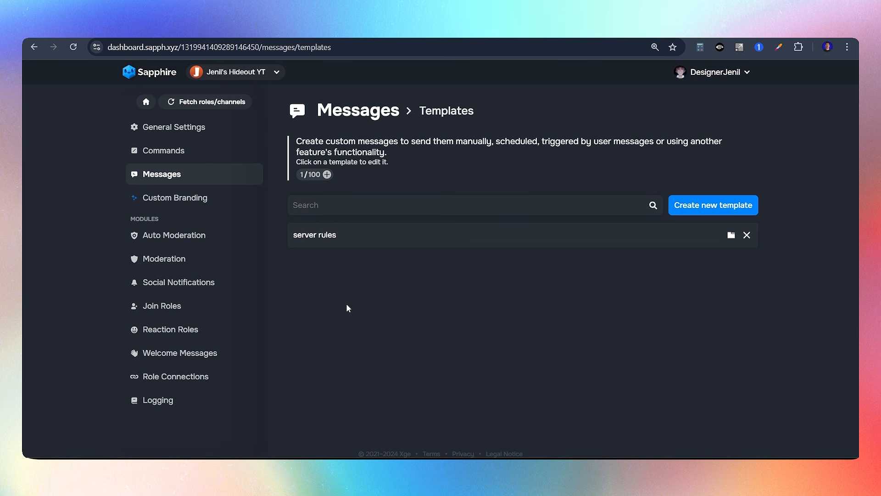
# Set up YouTube social notifications for the creator's channel handle, with the server's youtube channel as the destination
pyautogui.click(201, 286)
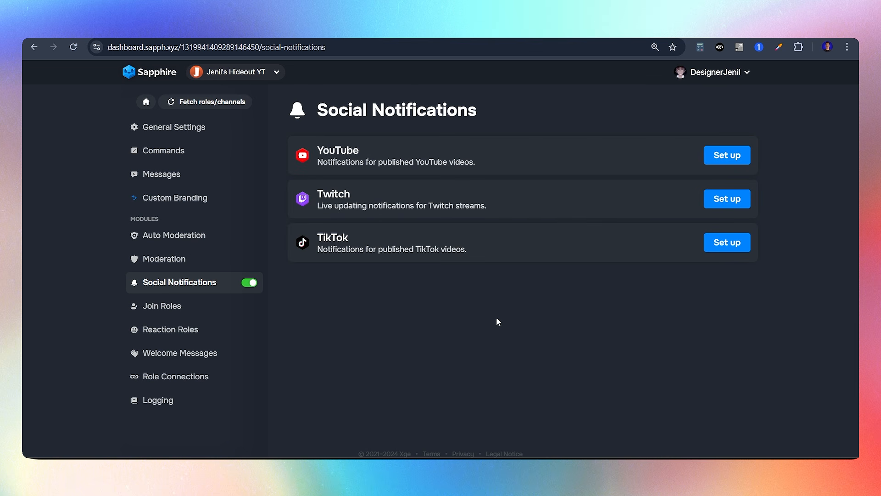
pyautogui.click(713, 155)
pyautogui.write('des')
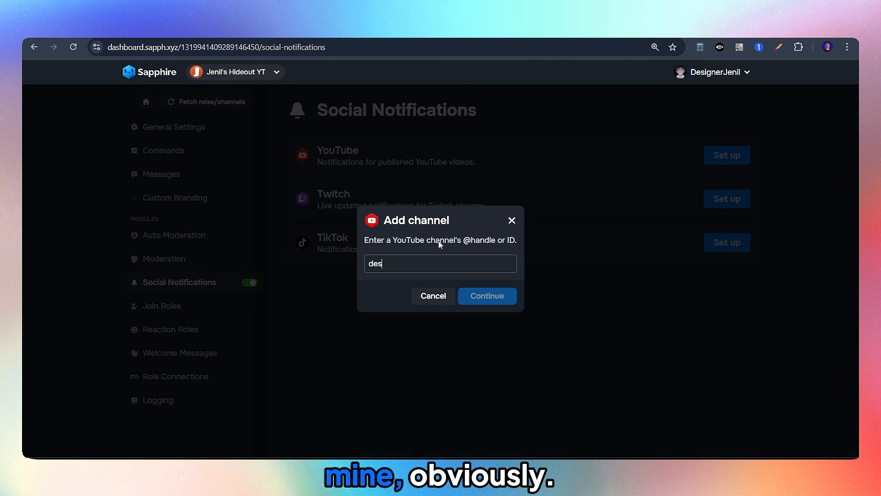
pyautogui.write('ignerjenil')
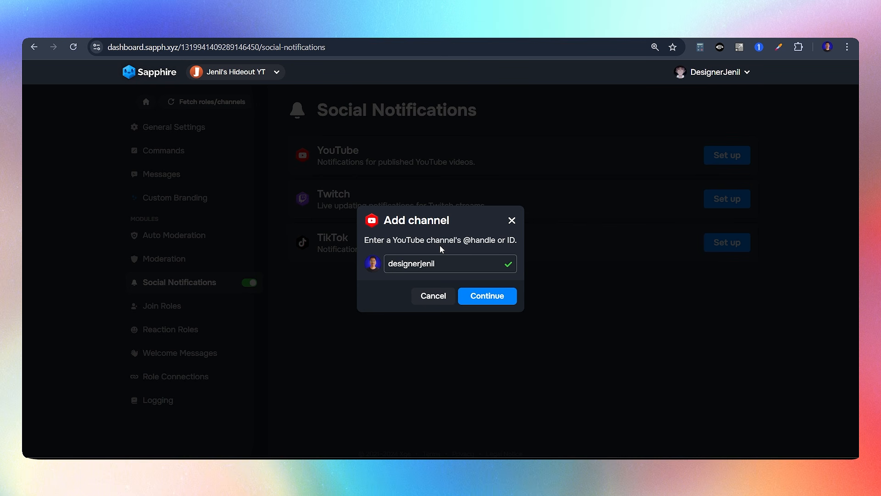
pyautogui.click(481, 296)
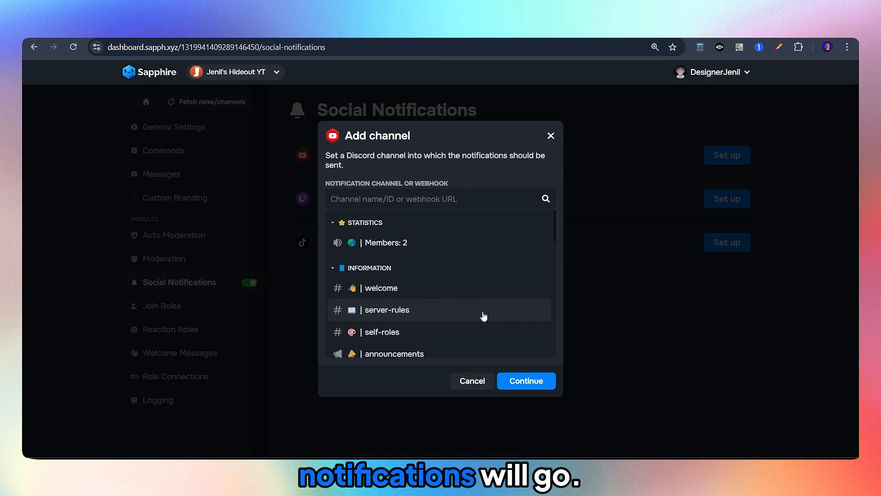
pyautogui.scroll(-2, 484, 316)
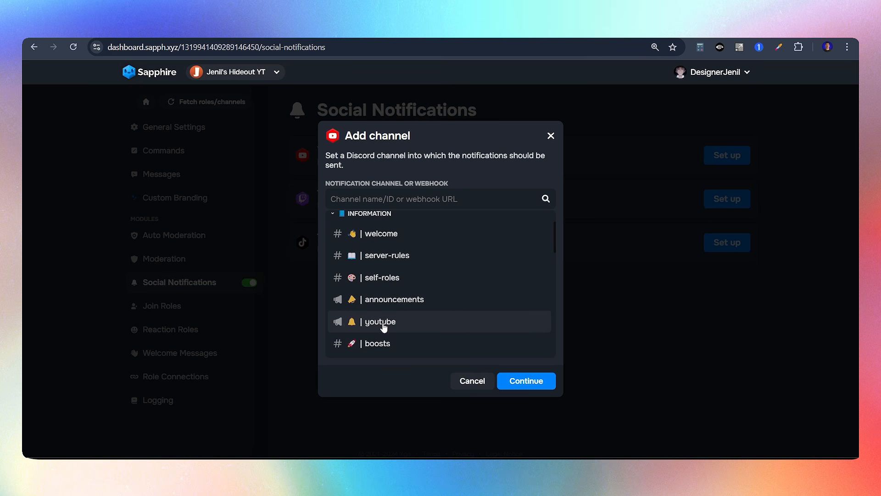
pyautogui.click(382, 324)
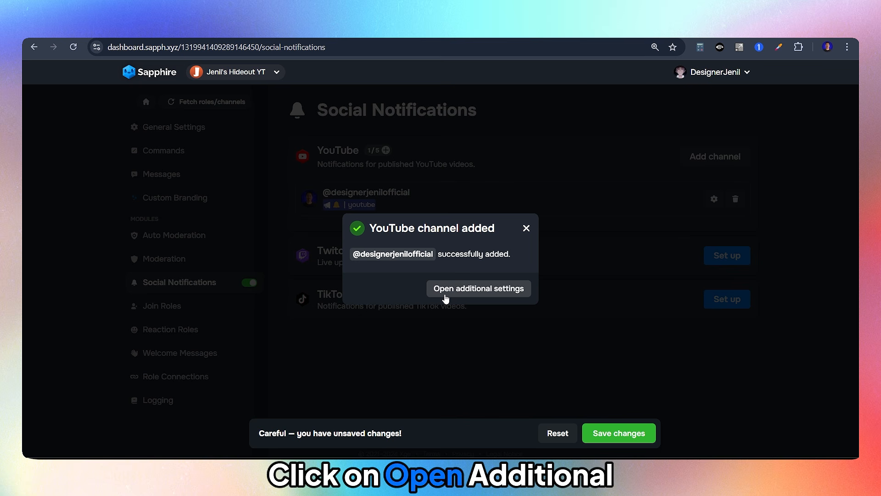
# In the added channel's additional settings, add the YouTube Ping role and enable auto publish and the custom message
pyautogui.click(445, 293)
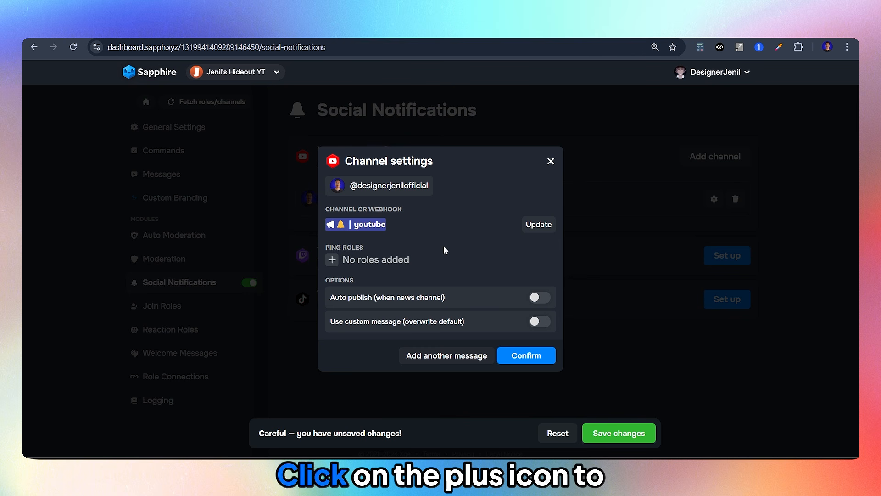
pyautogui.click(330, 260)
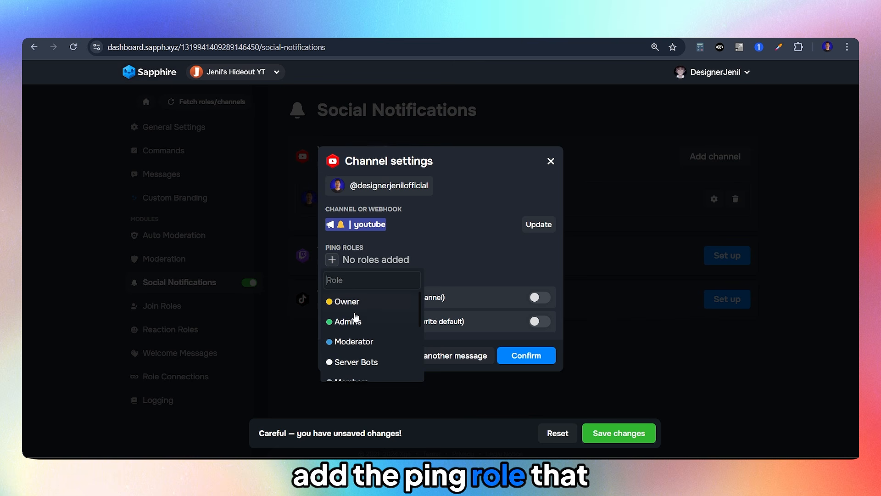
pyautogui.scroll(-5, 363, 339)
pyautogui.scroll(3, 365, 344)
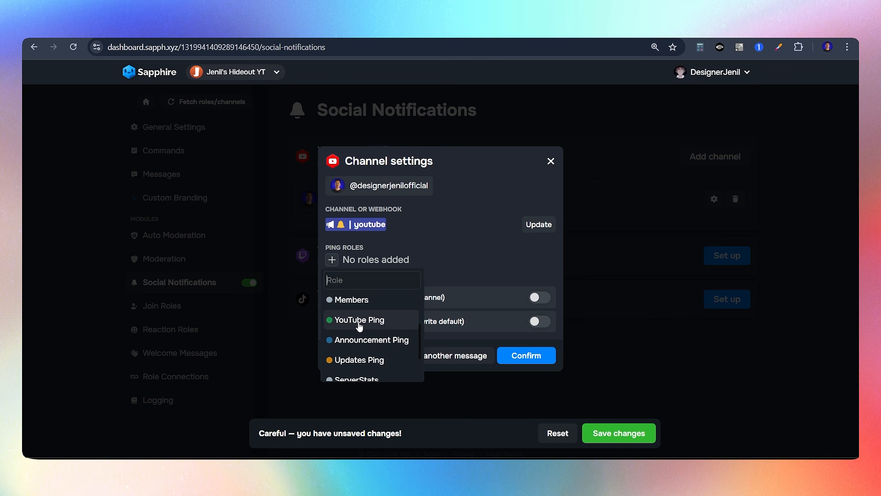
pyautogui.click(364, 320)
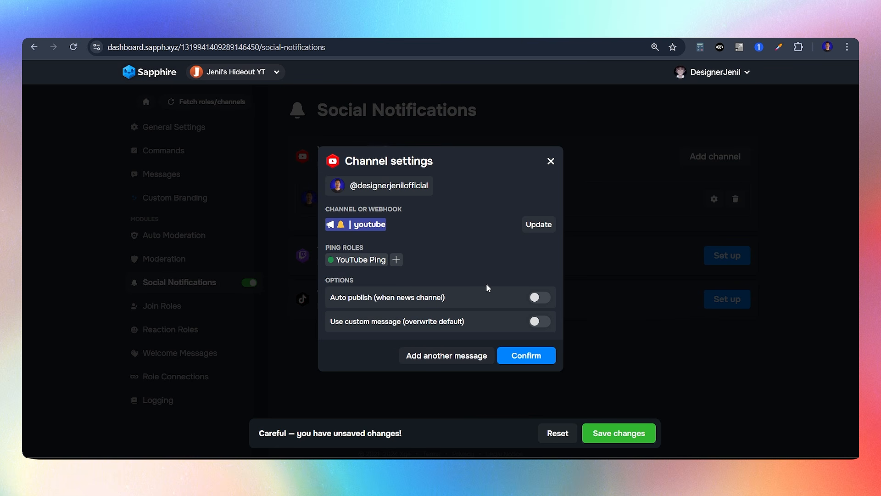
pyautogui.click(533, 323)
pyautogui.click(536, 244)
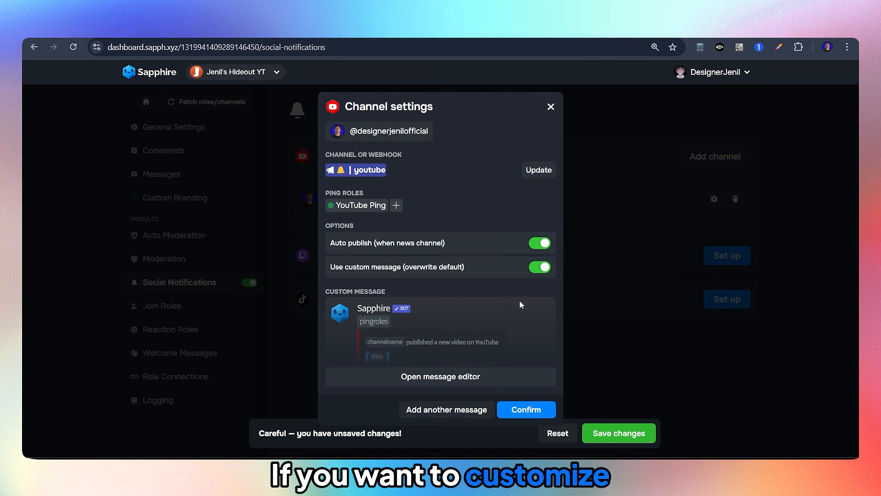
# Preview the default custom notification message, then replace its raw code with the copied JSON that includes a Watch Now button
pyautogui.click(426, 381)
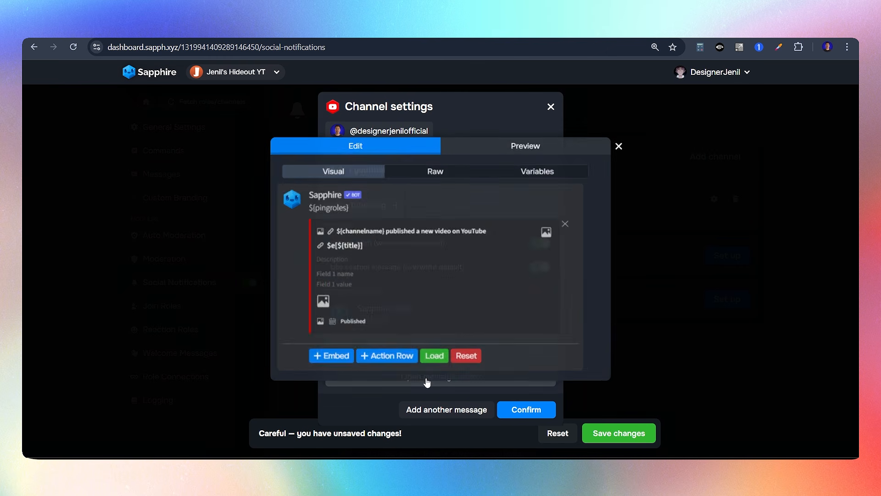
pyautogui.click(482, 150)
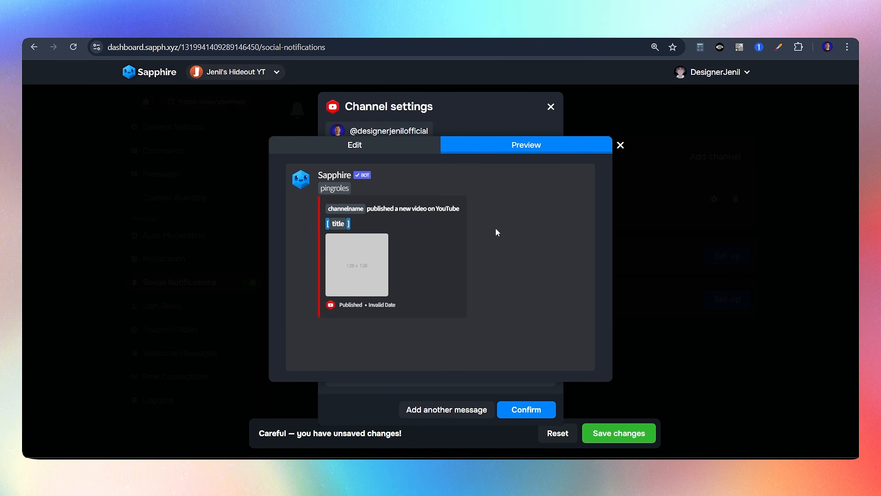
pyautogui.click(374, 150)
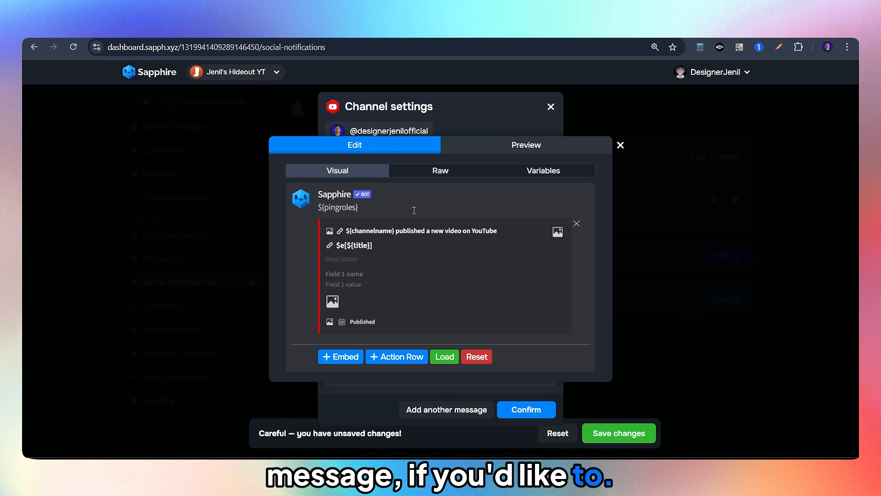
pyautogui.click(426, 178)
pyautogui.click(404, 227)
pyautogui.hotkey('ctrl', 'a')
pyautogui.hotkey('ctrl', 'v')
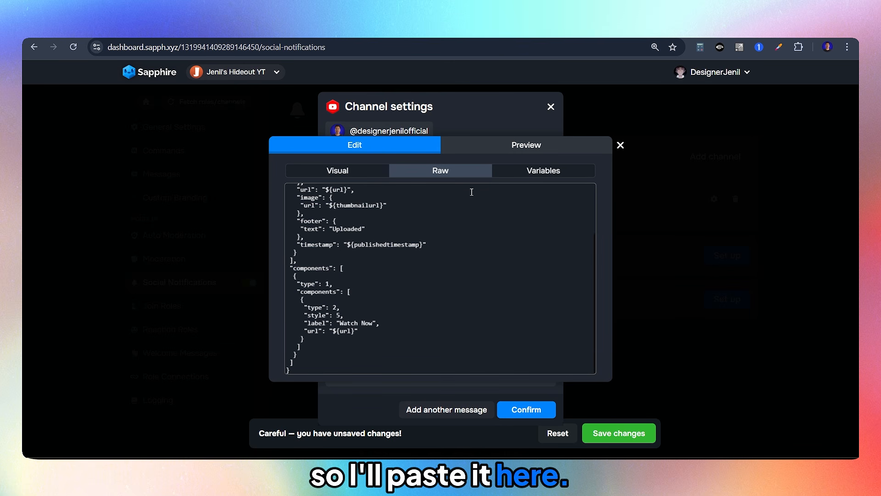
# Preview the pasted notification message, then confirm the channel settings and save the social notification changes
pyautogui.click(357, 172)
pyautogui.click(520, 150)
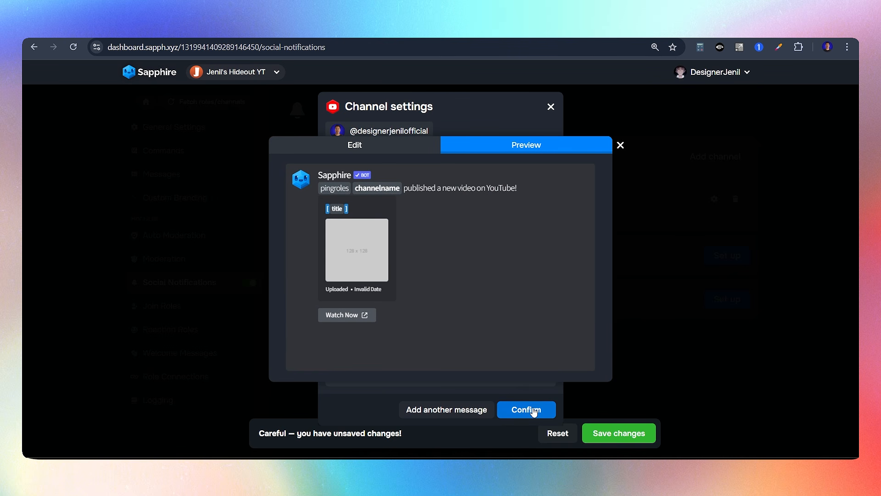
pyautogui.click(620, 144)
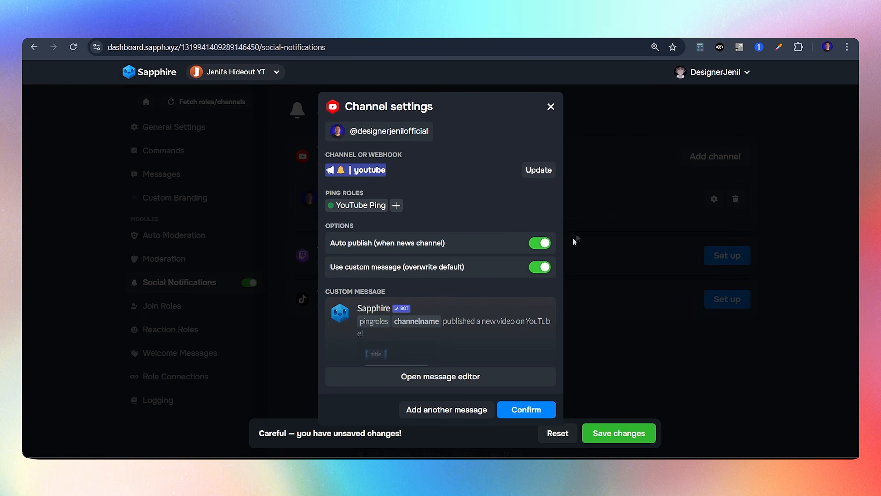
pyautogui.click(516, 409)
pyautogui.click(618, 431)
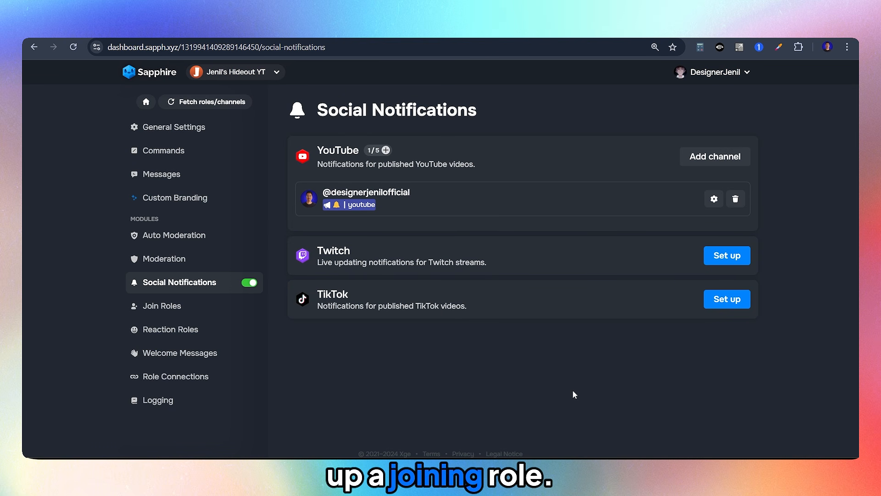
# Add Members as the role assigned to users joining the server
pyautogui.click(168, 316)
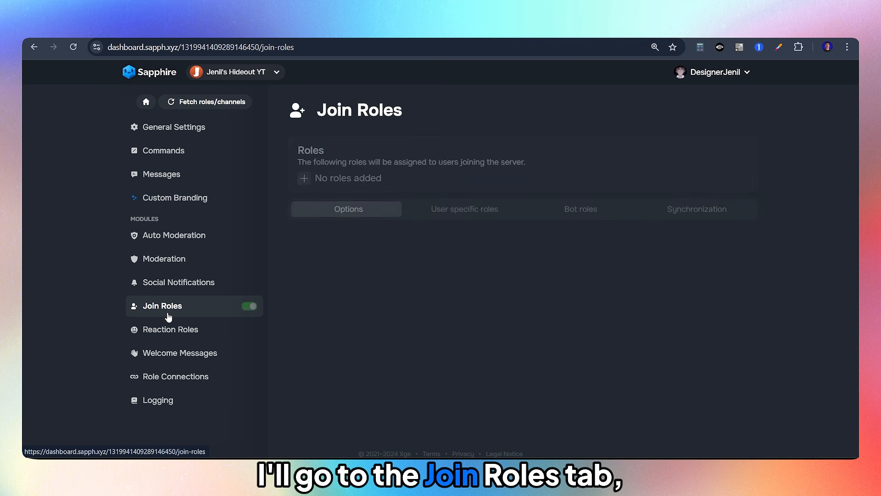
pyautogui.click(309, 181)
pyautogui.scroll(-2, 301, 276)
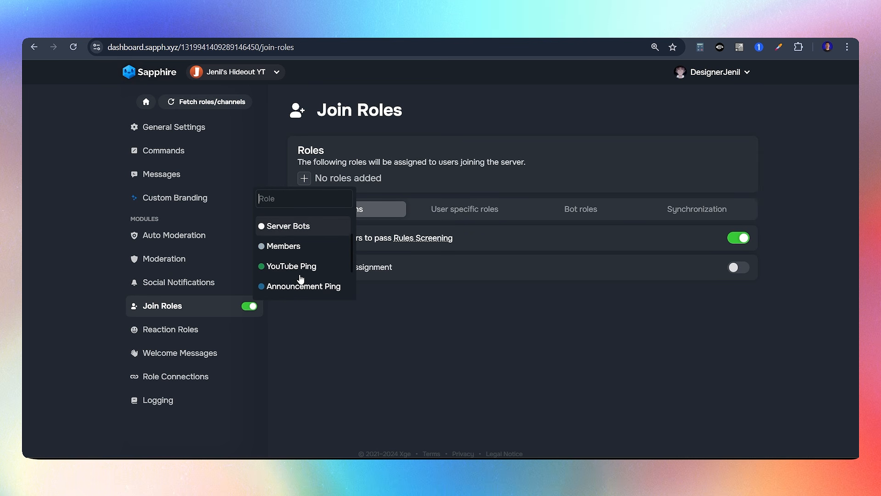
pyautogui.click(285, 247)
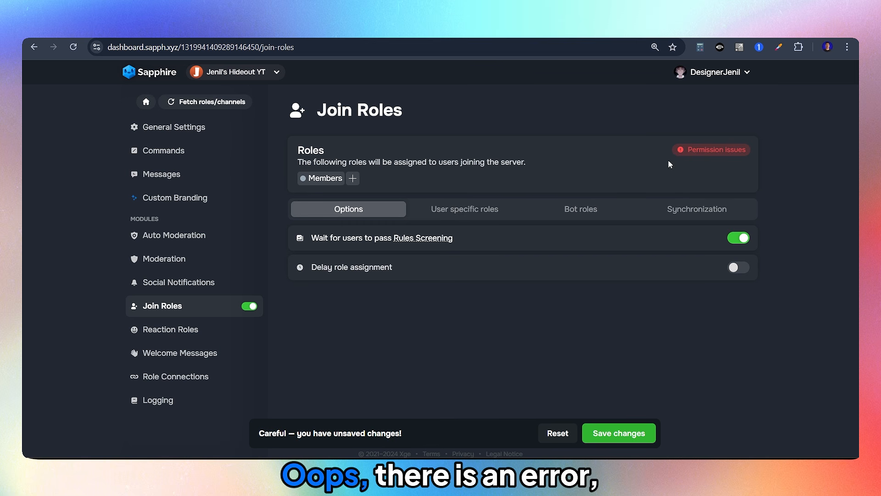
# Switch to Discord, move the Sapphire and ServerStats roles above Owner in the server's role order, and save the changes
pyautogui.moveTo(682, 153)
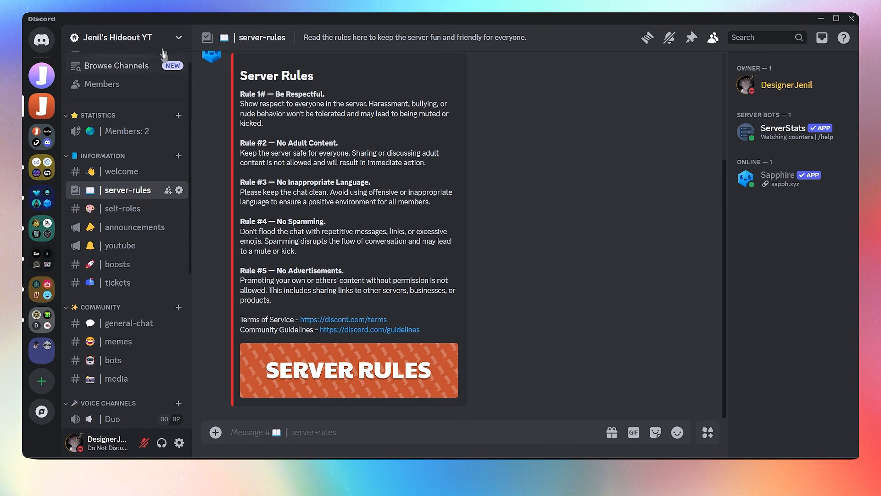
pyautogui.click(158, 39)
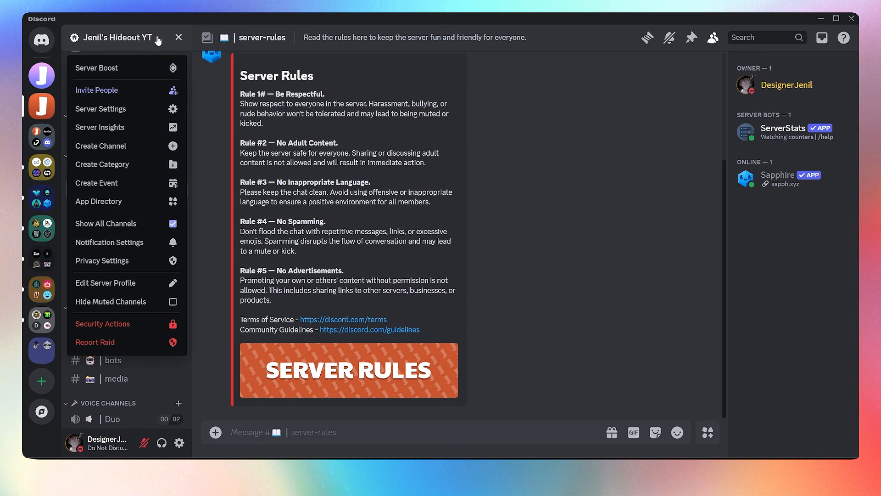
pyautogui.click(132, 110)
pyautogui.click(186, 96)
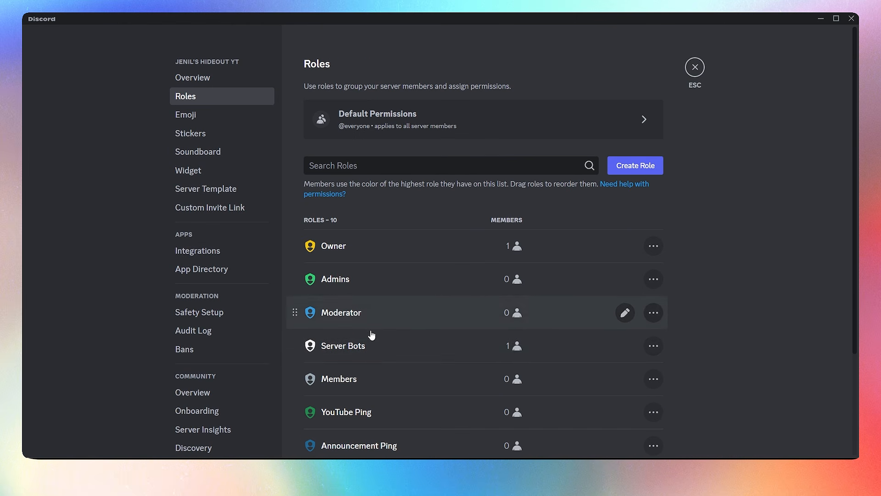
pyautogui.click(367, 347)
pyautogui.moveTo(335, 277); pyautogui.dragTo(329, 94)
pyautogui.moveTo(342, 277); pyautogui.dragTo(344, 113)
pyautogui.click(637, 433)
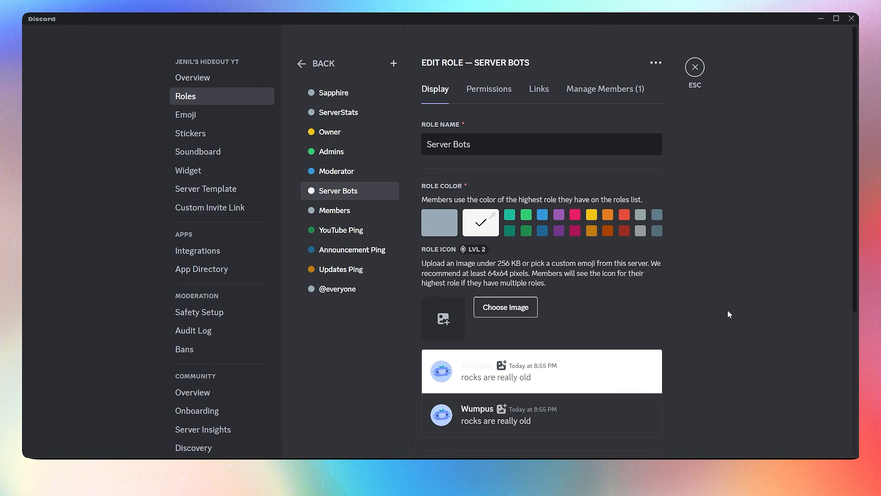
pyautogui.click(695, 67)
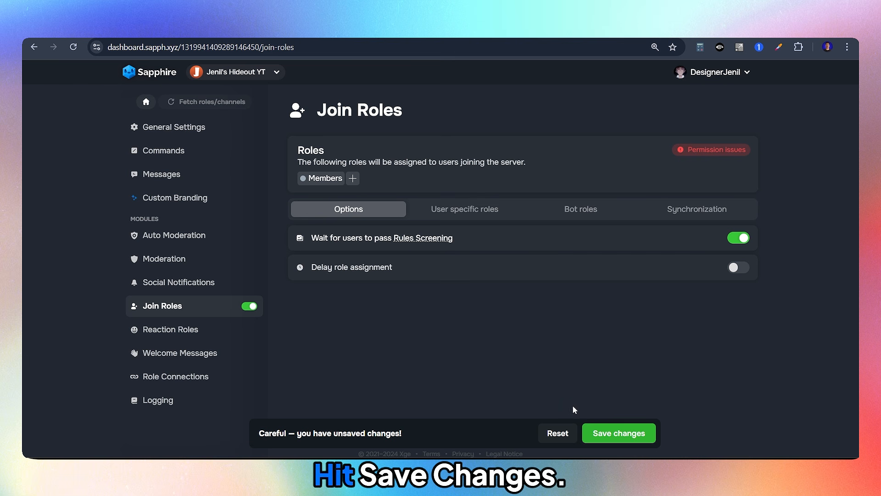
# Save the join role in the Sapphire dashboard, fetch the server's roles and channels again, and return to the Join Roles settings
pyautogui.click(618, 433)
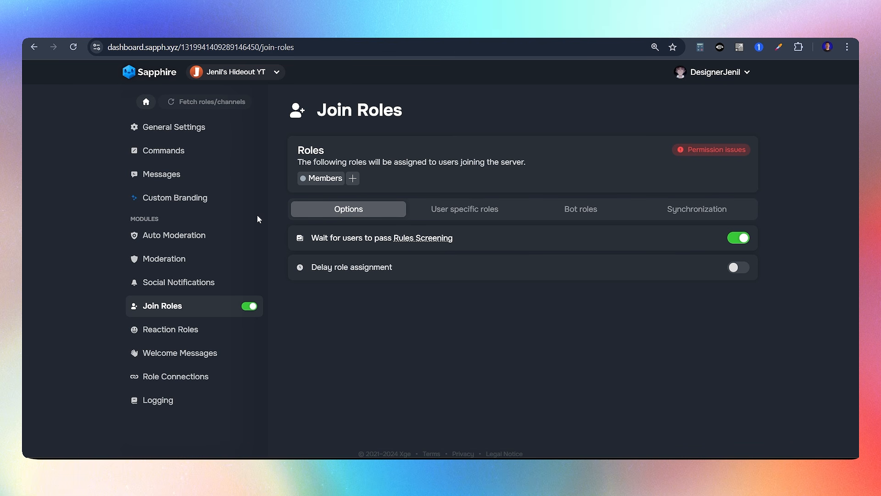
pyautogui.click(196, 101)
pyautogui.click(146, 101)
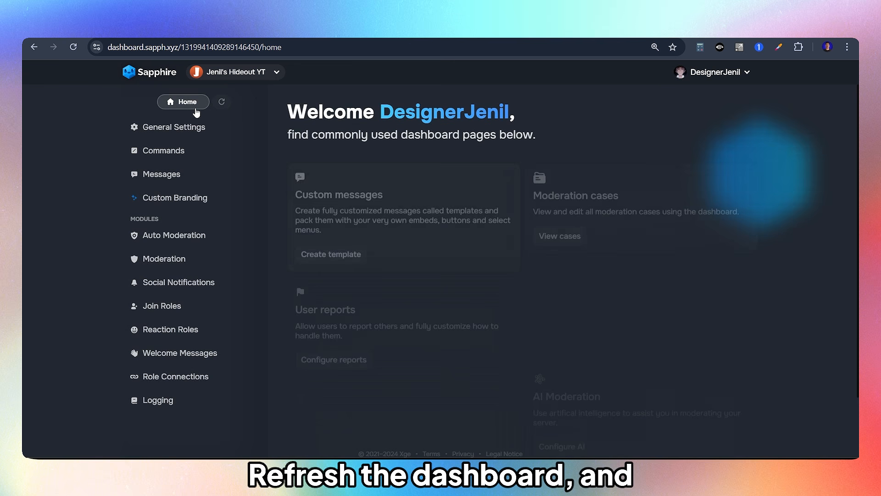
pyautogui.click(169, 314)
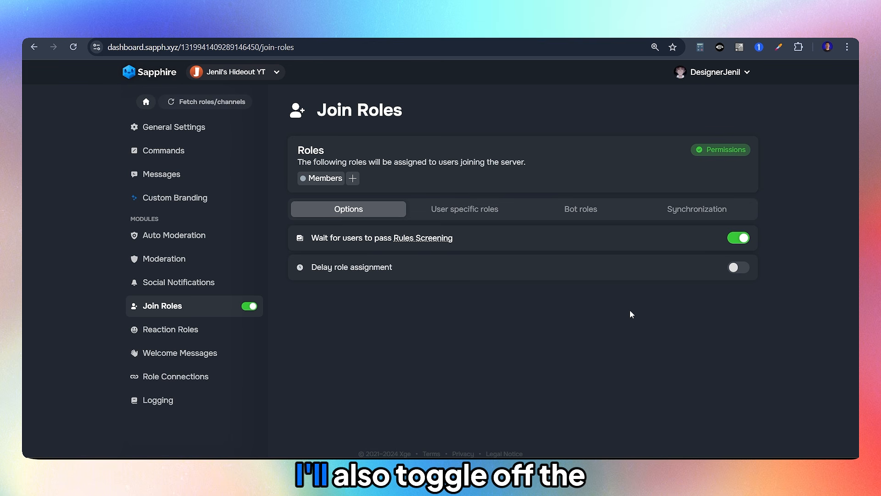
# Disable waiting for users to pass Rules Screening, save the change, and check the join role's permission status
pyautogui.click(735, 241)
pyautogui.click(613, 438)
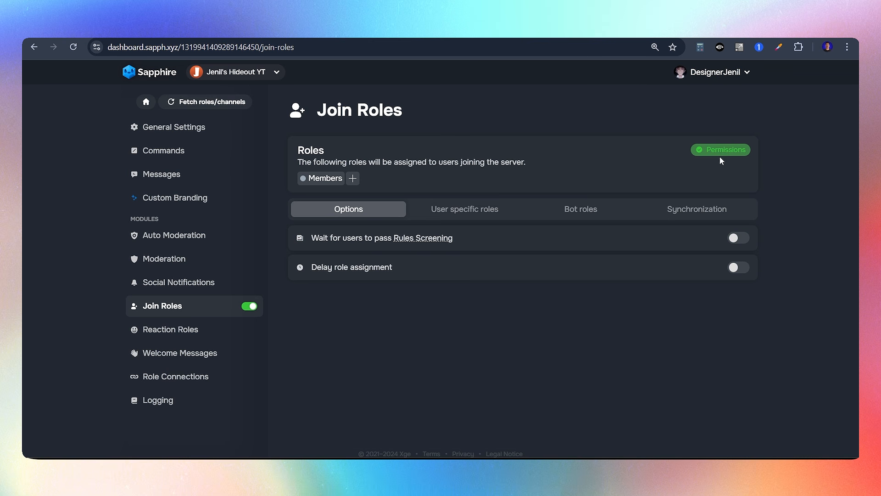
pyautogui.moveTo(714, 152)
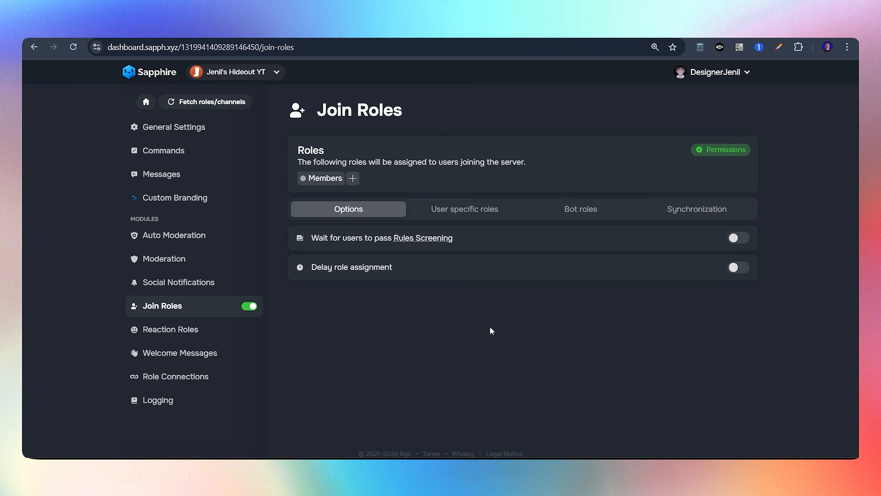
# Create a new join message in Sapphire's Welcome Messages, targeting the server's welcome channel, and continue to styling it
pyautogui.click(179, 353)
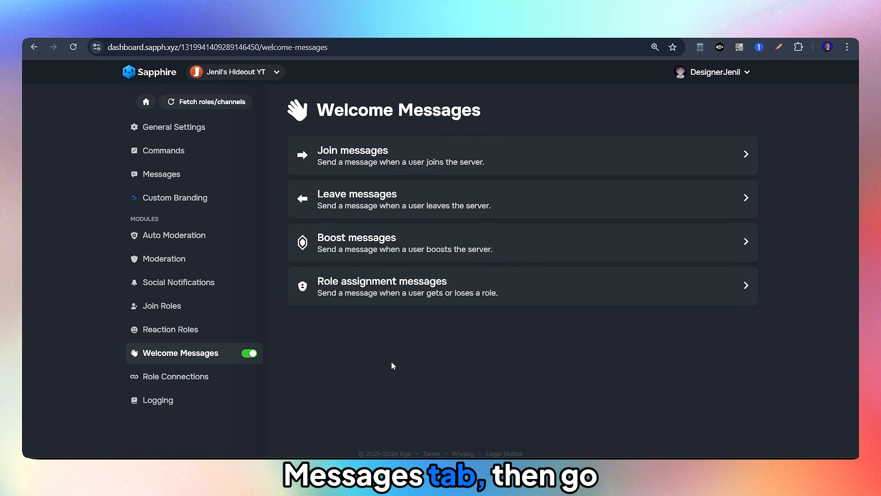
pyautogui.click(400, 163)
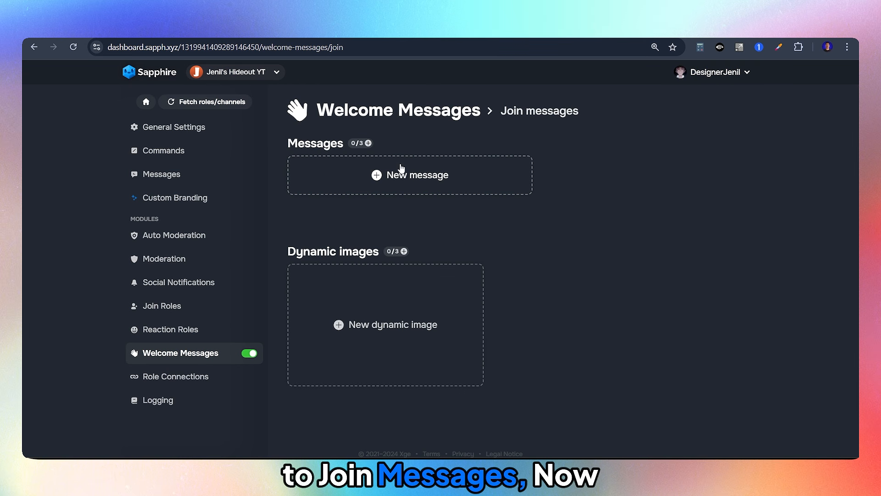
pyautogui.click(400, 178)
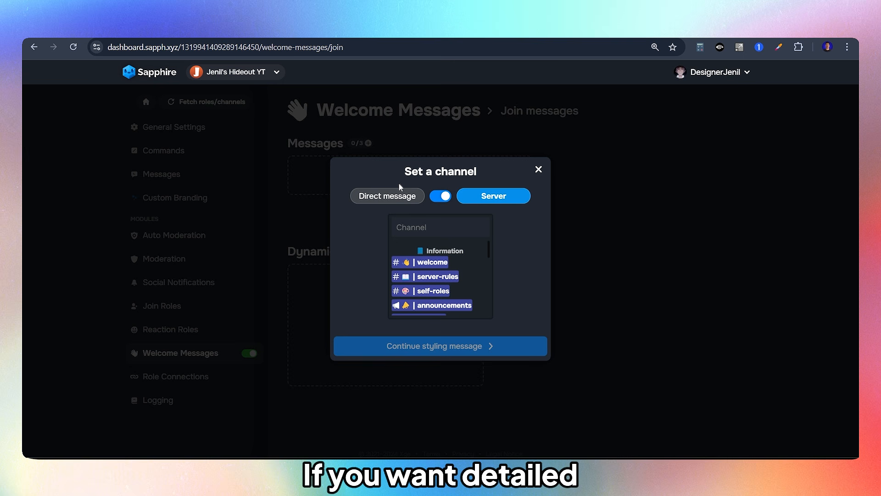
pyautogui.click(397, 201)
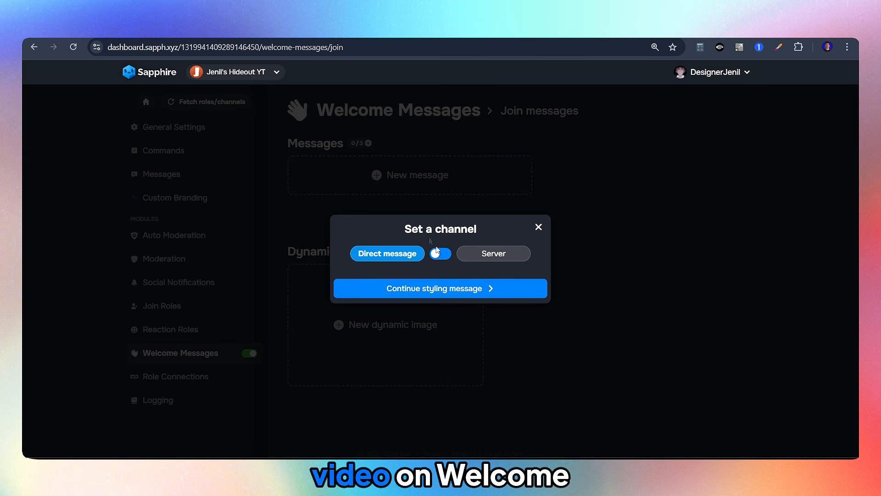
pyautogui.click(483, 255)
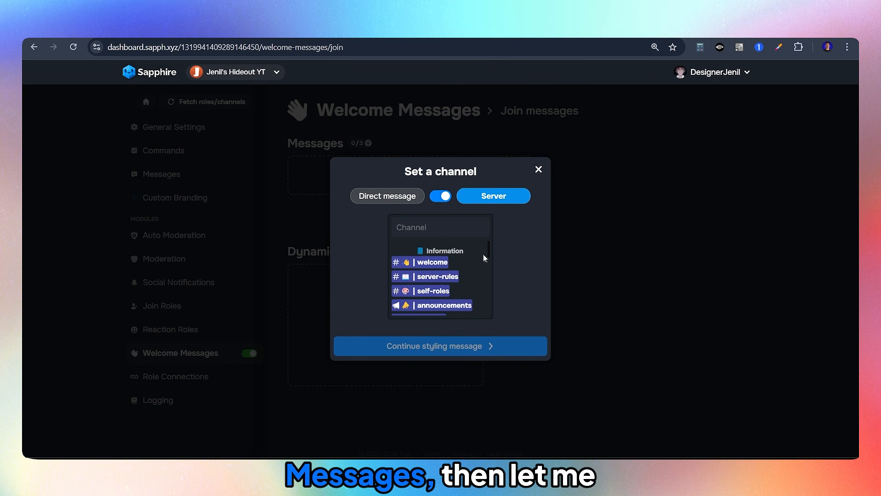
pyautogui.click(427, 267)
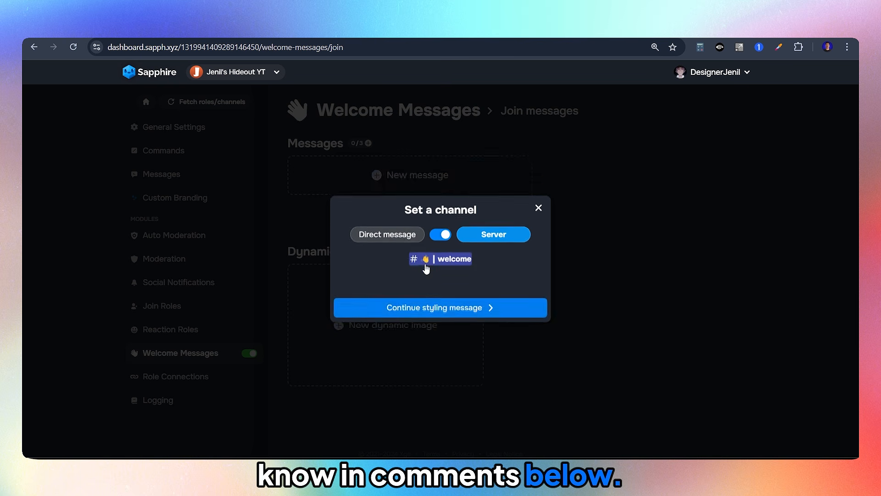
pyautogui.click(429, 298)
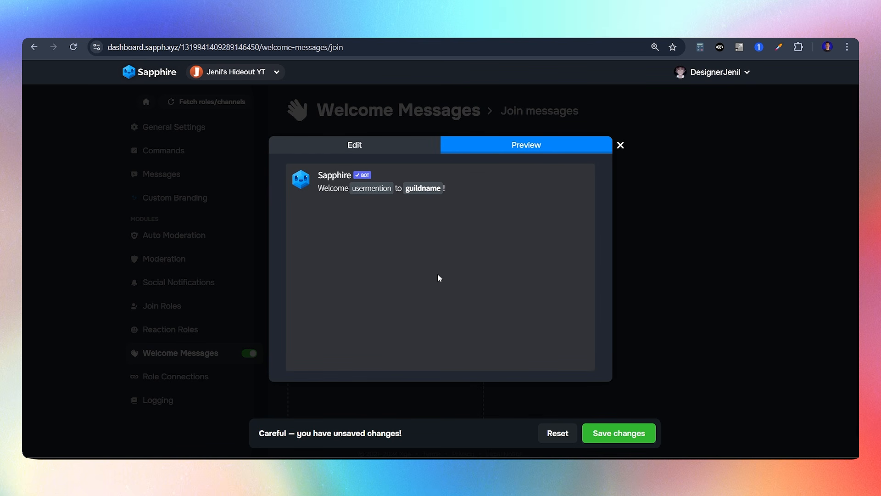
# Reword the join message text to "${usermention} Welcome to **${guildname}**!"
pyautogui.click(390, 150)
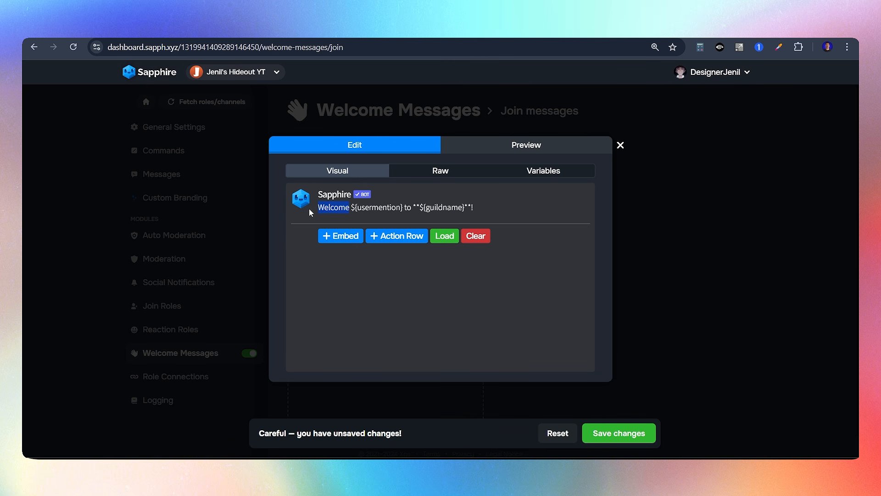
pyautogui.press('BackSpace')
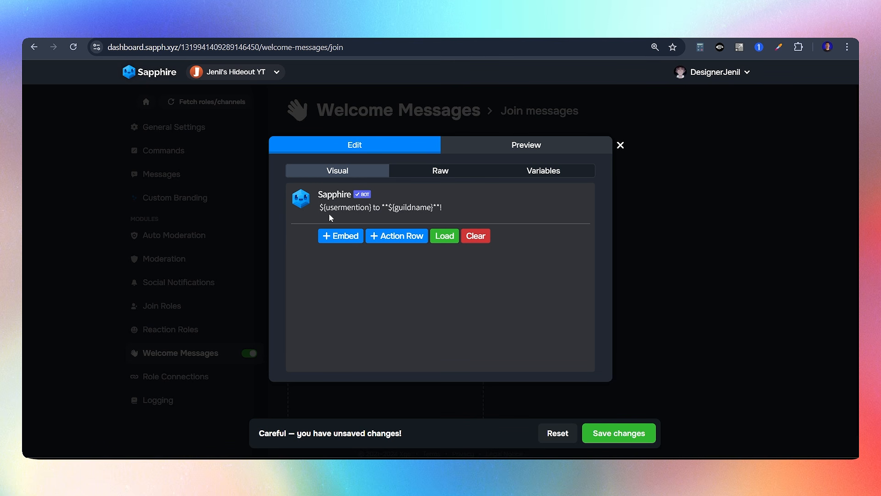
pyautogui.press('Delete')
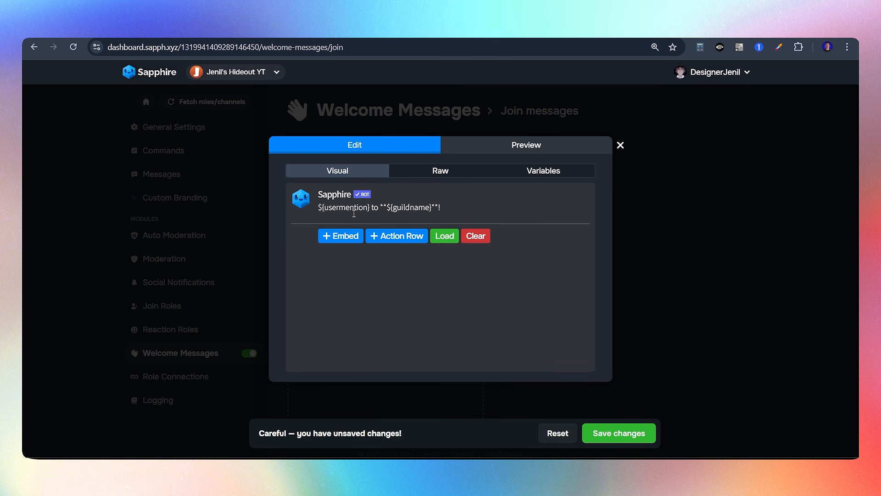
pyautogui.click(371, 207)
pyautogui.write('Welcome')
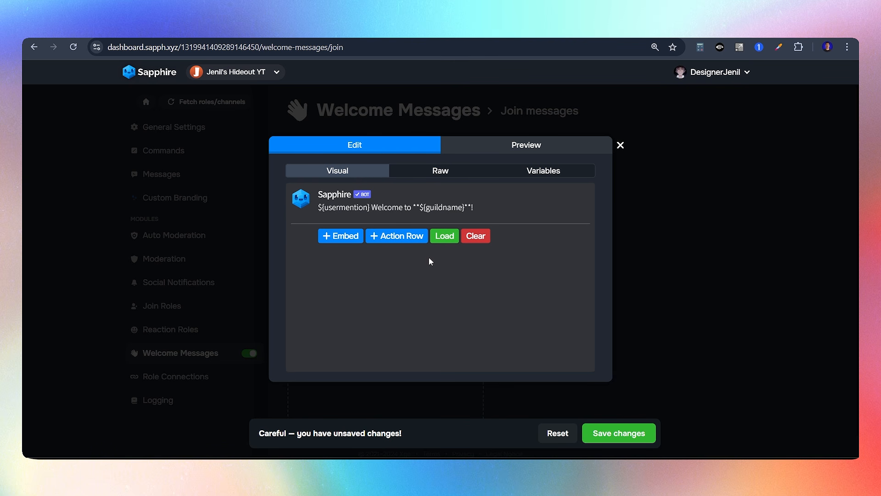
# Add an embed and paste the prepared description pointing to the server-rules, announcements and self-roles channels, ending with "Have a good day in **${guildname}**!"
pyautogui.click(343, 238)
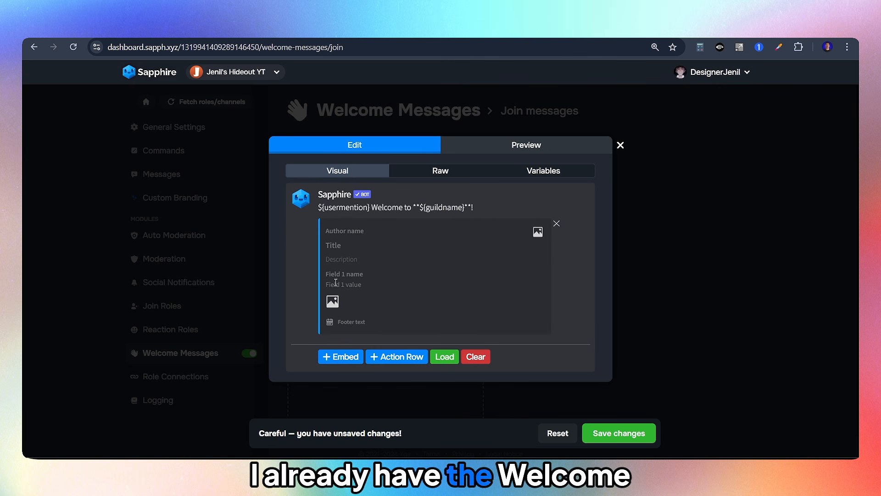
pyautogui.click(341, 259)
pyautogui.hotkey('ctrl', 'v')
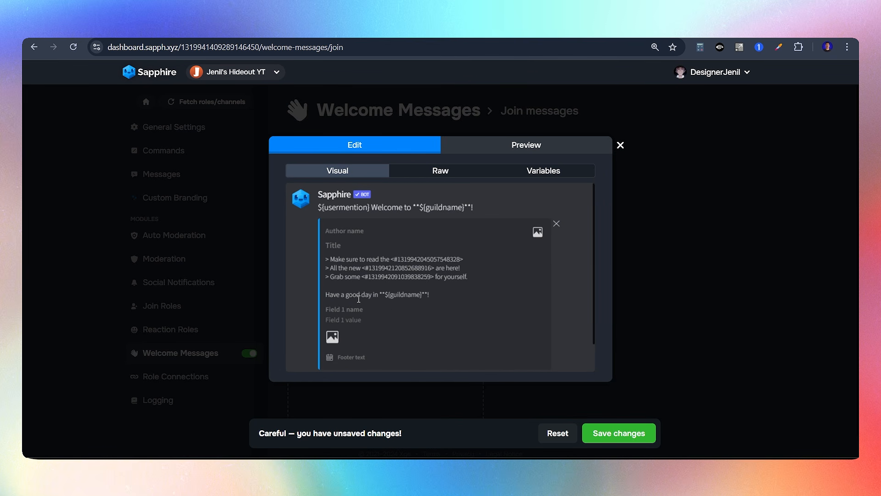
# Set the welcome embed's color to orange-red #f4482a and return to the embed
pyautogui.click(320, 300)
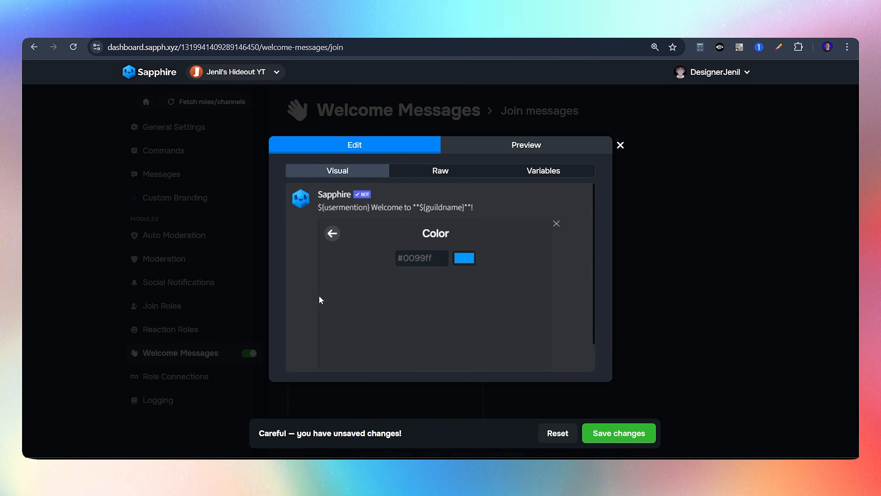
pyautogui.click(464, 268)
pyautogui.moveTo(489, 283); pyautogui.dragTo(546, 263)
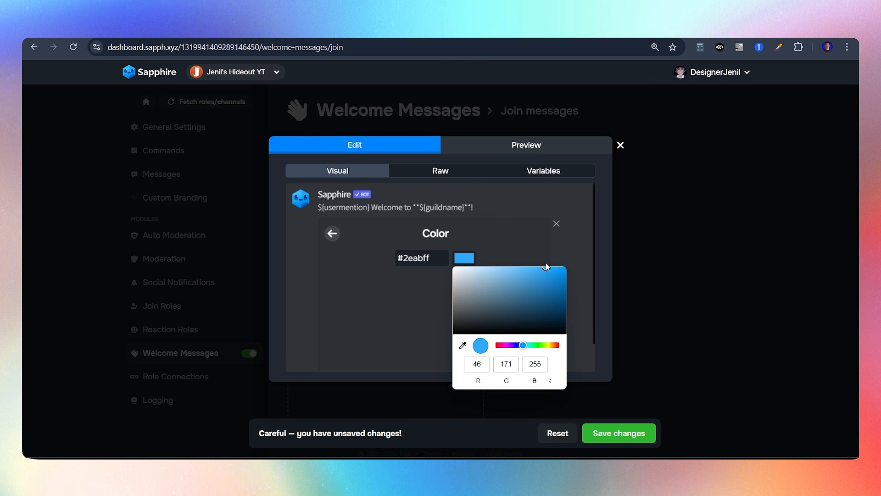
pyautogui.click(545, 347)
pyautogui.moveTo(545, 348); pyautogui.dragTo(557, 345)
pyautogui.click(545, 271)
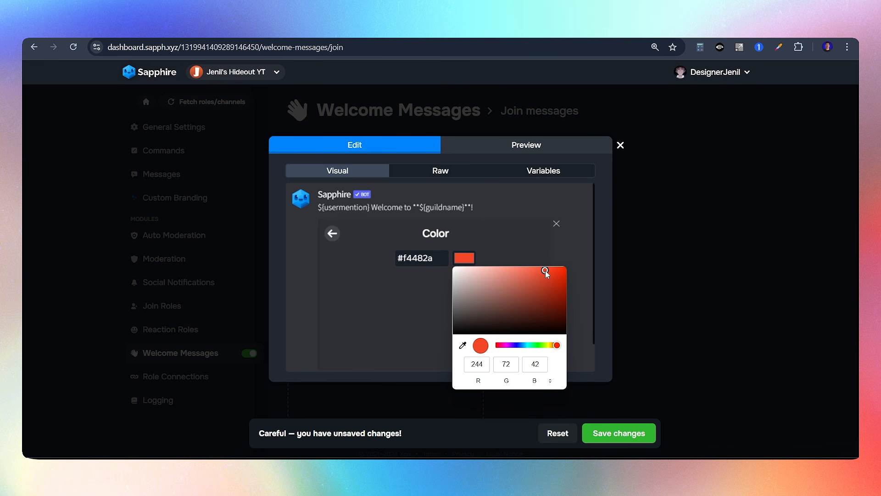
pyautogui.click(507, 232)
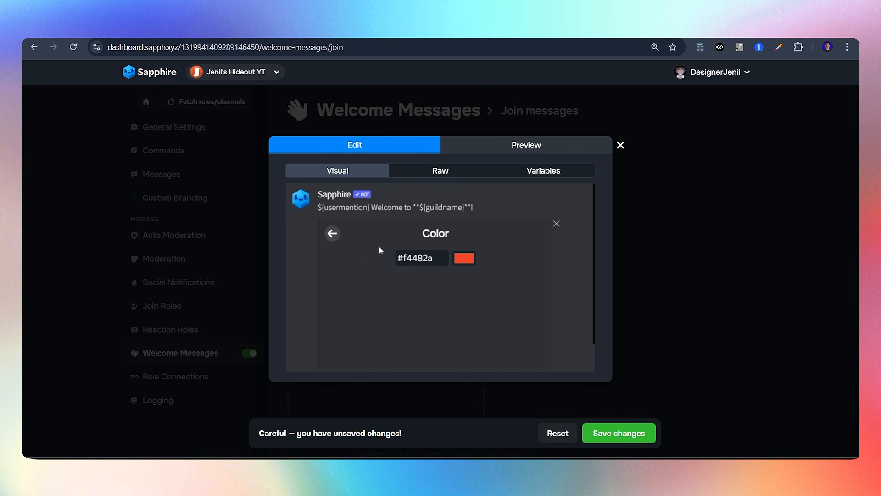
pyautogui.click(331, 233)
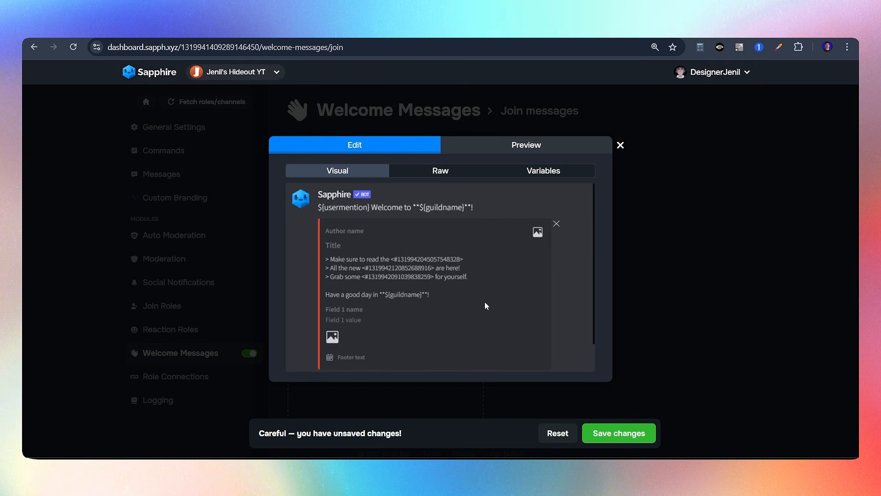
# Add the WELCOME banner as the embed's large image, preview the message, save the changes and close the editor
pyautogui.click(327, 338)
pyautogui.hotkey('ctrl', 'v')
pyautogui.click(330, 232)
pyautogui.click(508, 150)
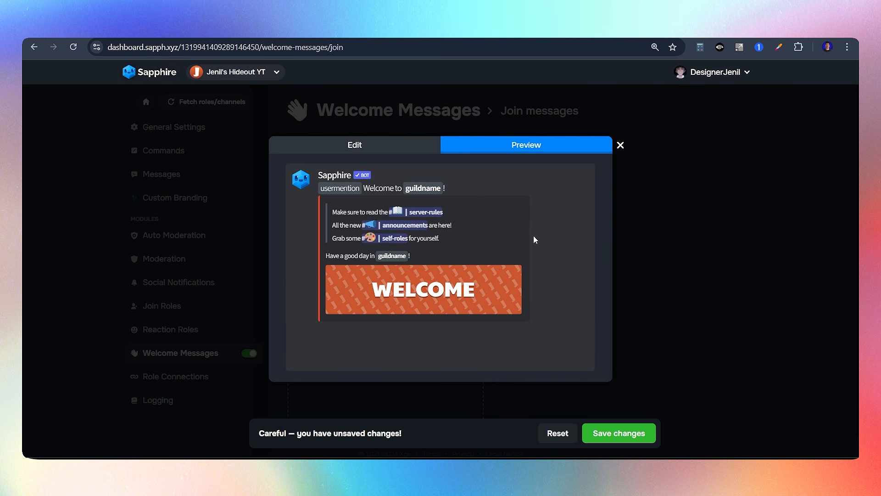
pyautogui.click(621, 435)
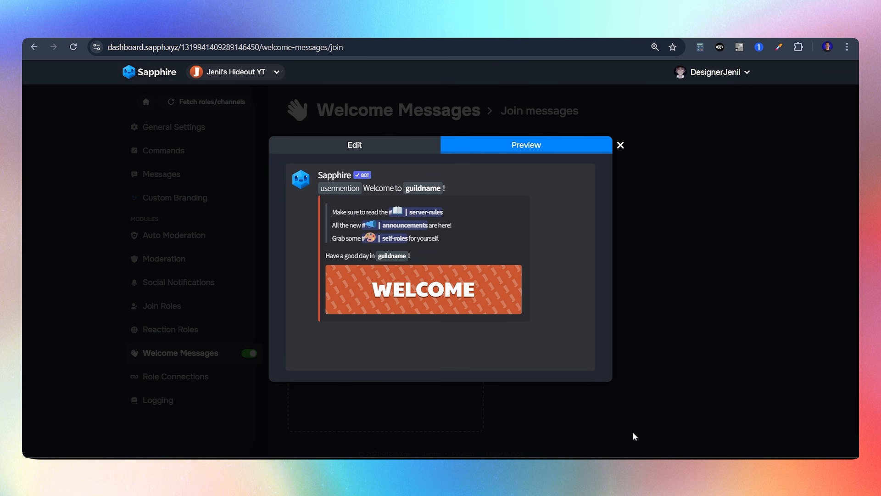
pyautogui.click(643, 377)
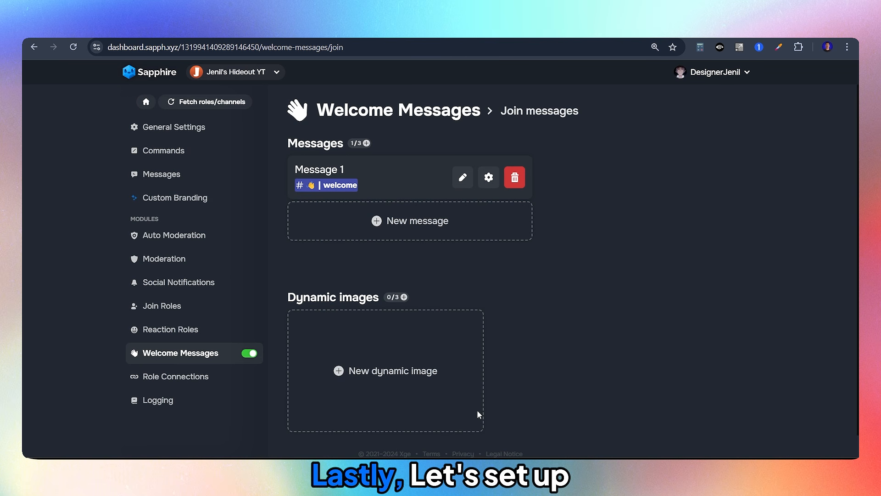
# In the Logging module, set server-logs as the channel for the Channels category and review its log types
pyautogui.click(181, 400)
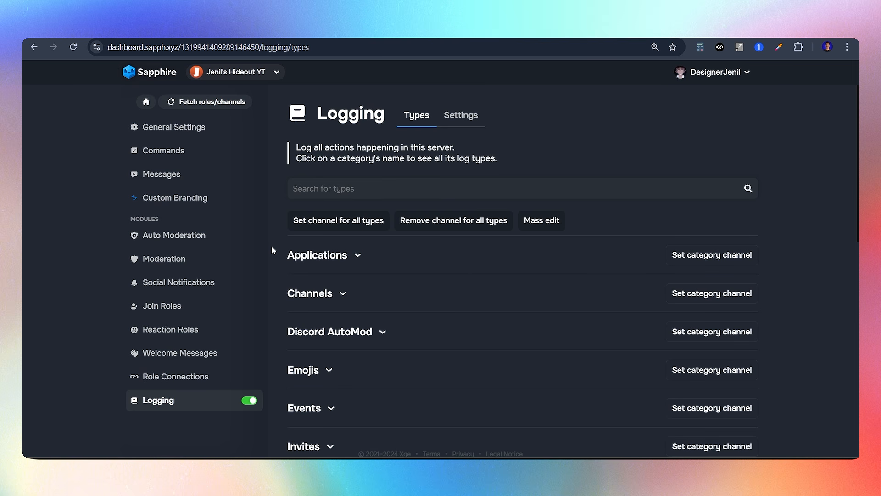
pyautogui.click(704, 297)
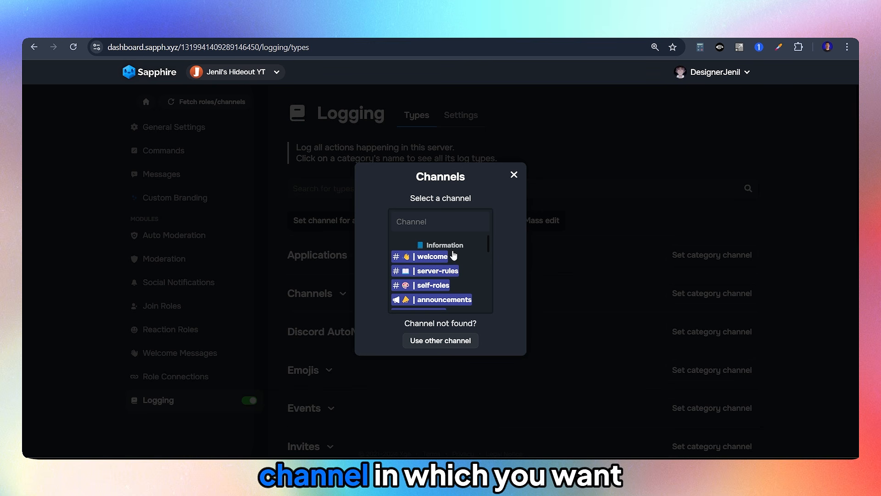
pyautogui.write('log')
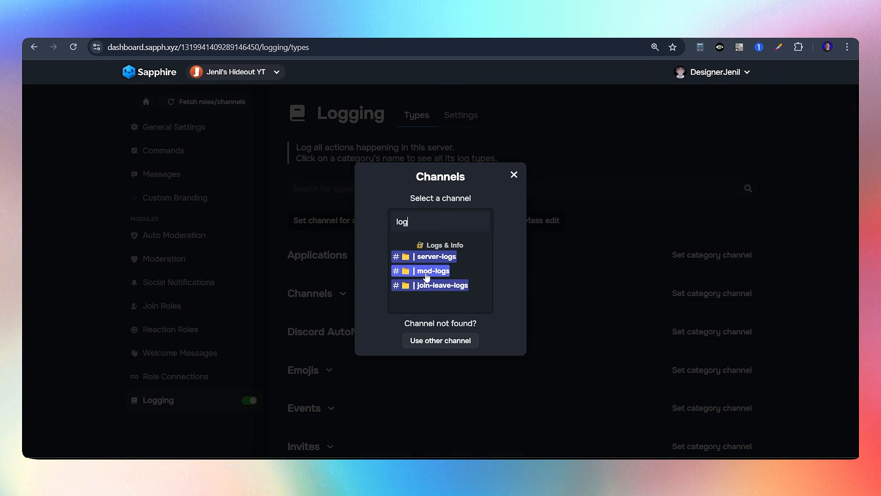
pyautogui.click(428, 257)
pyautogui.scroll(-2, 531, 351)
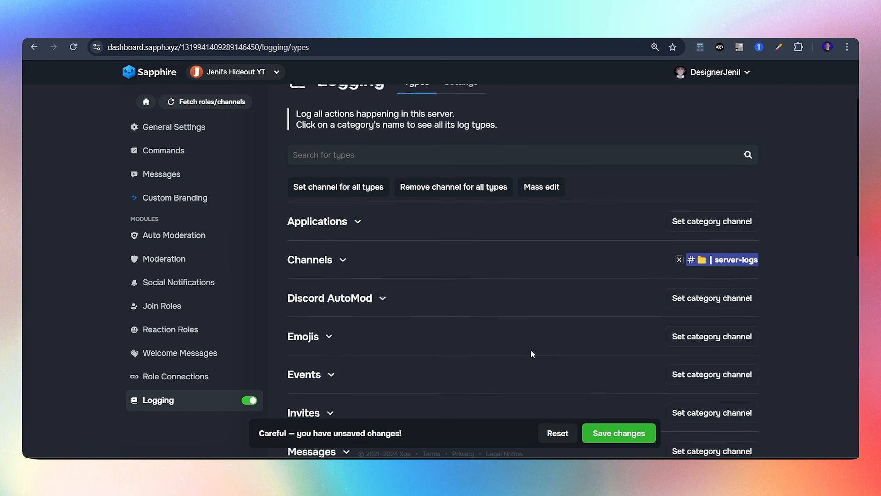
pyautogui.click(303, 235)
pyautogui.scroll(-3, 583, 290)
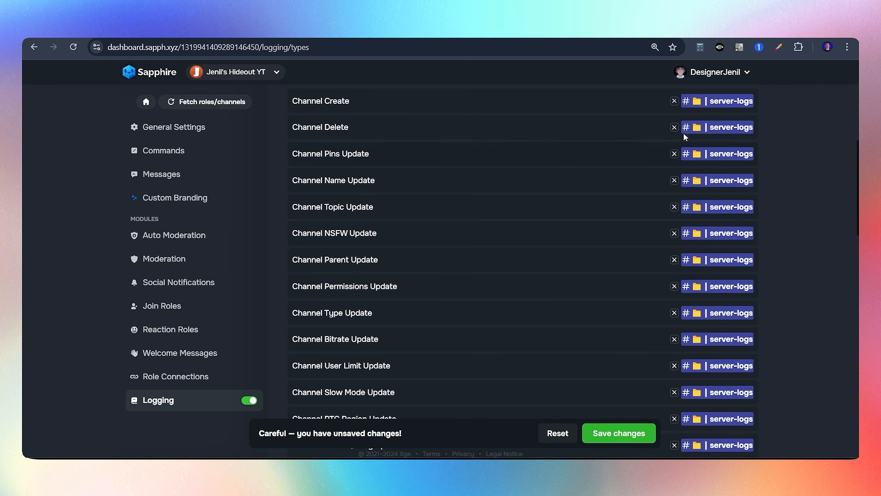
pyautogui.scroll(-7, 681, 352)
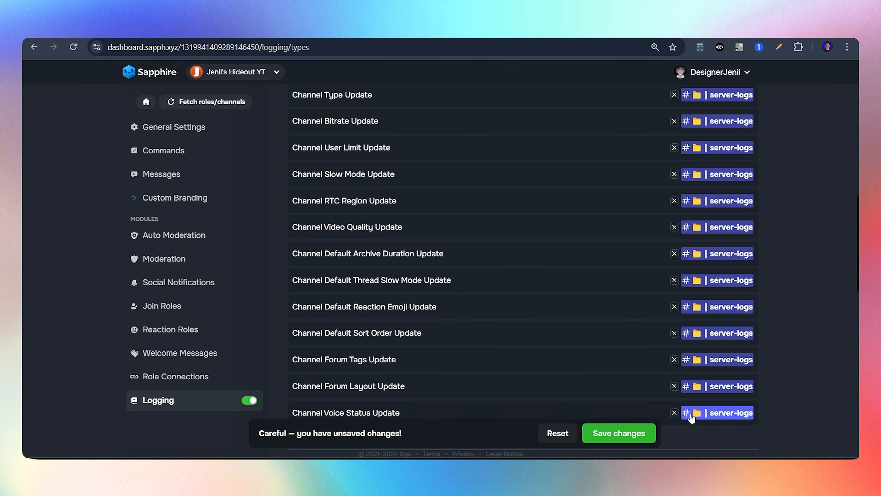
pyautogui.scroll(-4, 649, 338)
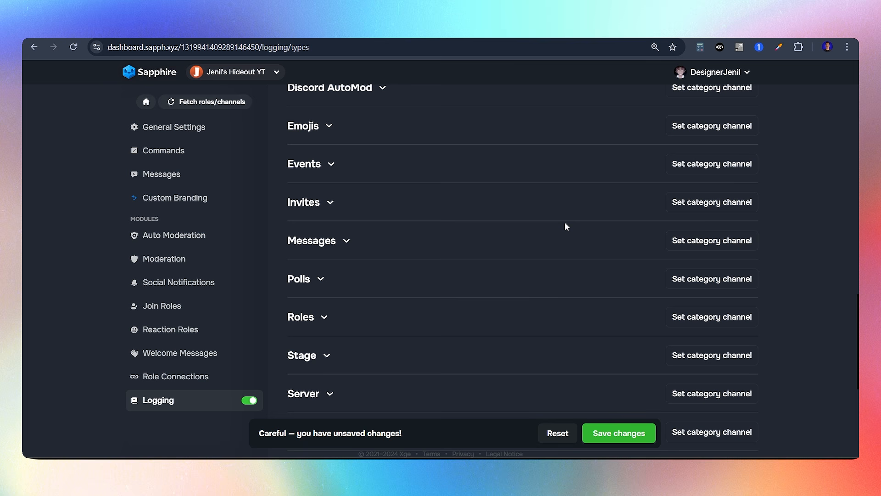
# Expand the Messages logging category and set its channel to server-logs
pyautogui.click(343, 240)
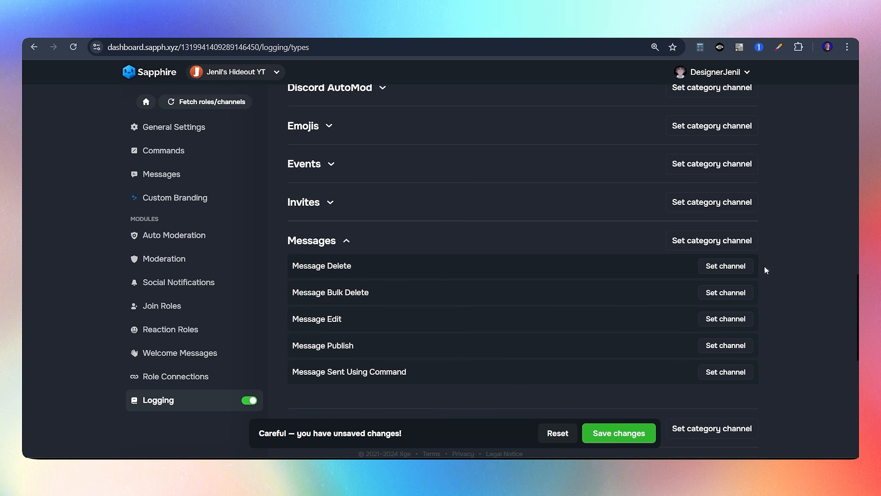
pyautogui.click(709, 243)
pyautogui.write('log')
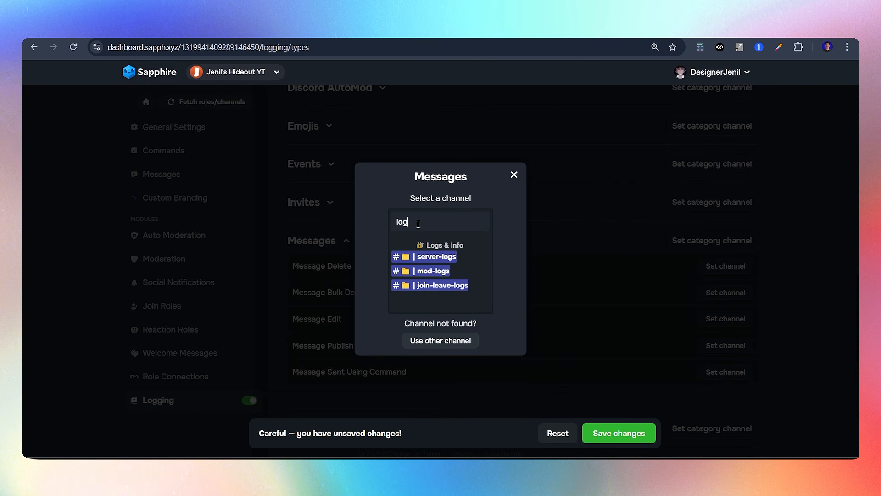
pyautogui.click(426, 258)
# Set server-logs as the channel for the Roles logging category and collapse its list of log types
pyautogui.scroll(-6, 395, 276)
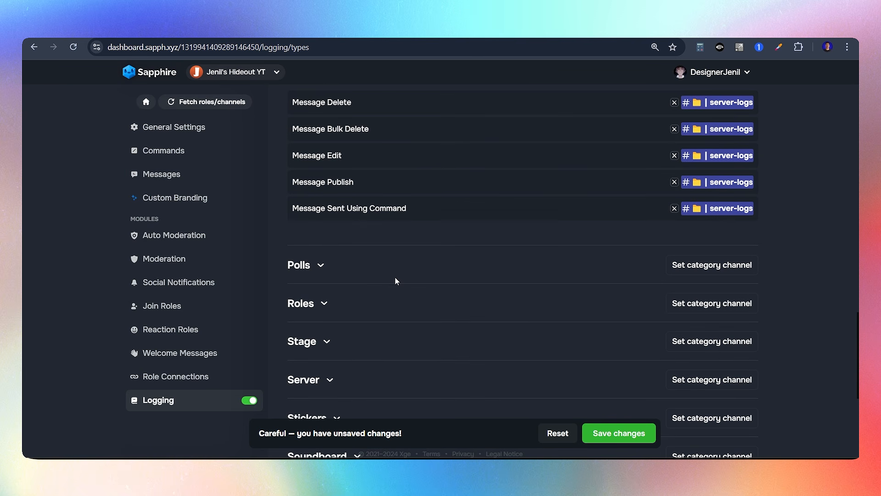
pyautogui.click(313, 200)
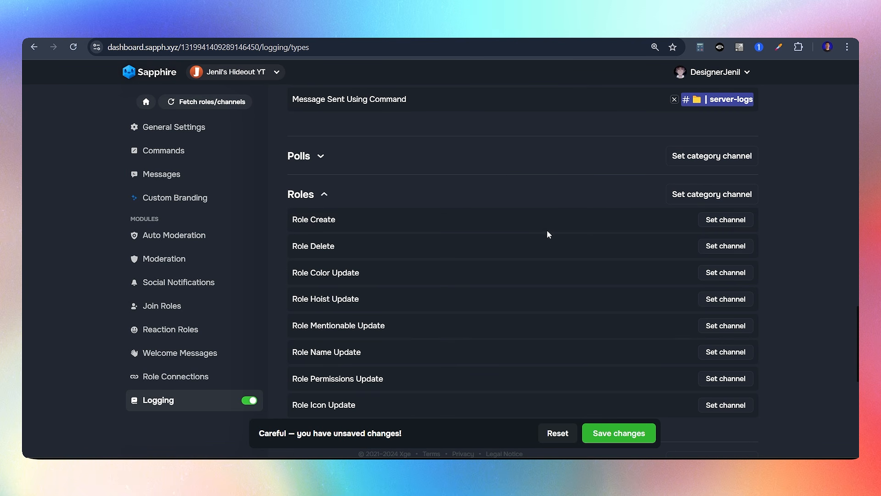
pyautogui.click(687, 195)
pyautogui.write('log')
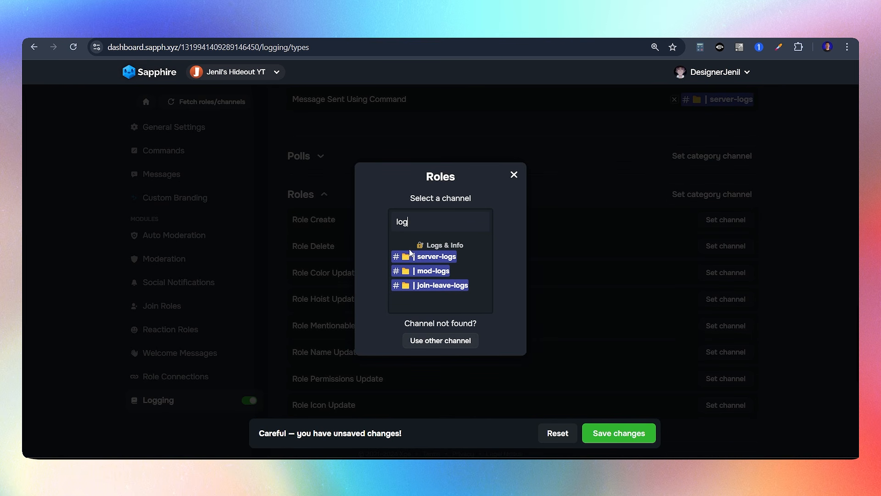
pyautogui.click(409, 253)
pyautogui.click(321, 197)
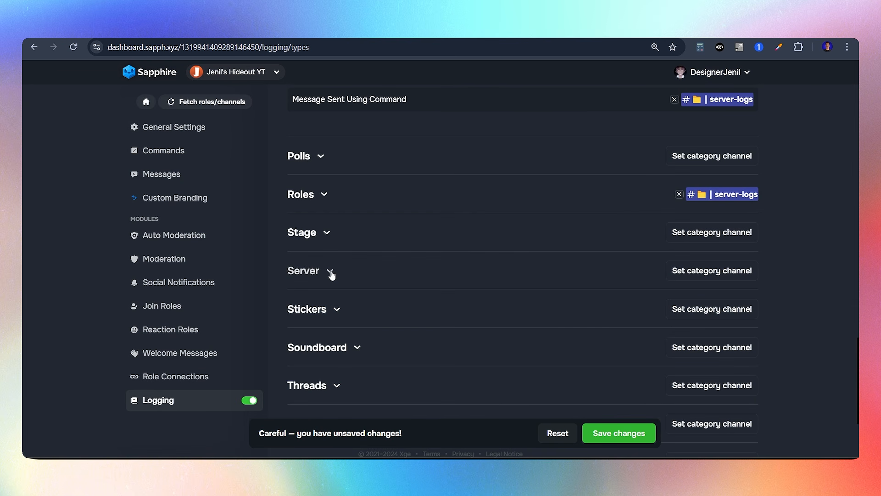
# Expand the Server logging category and set its category channel to server-logs
pyautogui.scroll(-1, 332, 271)
pyautogui.click(327, 218)
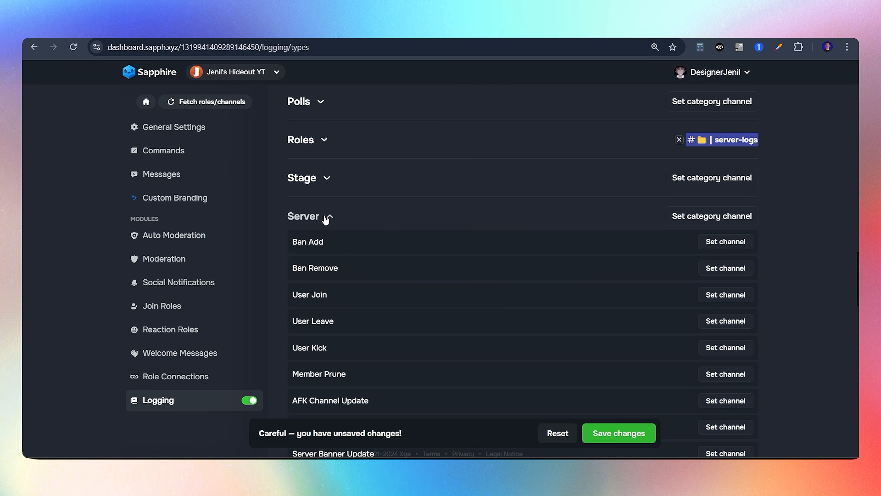
pyautogui.click(721, 219)
pyautogui.write('log')
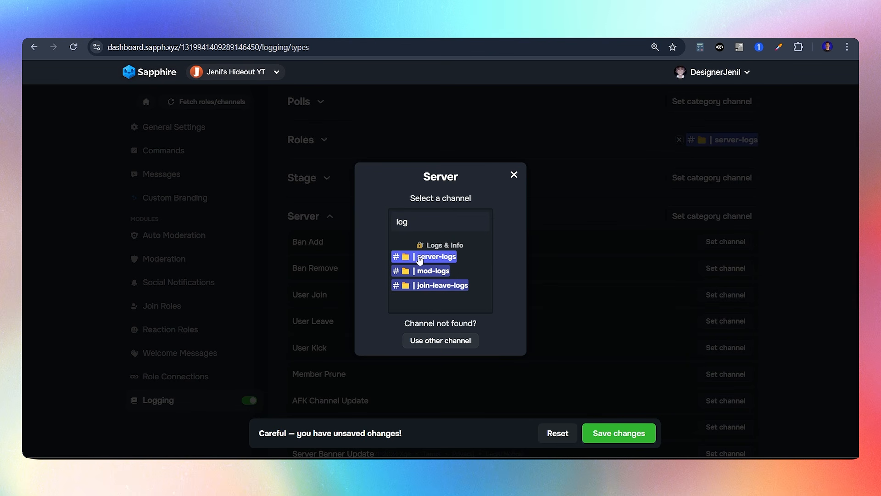
pyautogui.click(404, 264)
# Reassign the User Join and User Leave log types from server-logs to join-leave-logs, and collapse the Server category
pyautogui.scroll(-1, 563, 312)
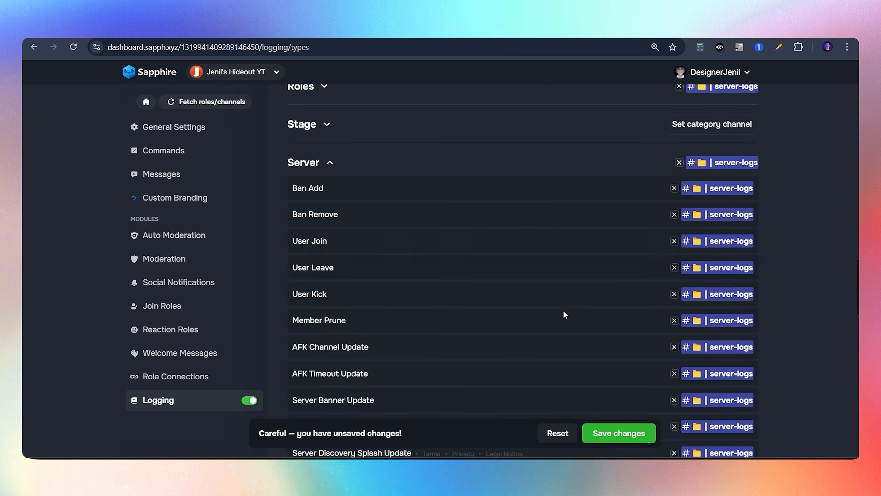
pyautogui.click(674, 241)
pyautogui.click(674, 268)
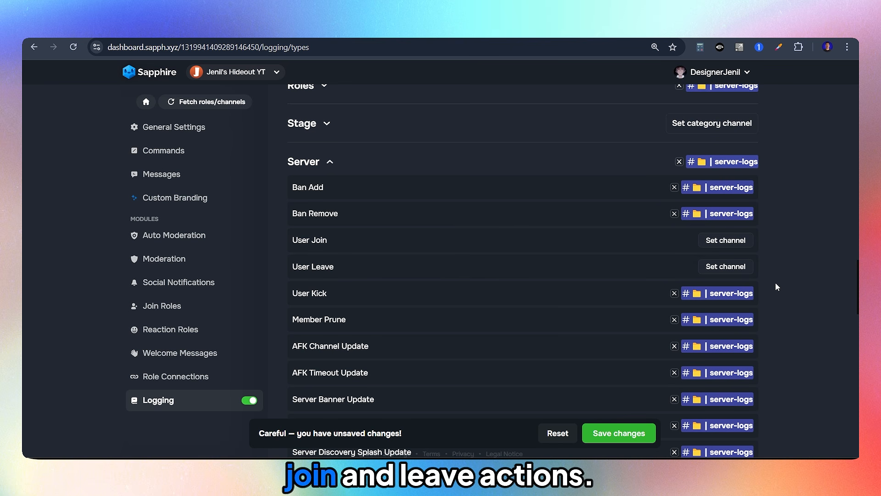
pyautogui.click(725, 240)
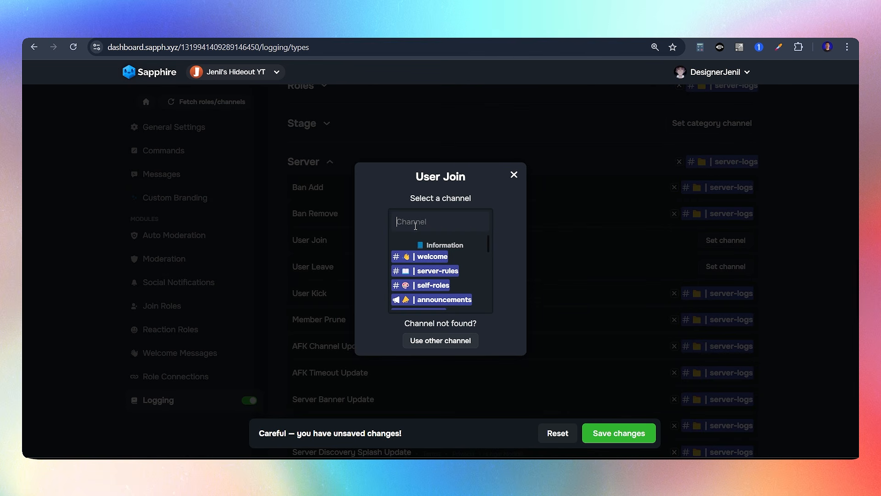
pyautogui.write('log')
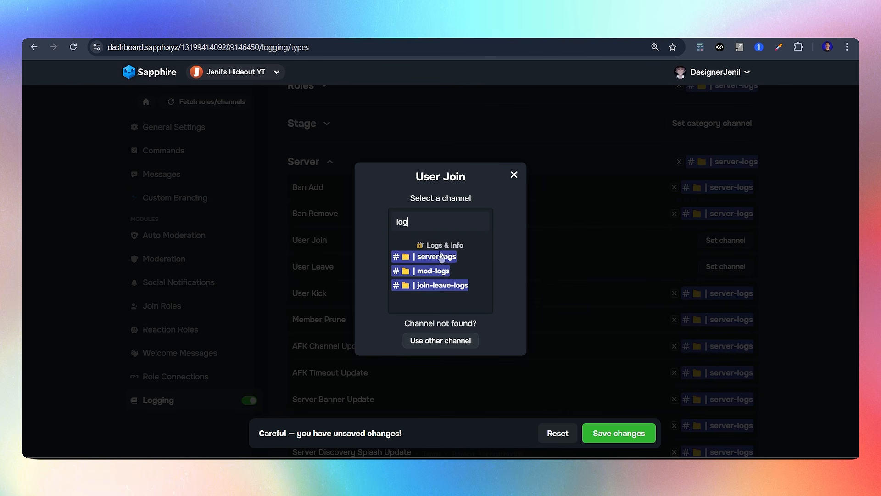
pyautogui.click(429, 286)
pyautogui.click(724, 270)
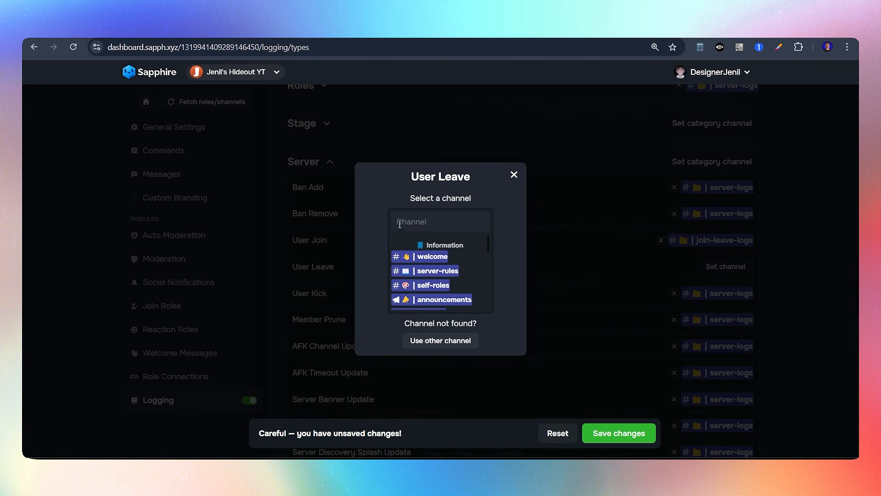
pyautogui.write('log')
pyautogui.click(434, 286)
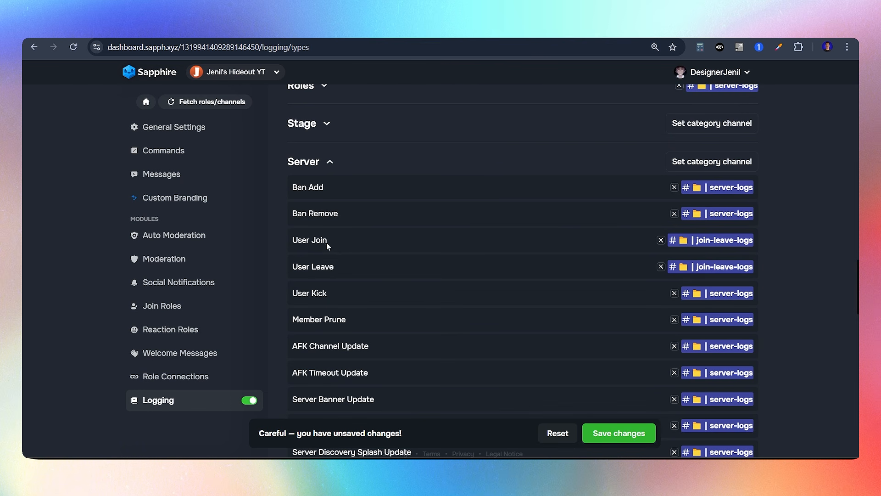
pyautogui.click(309, 171)
# Set server-logs as the channel for the Users logging category and collapse its list of log types
pyautogui.click(324, 281)
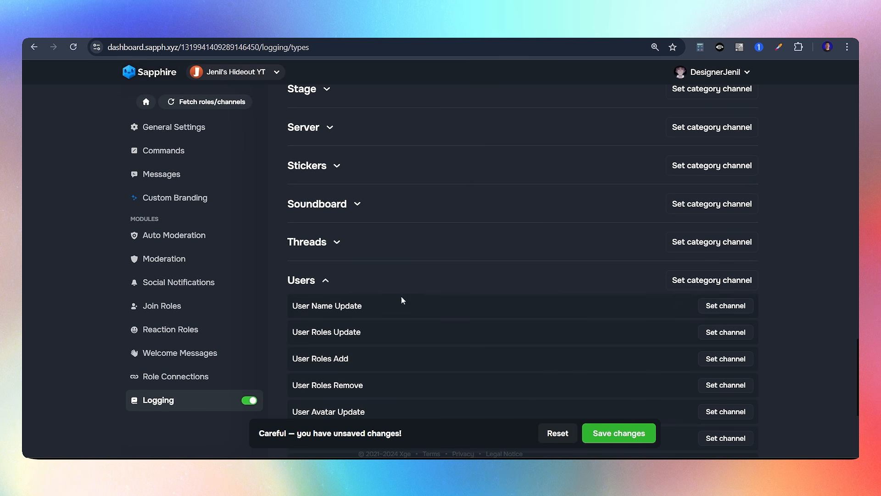
pyautogui.scroll(-1, 679, 298)
pyautogui.click(698, 226)
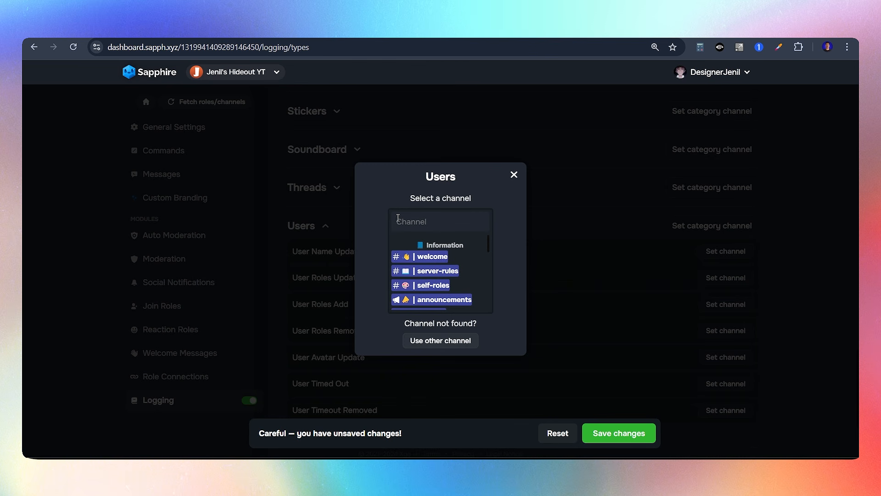
pyautogui.write('log')
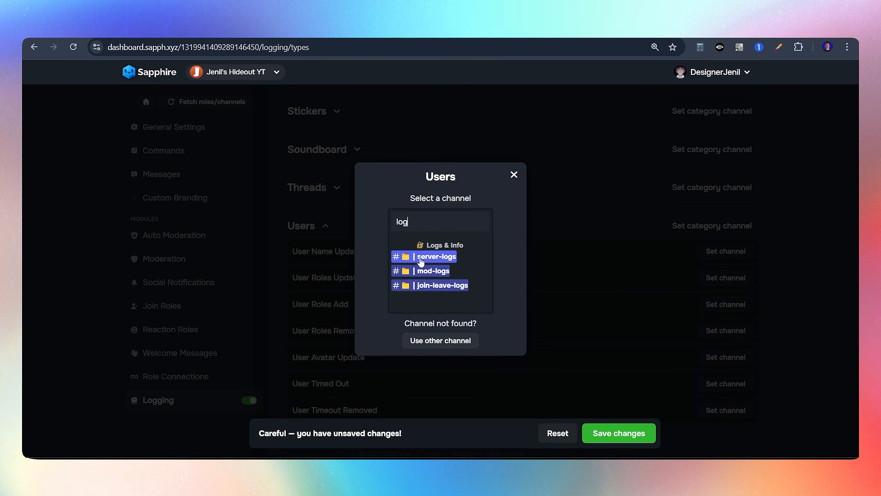
pyautogui.click(420, 261)
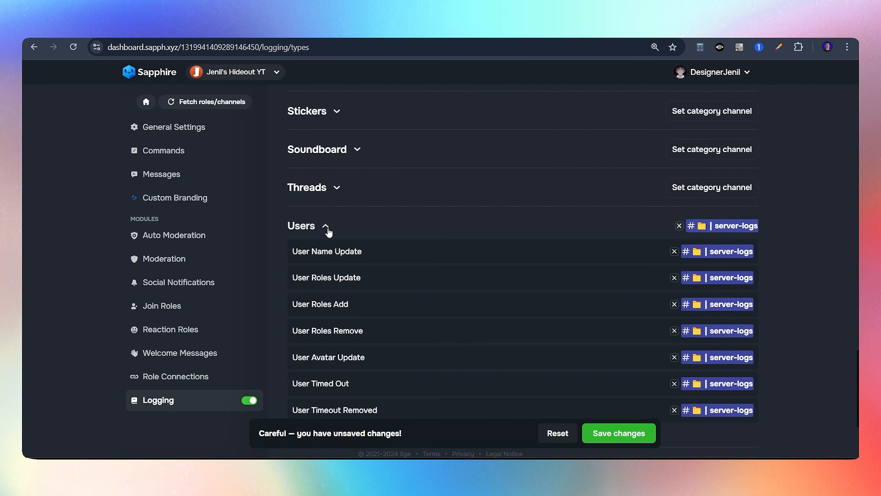
pyautogui.click(326, 227)
# Set mod-logs as the channel for the Moderation logging category and save the logging changes
pyautogui.click(353, 396)
pyautogui.scroll(-3, 570, 344)
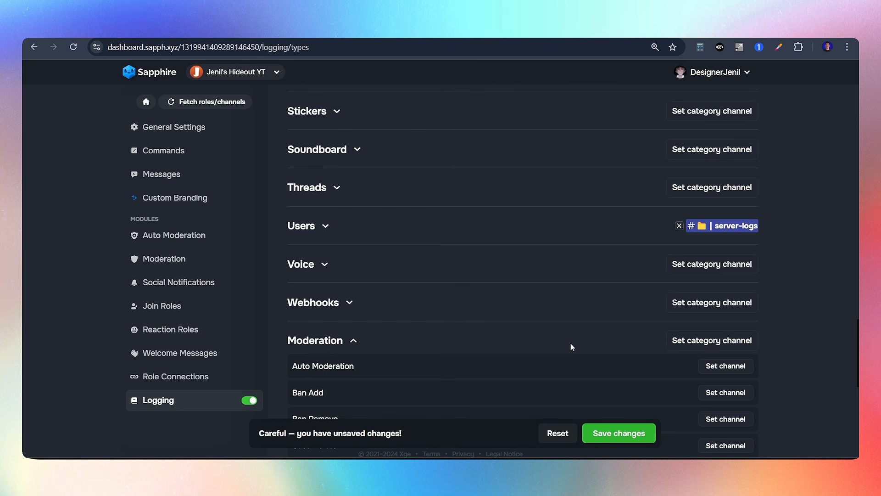
pyautogui.click(688, 232)
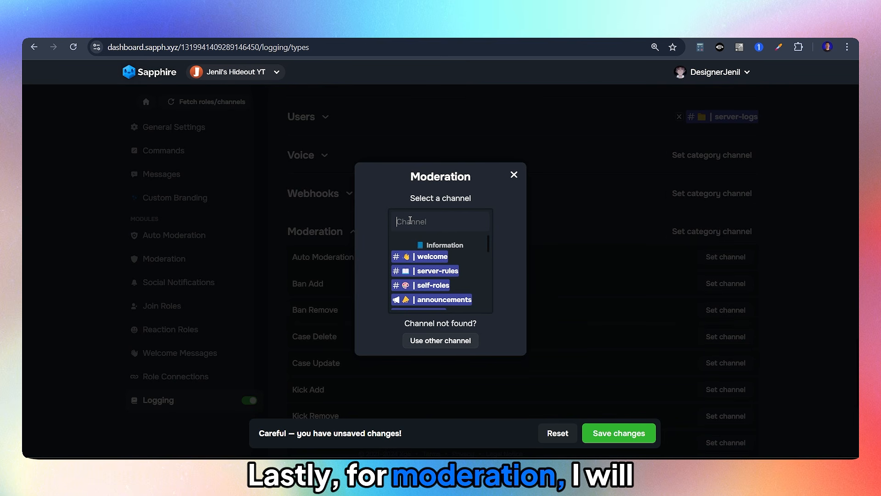
pyautogui.write('log')
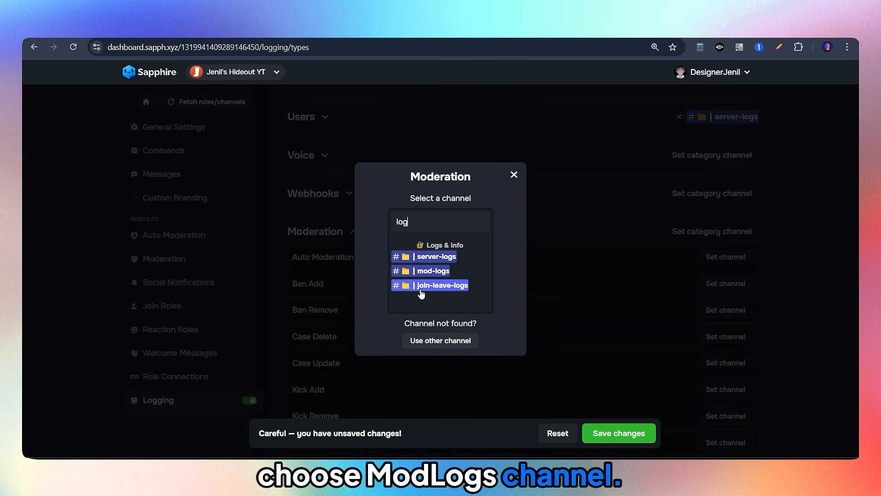
pyautogui.click(421, 275)
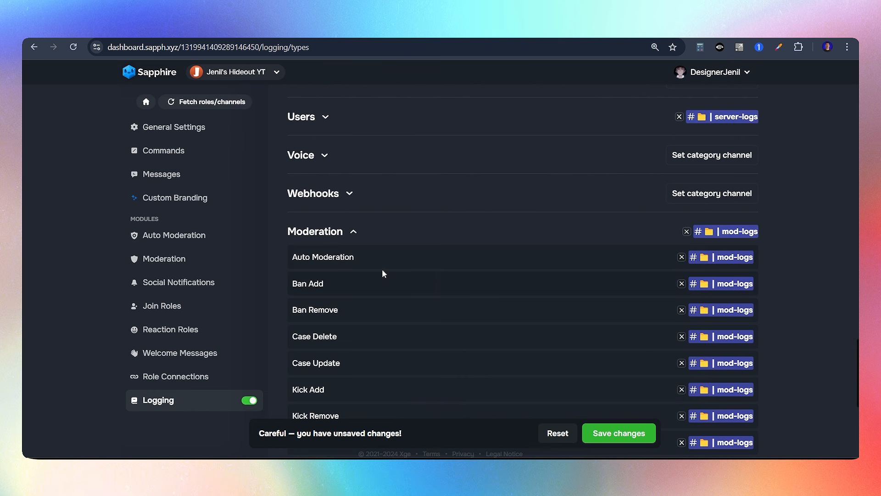
pyautogui.click(347, 232)
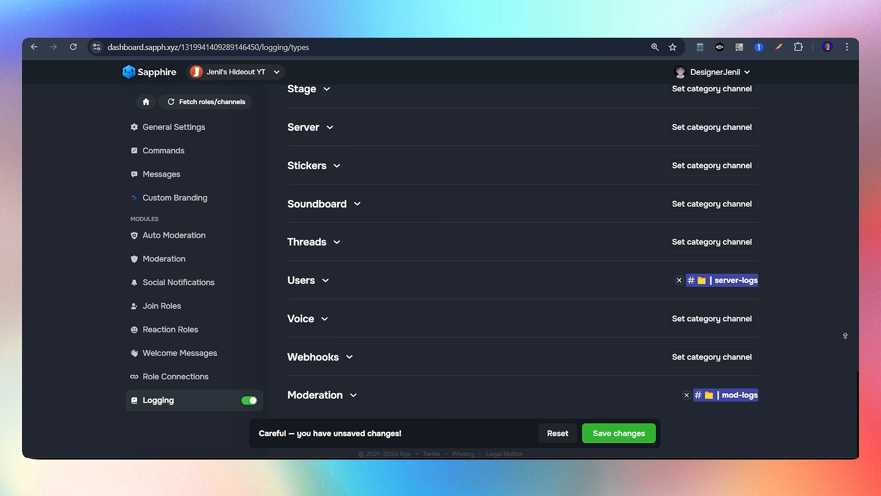
pyautogui.scroll(8, 836, 275)
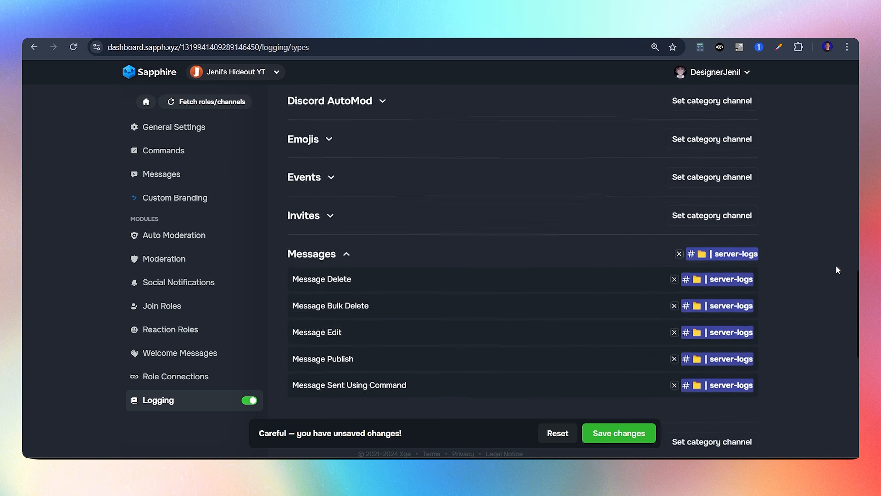
pyautogui.click(611, 425)
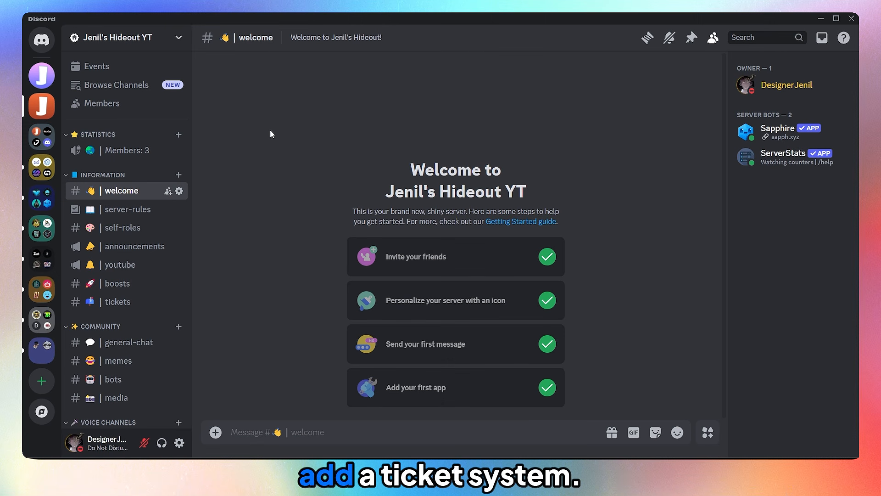
# In Discord, search the App Directory for "ticket tool" and open the page of the Ticket Tool app used in 3.9M servers
pyautogui.click(133, 38)
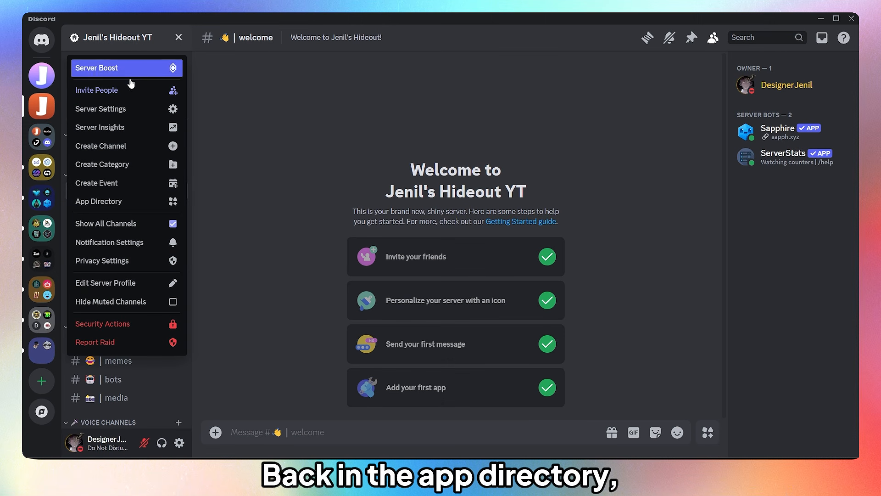
pyautogui.click(122, 201)
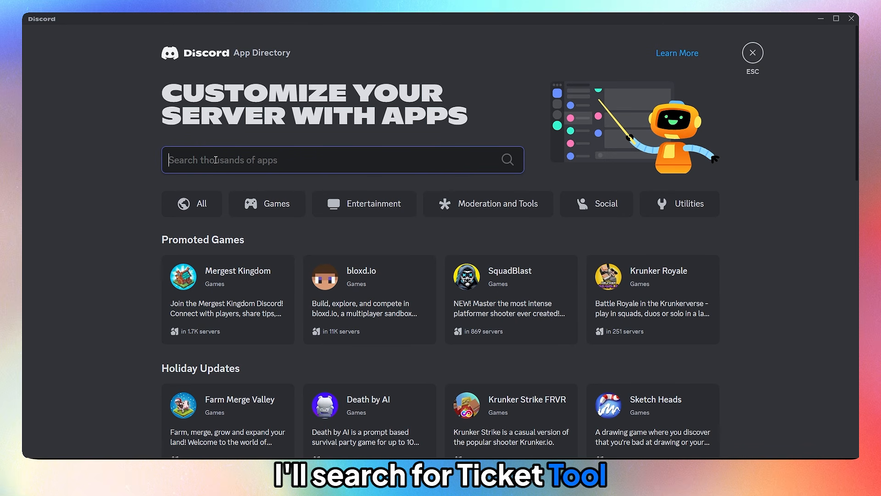
pyautogui.write('ticket tool')
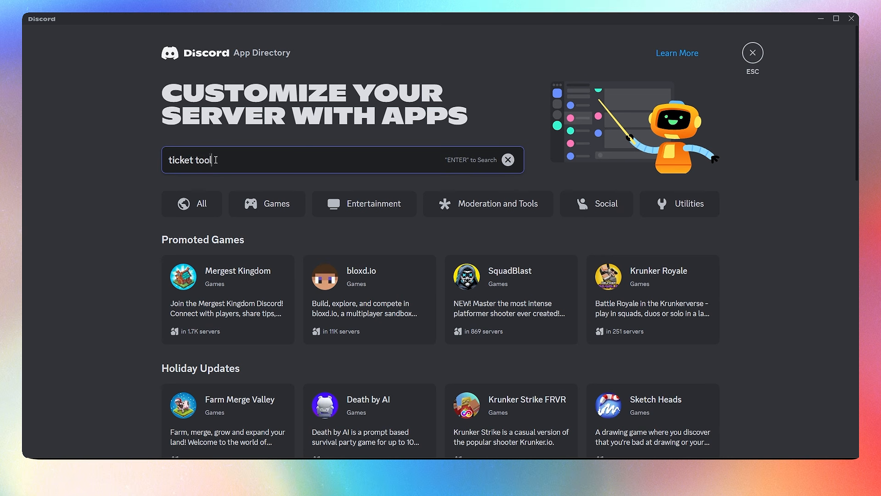
pyautogui.press('Return')
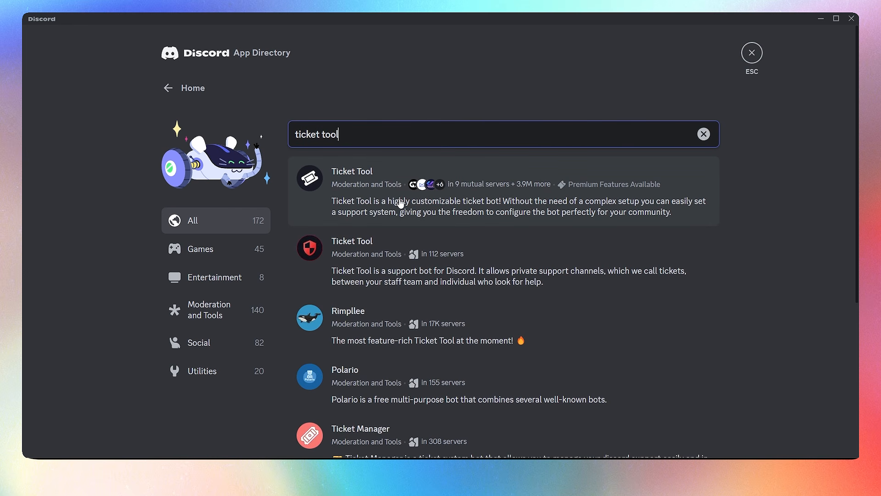
pyautogui.click(400, 203)
pyautogui.scroll(-3, 592, 350)
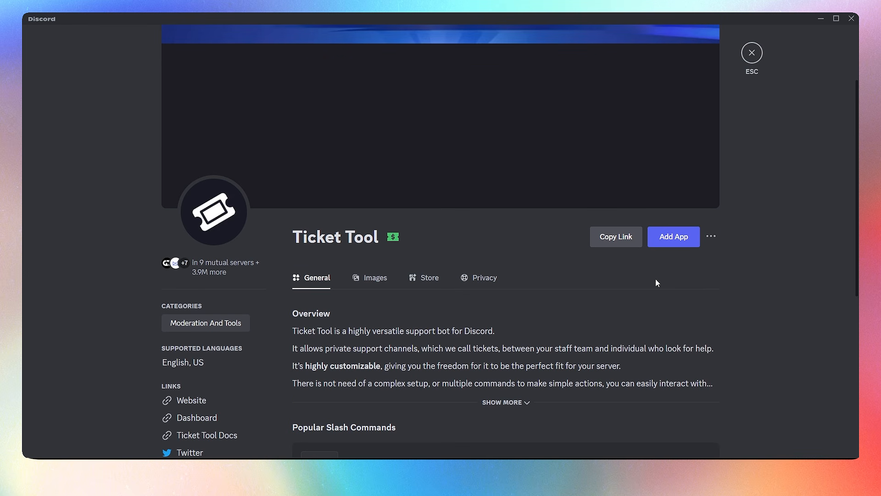
# Add the Ticket Tool app to the community server, authorize its requested permissions and return to the server
pyautogui.click(670, 239)
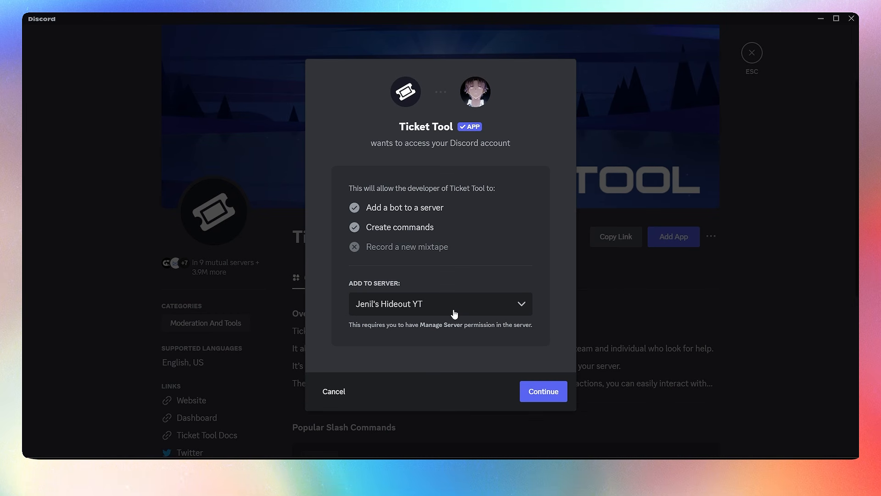
pyautogui.click(542, 392)
pyautogui.scroll(-3, 550, 408)
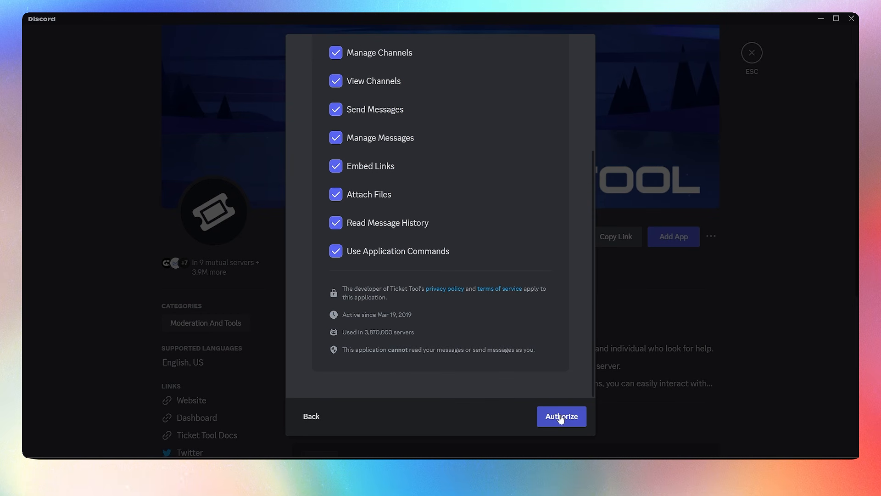
pyautogui.click(462, 320)
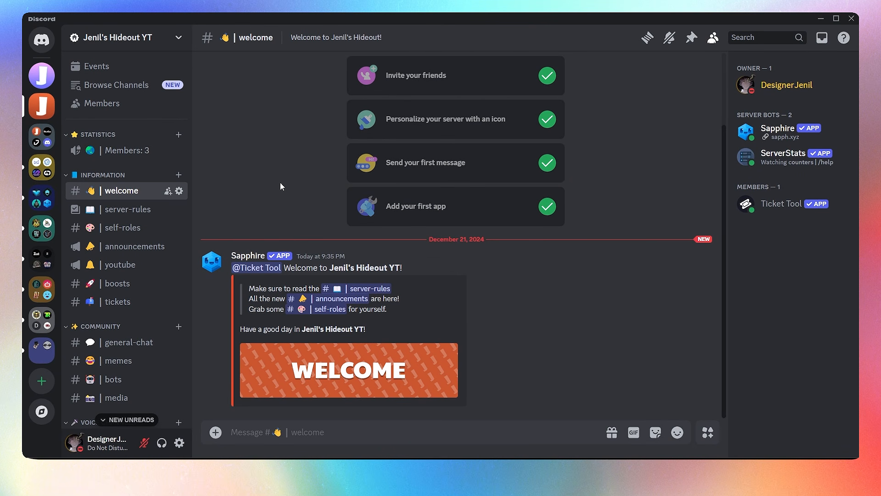
# Create a private category named "Support Tickets" without adding any members or roles
pyautogui.click(151, 40)
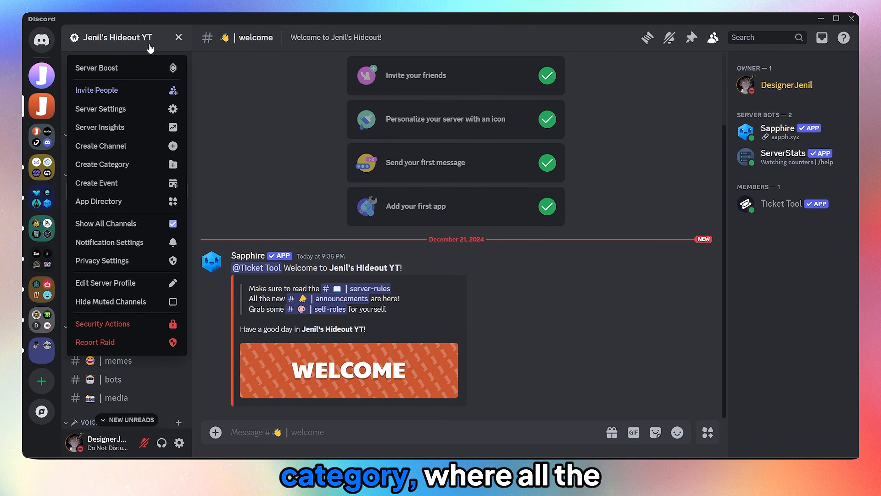
pyautogui.click(139, 163)
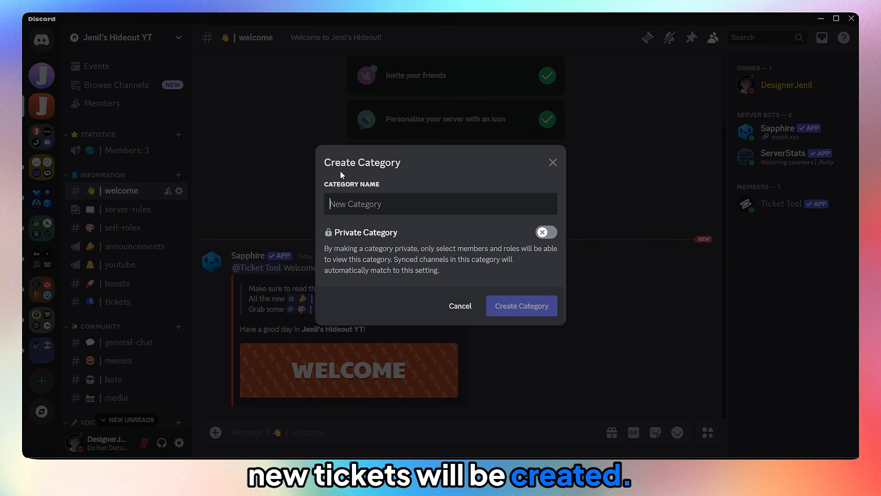
pyautogui.write('Support Tickets')
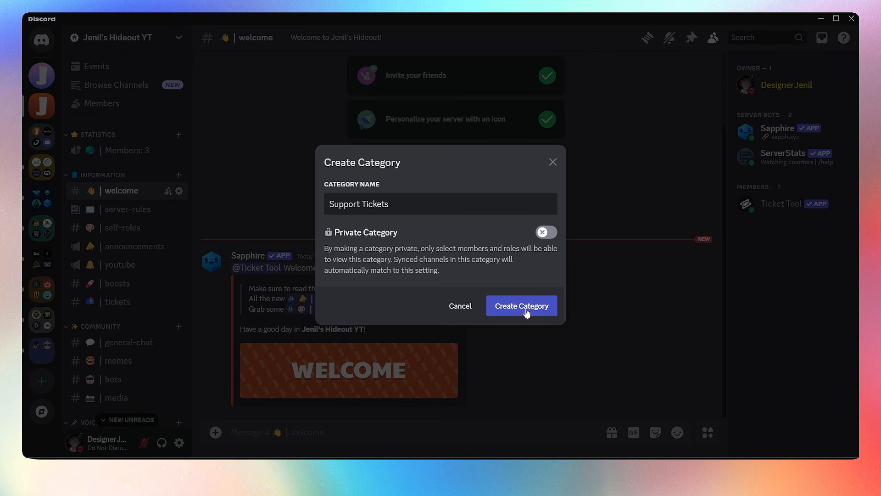
pyautogui.click(545, 231)
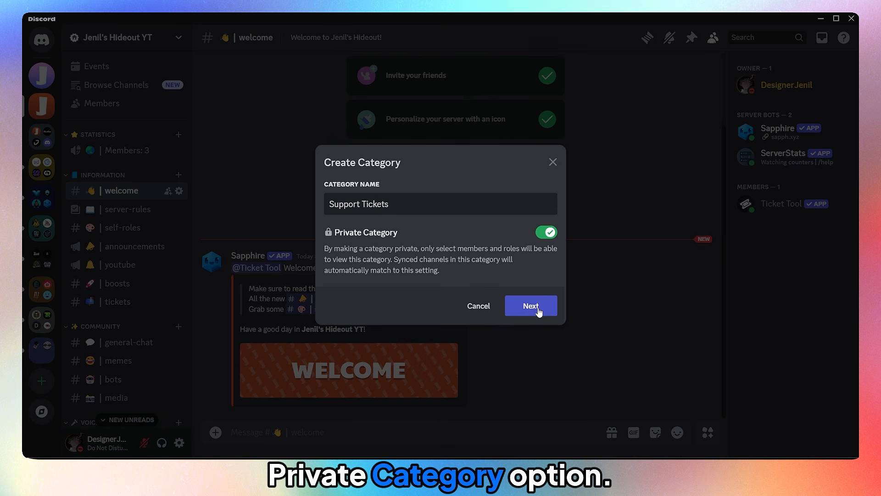
pyautogui.click(537, 307)
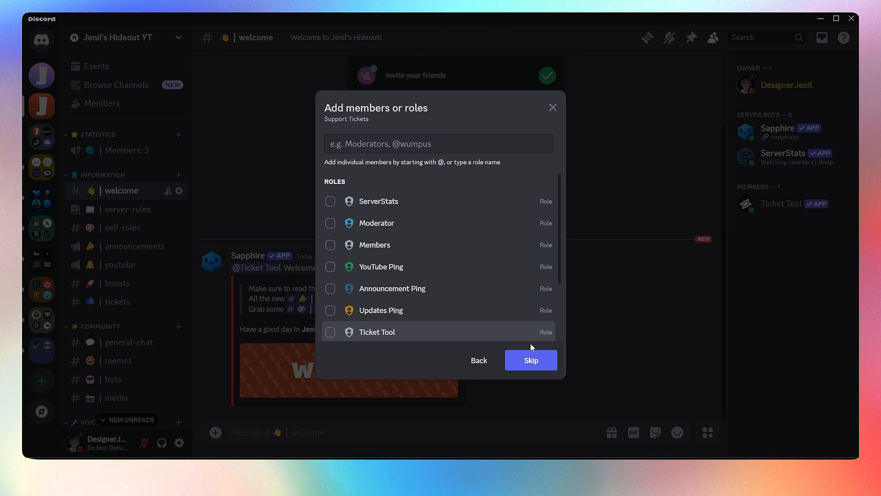
pyautogui.click(531, 360)
# Move the Support Tickets category up the channel list, between the Statistics and Information categories
pyautogui.scroll(-7, 128, 349)
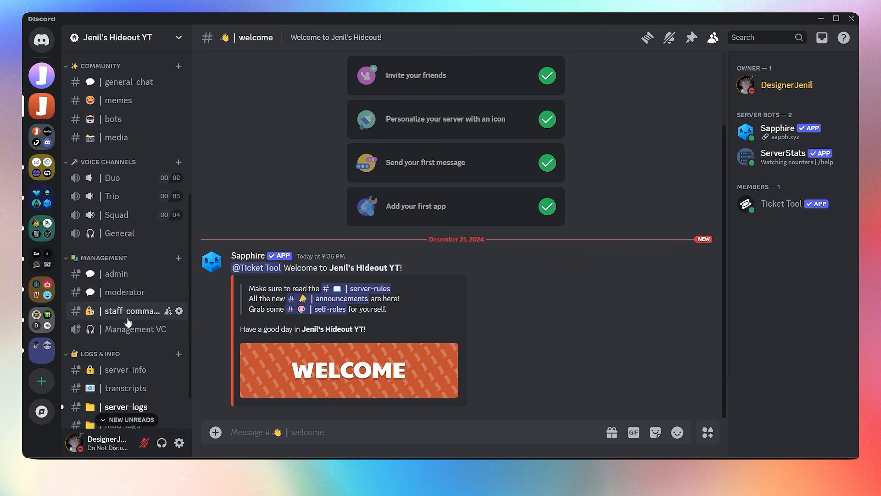
pyautogui.moveTo(105, 418); pyautogui.dragTo(112, 120)
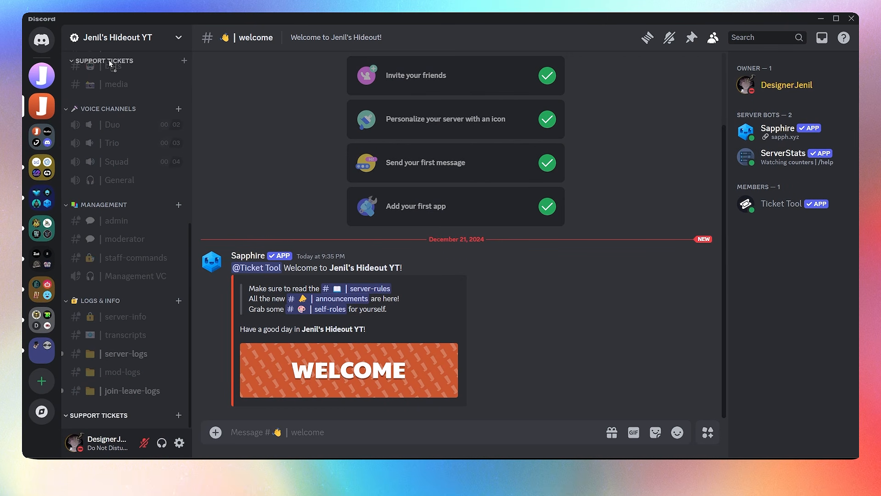
pyautogui.moveTo(110, 63); pyautogui.dragTo(111, 176)
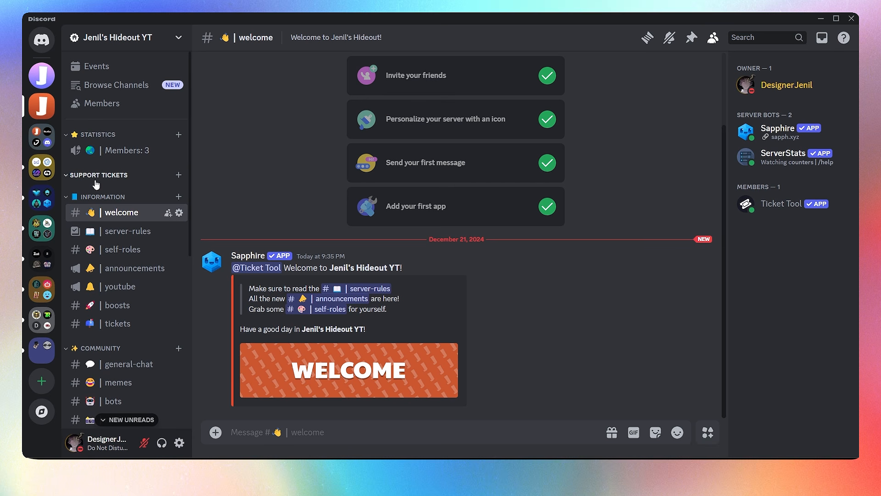
# Add the e-mail envelope emoji with the @ sign before the Support Tickets category name and save the change
pyautogui.rightClick(96, 183)
pyautogui.click(131, 301)
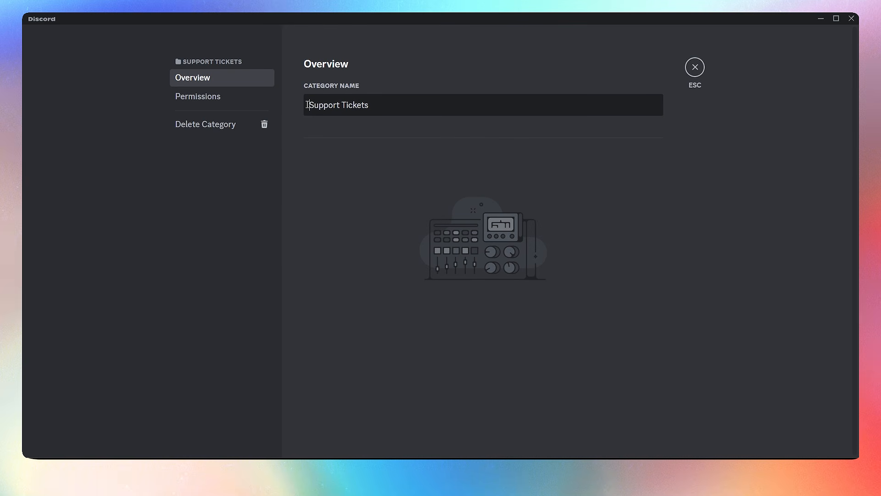
pyautogui.press('super+period')
pyautogui.write('mail')
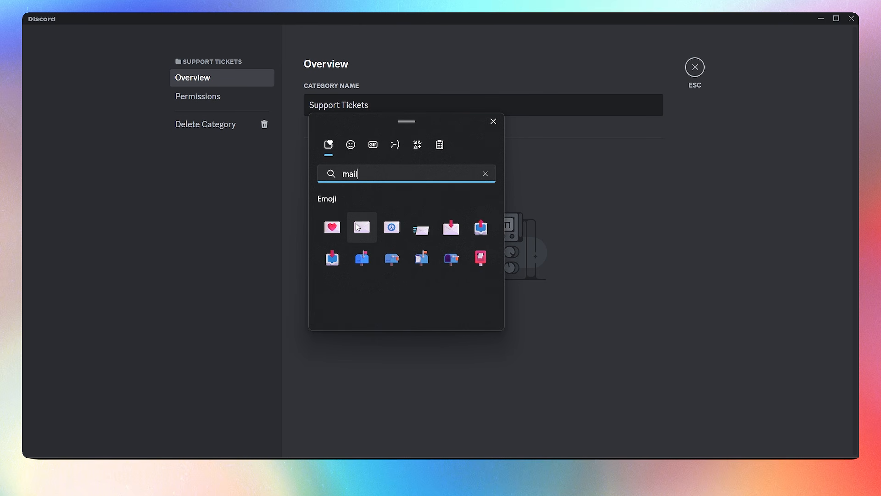
pyautogui.click(391, 226)
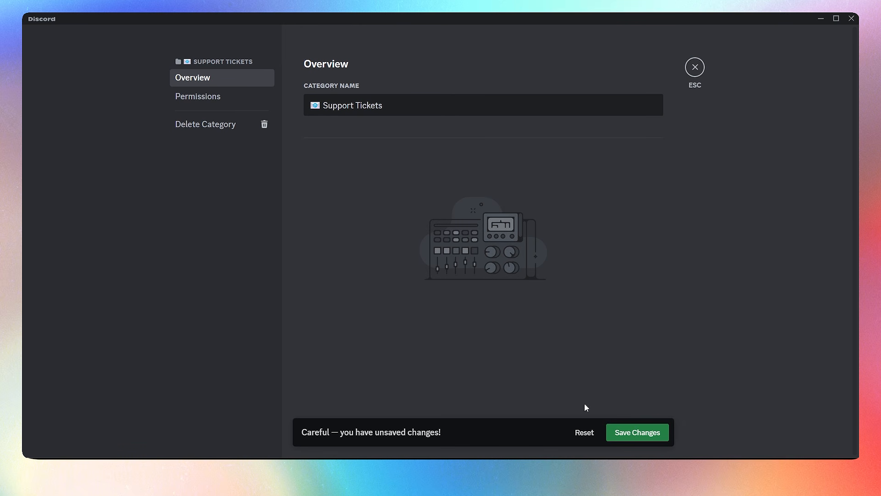
pyautogui.click(637, 433)
pyautogui.click(694, 67)
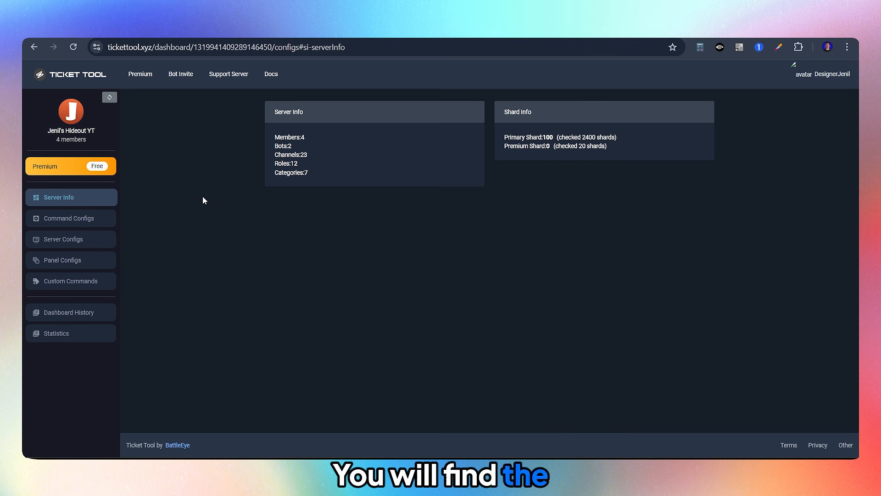
# In the Ticket Tool web dashboard, create a new panel named "Support Tickets" for the server
pyautogui.click(78, 260)
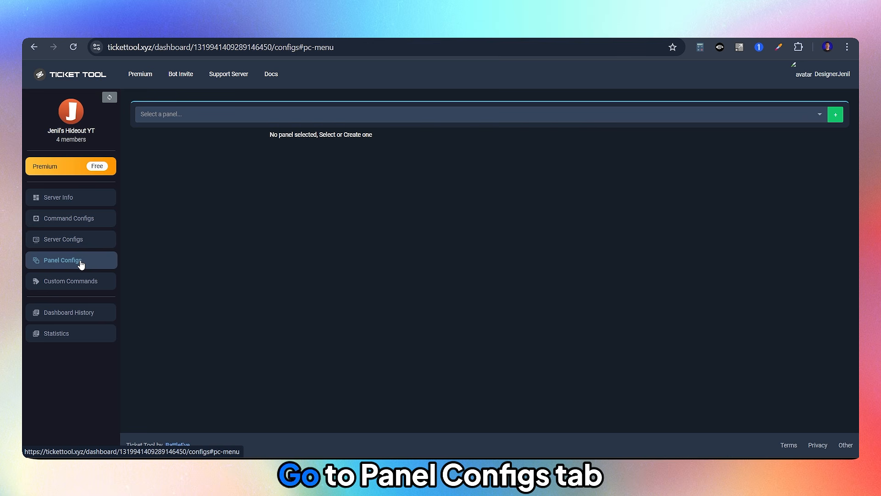
pyautogui.click(834, 115)
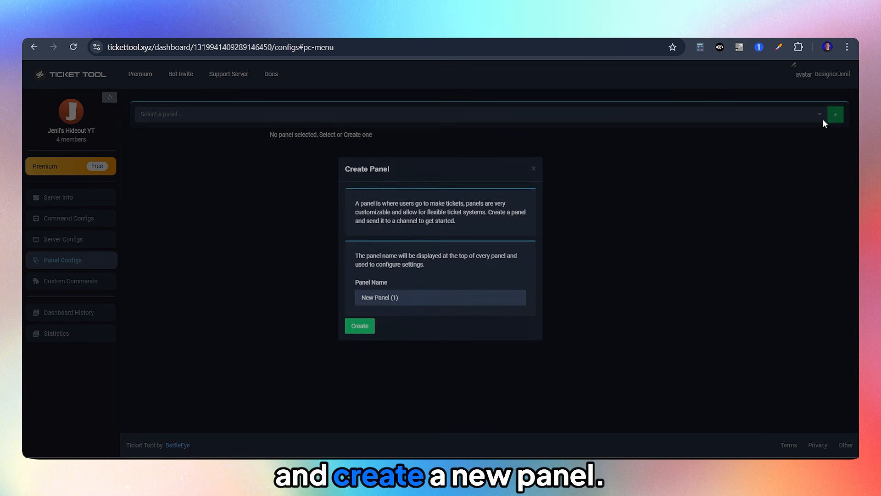
pyautogui.moveTo(418, 314); pyautogui.dragTo(356, 310)
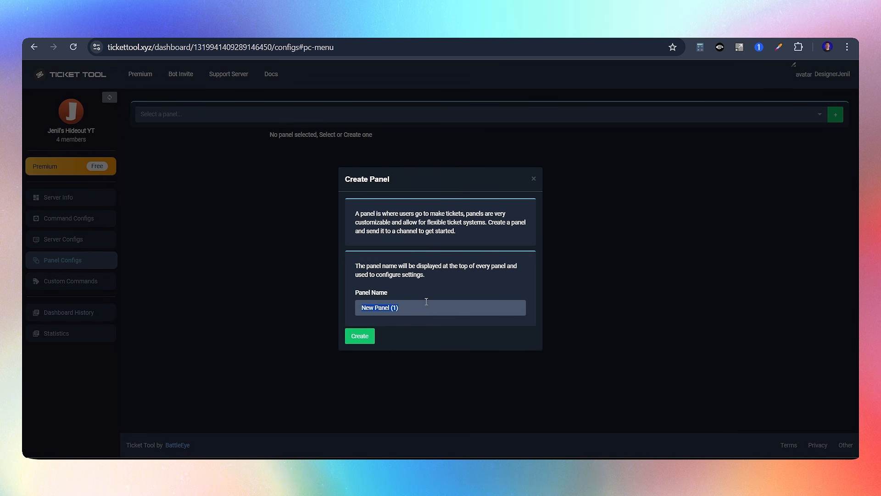
pyautogui.write('Suppor')
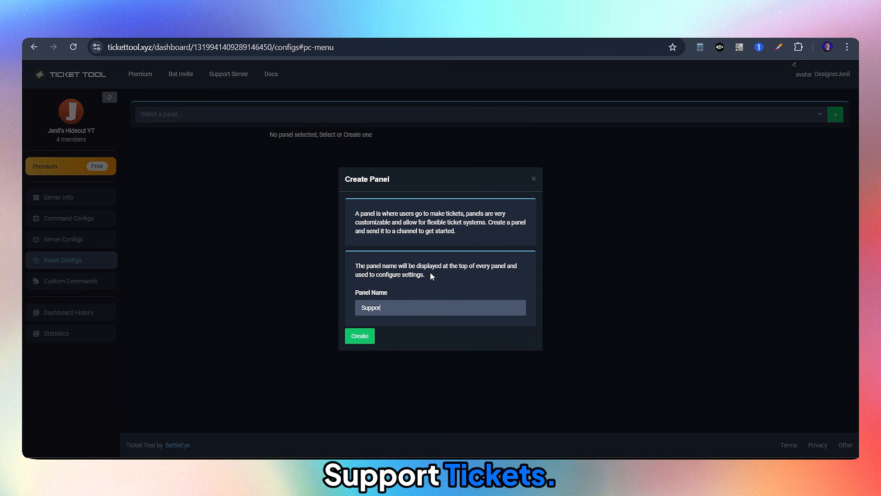
pyautogui.write('t Tickets')
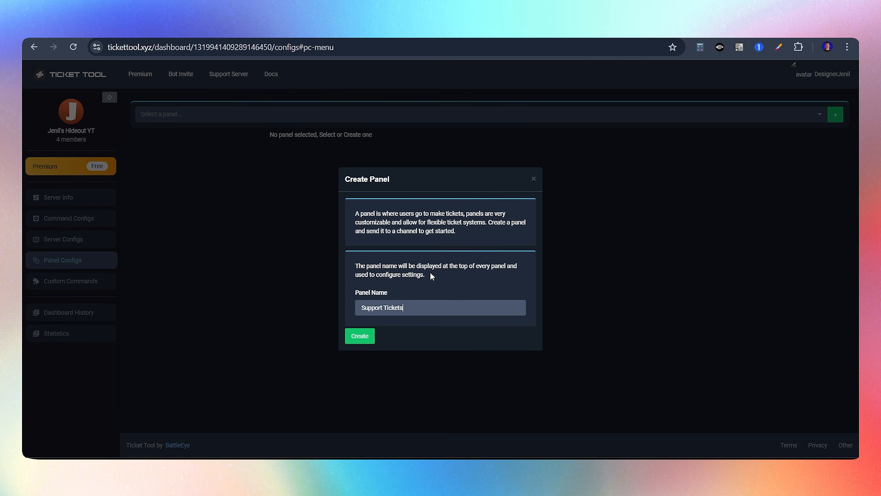
pyautogui.click(366, 339)
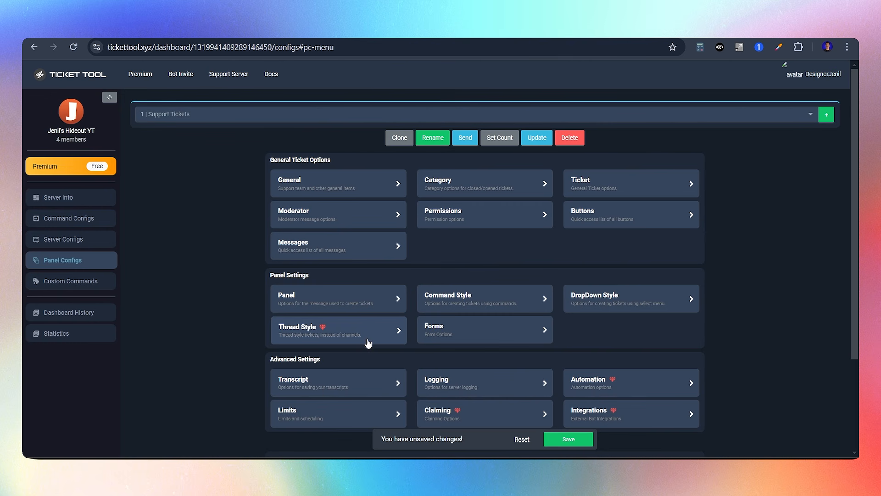
# Set Moderator as the support team role in the Support Tickets panel's general options
pyautogui.click(329, 180)
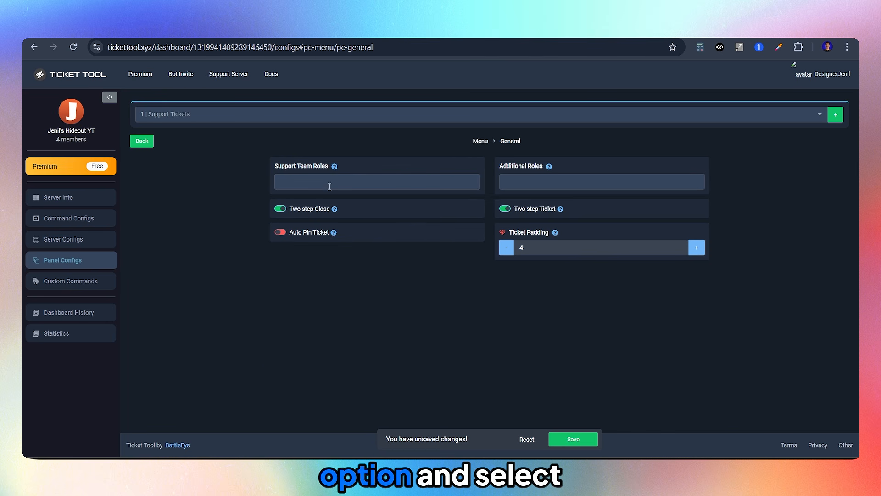
pyautogui.click(329, 186)
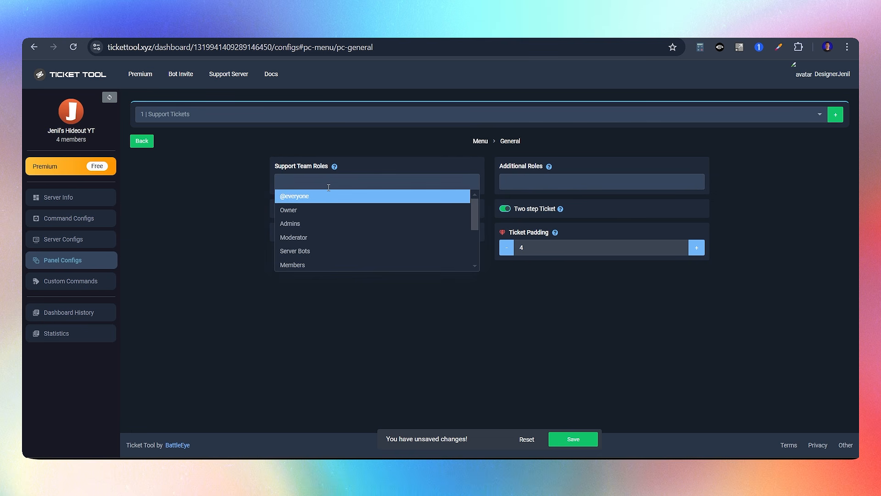
pyautogui.click(303, 241)
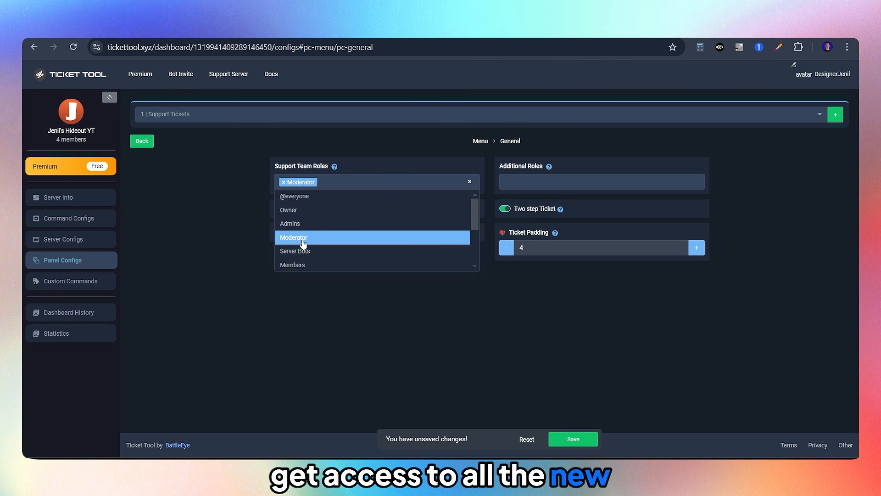
pyautogui.click(238, 240)
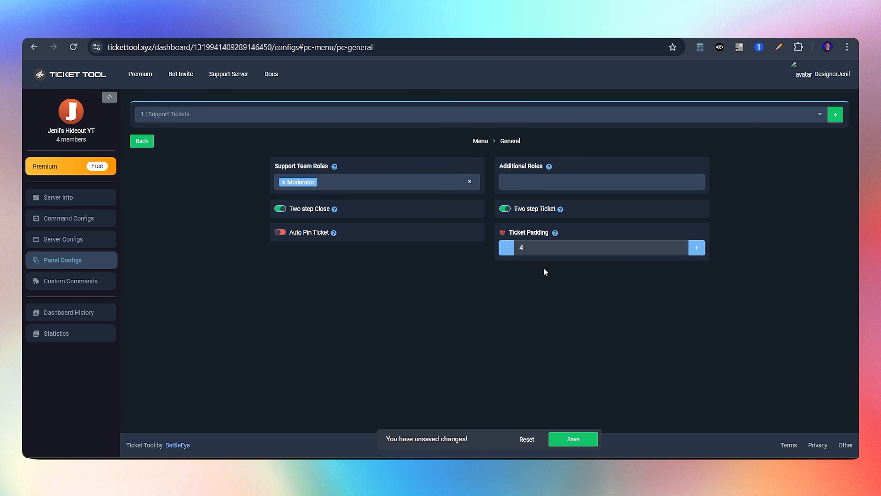
pyautogui.click(480, 141)
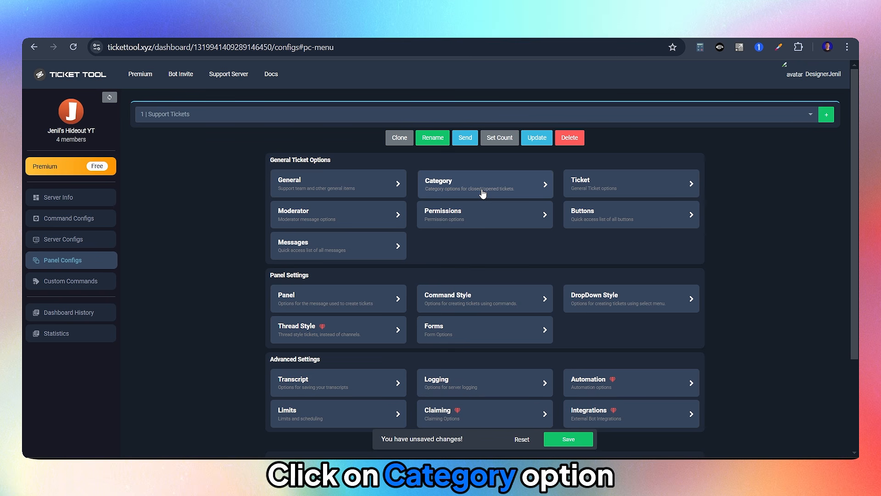
# Assign the Support Tickets category to both created/opened tickets and closed tickets in the panel's category options
pyautogui.click(483, 189)
pyautogui.click(315, 183)
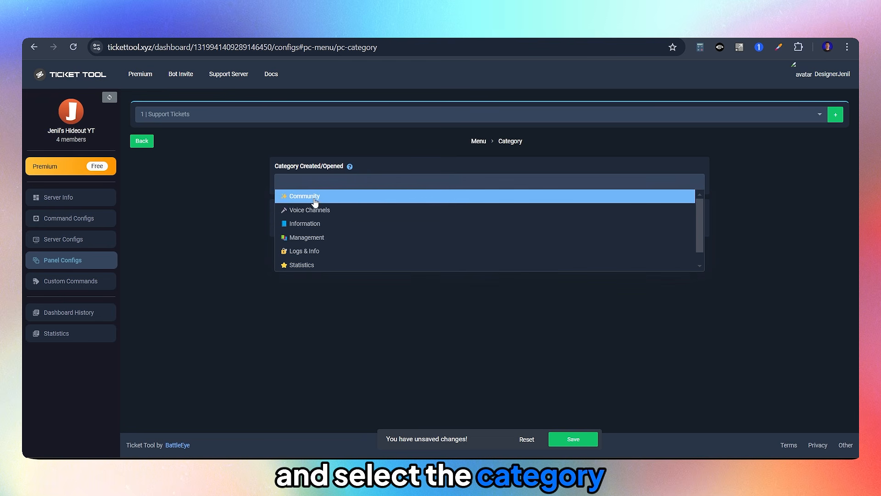
pyautogui.scroll(-1, 329, 256)
pyautogui.click(330, 269)
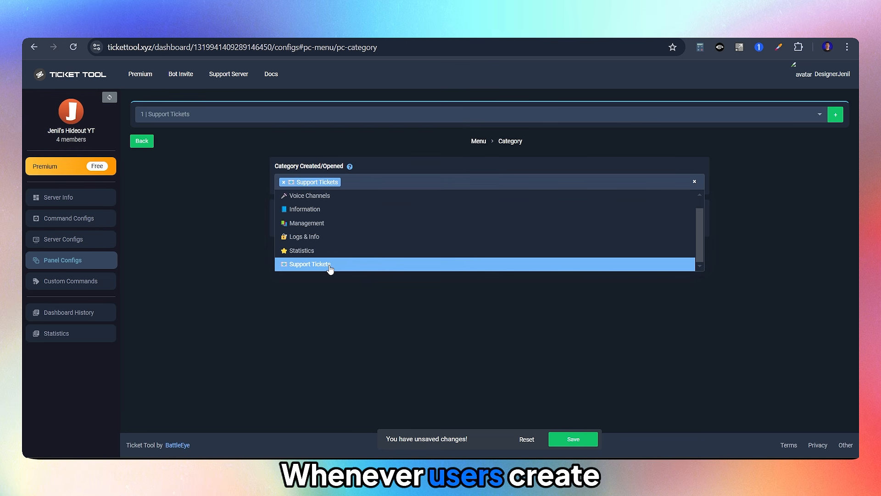
pyautogui.click(313, 228)
pyautogui.scroll(-2, 413, 276)
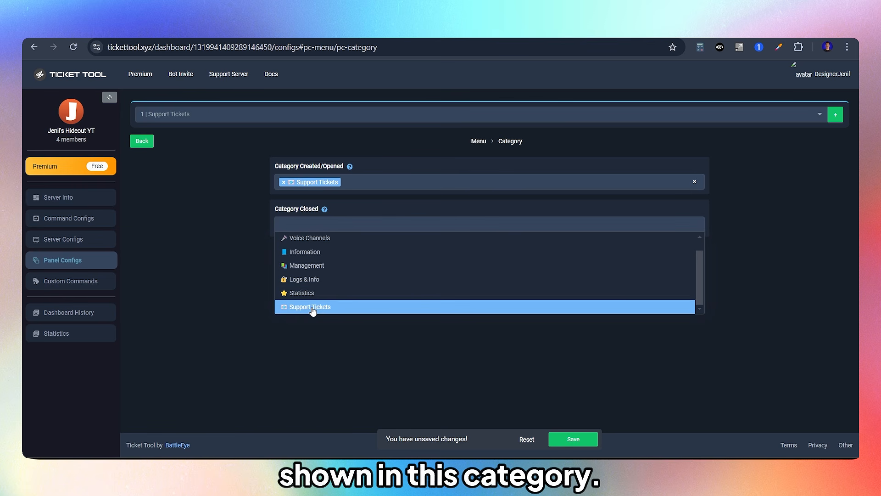
pyautogui.click(322, 305)
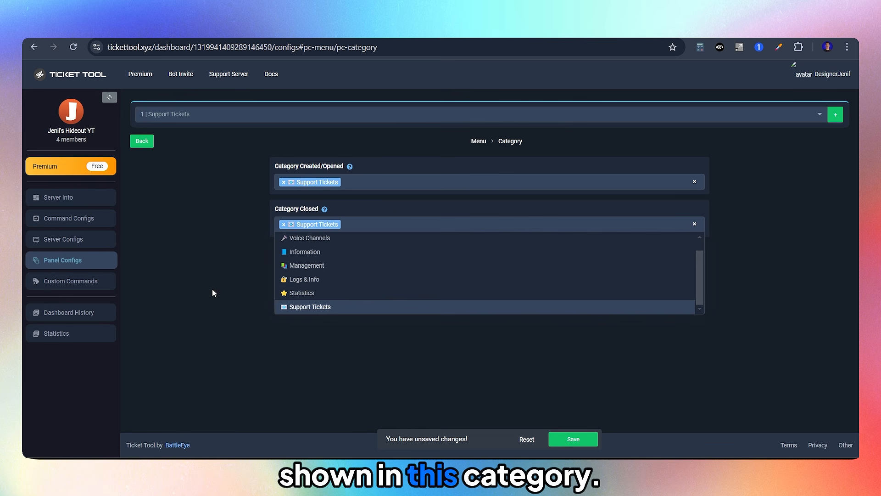
pyautogui.click(478, 142)
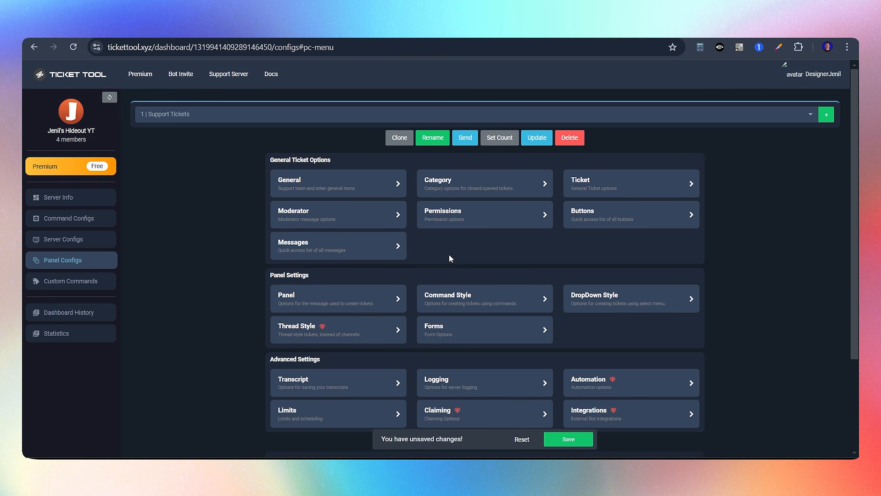
# Set the panel embed description to "Here you can contact members of our staff team. By clicking the __Server Support__, a private channel will be opened for you."
pyautogui.click(350, 254)
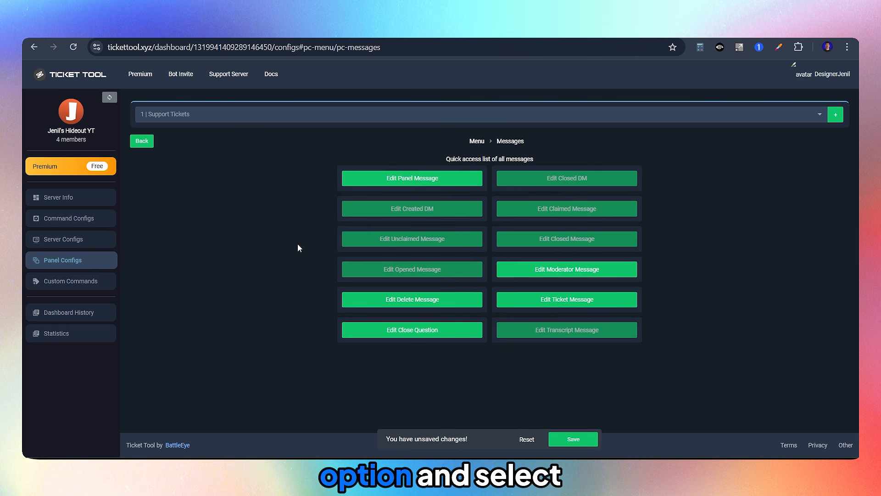
pyautogui.click(395, 178)
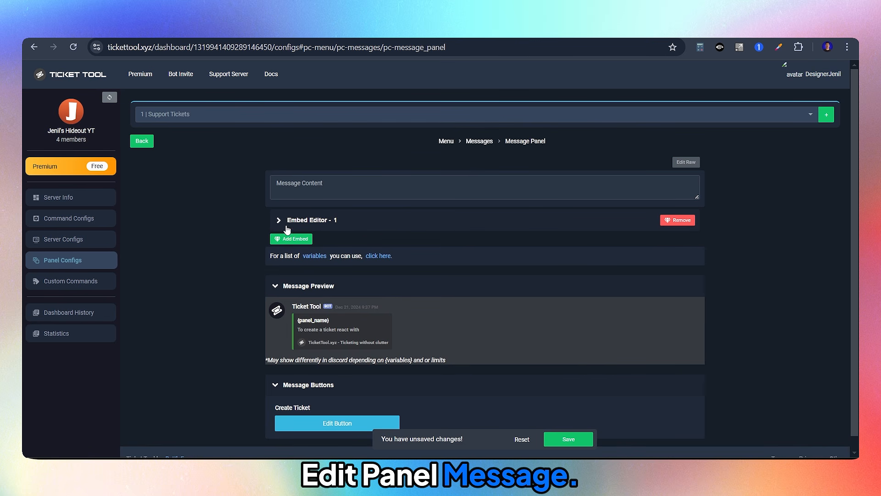
pyautogui.click(281, 221)
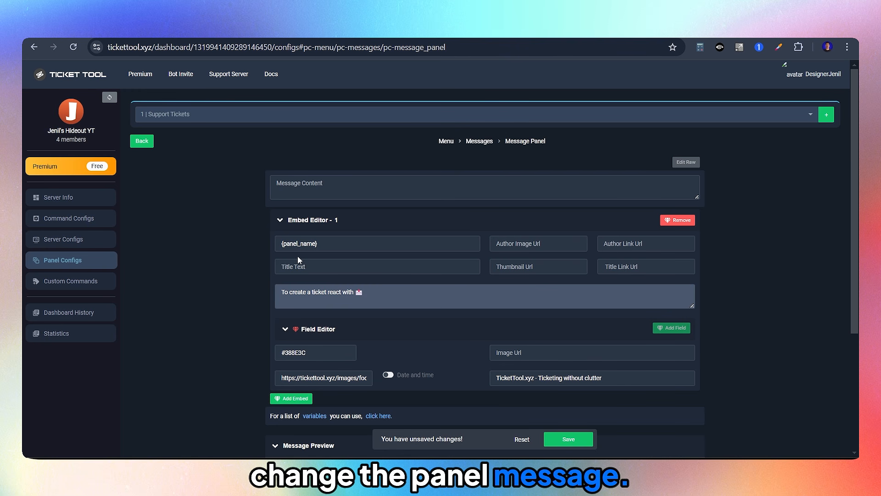
pyautogui.write('Here you can contact members of our staff team. By clicking the __Server Support__, a private channel will be opened for you.')
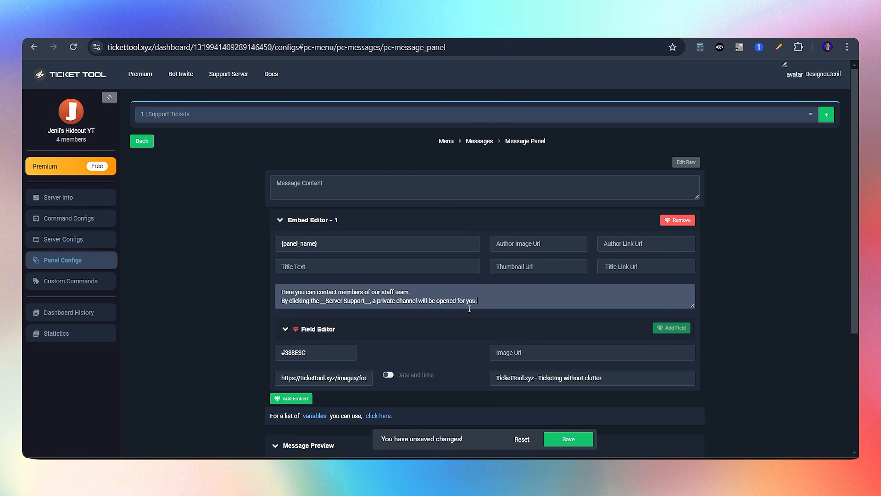
pyautogui.scroll(-3, 548, 308)
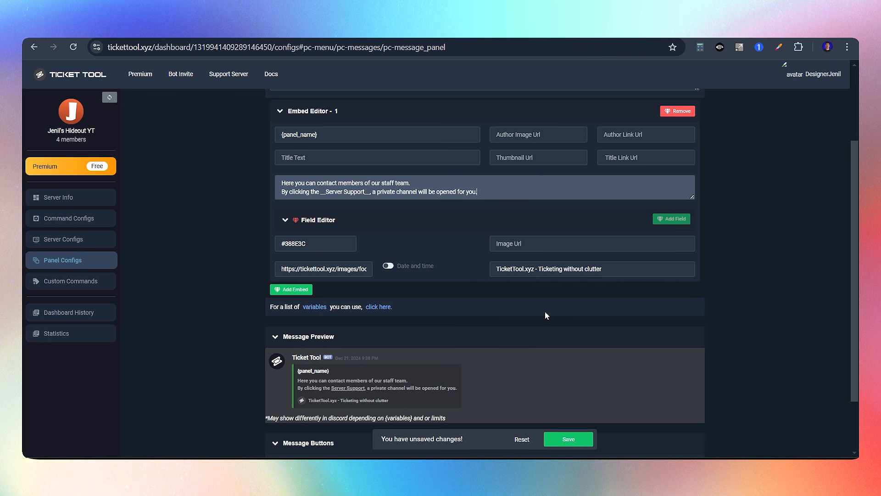
# Change the panel's create-ticket button text to "Server Support" and its emoji to Envelope, then save the panel changes
pyautogui.scroll(-2, 439, 325)
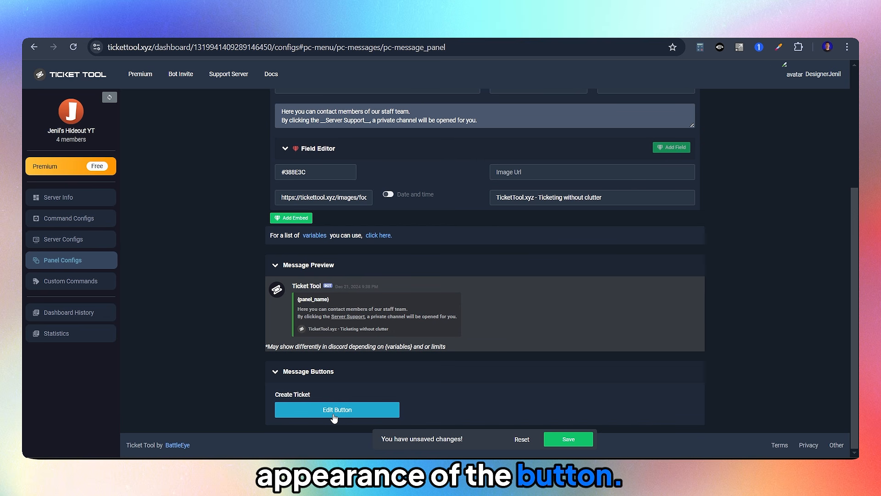
pyautogui.click(334, 416)
pyautogui.moveTo(332, 292); pyautogui.dragTo(279, 293)
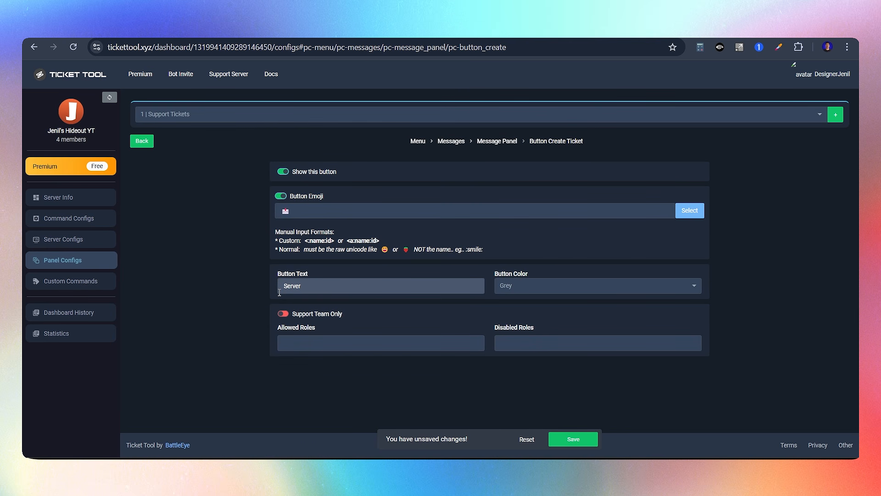
pyautogui.click(222, 246)
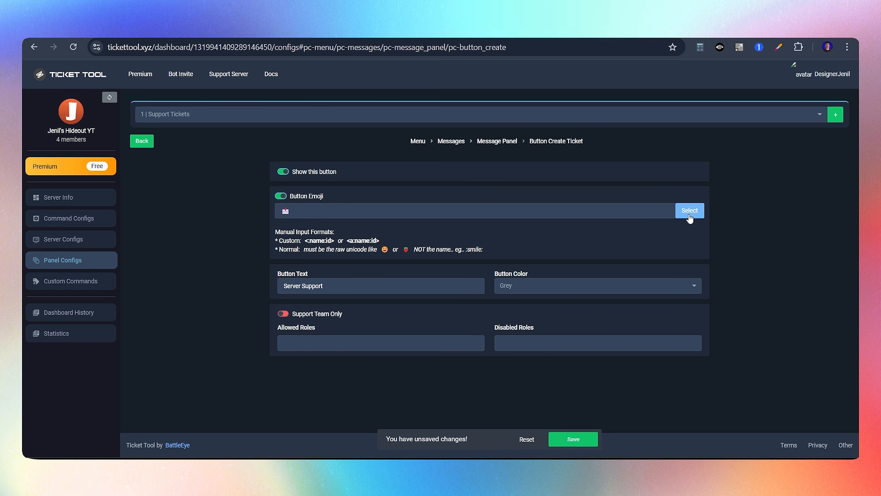
pyautogui.click(688, 216)
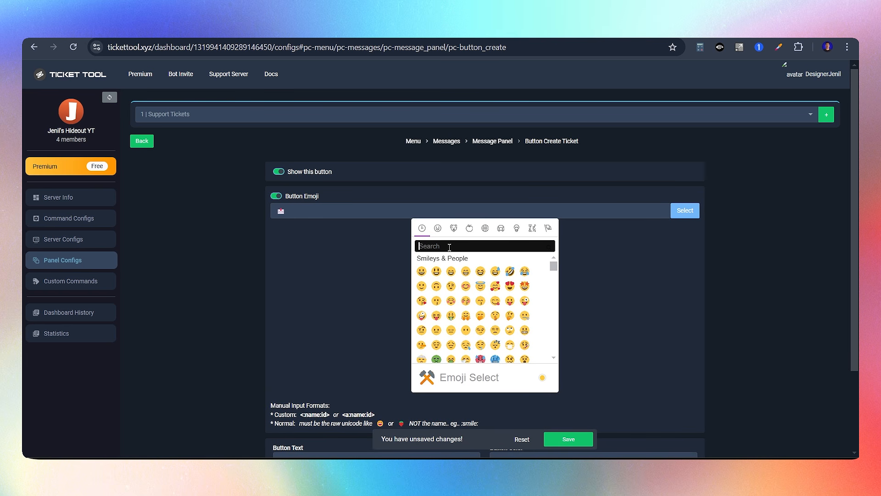
pyautogui.write('mail')
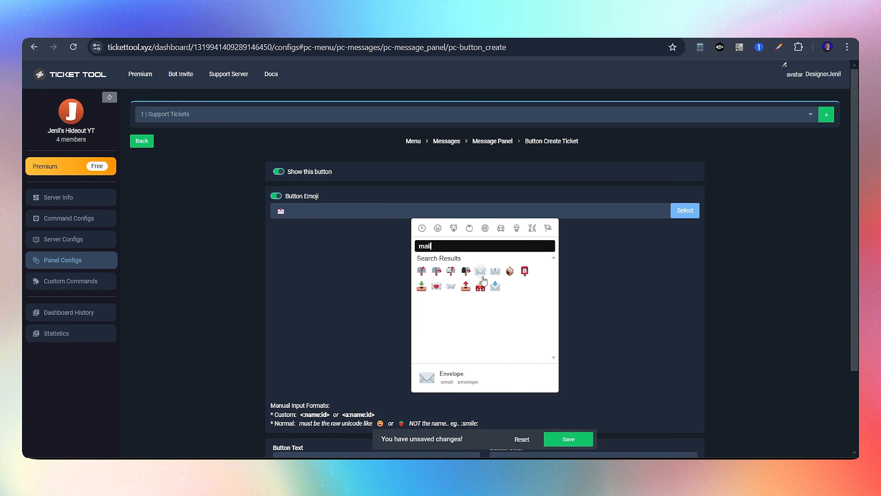
pyautogui.click(687, 214)
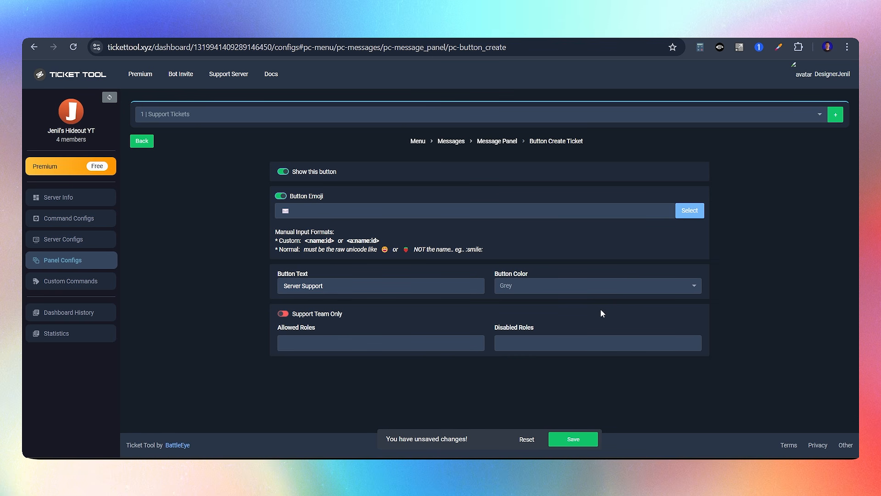
pyautogui.click(573, 441)
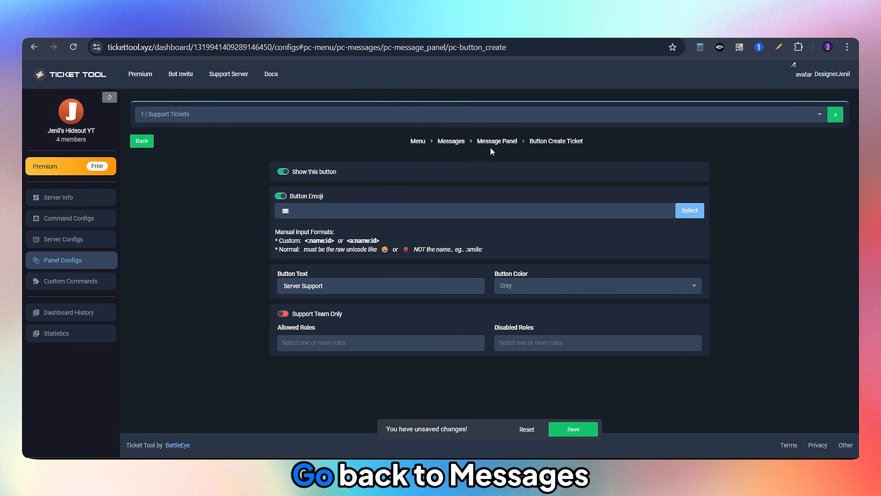
# Set the ticket message embed's opening lines to "Thankyou for opening a ticket. Support team will be with you shortly, please have patience." and save
pyautogui.click(463, 142)
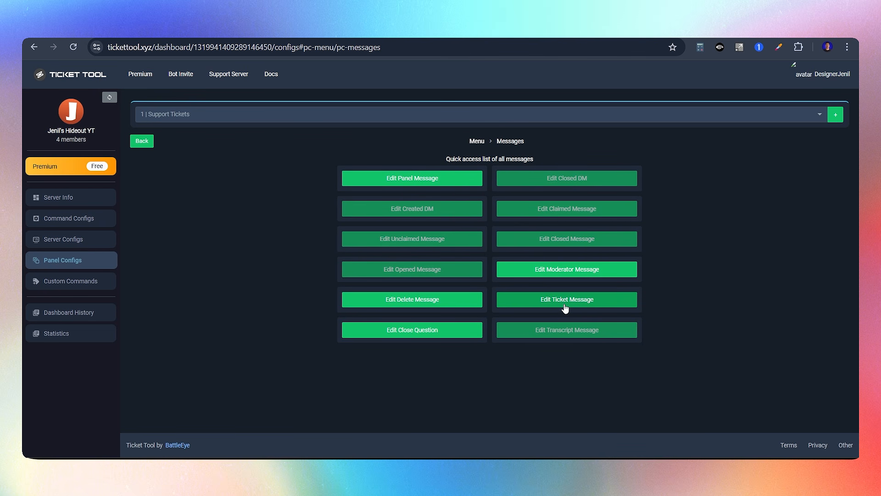
pyautogui.click(565, 302)
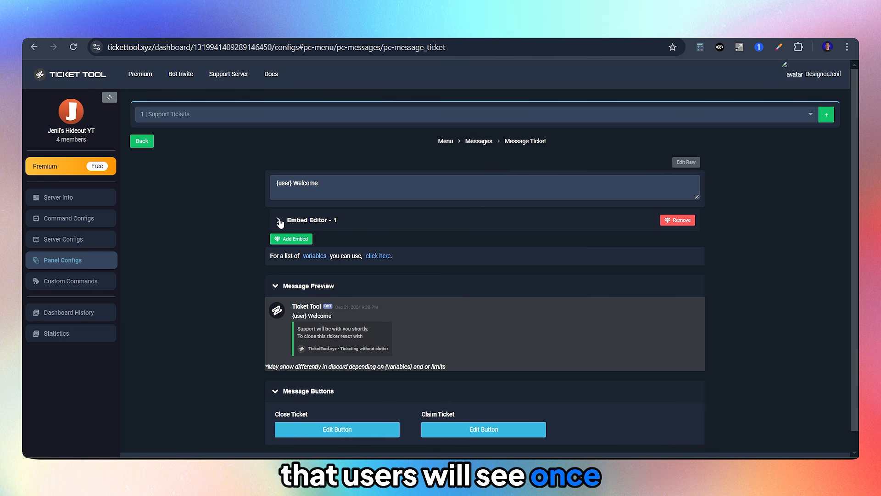
pyautogui.click(279, 221)
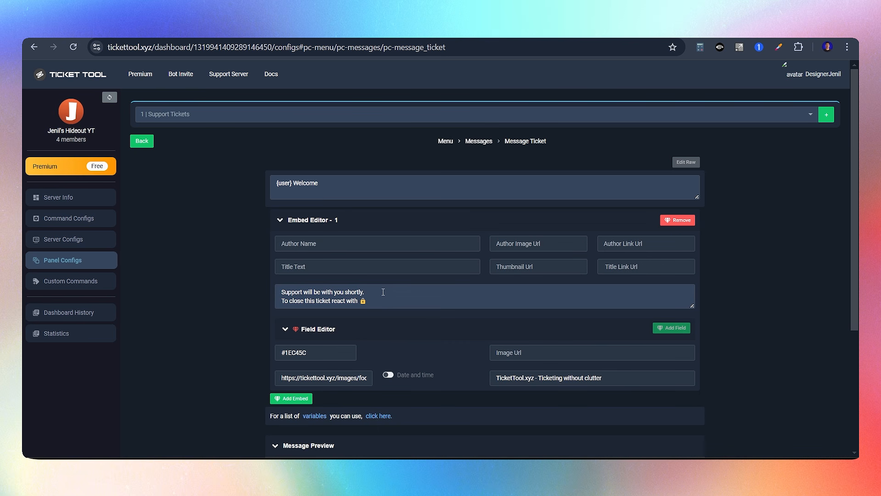
pyautogui.moveTo(383, 292); pyautogui.dragTo(312, 294)
pyautogui.write('Thankyou for opening a ticket. Support team will be with you shortly, please have patience.')
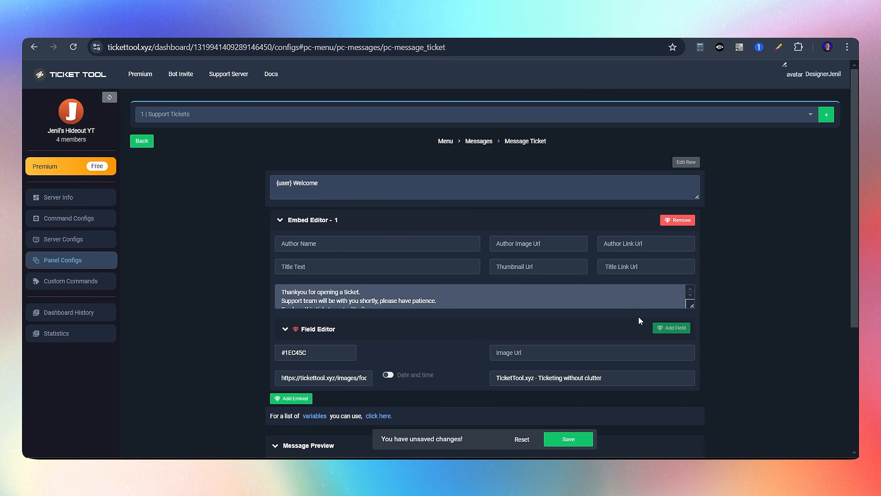
pyautogui.moveTo(693, 307); pyautogui.dragTo(693, 323)
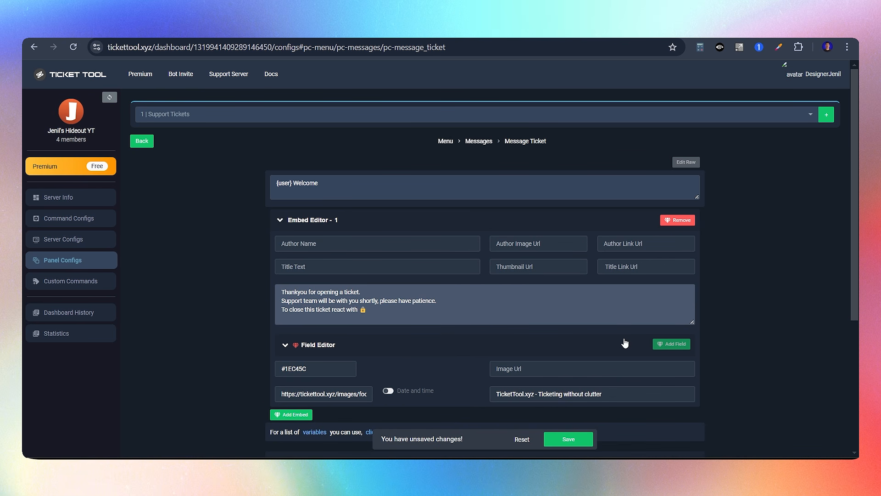
pyautogui.scroll(-3, 625, 342)
pyautogui.click(569, 439)
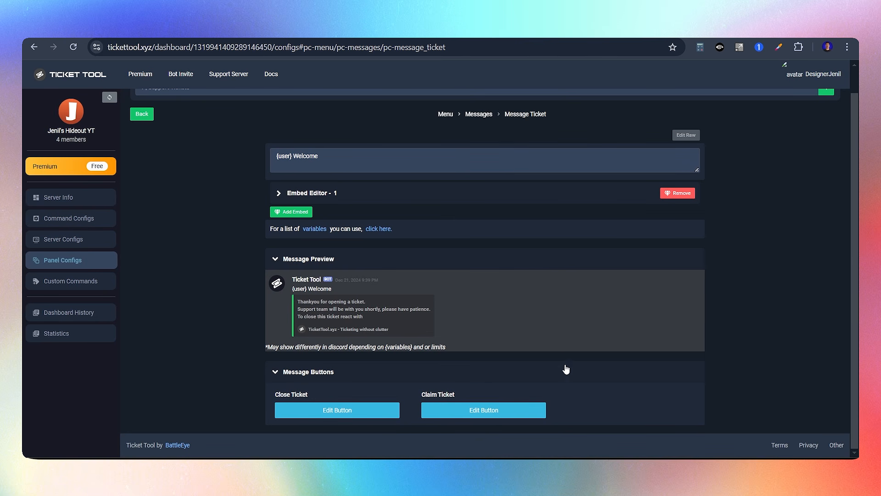
# Choose the transcripts channel as the Support Tickets panel's transcript channel and save the change
pyautogui.click(443, 114)
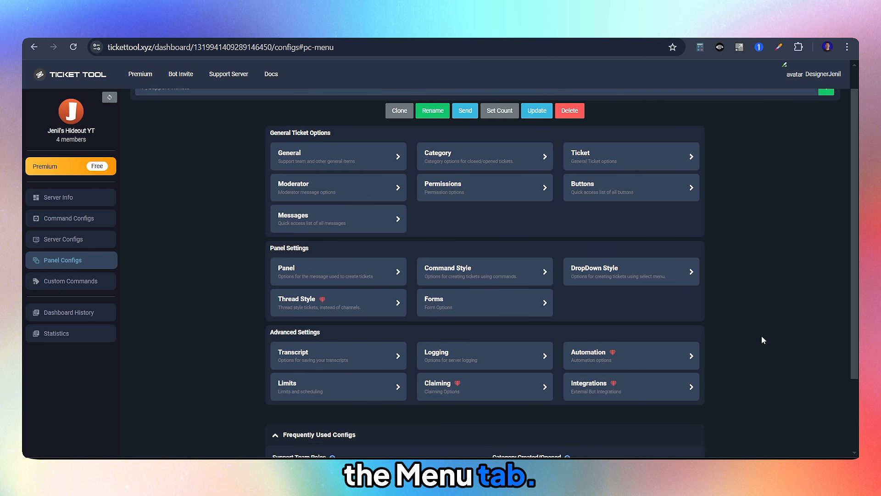
pyautogui.scroll(-2, 761, 339)
pyautogui.scroll(1, 762, 339)
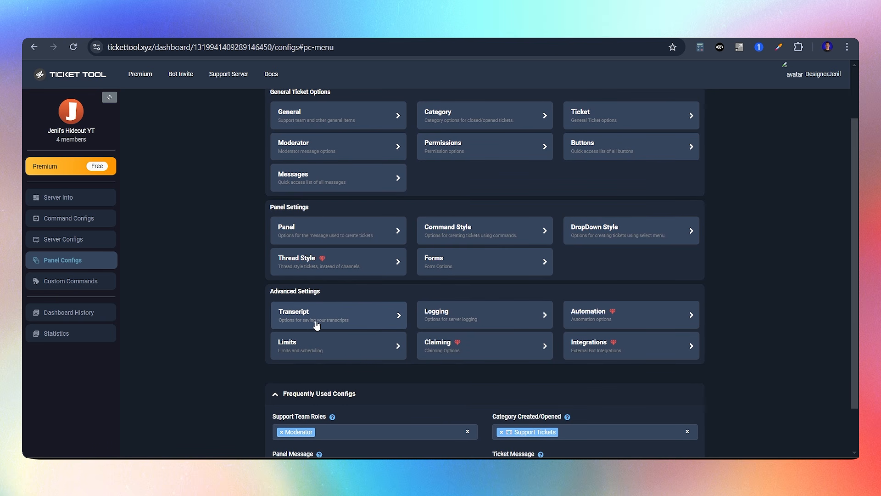
pyautogui.click(315, 325)
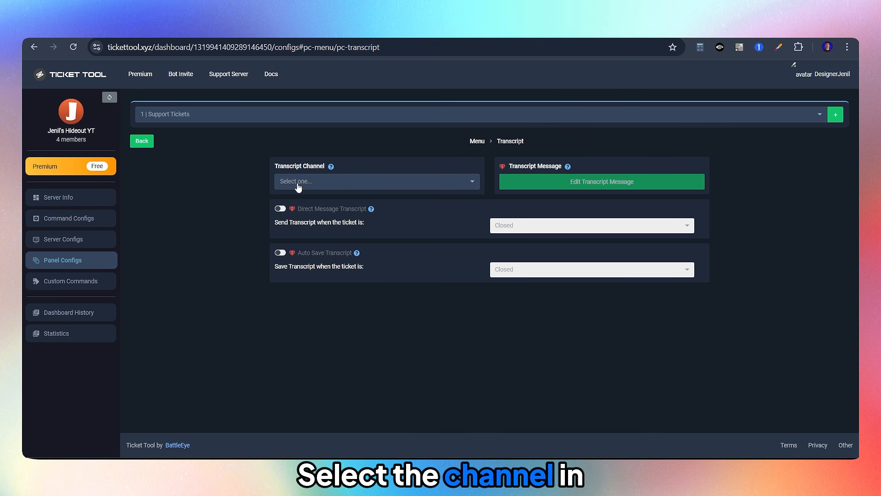
pyautogui.click(298, 184)
pyautogui.scroll(-5, 350, 270)
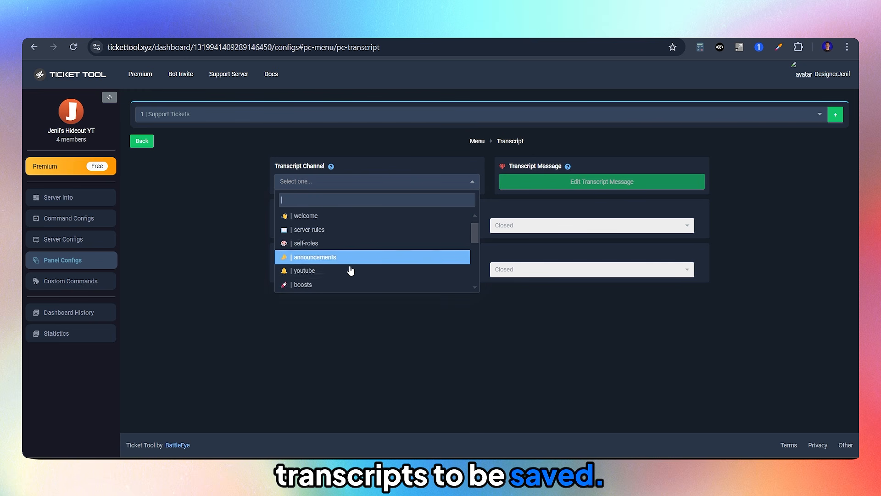
pyautogui.scroll(3, 350, 270)
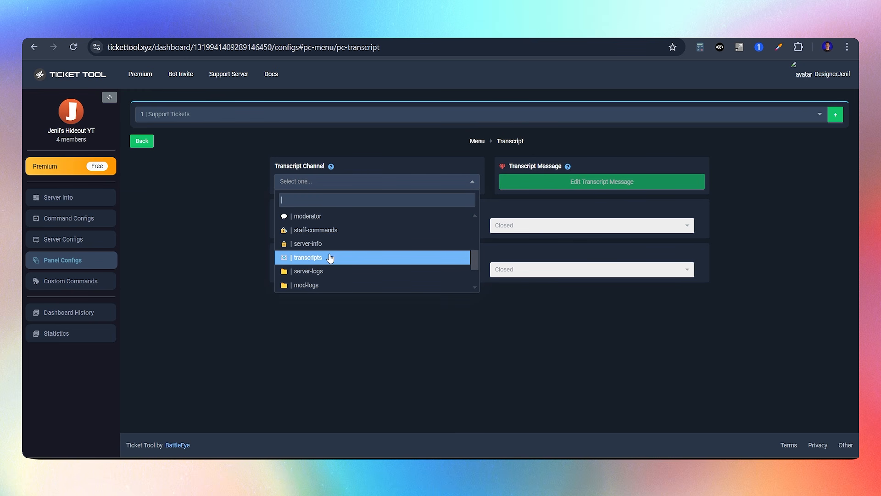
pyautogui.click(326, 261)
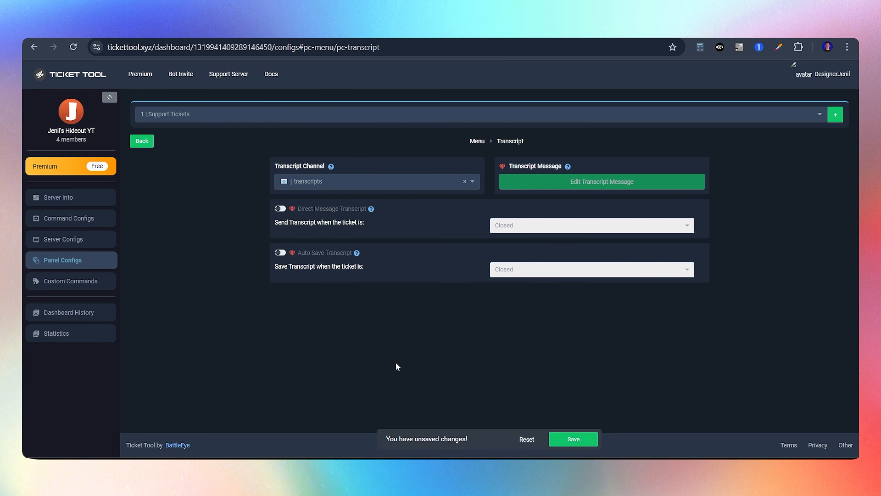
pyautogui.click(559, 439)
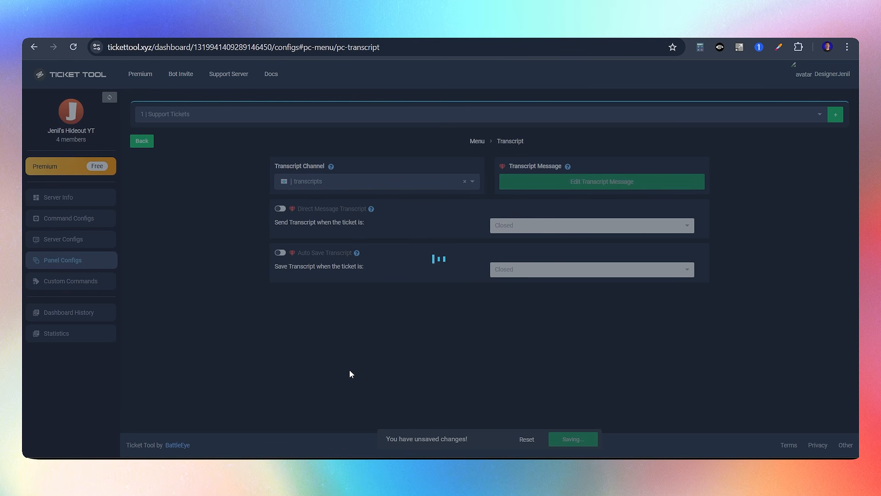
# Set the panel's limit of open tickets for each user to 4 and save the change
pyautogui.click(478, 141)
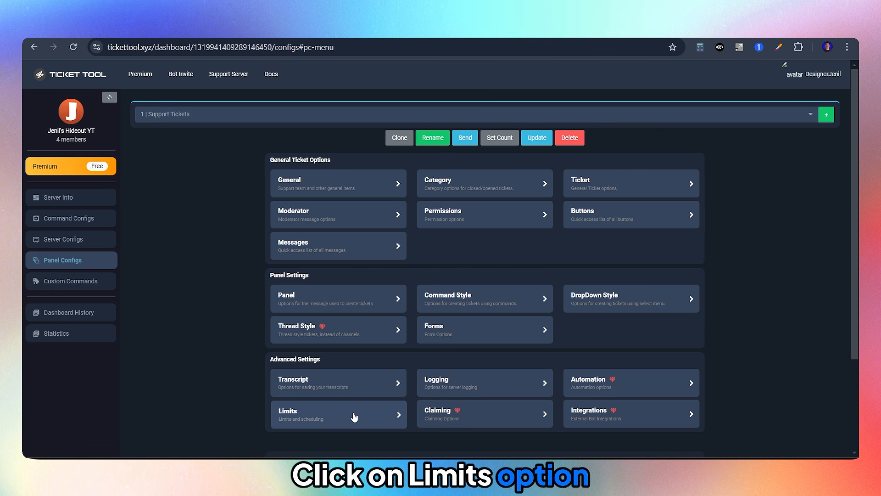
pyautogui.click(354, 414)
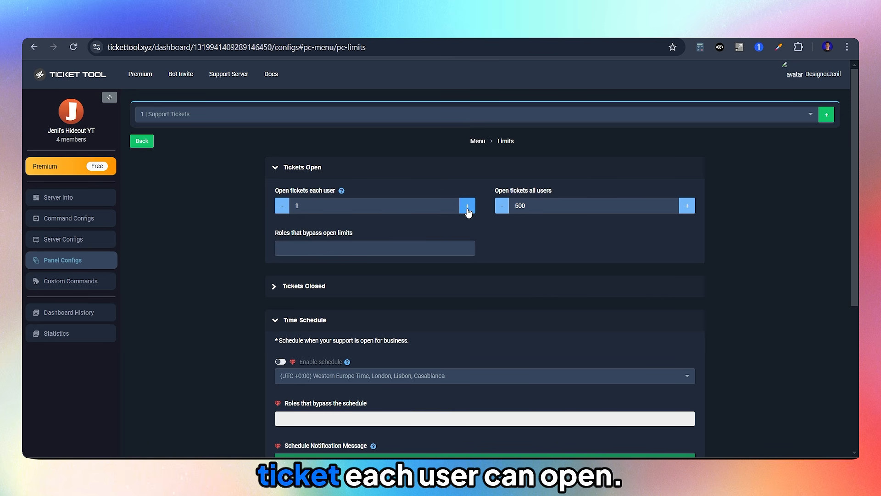
pyautogui.click(467, 205)
pyautogui.click(467, 205)
pyautogui.click(467, 205)
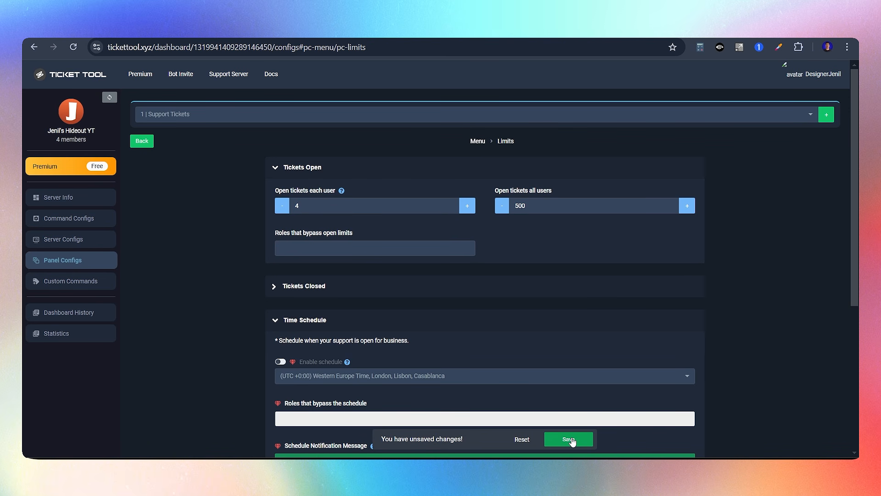
pyautogui.click(569, 439)
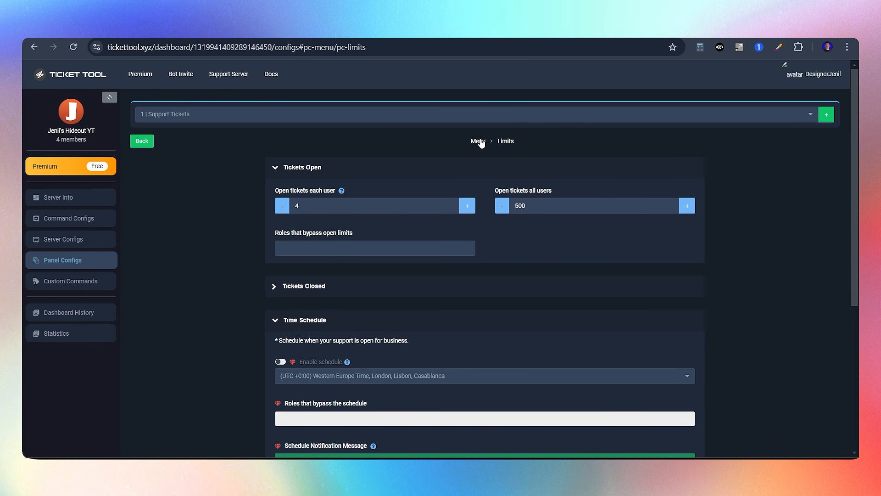
# Send the Support Tickets panel message, choosing the tickets channel as its destination
pyautogui.click(478, 141)
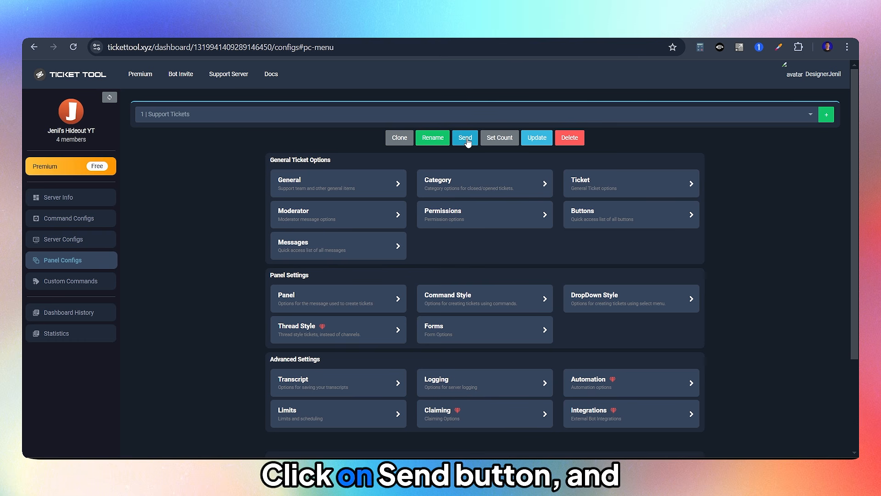
pyautogui.click(466, 138)
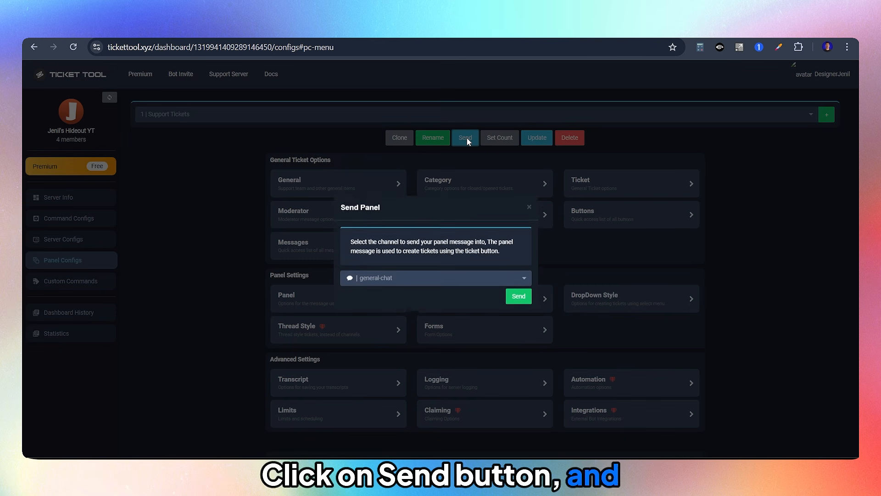
pyautogui.click(464, 284)
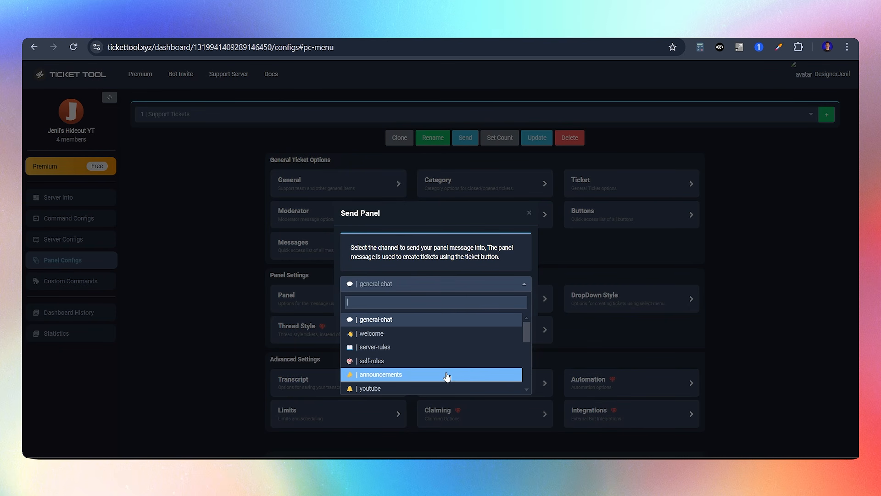
pyautogui.scroll(-2, 441, 374)
pyautogui.click(379, 362)
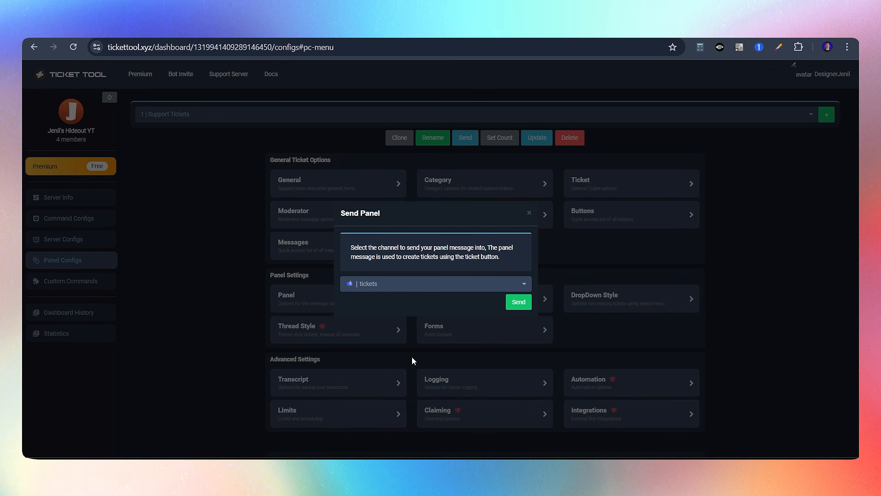
pyautogui.click(518, 301)
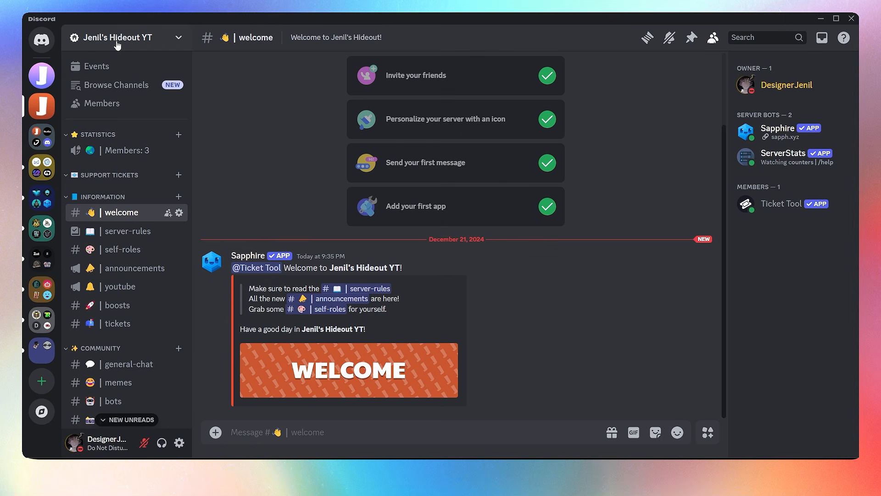
# Switch to Discord and move the Ticket Tool role directly above Owner in the server's role order, saving the change
pyautogui.click(117, 44)
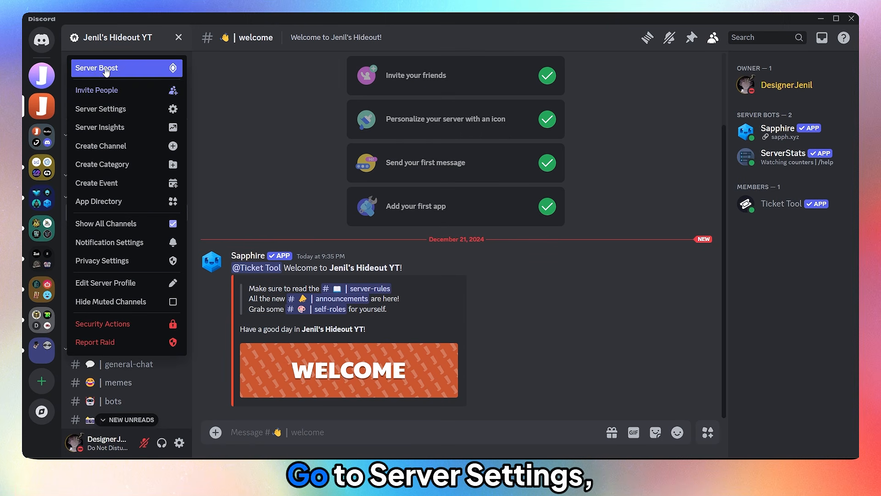
pyautogui.click(98, 109)
pyautogui.click(186, 96)
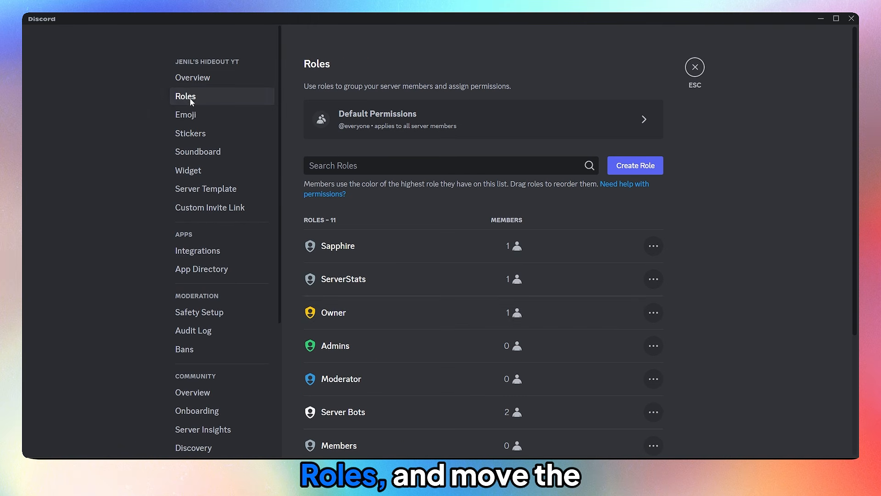
pyautogui.click(354, 311)
pyautogui.moveTo(335, 287); pyautogui.dragTo(335, 132)
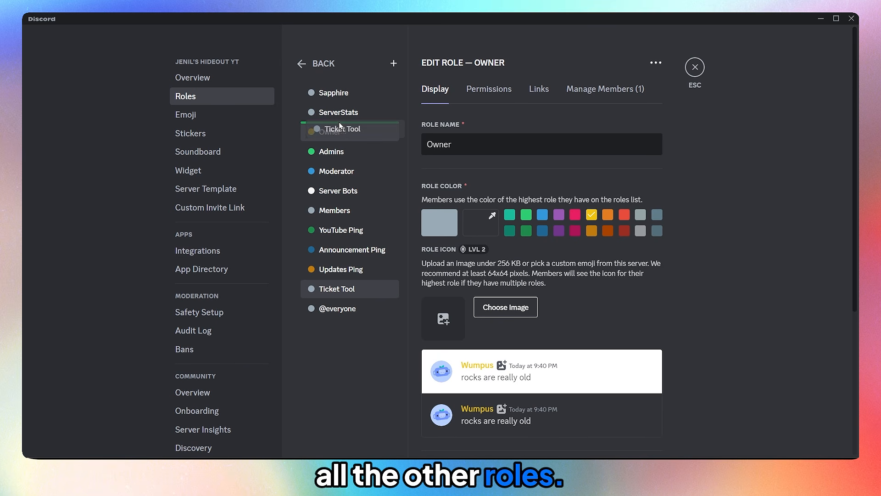
pyautogui.click(657, 433)
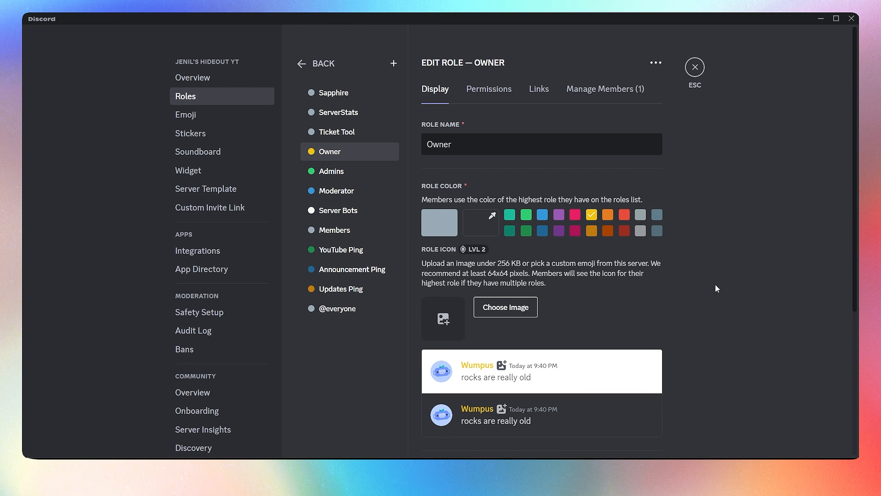
# Grant the Administrator permission to the Ticket Tool role and save the change
pyautogui.click(342, 138)
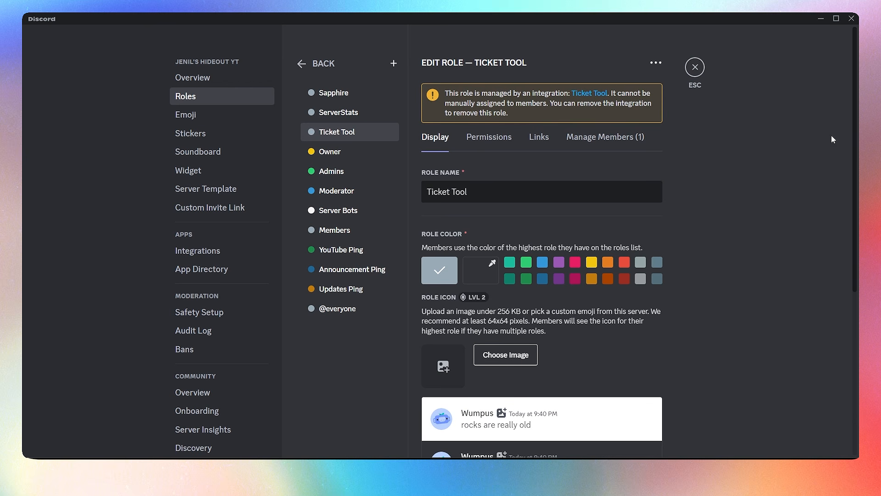
pyautogui.scroll(-5, 832, 139)
pyautogui.click(489, 137)
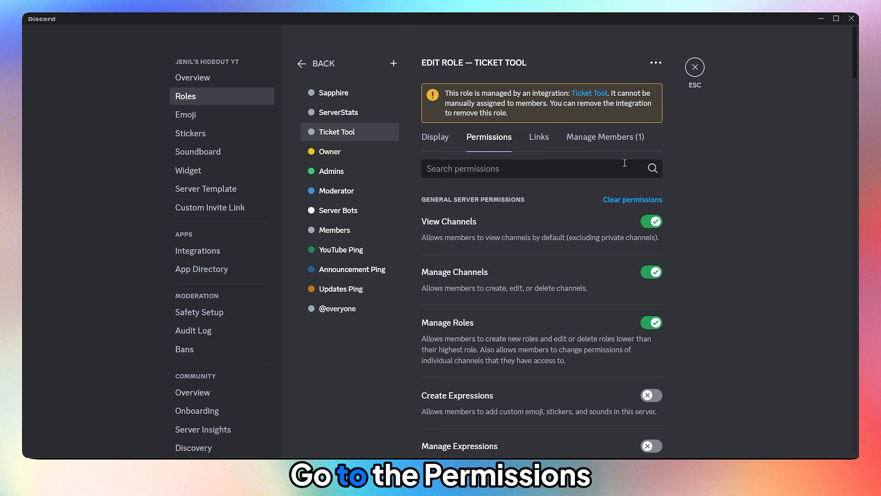
pyautogui.scroll(-15, 541, 298)
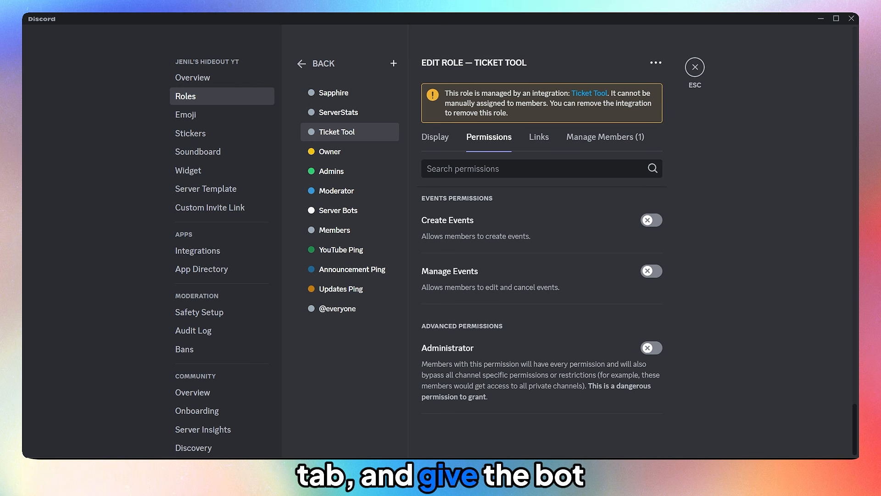
pyautogui.click(647, 350)
pyautogui.click(638, 431)
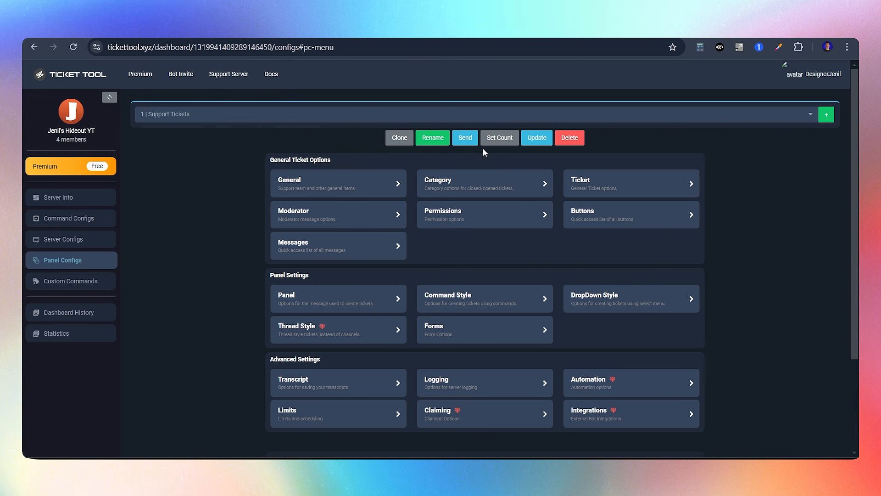
# Return to the Ticket Tool dashboard and resend the panel message to the tickets channel
pyautogui.click(465, 137)
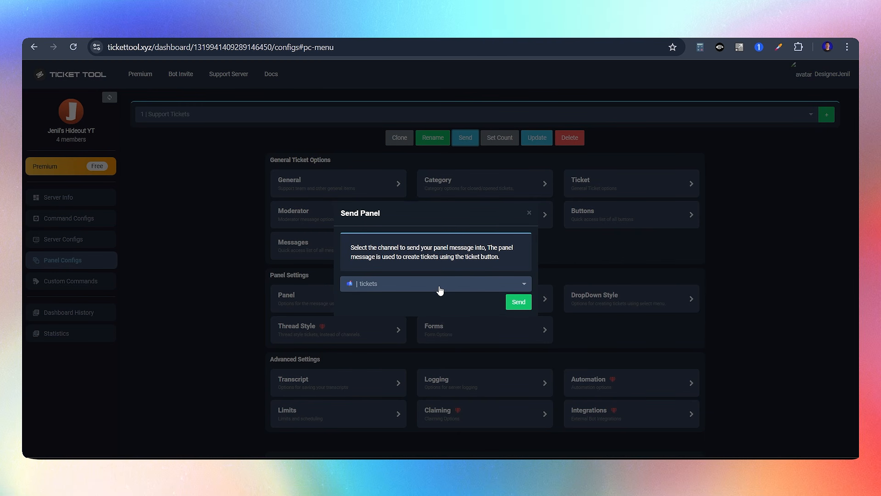
pyautogui.click(519, 302)
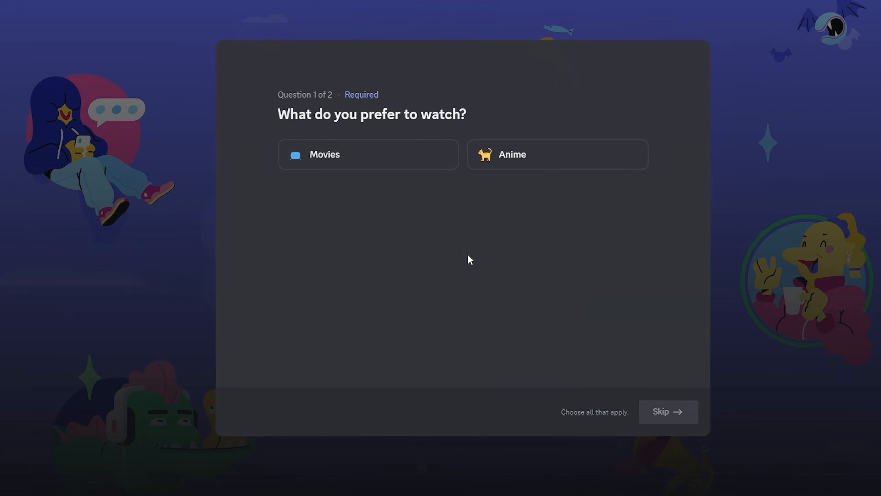
# Answer the server's onboarding questions with Movies and Asia, and read through the server rules
pyautogui.click(369, 164)
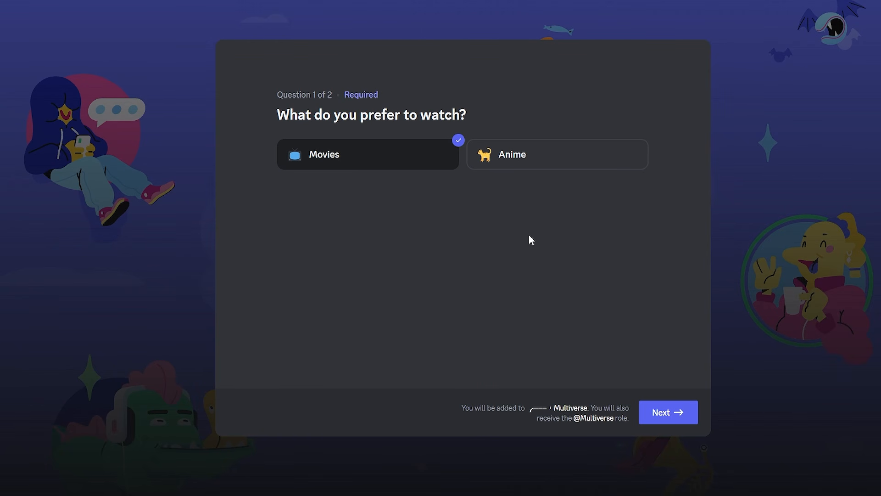
pyautogui.click(660, 413)
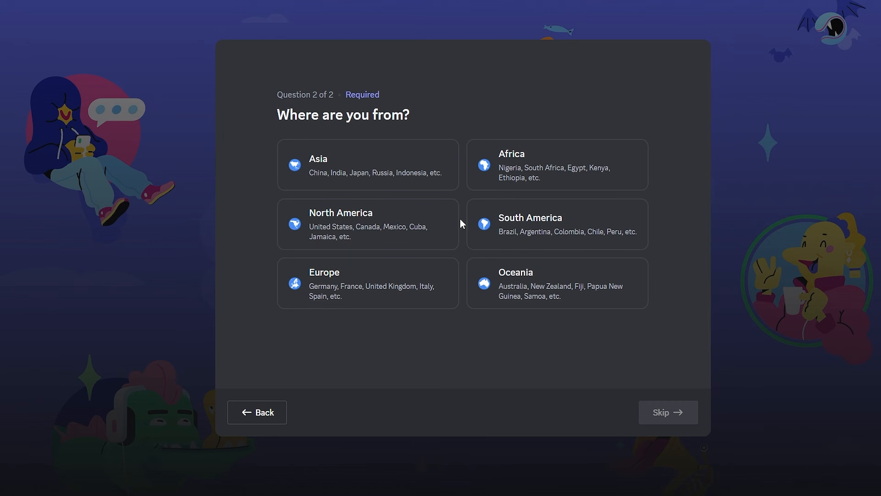
pyautogui.click(370, 175)
pyautogui.click(664, 412)
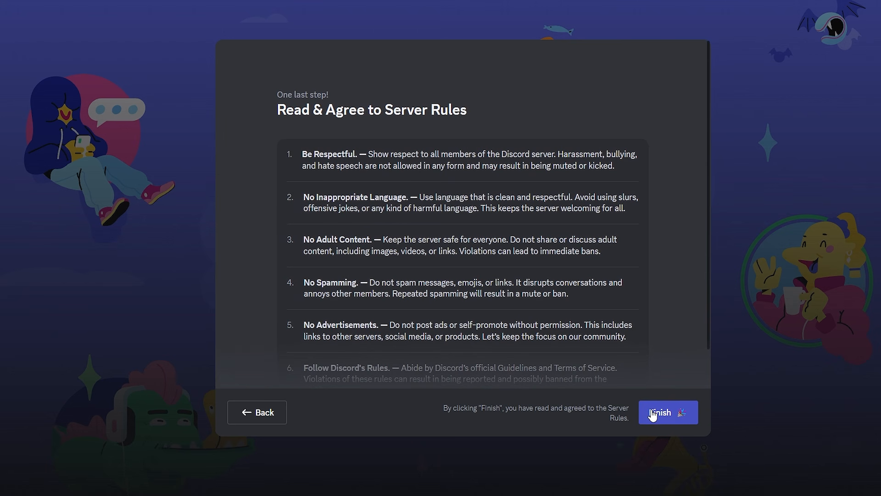
pyautogui.scroll(-1, 598, 329)
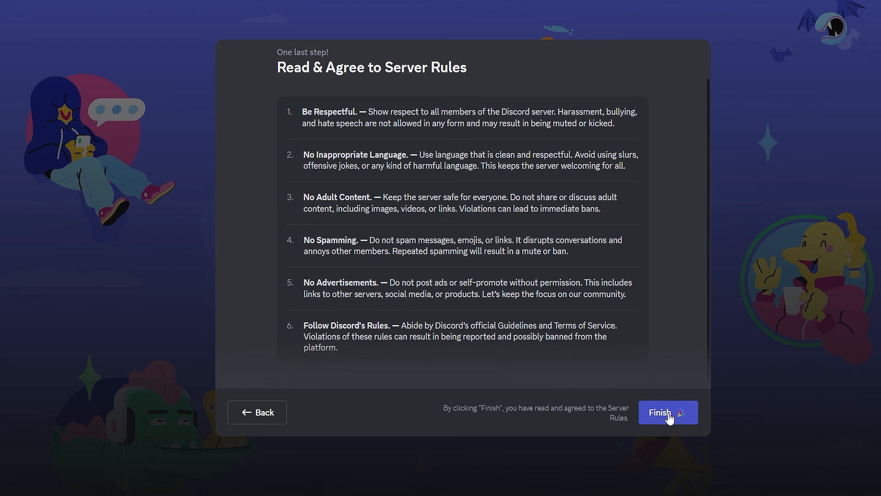